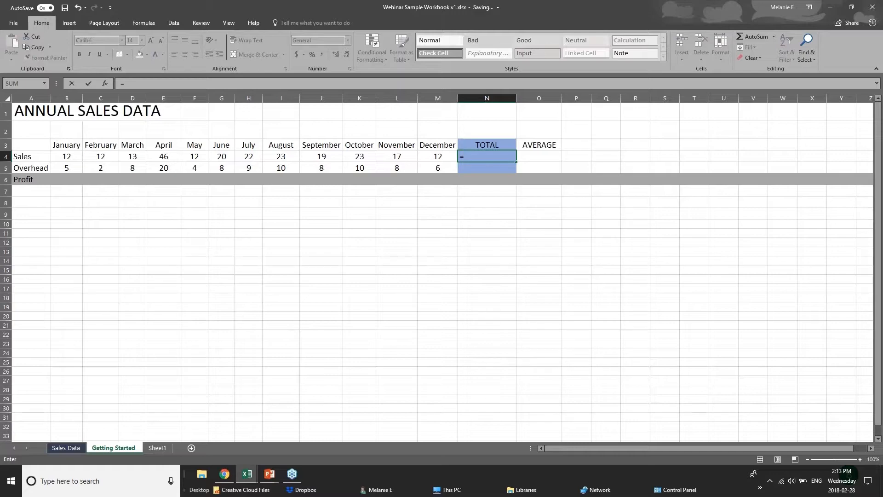
Step: Discard the started =sum( entry and enter =12+12 in the Sales TOTAL cell N4
text(sum)
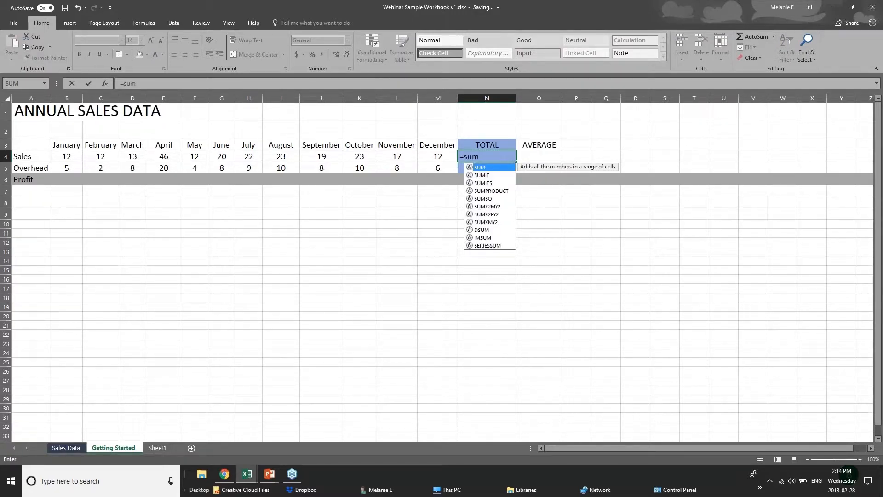
key(BackSpace)
key(BackSpace)
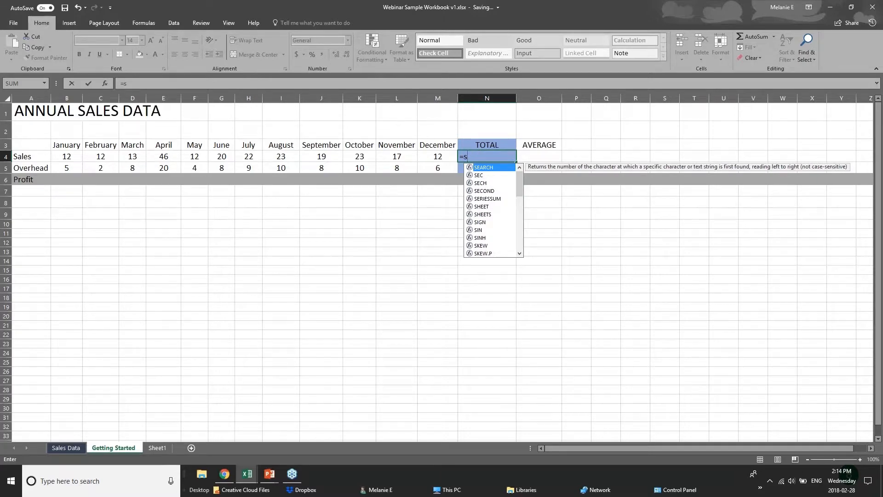
key(BackSpace)
text(sum)
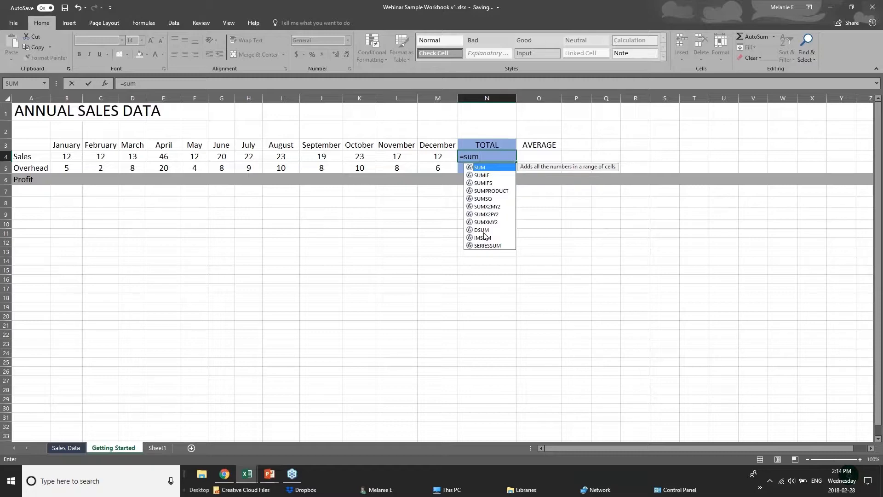
text(()
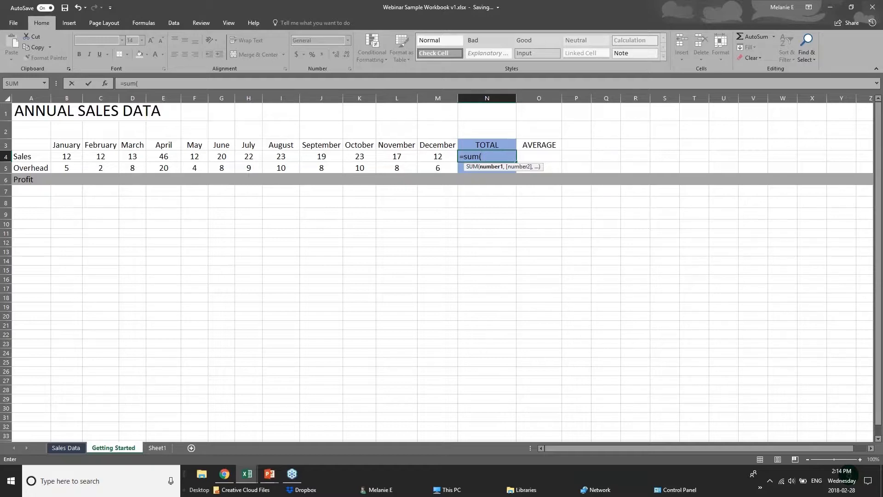
click(491, 153)
key(BackSpace)
key(BackSpace)
key(BackSpace)
key(BackSpace)
key(BackSpace)
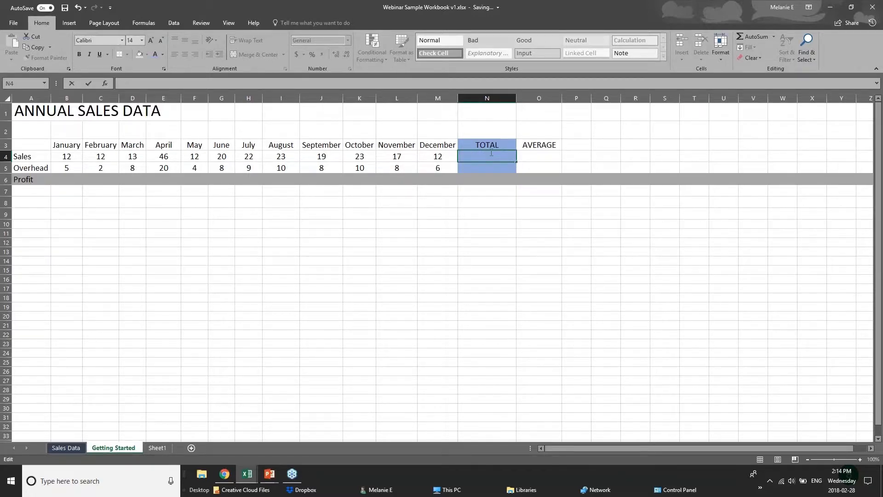
text(=)
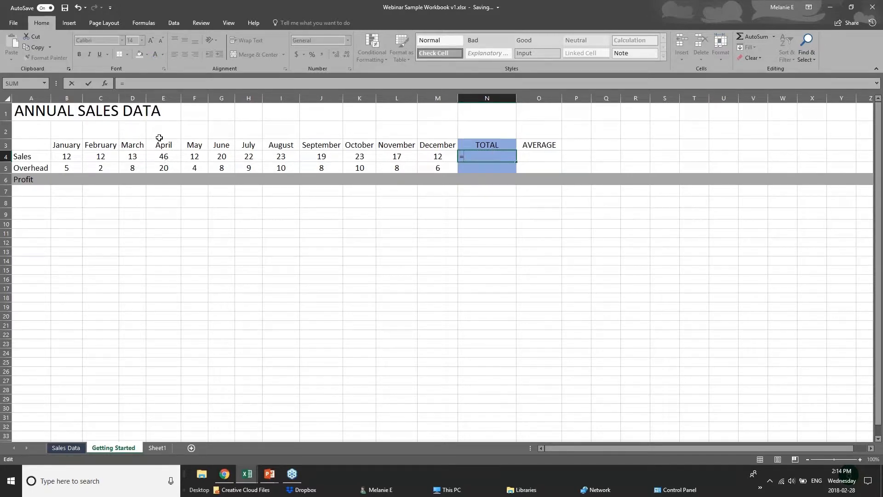
text(12)
key(BackSpace)
text(=12)
key(BackSpace)
key(BackSpace)
key(BackSpace)
text(+12)
Step: Commit =12+12 so N4 shows 24, then reselect N4 to check its formula
click(69, 157)
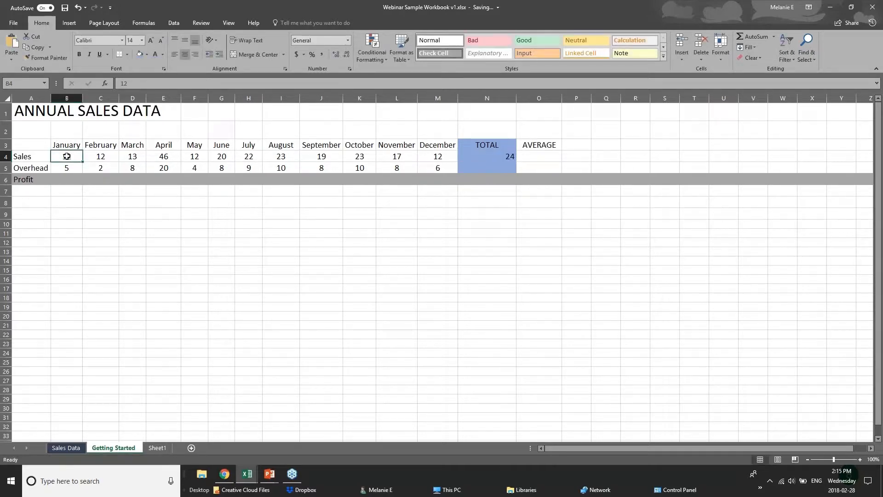
click(105, 157)
click(136, 157)
click(154, 159)
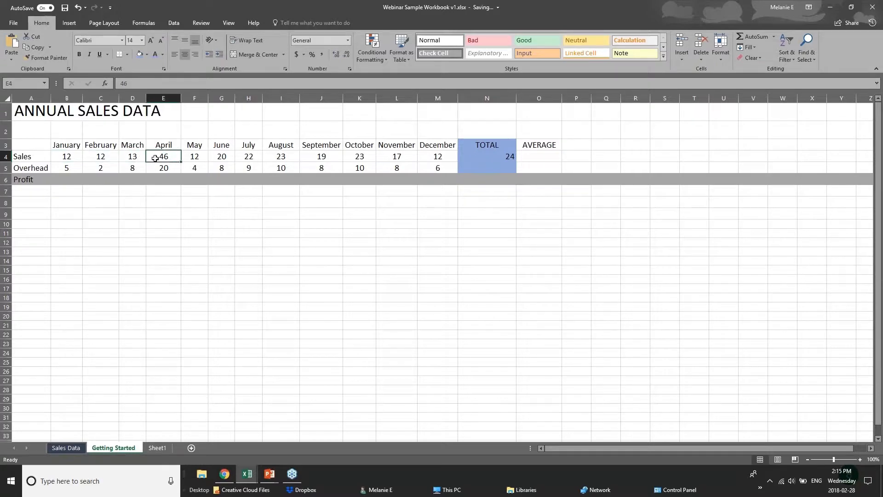
click(496, 157)
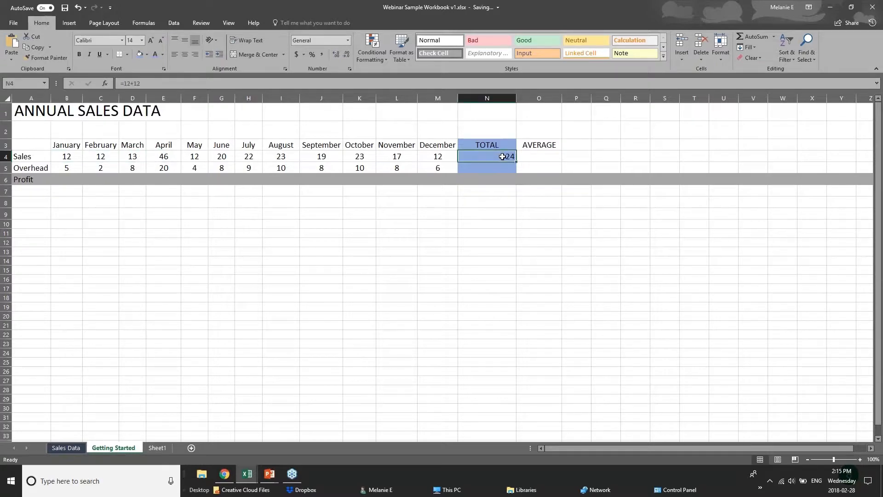
double_click(502, 157)
click(486, 213)
click(482, 158)
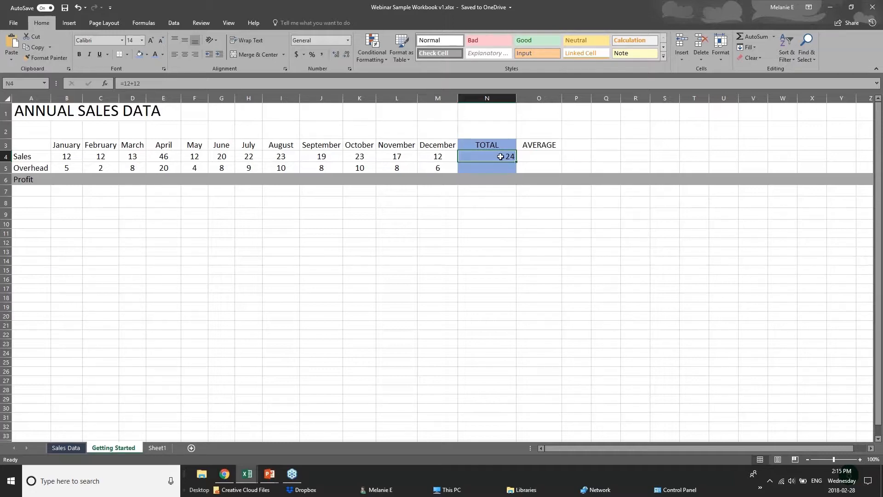
Step: Replace N4 with =sum(B4:M4), totalling January through December Sales to 231
key(Delete)
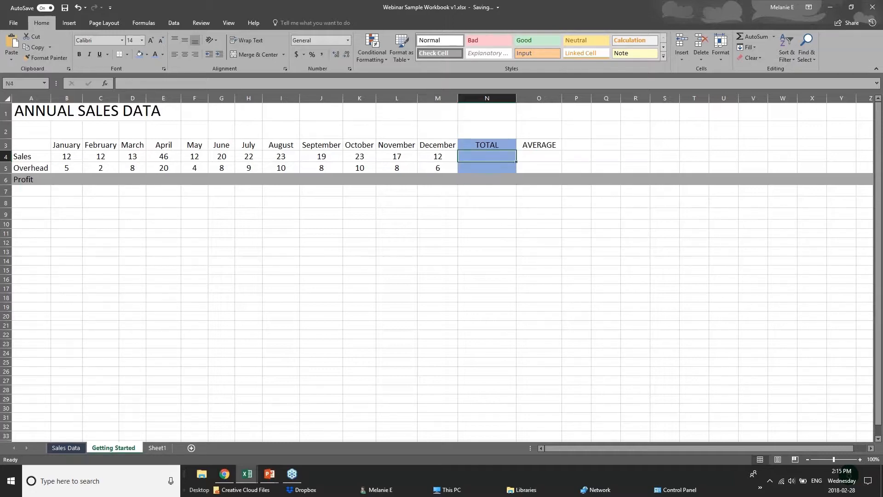
text(=s)
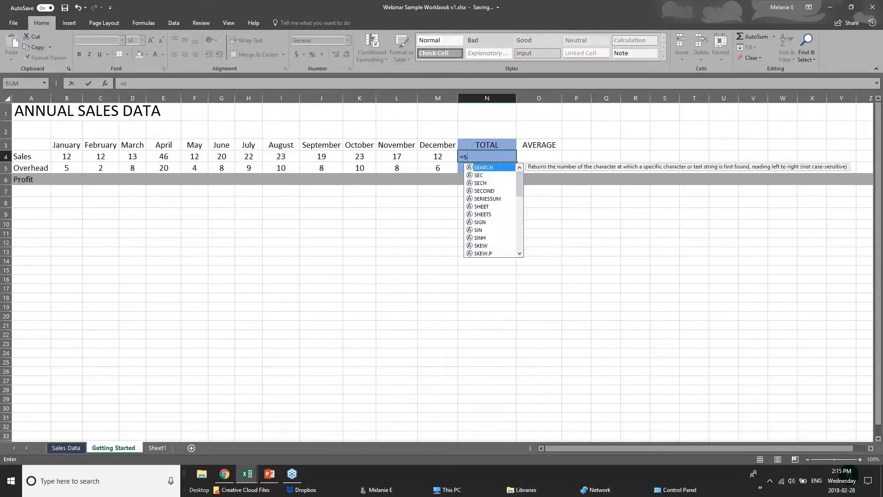
text(um()
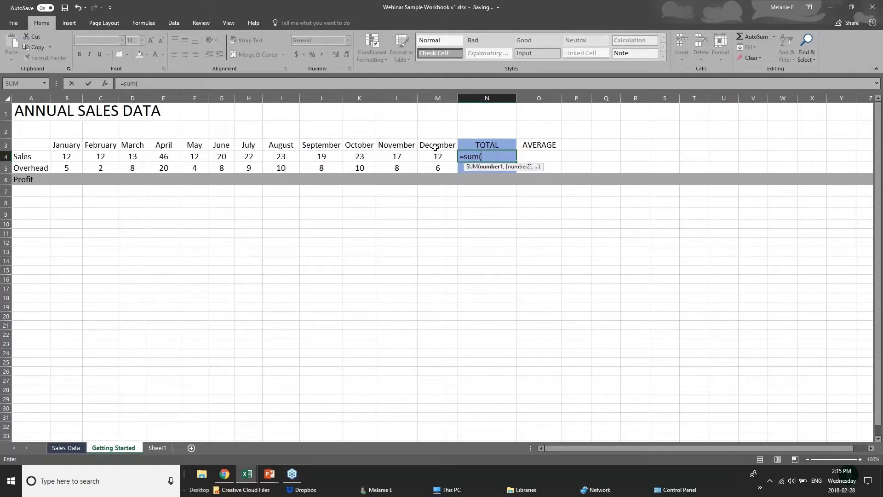
text(b4)
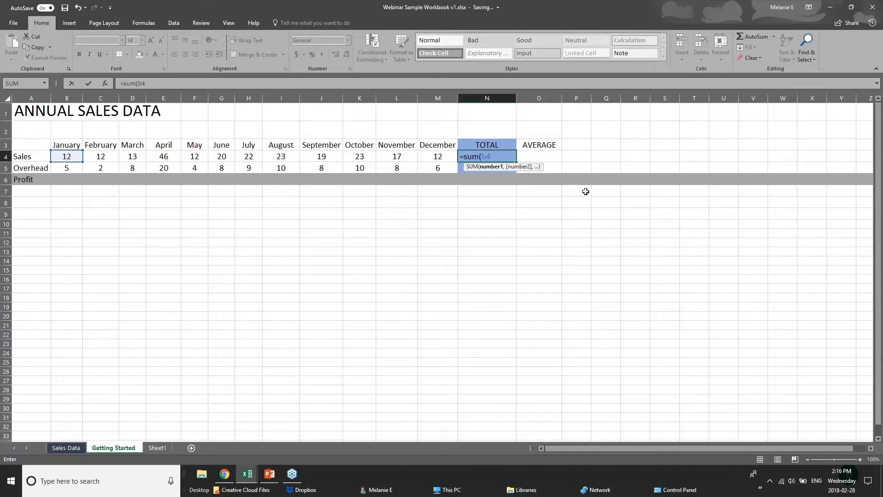
text(+c)
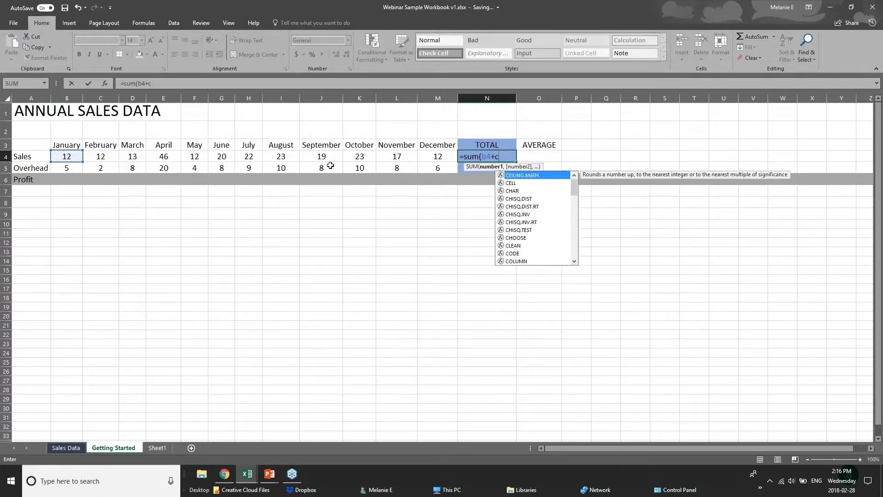
text(4+)
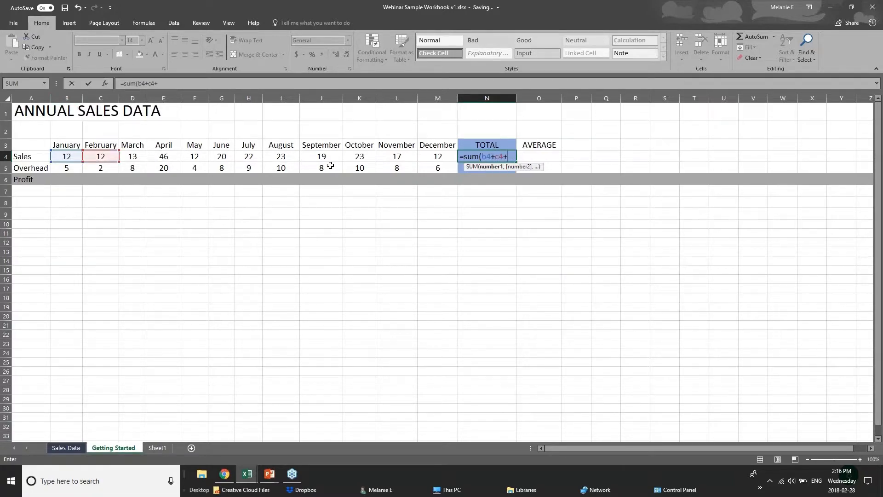
text(d)
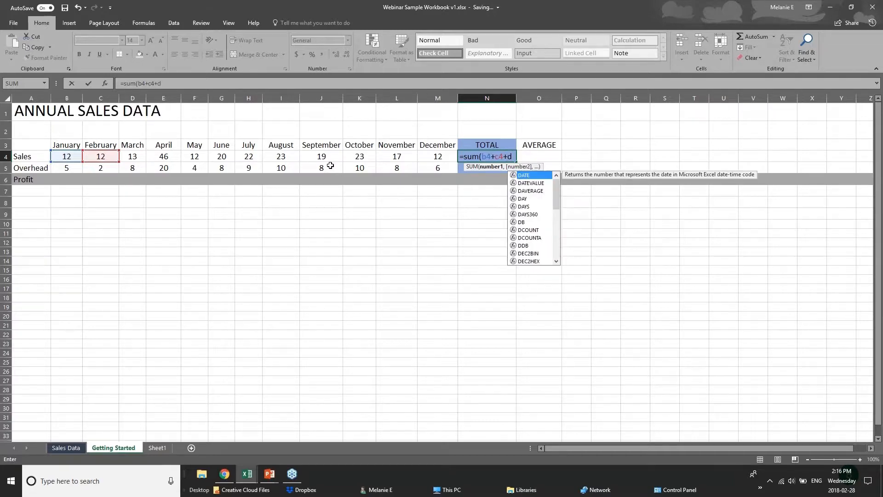
text(4)
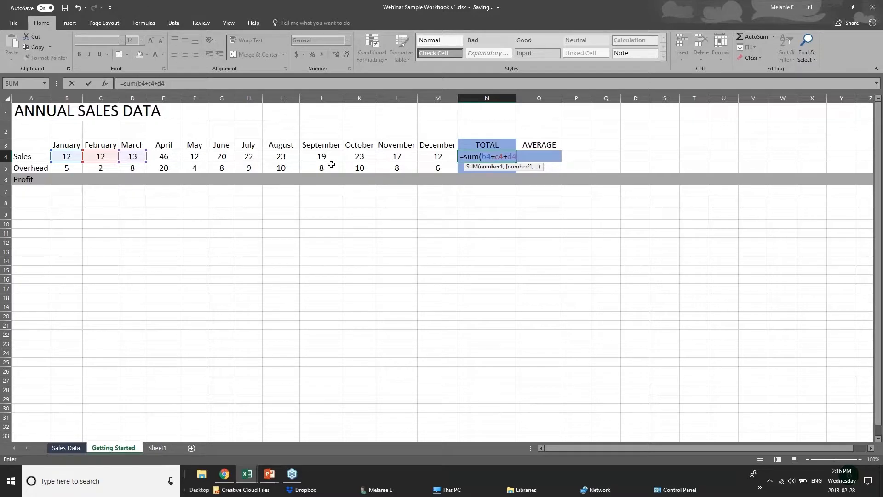
key(BackSpace)
key(BackSpace)
key(BackSpace)
key(BackSpace)
key(BackSpace)
key(BackSpace)
key(BackSpace)
key(BackSpace)
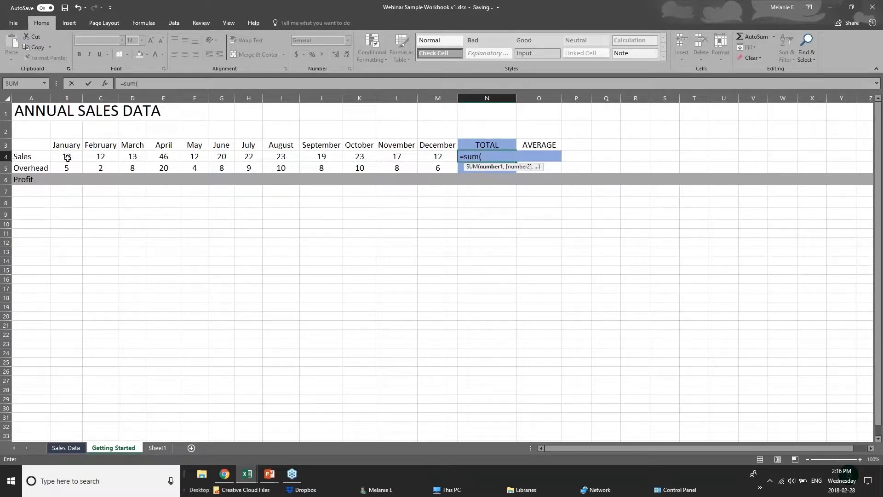
drag(68, 157, 427, 157)
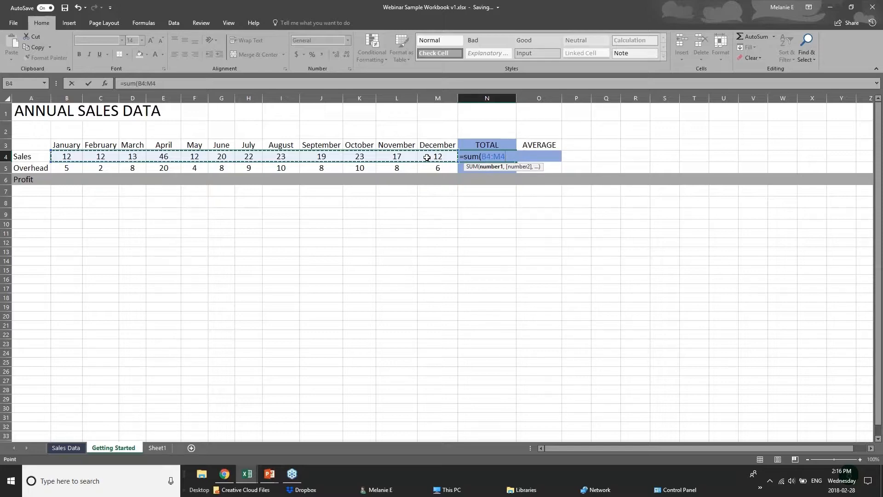
key(Return)
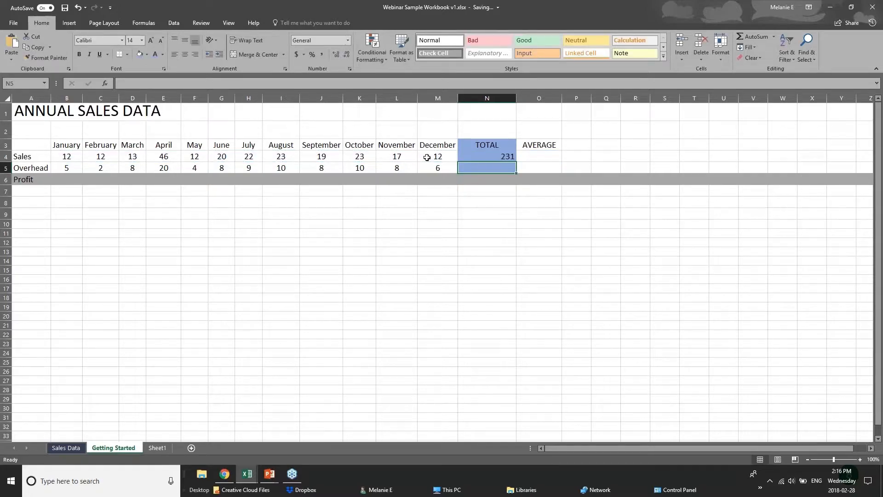
click(486, 158)
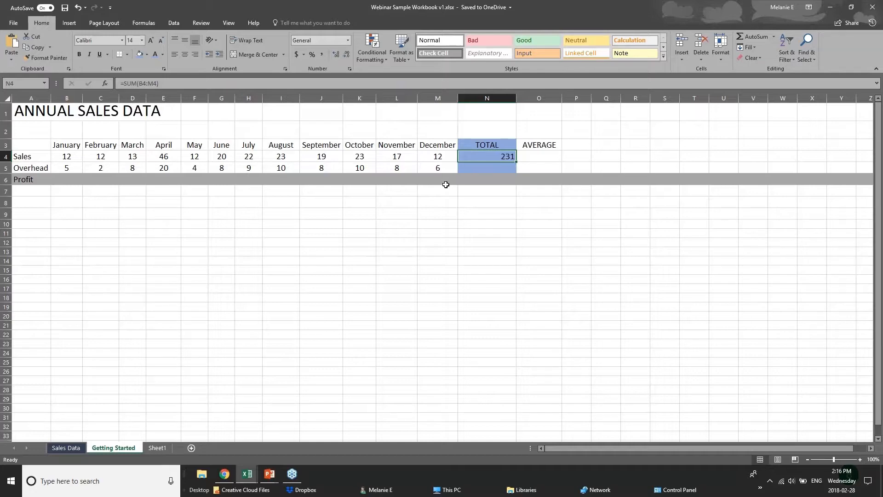
key(Delete)
click(747, 37)
click(747, 37)
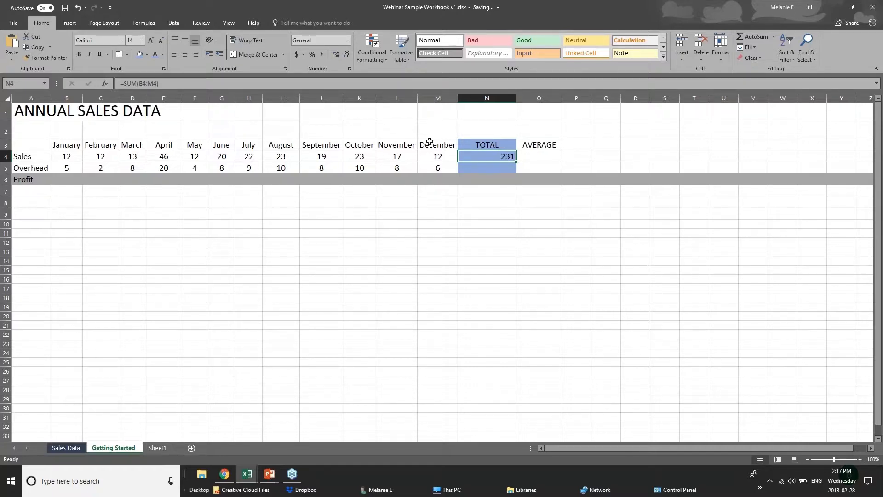
click(61, 157)
drag(61, 158, 463, 159)
click(464, 158)
Step: Put =AVERAGE(B5:M5) in the Overhead TOTAL cell N5, showing 8.166666667
click(510, 170)
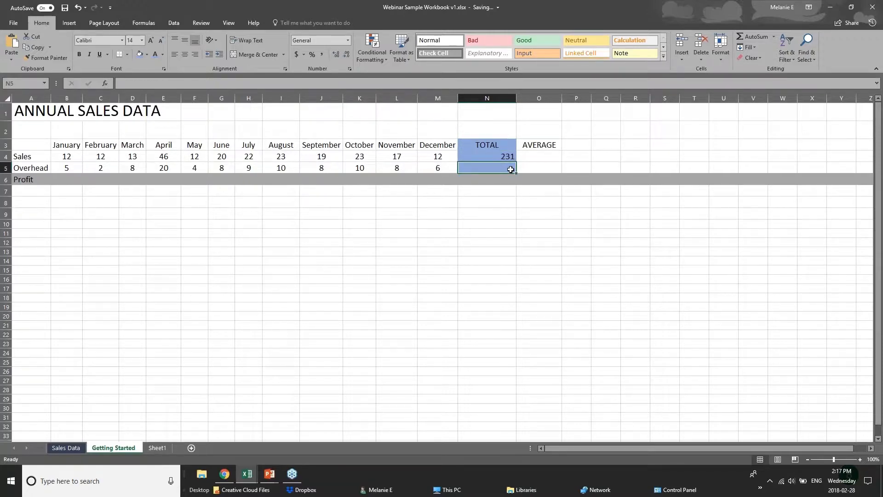
double_click(757, 37)
key(Delete)
click(774, 38)
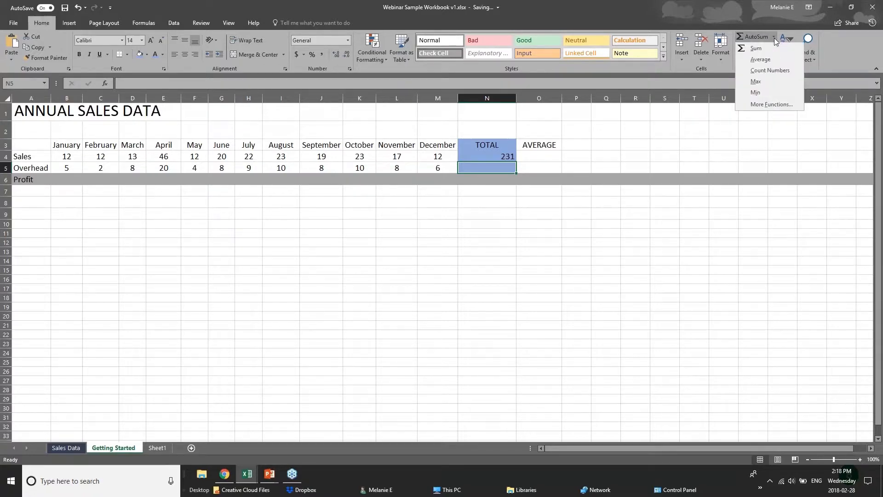
click(756, 60)
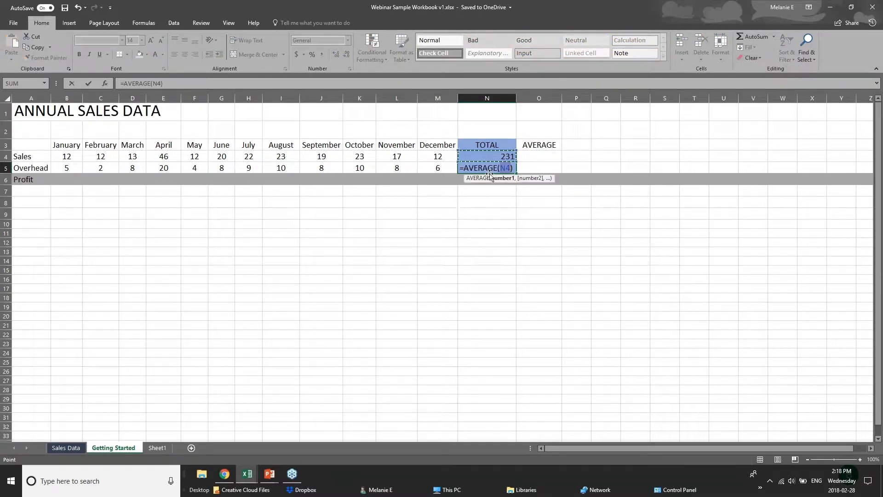
click(501, 168)
click(77, 168)
drag(77, 168, 442, 168)
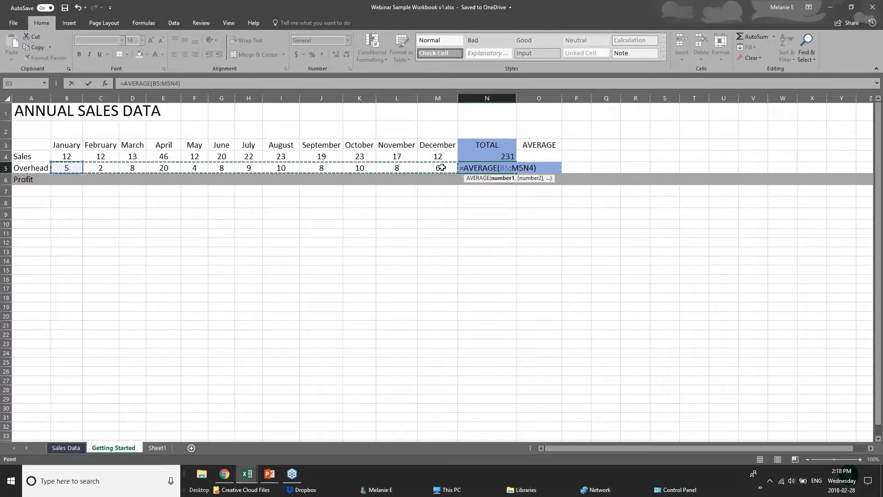
click(499, 179)
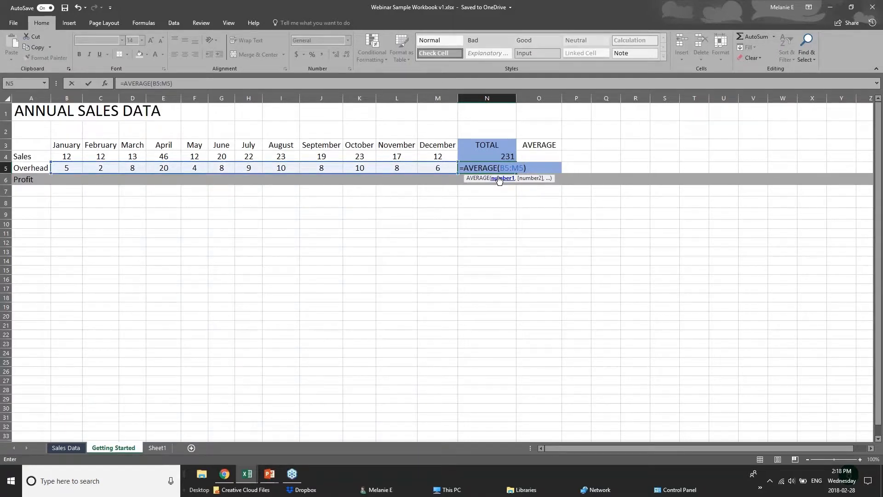
key(Return)
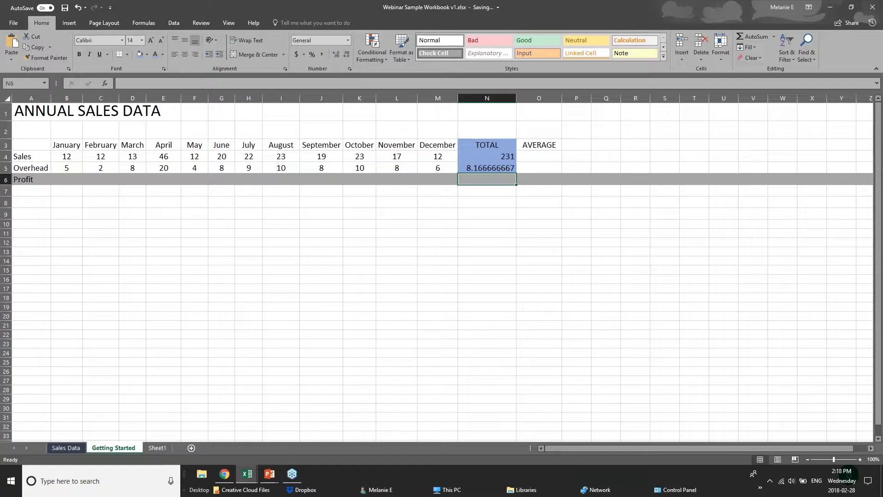
Step: Check N5's AVERAGE formula against the monthly Overhead values B5:M5
click(504, 167)
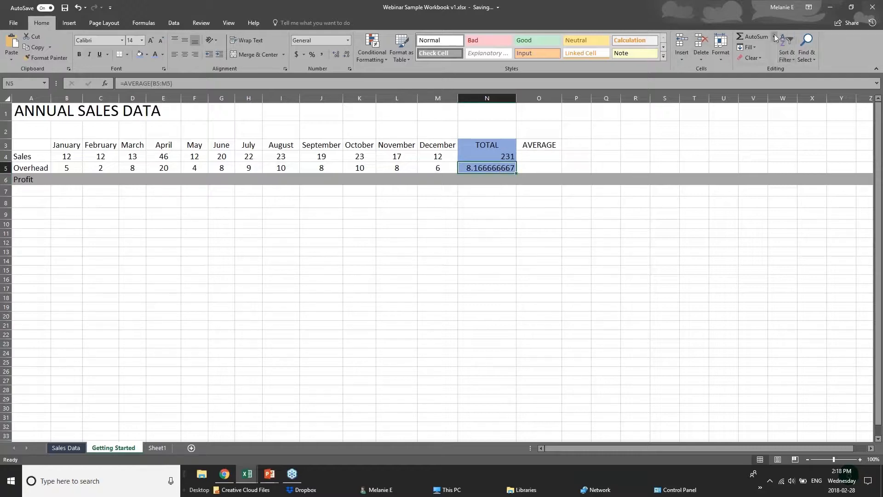
drag(66, 168, 434, 168)
click(473, 170)
click(62, 160)
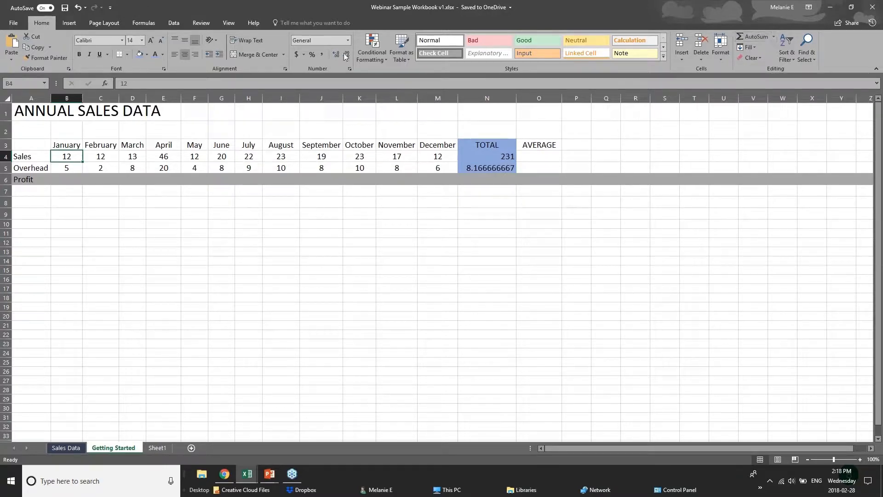
Step: On the Formulas tab, try an AutoSum SUM in B4, then undo it to keep 12
click(149, 21)
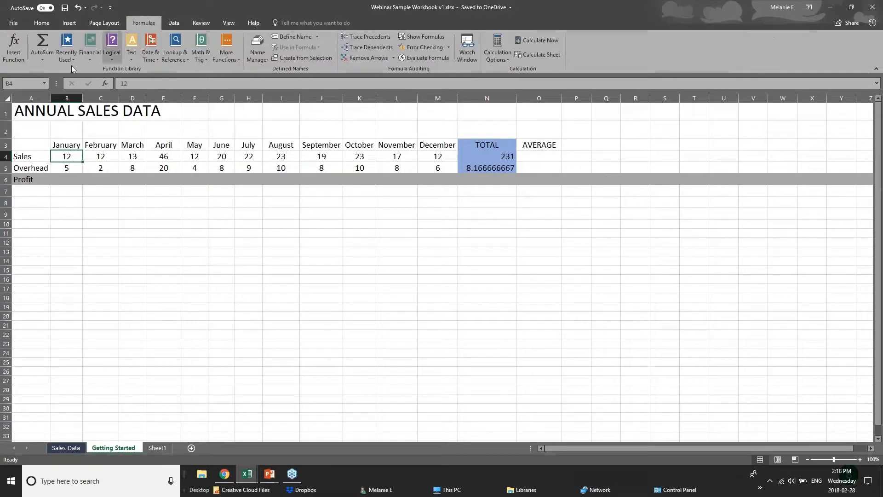
click(49, 61)
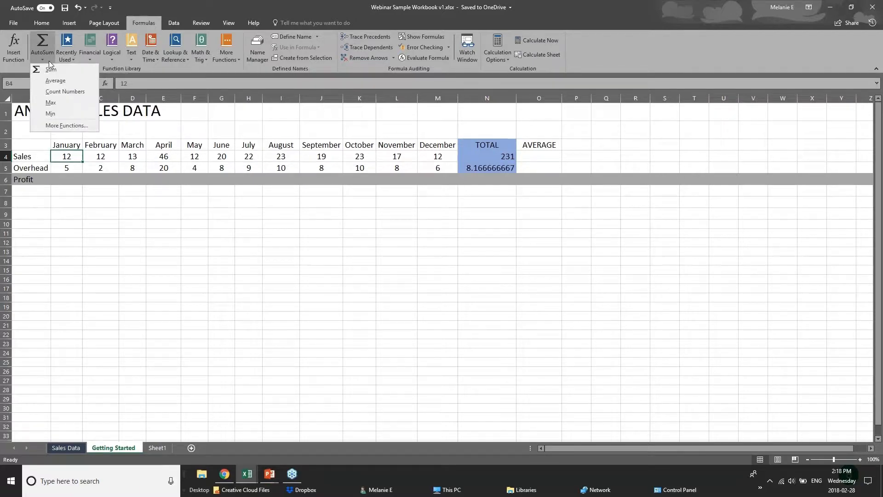
click(45, 41)
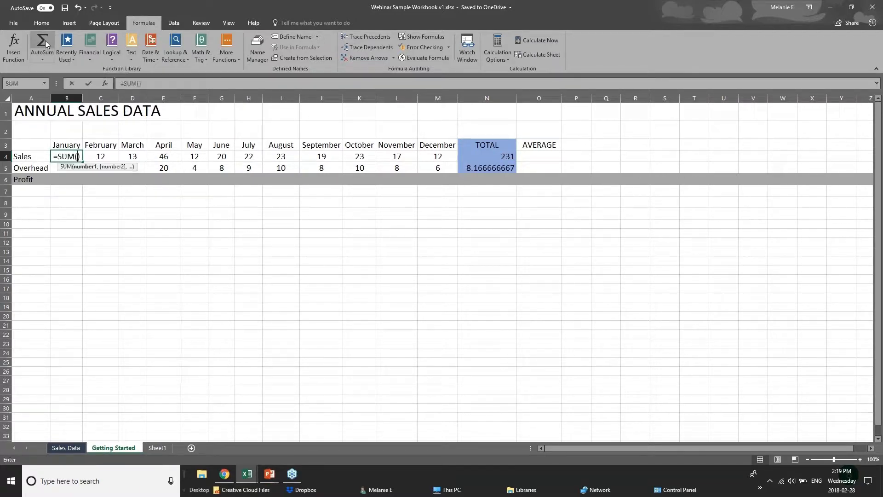
key(ctrl+z)
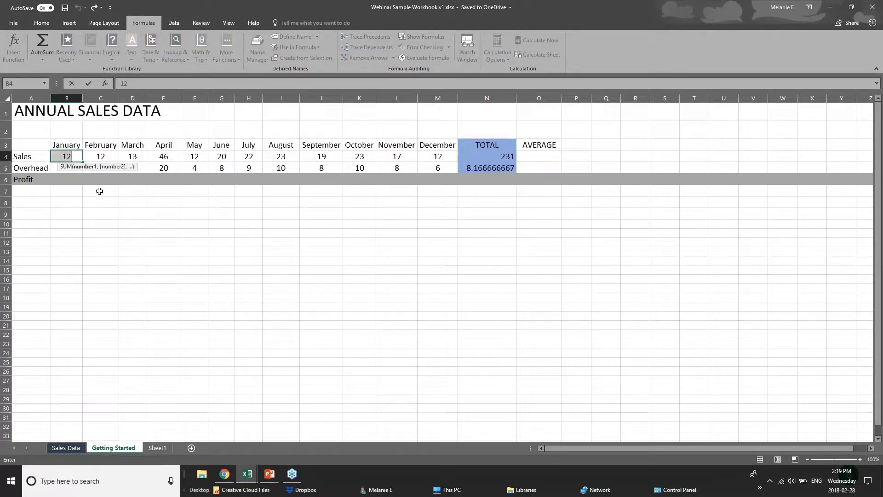
click(150, 242)
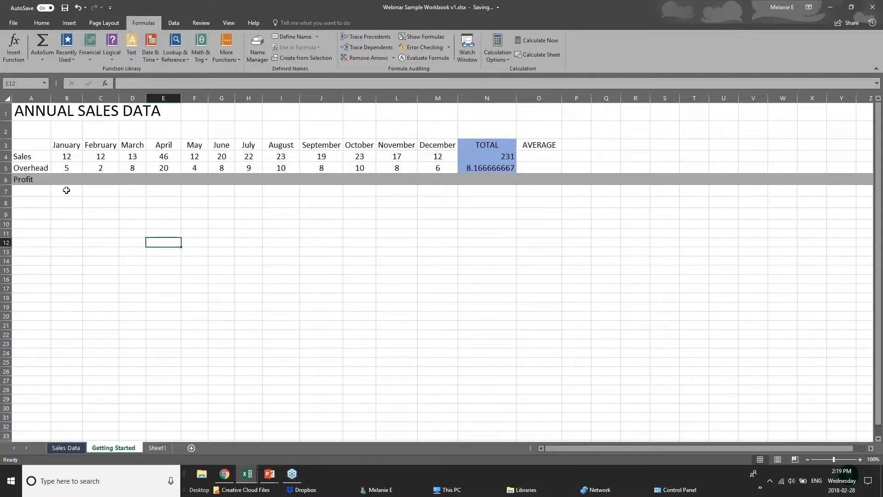
click(75, 192)
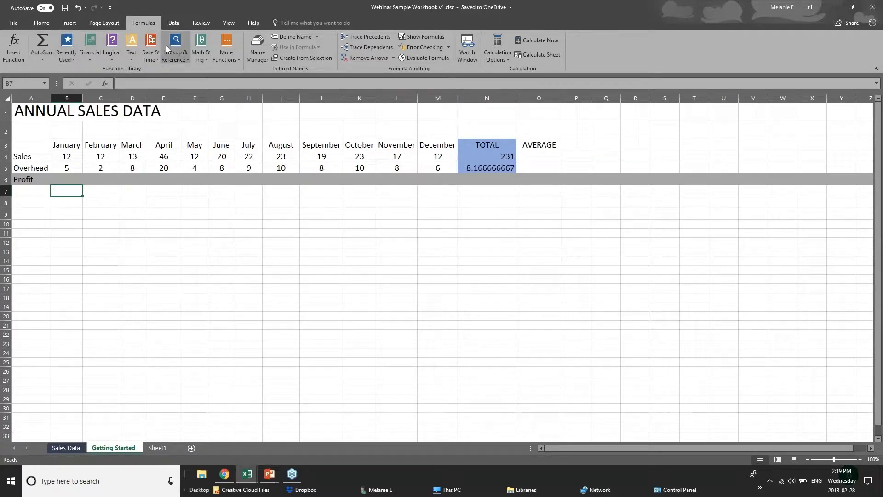
Step: Browse the Recently Used, Logical, Text, Math & Trig, Lookup and Date & Time function lists
click(64, 59)
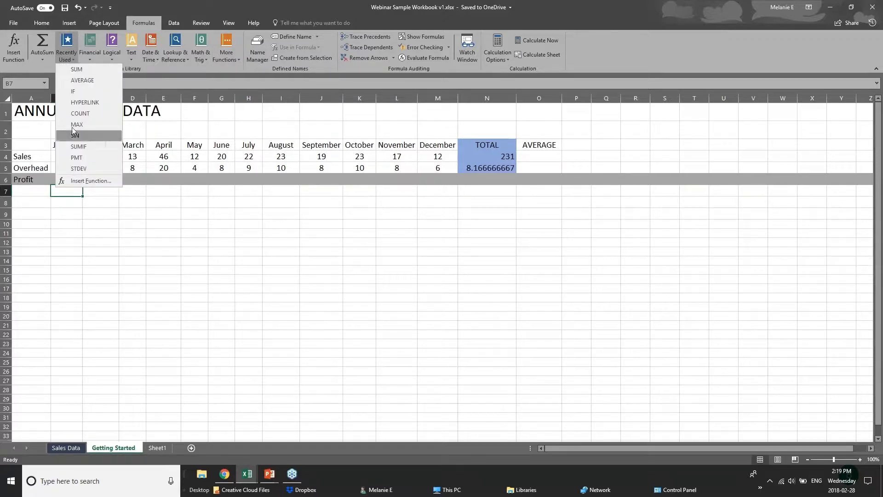
click(84, 55)
click(111, 58)
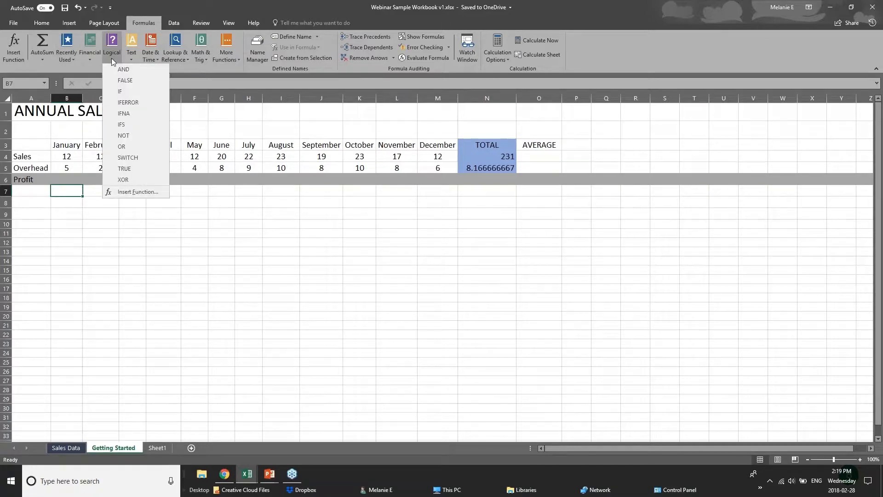
click(173, 68)
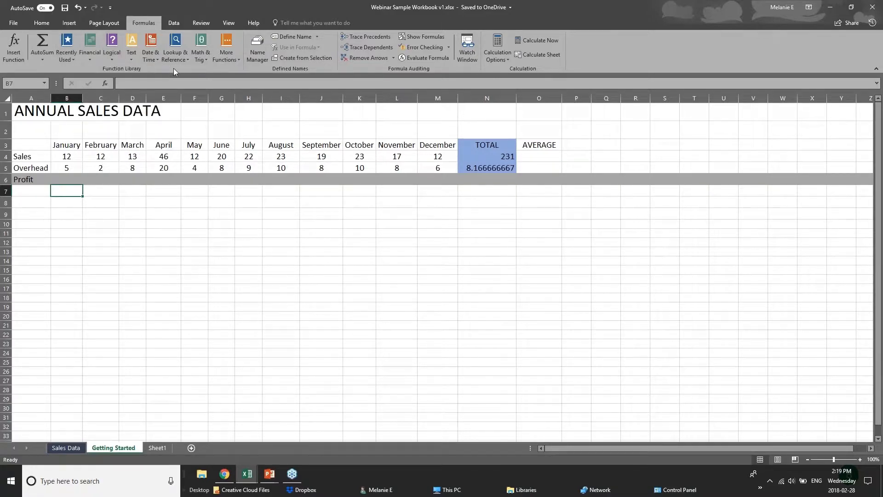
click(132, 60)
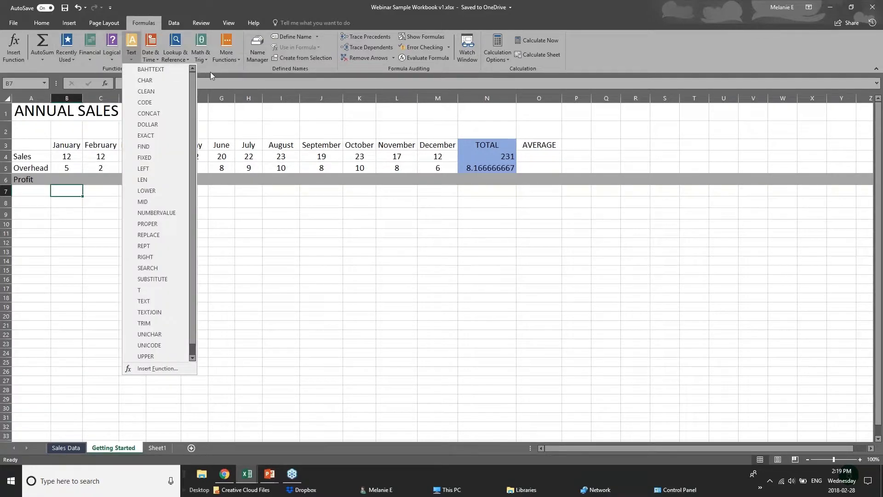
click(210, 72)
click(202, 59)
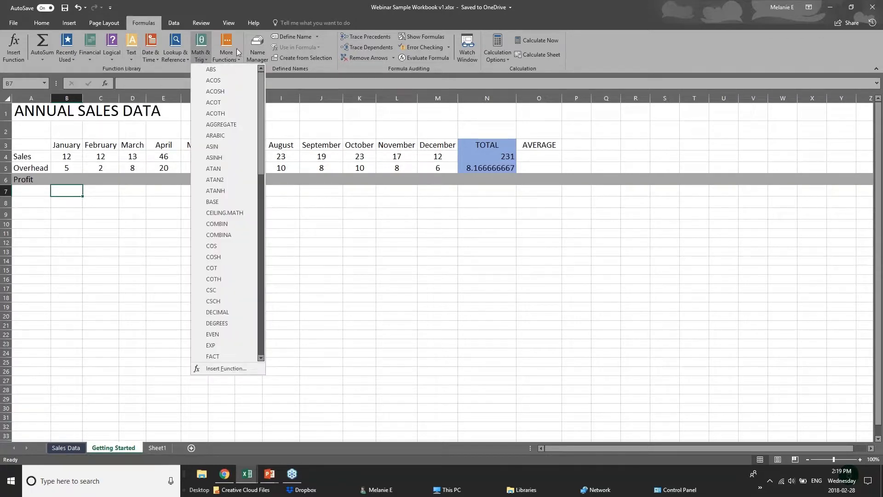
click(172, 60)
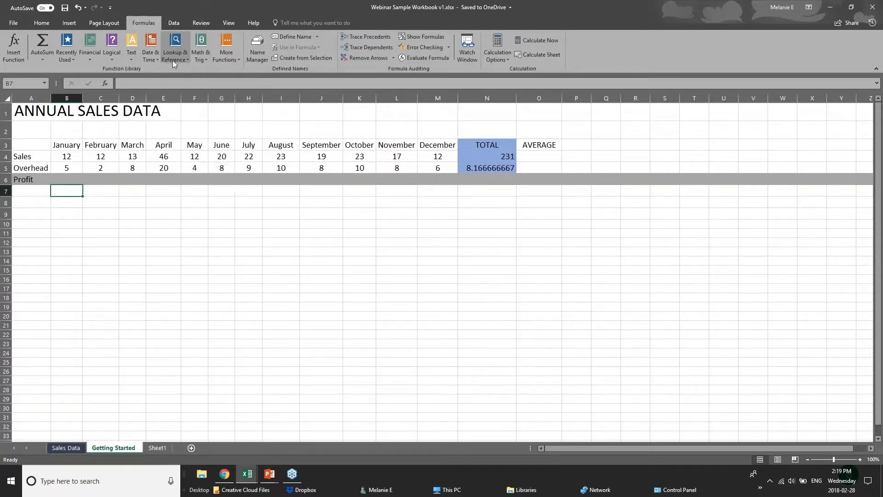
click(147, 68)
click(149, 59)
click(211, 68)
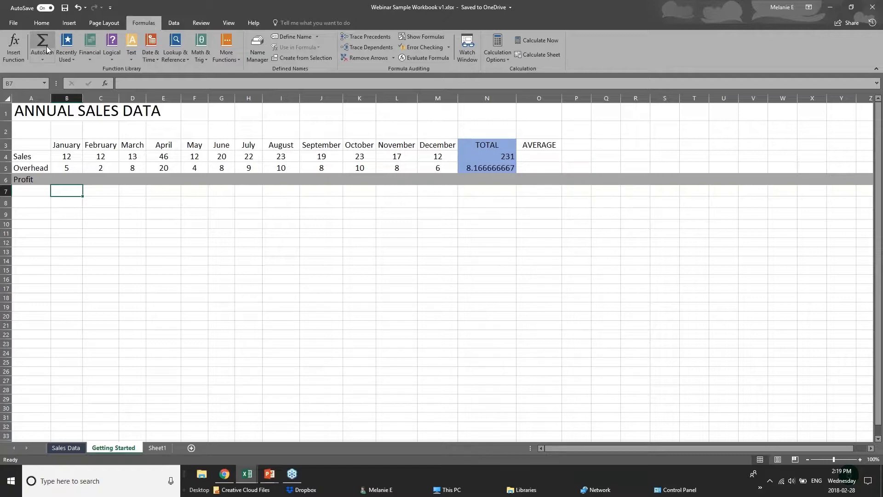
Step: Look over the AutoSum functions again, then select the January Profit cell B6
click(46, 59)
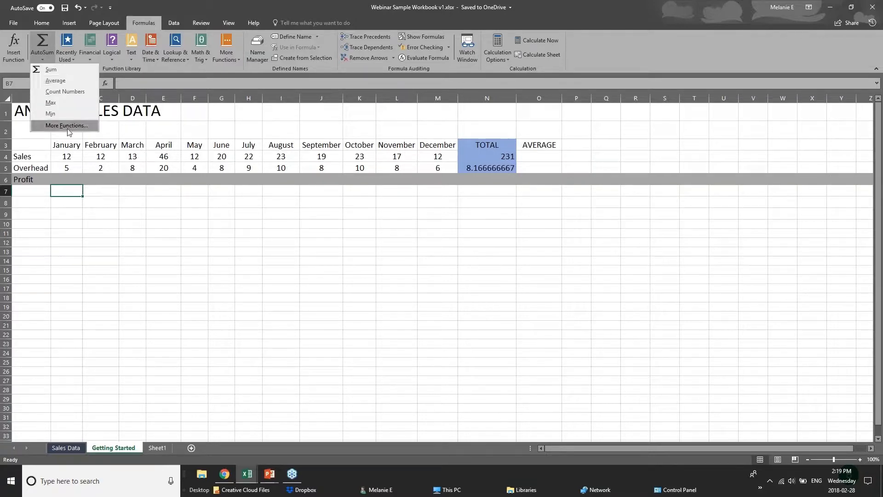
click(76, 185)
click(72, 180)
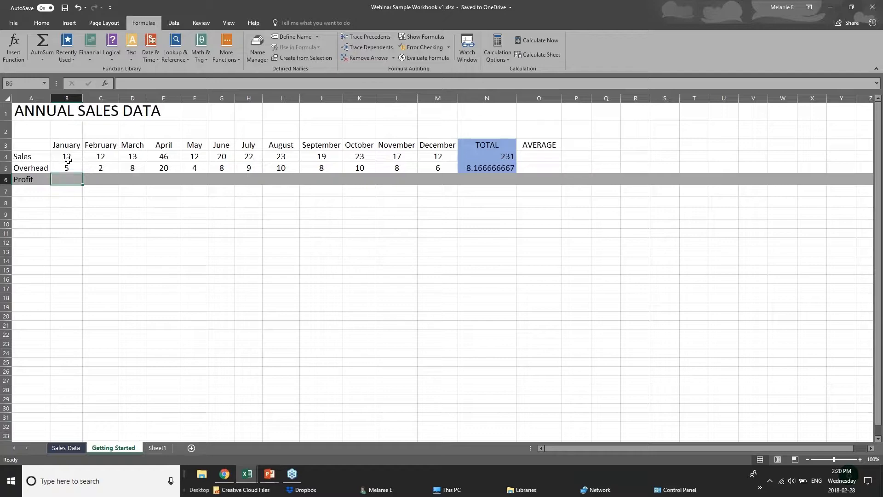
click(68, 159)
click(67, 167)
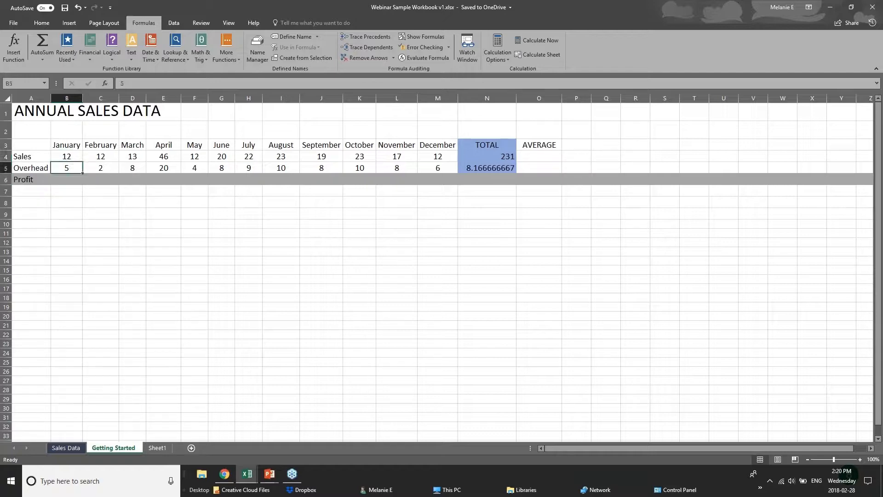
click(68, 179)
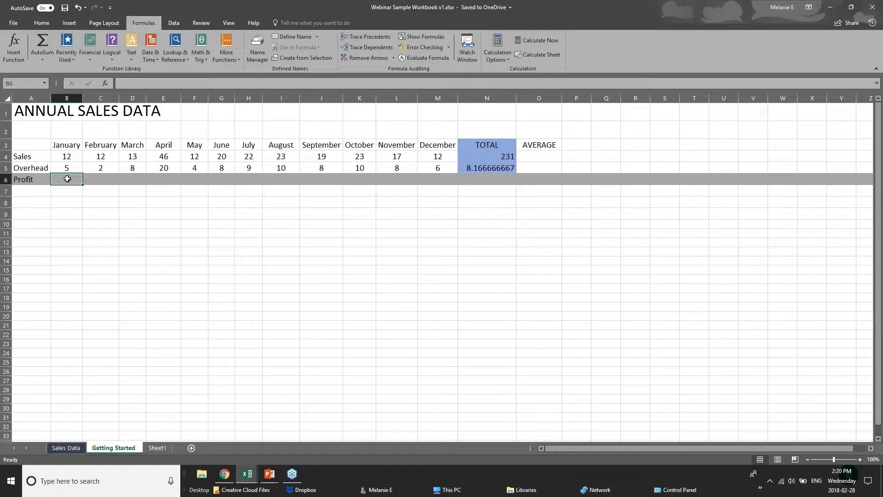
Step: Enter =B4-B5 in the January Profit cell B6 so it shows 7
text(=)
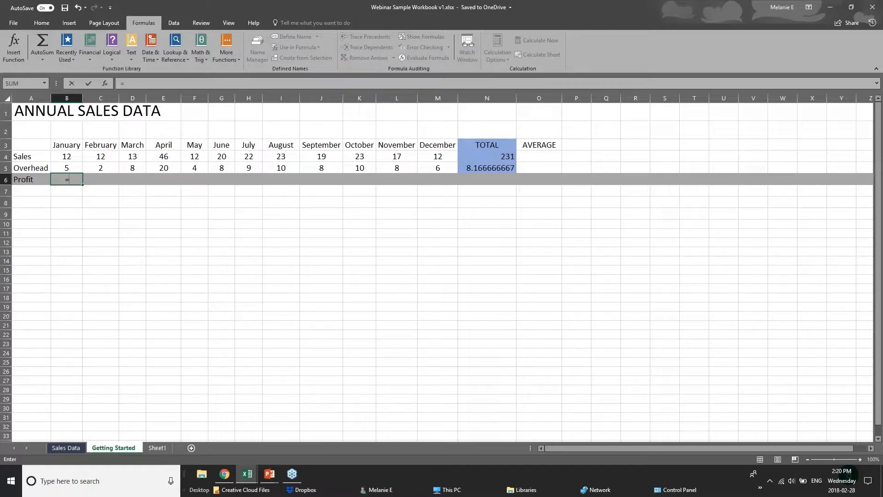
text(sub)
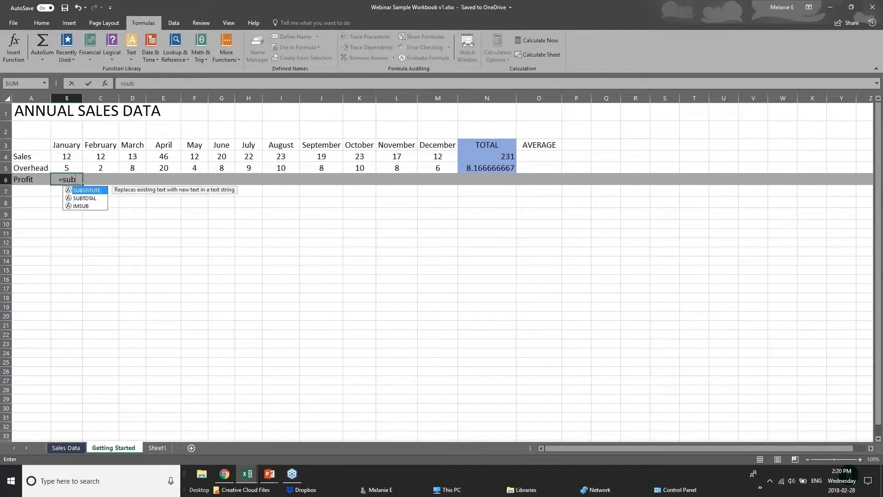
key(BackSpace)
key(BackSpace)
text(ub)
key(BackSpace)
key(BackSpace)
key(BackSpace)
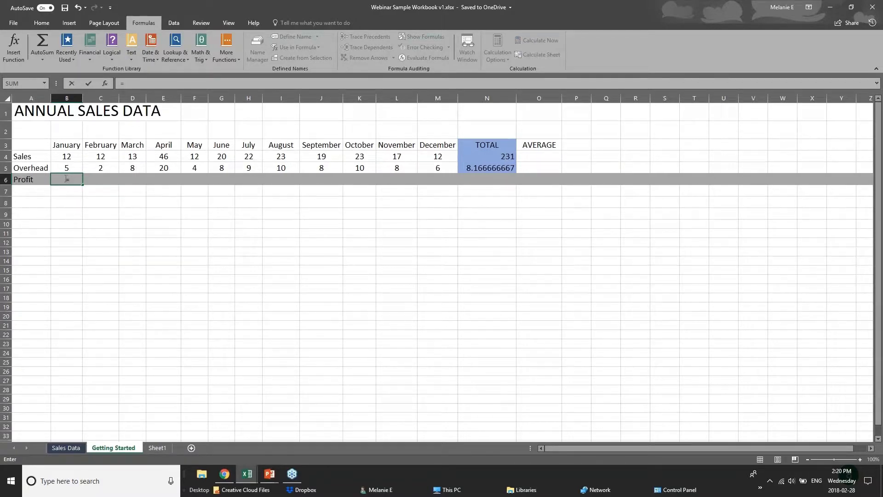
click(72, 155)
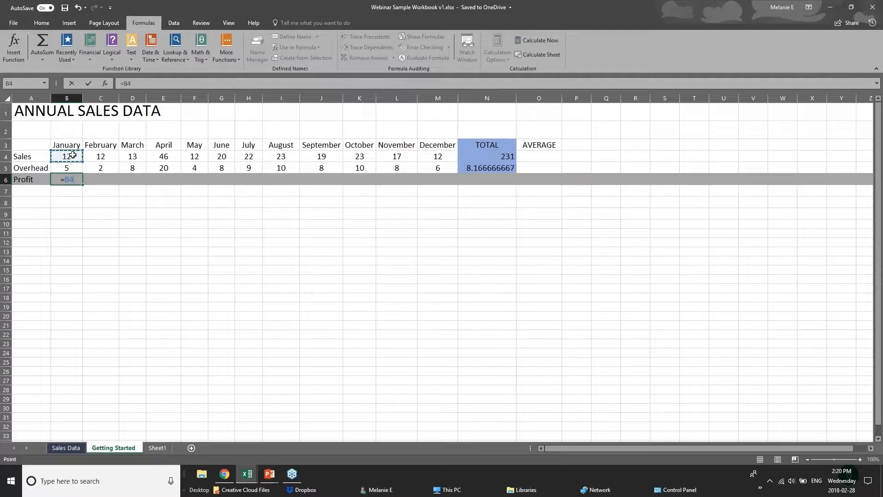
text(-)
click(75, 168)
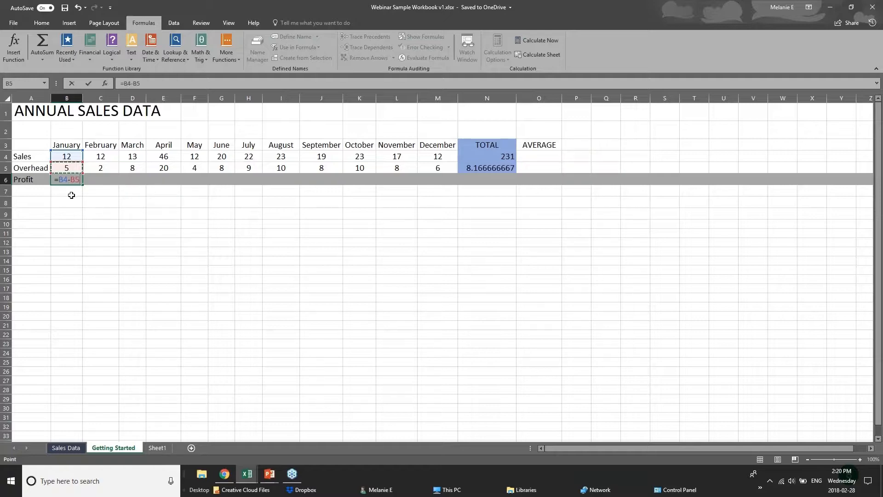
key(Return)
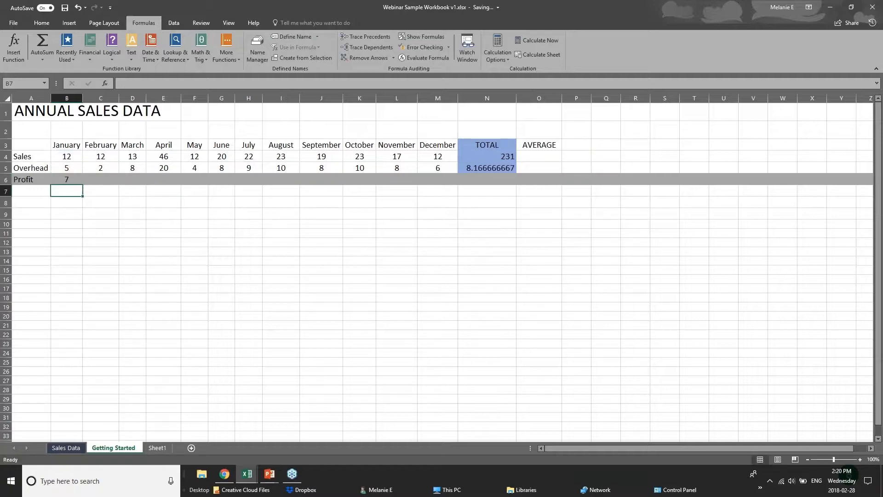
click(66, 179)
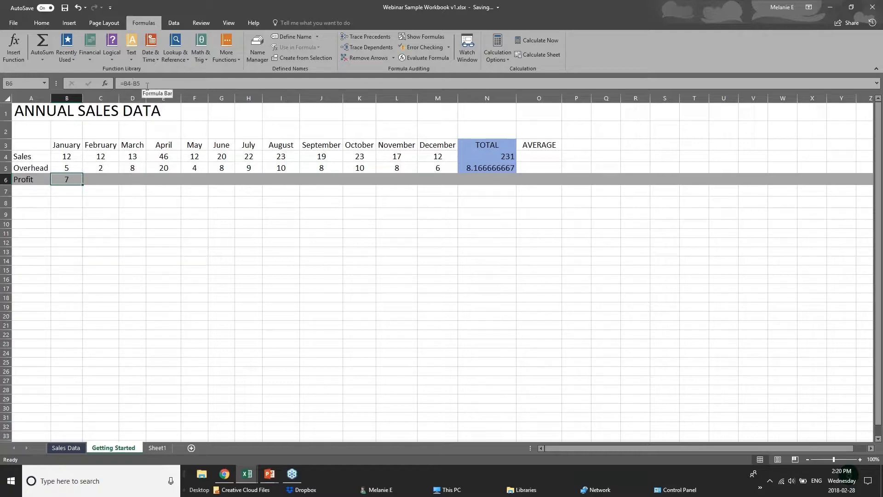
Step: Copy B6's =B4-B5 Profit formula into C6 and fill it across to M6
click(110, 176)
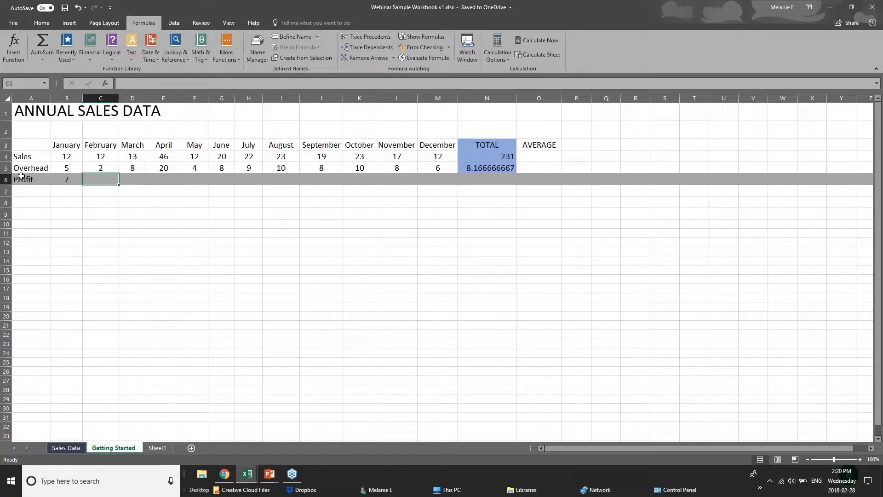
click(58, 180)
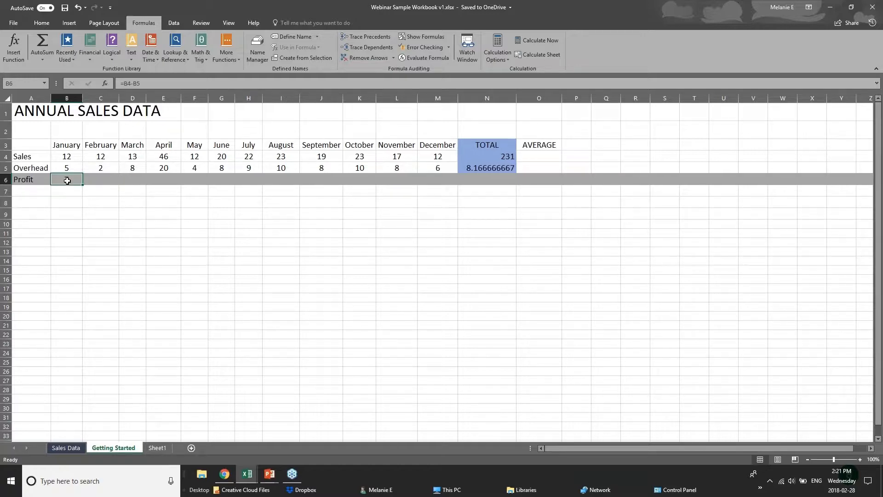
right_click(67, 181)
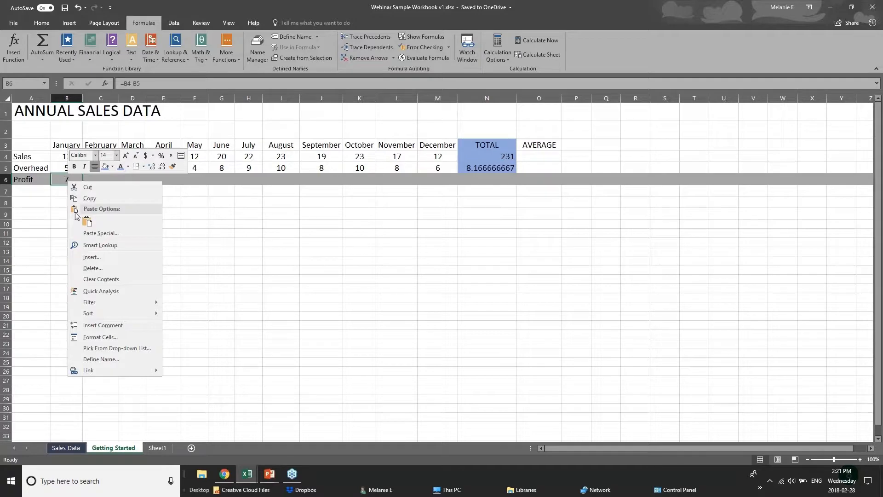
click(90, 198)
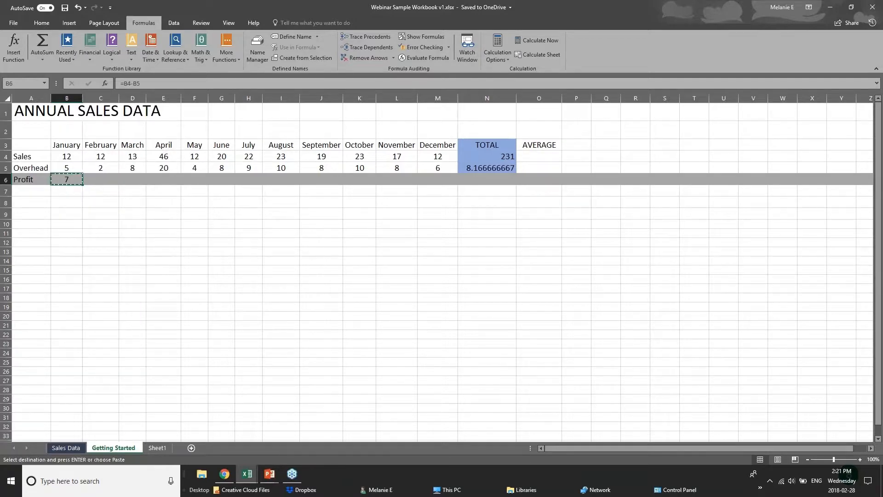
right_click(98, 182)
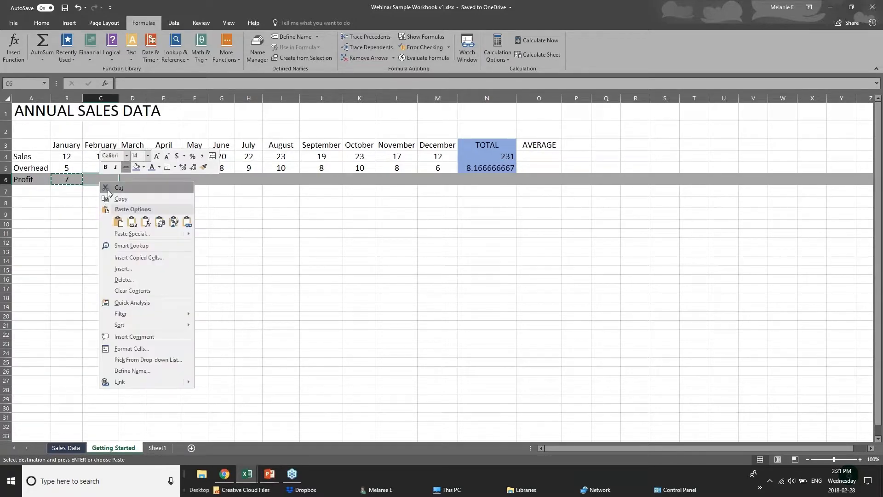
click(119, 222)
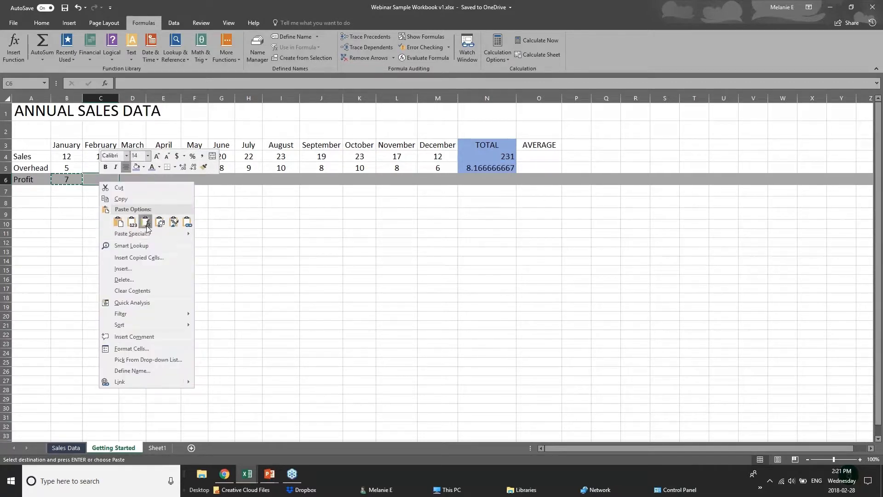
click(147, 224)
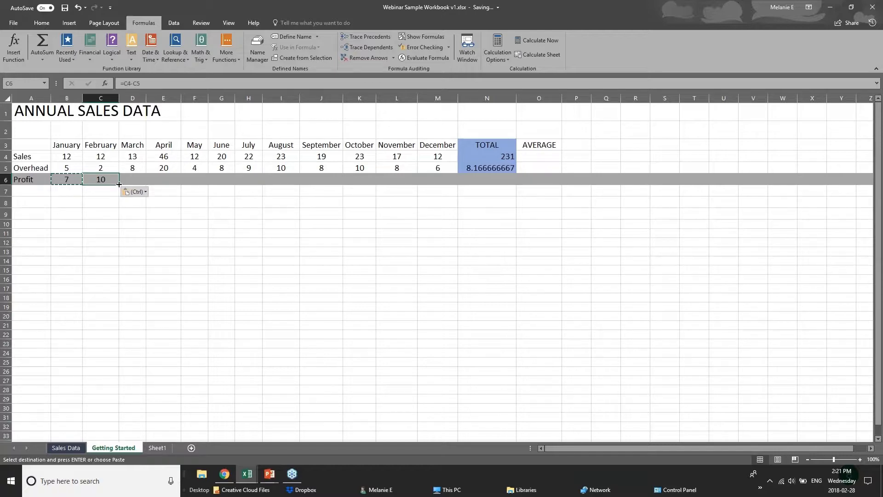
drag(119, 184, 443, 185)
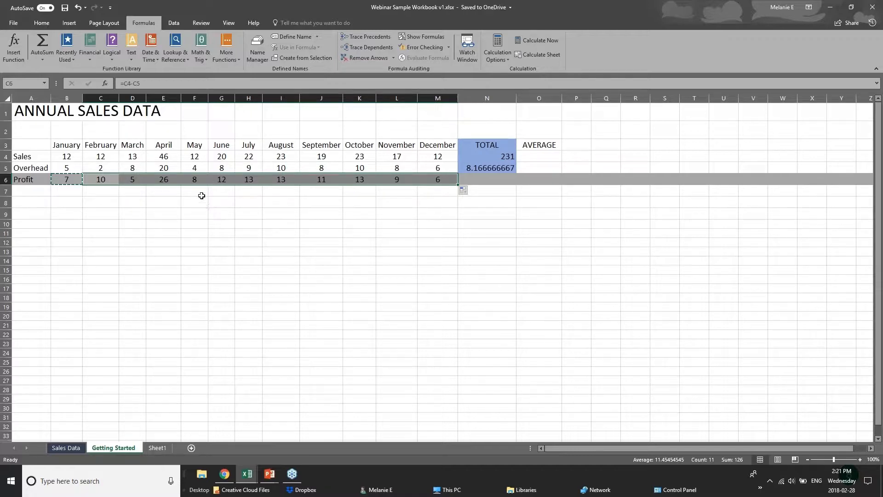
click(56, 154)
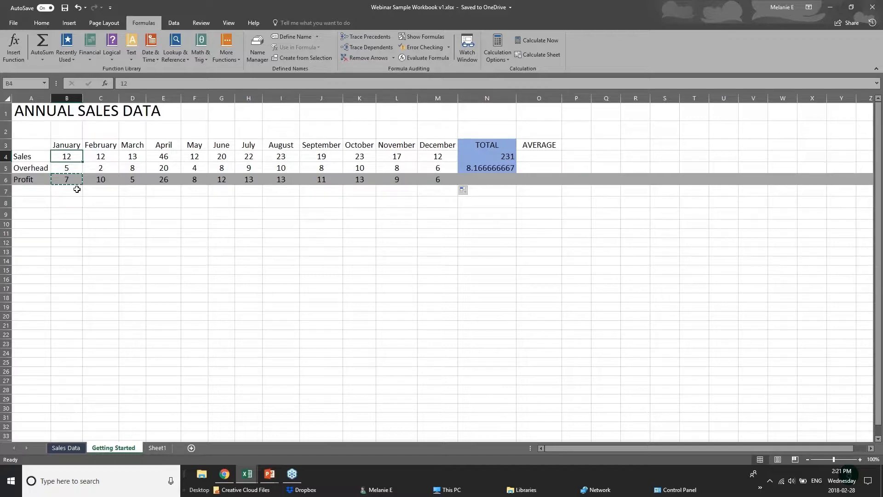
click(504, 180)
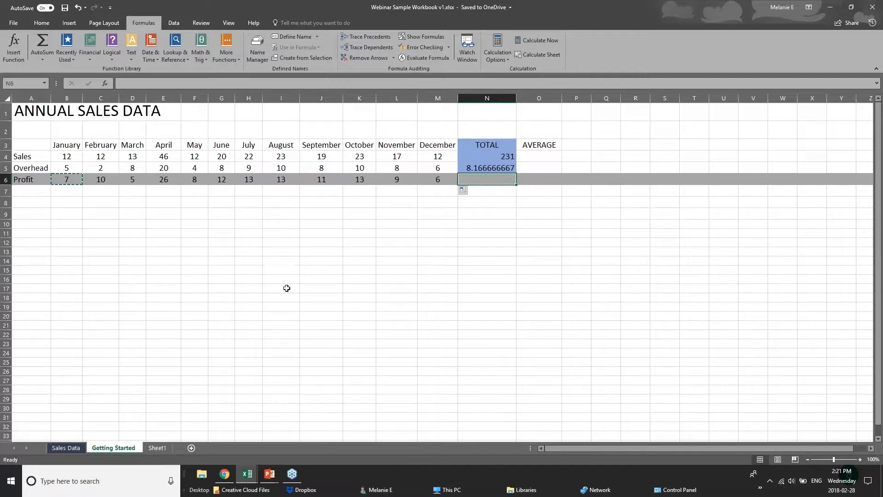
Step: Advance the PowerPoint slideshow from Adding Formulas to Formatting Worksheets, then return to Excel
click(269, 475)
click(318, 432)
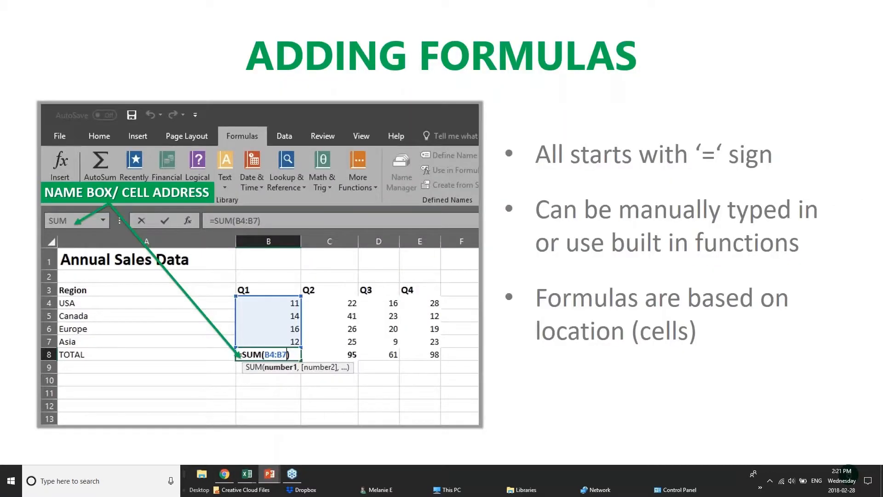
key(Right)
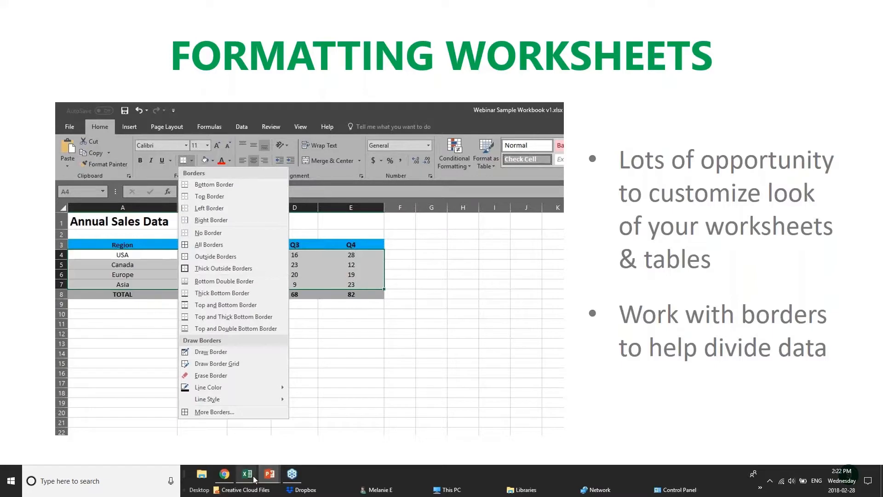
mouse_move(247, 473)
click(342, 424)
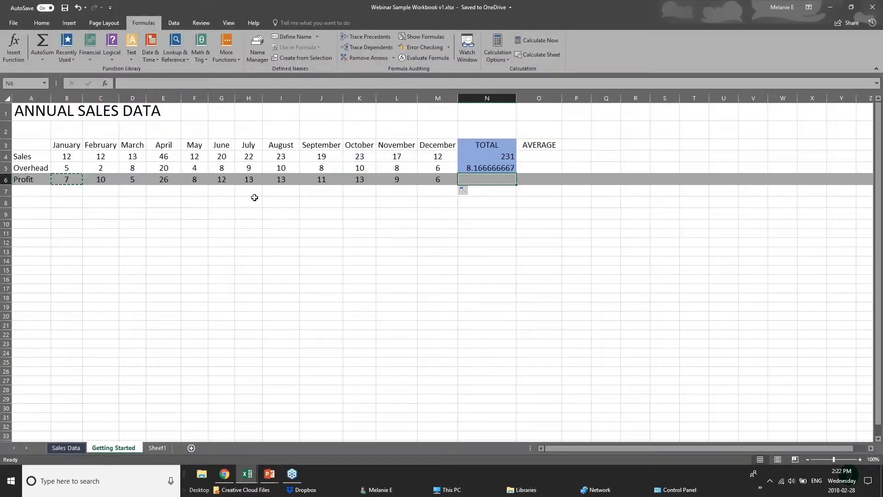
Step: Switch to the pivotTables.xlsx workbook and scroll through its sales records
click(252, 213)
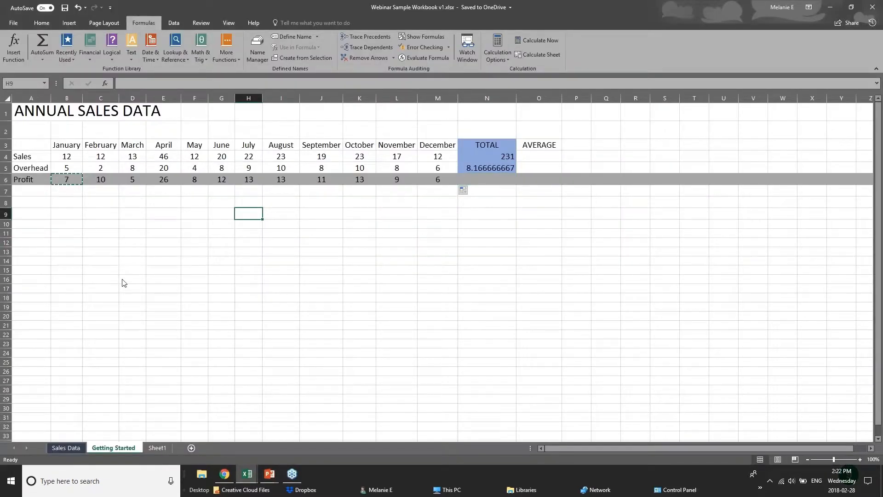
click(66, 447)
click(247, 474)
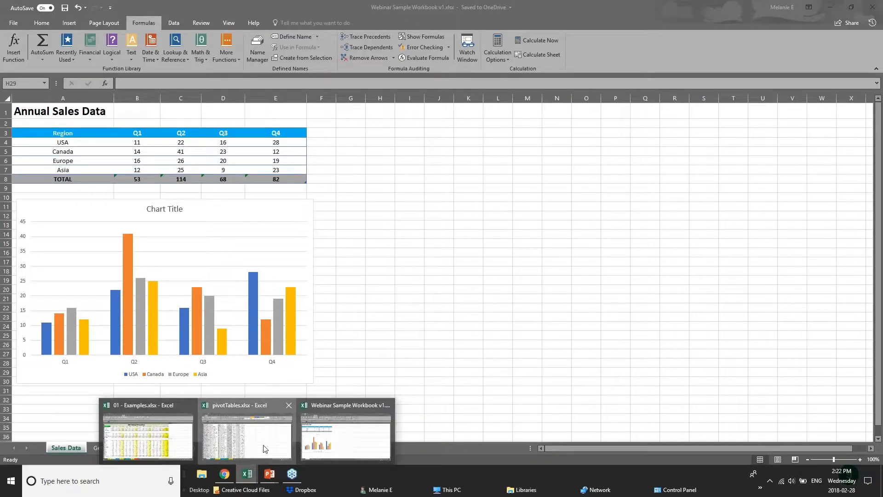
click(265, 448)
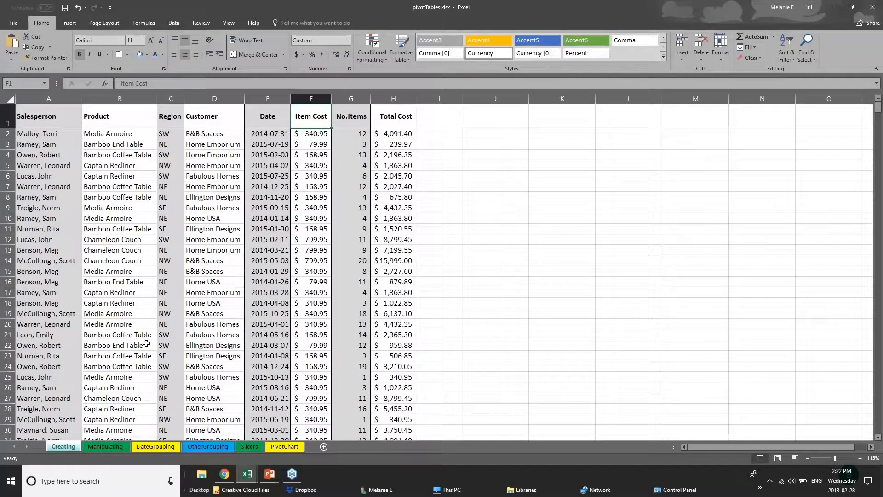
scroll(146, 343, down, 20)
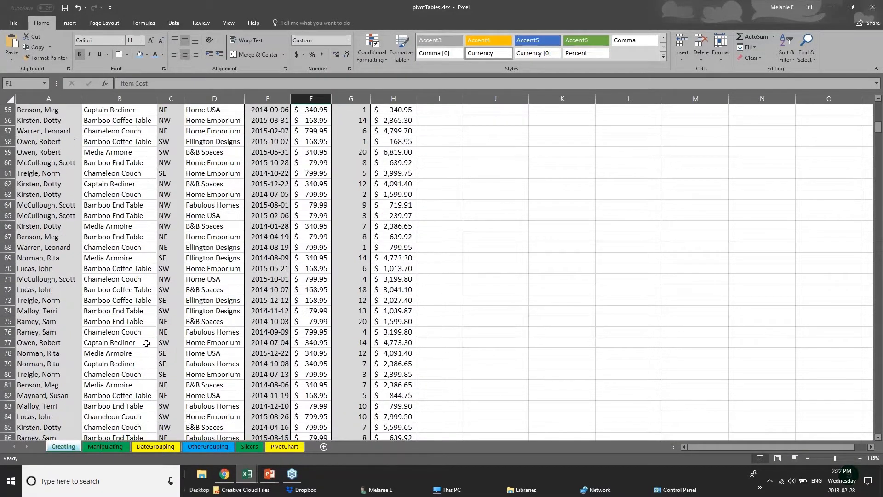
scroll(174, 303, up, 13)
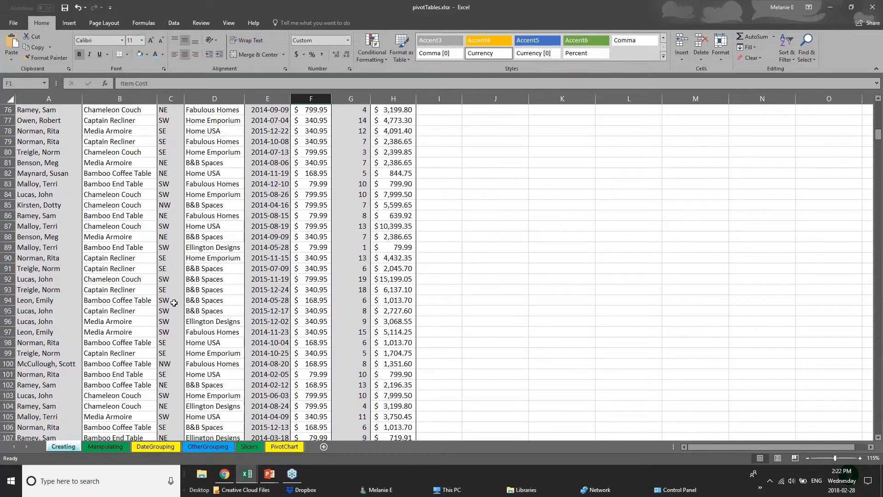
scroll(174, 303, up, 20)
Step: Select the Salesperson column, then each column from Product through Total Cost
click(51, 144)
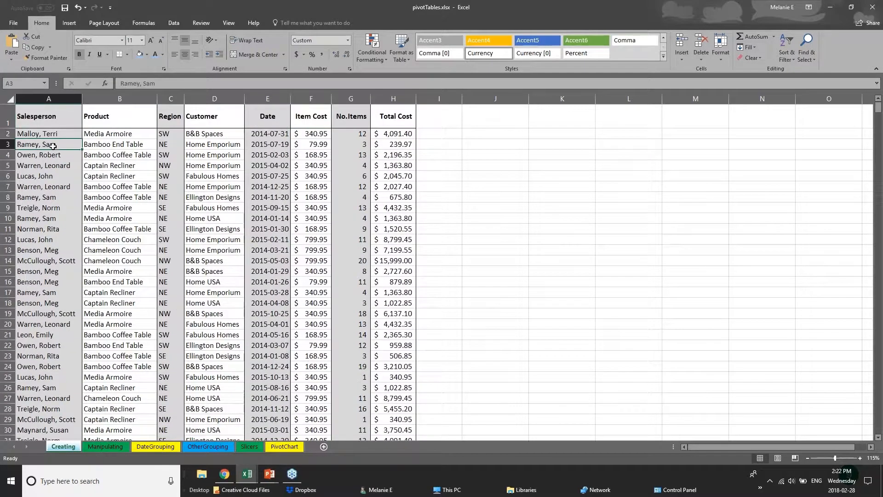
click(55, 118)
key(ctrl+shift+Down)
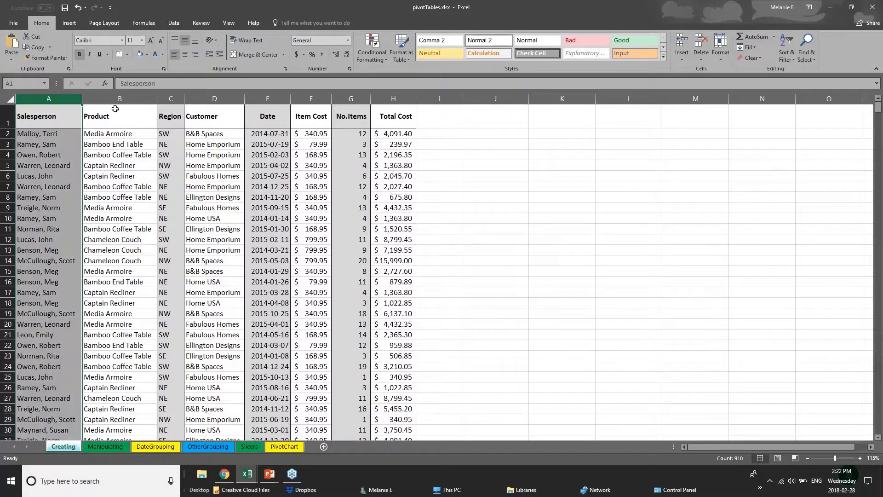
click(117, 99)
click(170, 99)
click(215, 99)
click(268, 99)
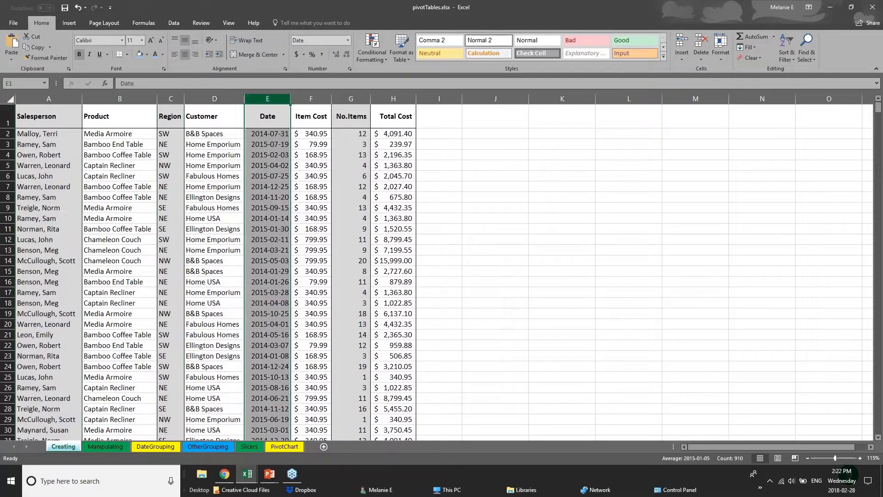
click(311, 98)
click(351, 99)
click(393, 99)
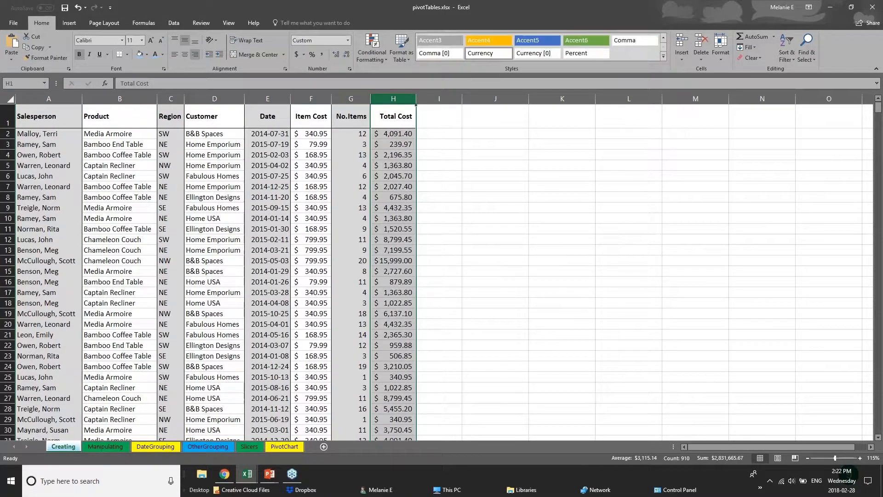
click(49, 97)
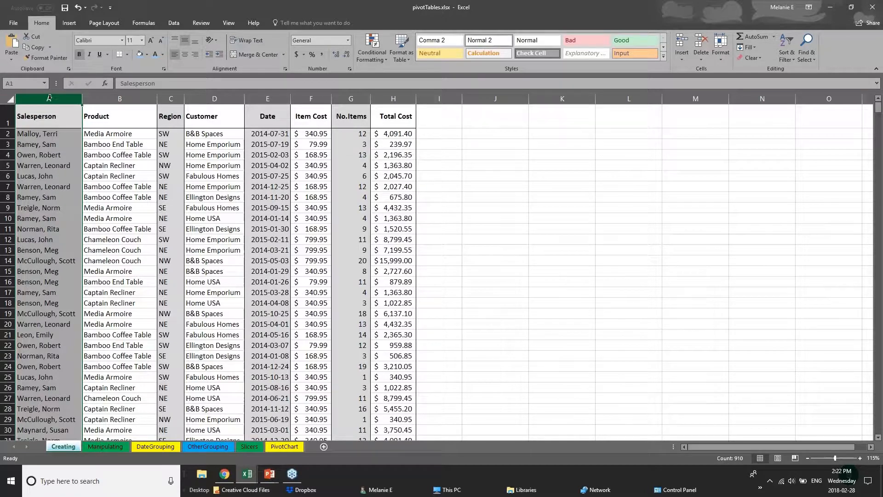
Step: Fill the Salesperson column A with blue, then select the header row A1:H1
right_click(49, 97)
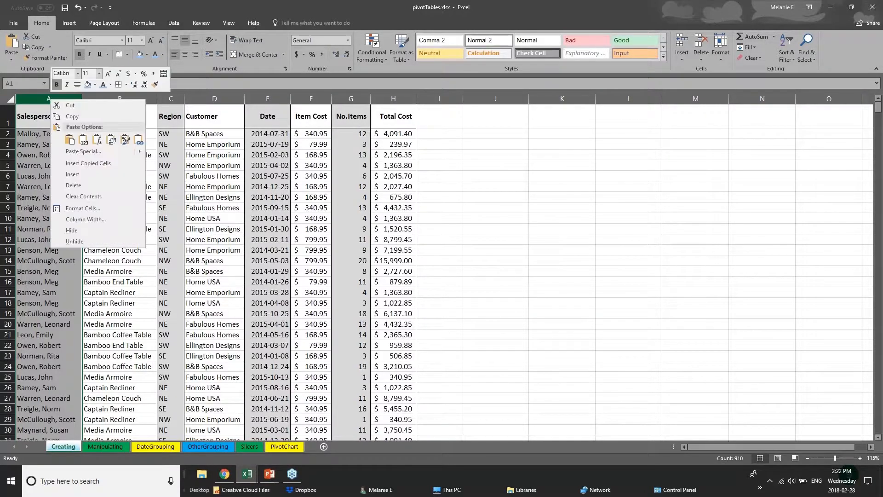
click(94, 85)
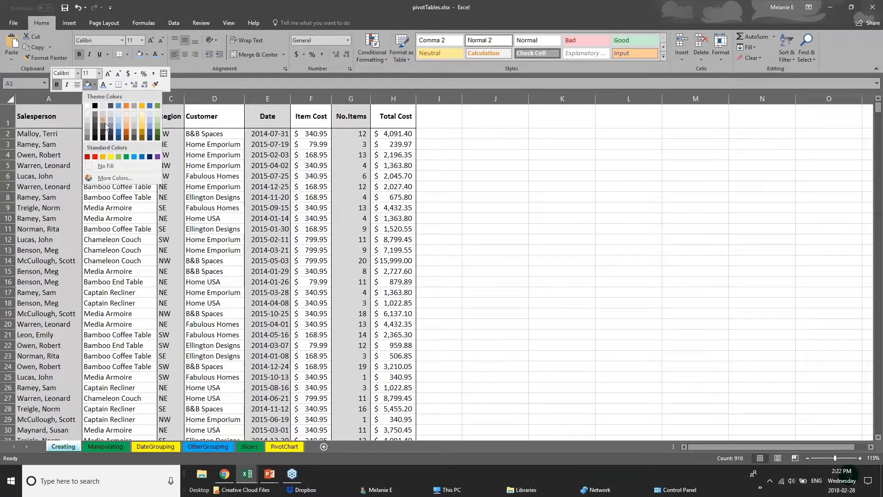
click(119, 132)
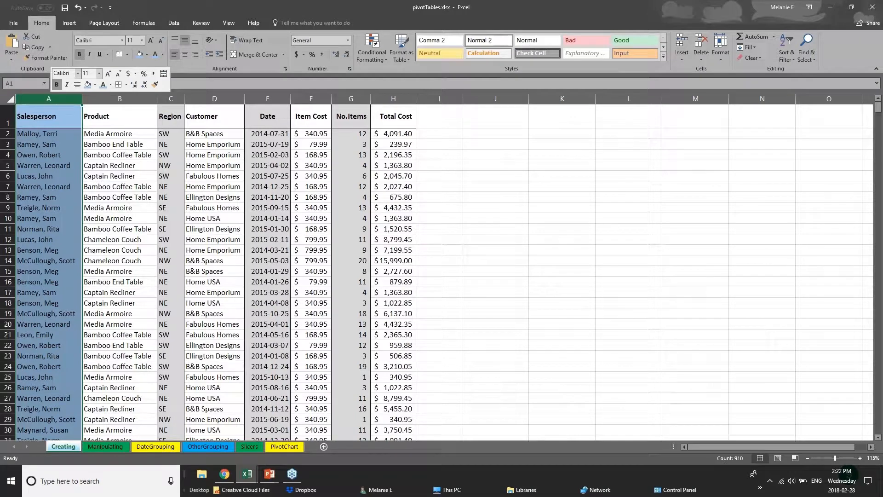
click(44, 146)
drag(26, 113, 405, 119)
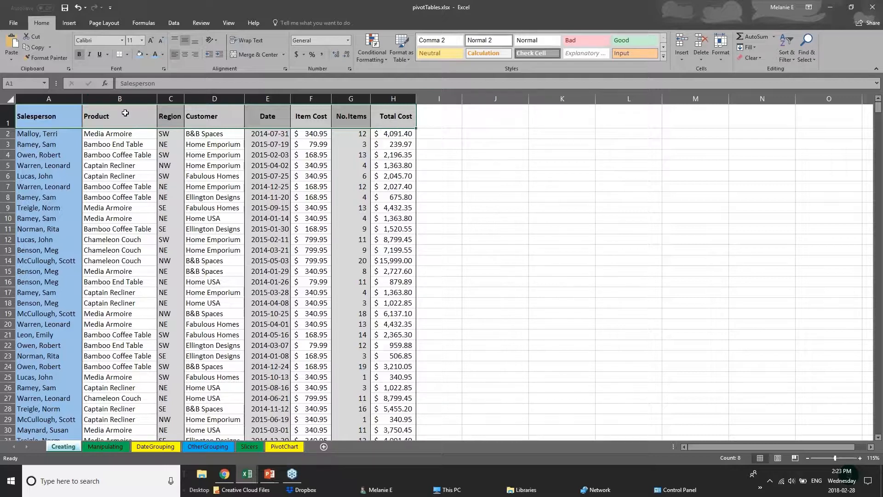
Step: Add a Thick Bottom Border under the Salesperson–Total Cost header row (A1:H1)
click(8, 119)
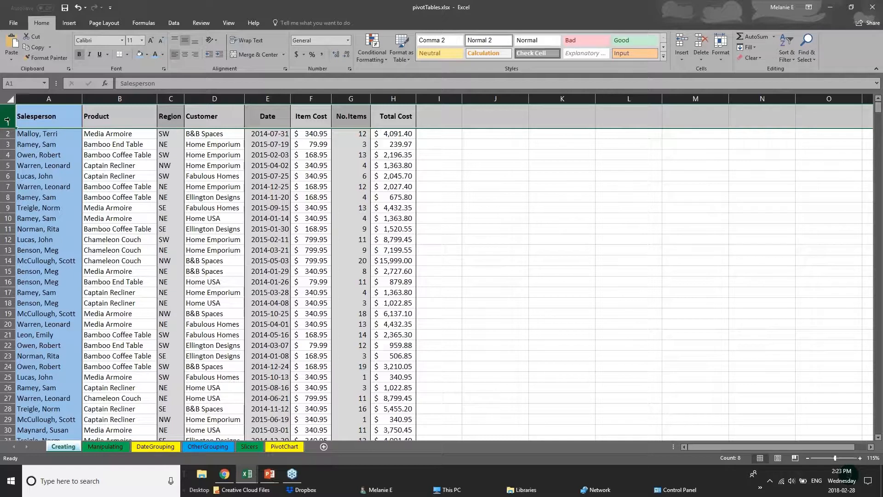
click(128, 54)
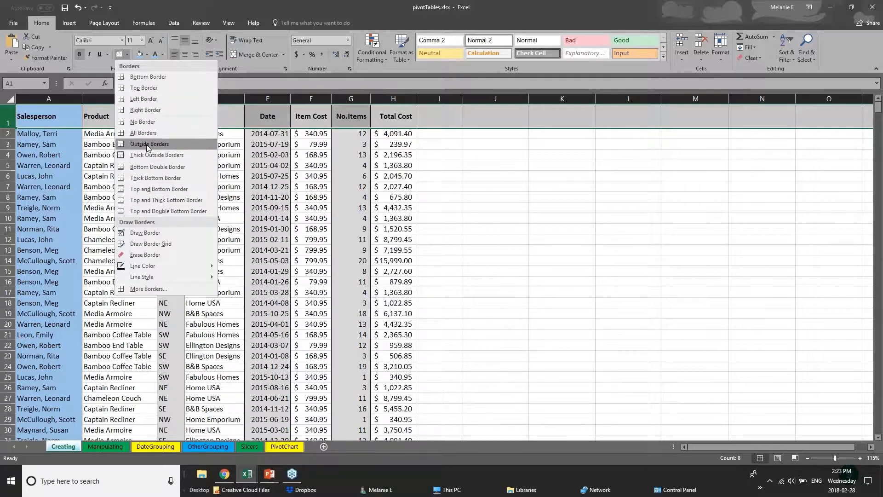
click(9, 117)
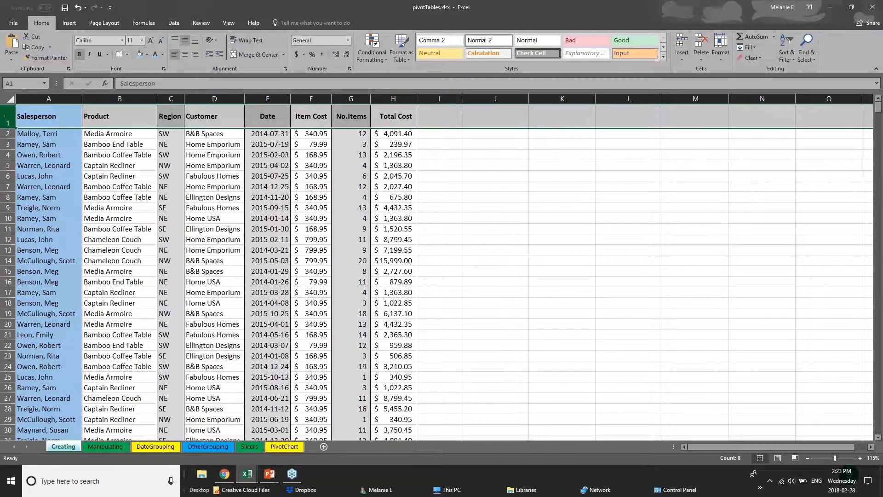
click(127, 55)
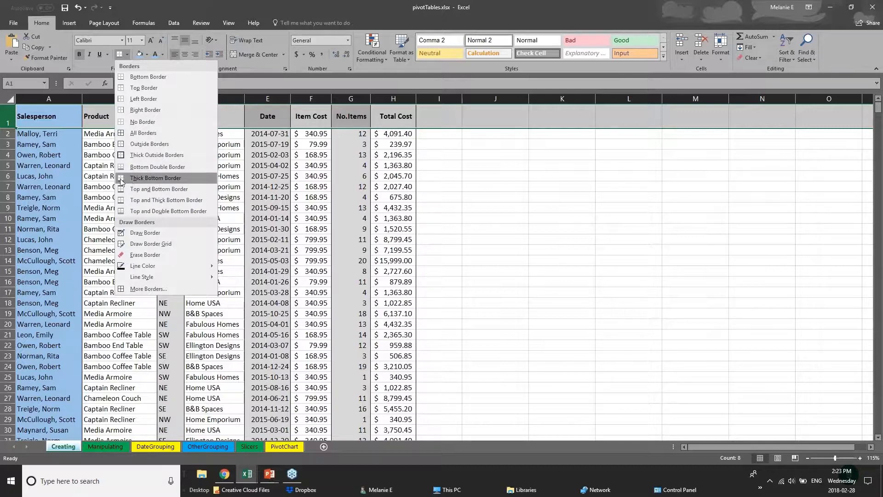
click(138, 178)
drag(52, 119, 401, 115)
Step: Browse the DateGrouping, Slicers and PivotChart sheets, then bring up the open Excel workbooks
click(205, 279)
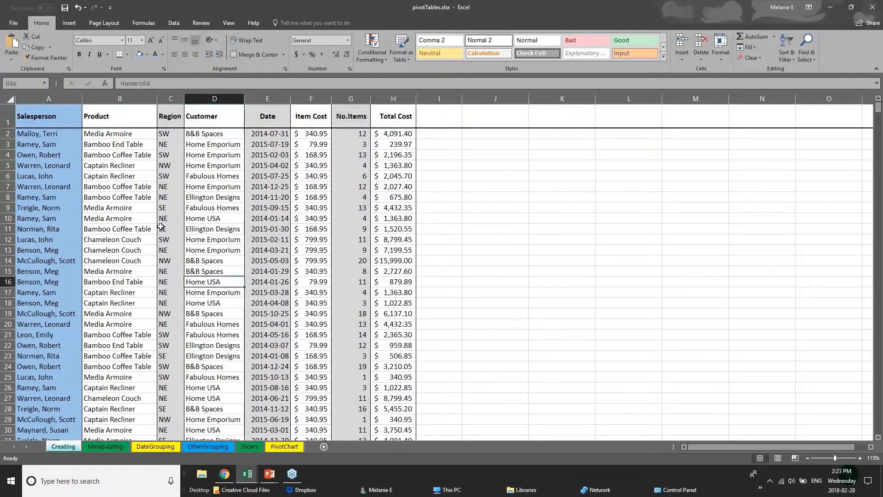
scroll(63, 365, down, 1)
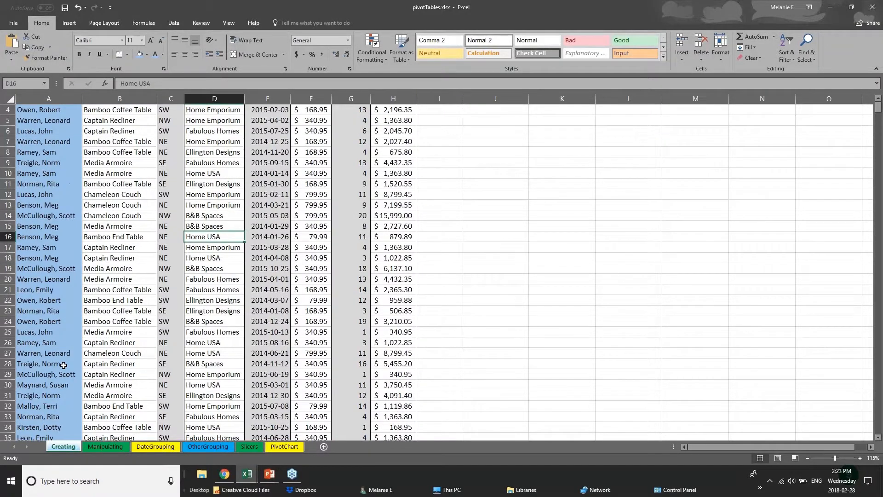
scroll(63, 365, down, 6)
click(155, 446)
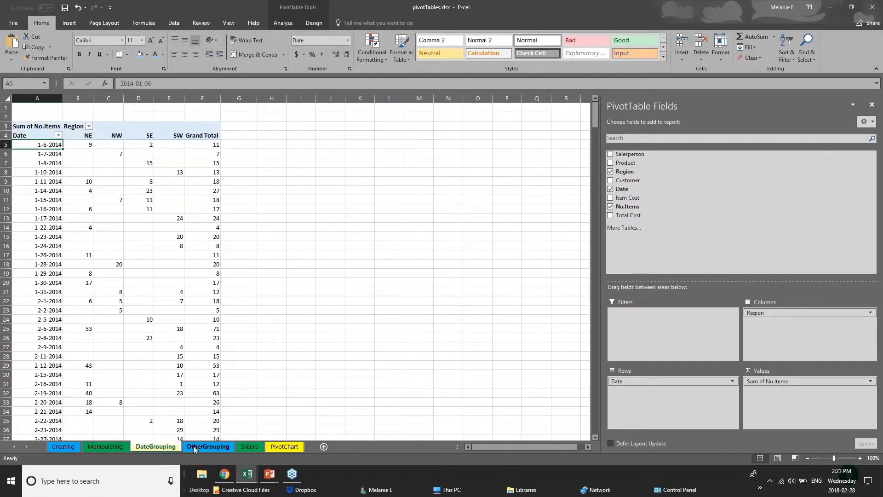
click(249, 447)
click(275, 447)
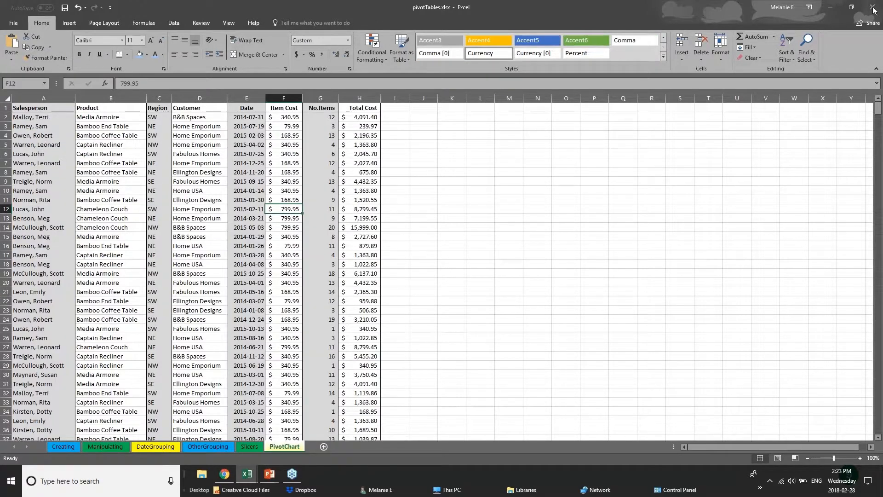
click(250, 473)
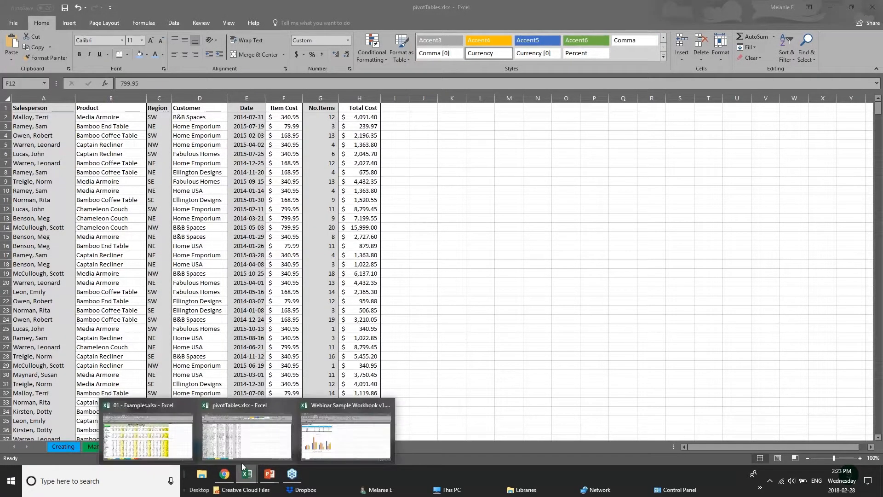
click(147, 437)
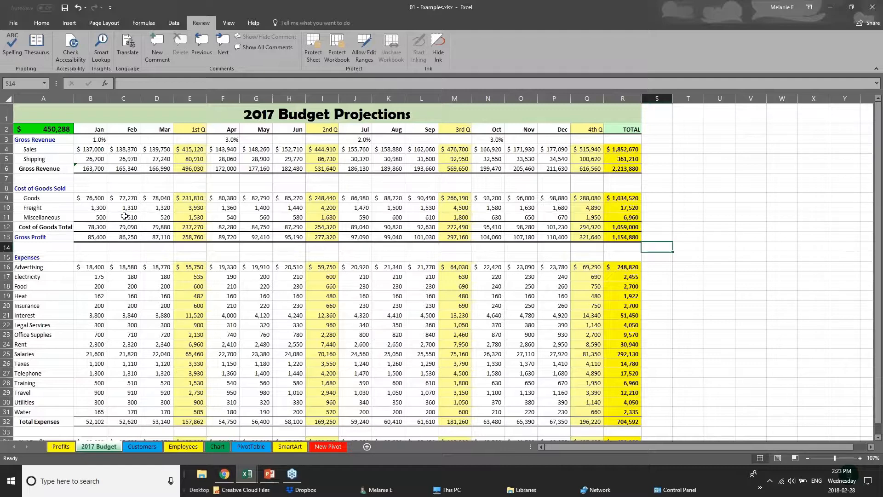
click(193, 132)
click(190, 94)
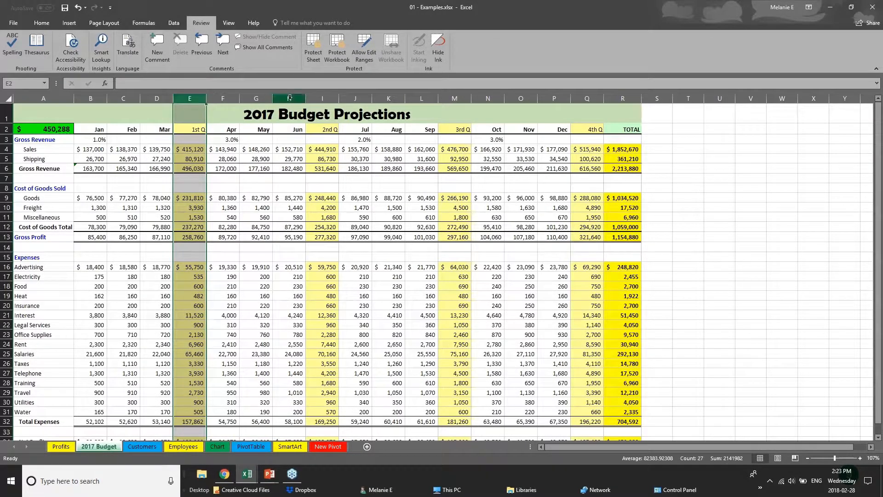
click(322, 99)
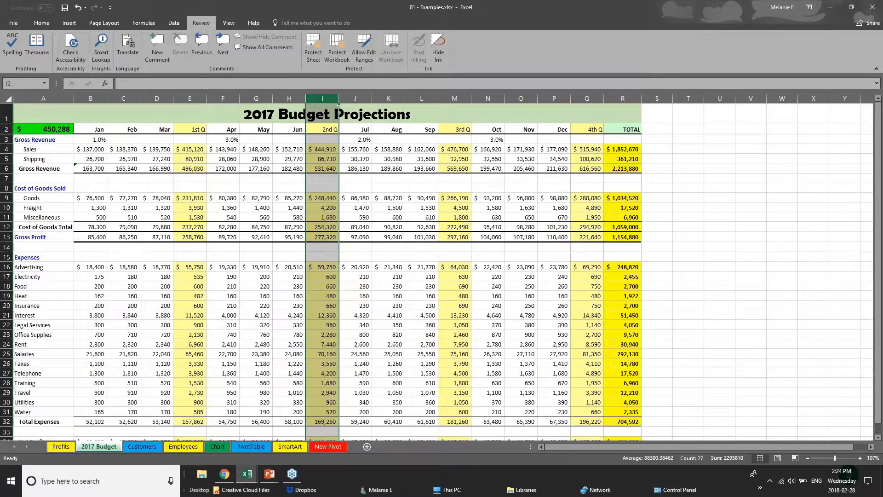
click(587, 98)
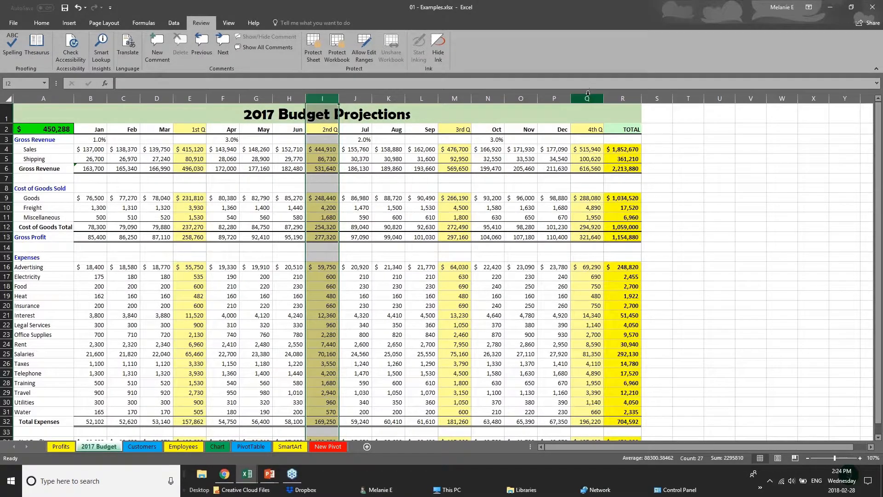
click(454, 98)
drag(91, 170, 625, 169)
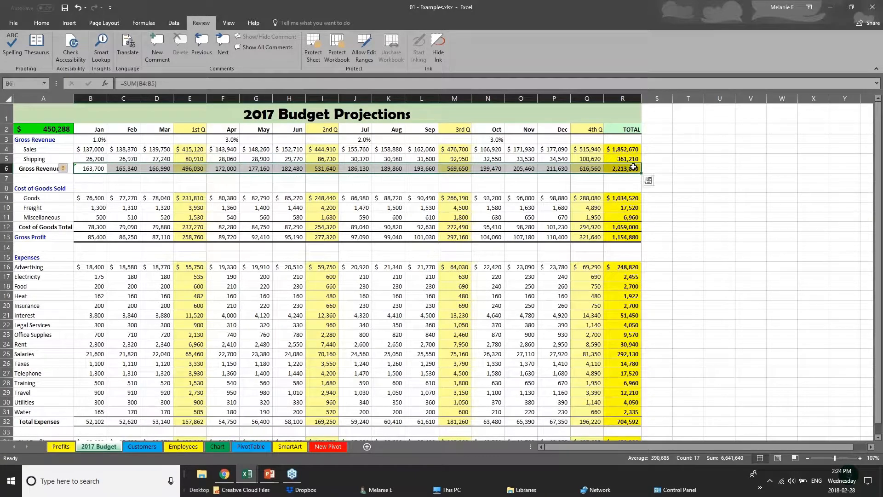
drag(103, 131, 621, 126)
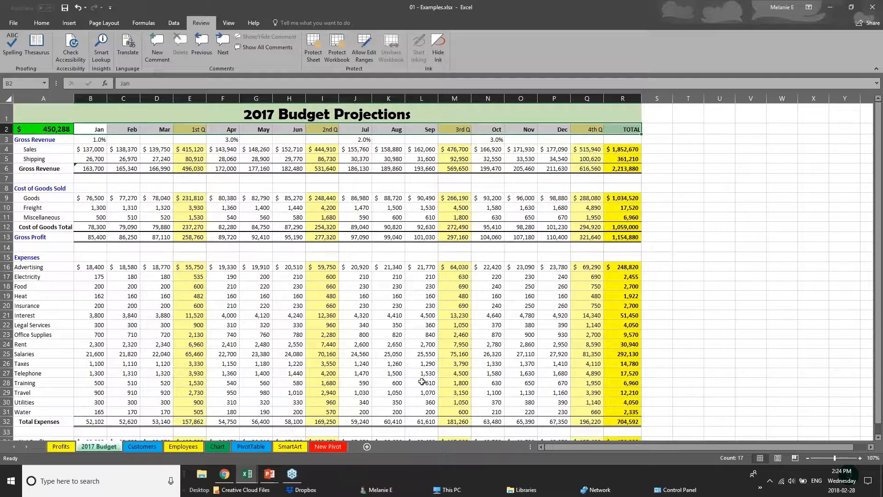
scroll(420, 382, down, 1)
scroll(421, 383, up, 1)
Step: Remove all borders from the entire budget sheet with No Border
click(10, 99)
click(31, 24)
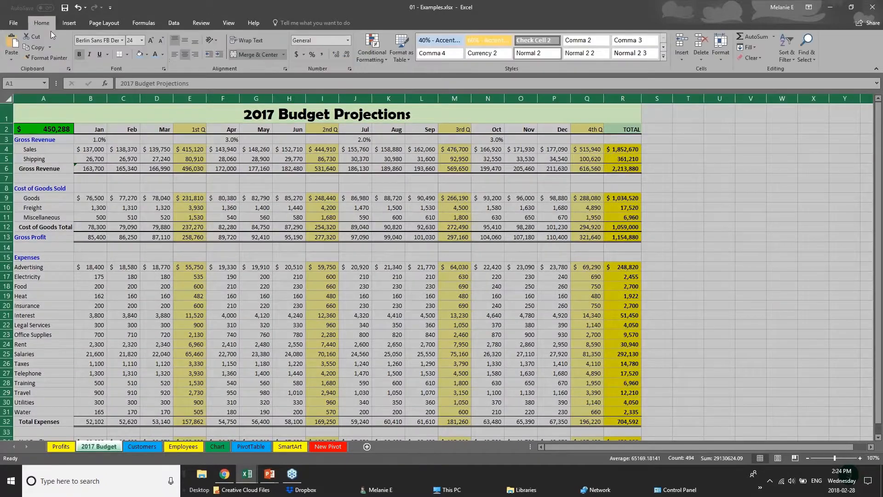
click(127, 55)
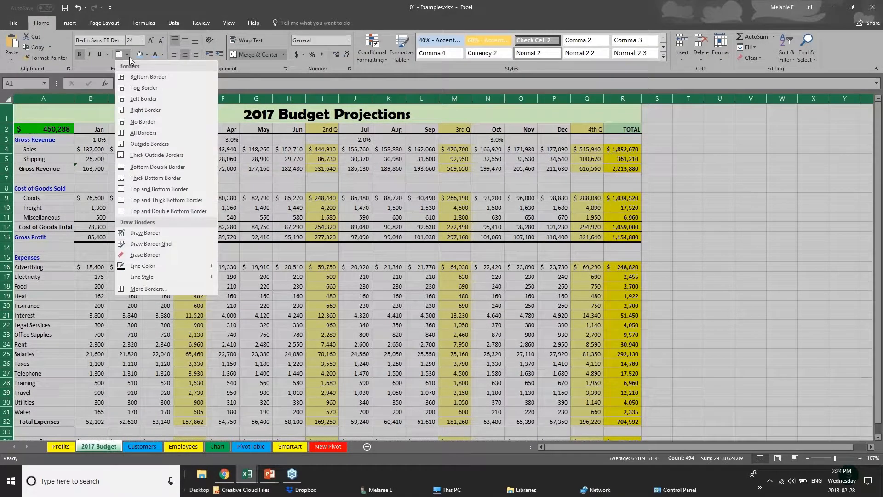
click(153, 123)
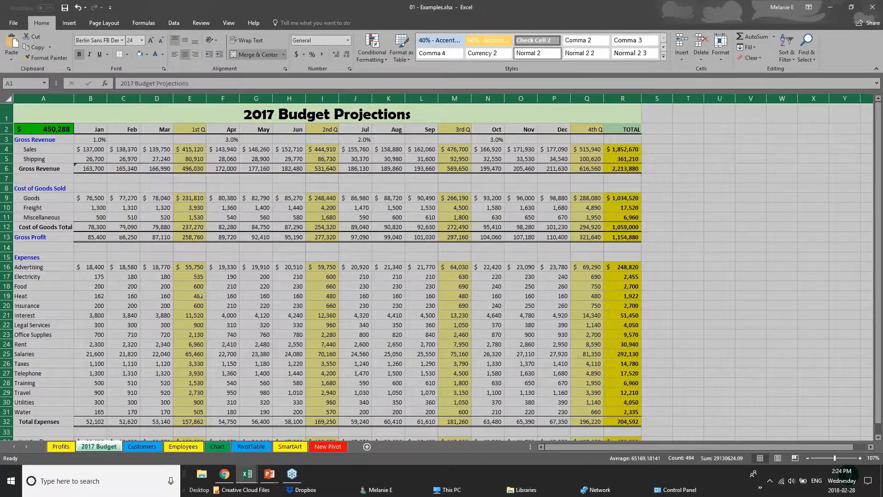
click(340, 252)
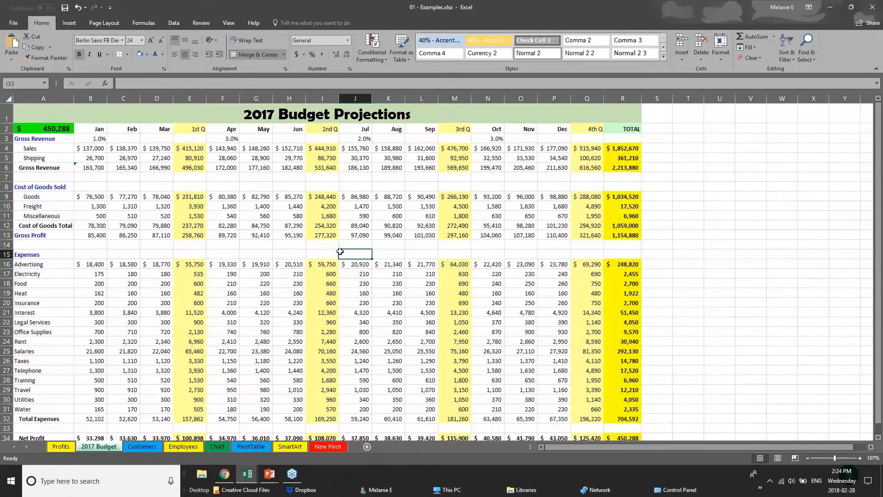
Step: Give the Jan–TOTAL header row top and bottom borders and a blue fill
click(100, 131)
drag(134, 132, 623, 129)
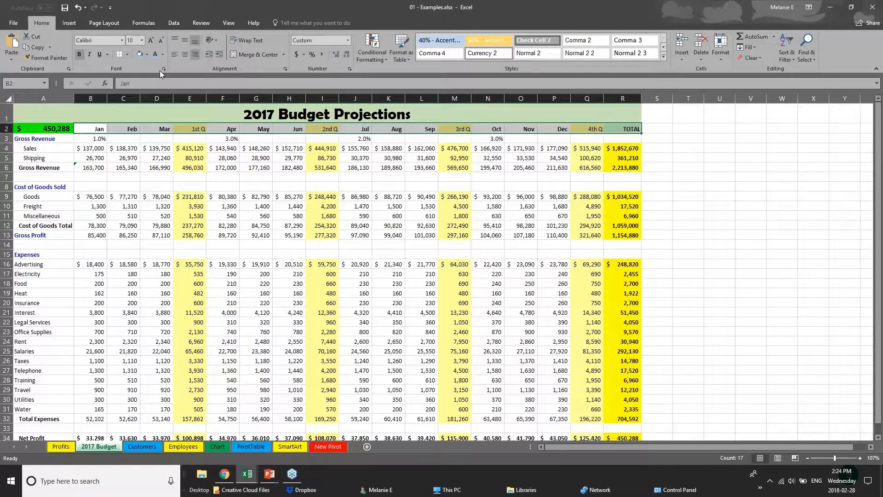
click(128, 54)
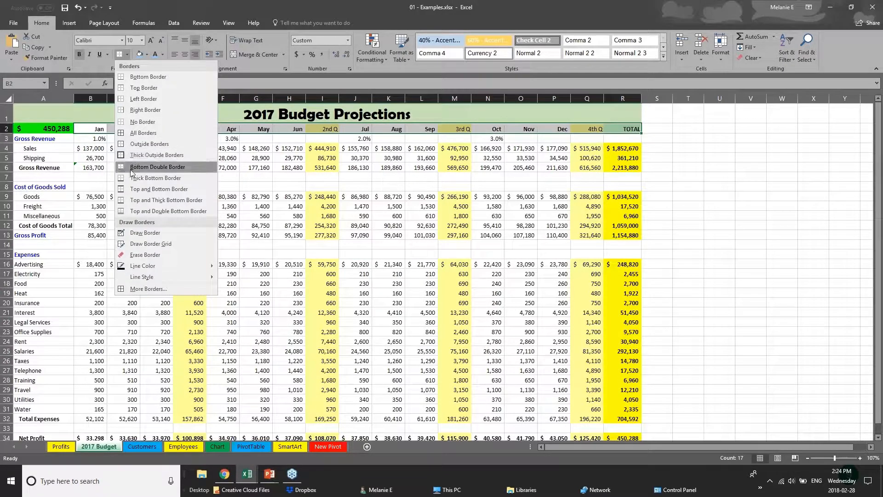
click(138, 189)
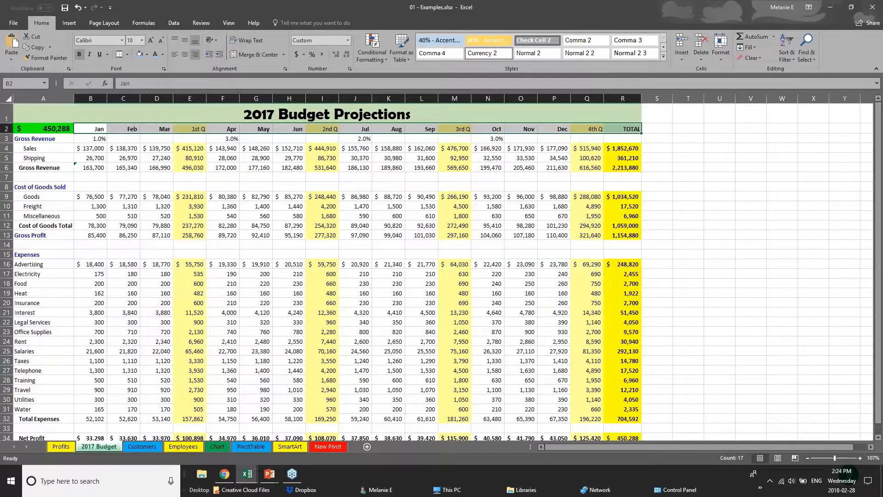
click(141, 56)
click(132, 216)
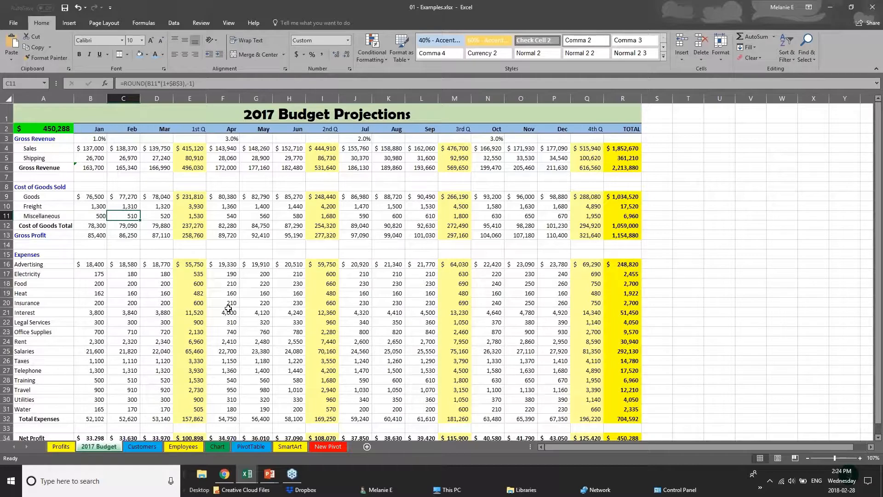
click(136, 166)
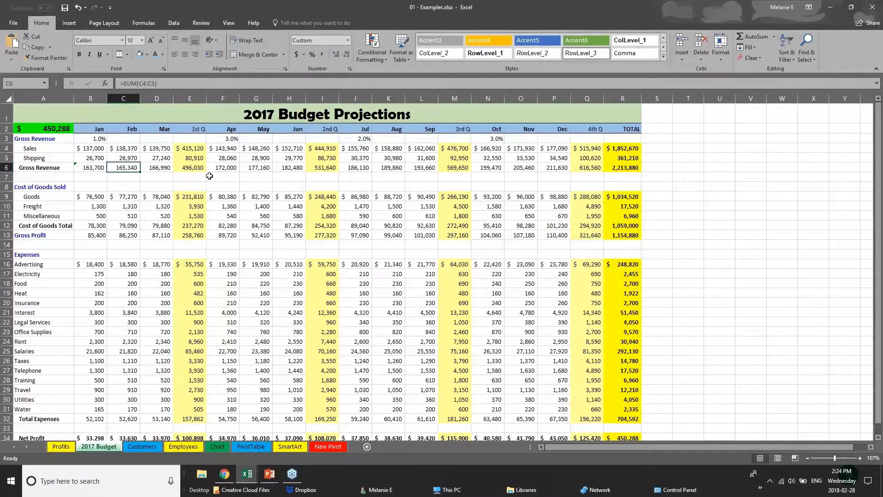
click(83, 148)
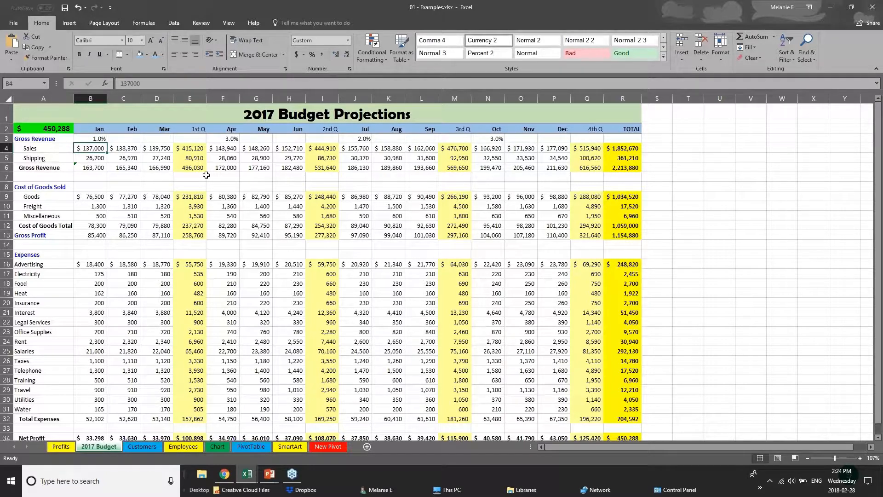
Step: Change the 2017 Budget Projections title font from Berlin Sans FB Demi to Arial
click(6, 113)
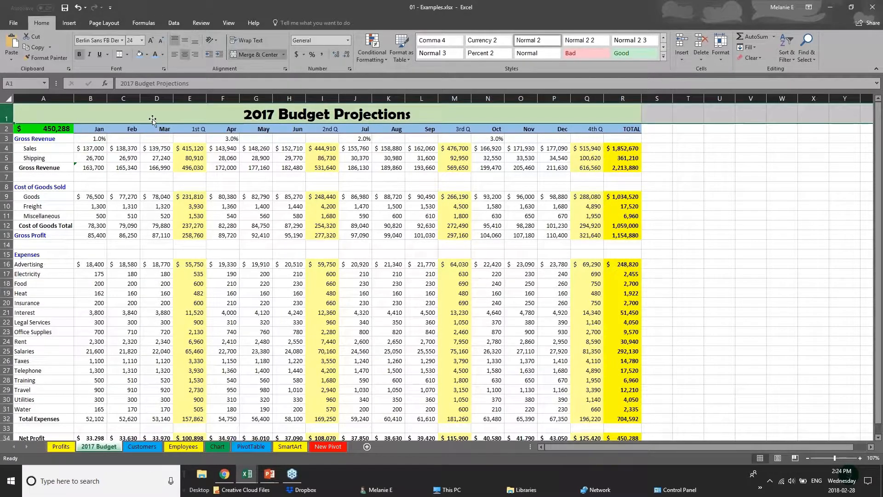
double_click(247, 115)
drag(244, 115, 412, 116)
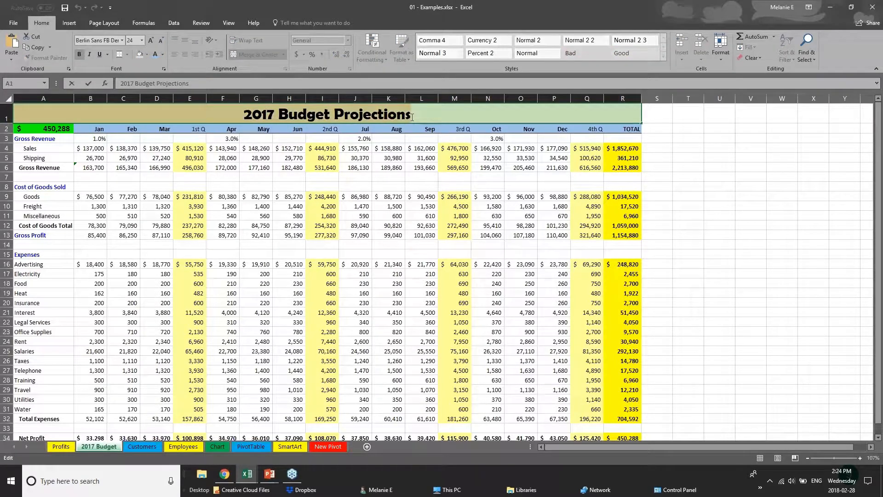
click(123, 40)
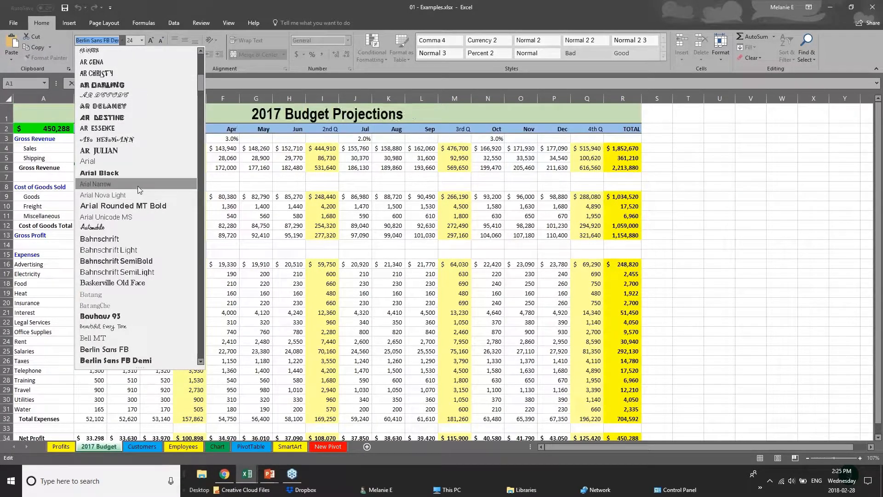
click(139, 163)
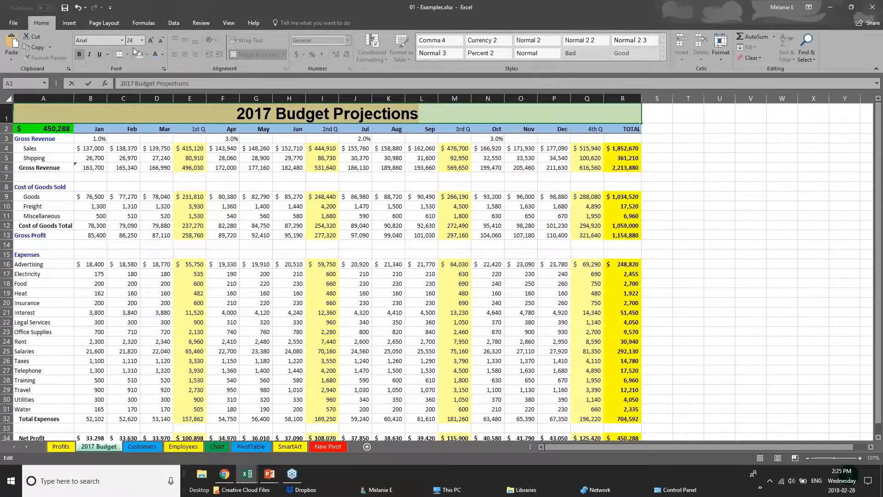
right_click(313, 114)
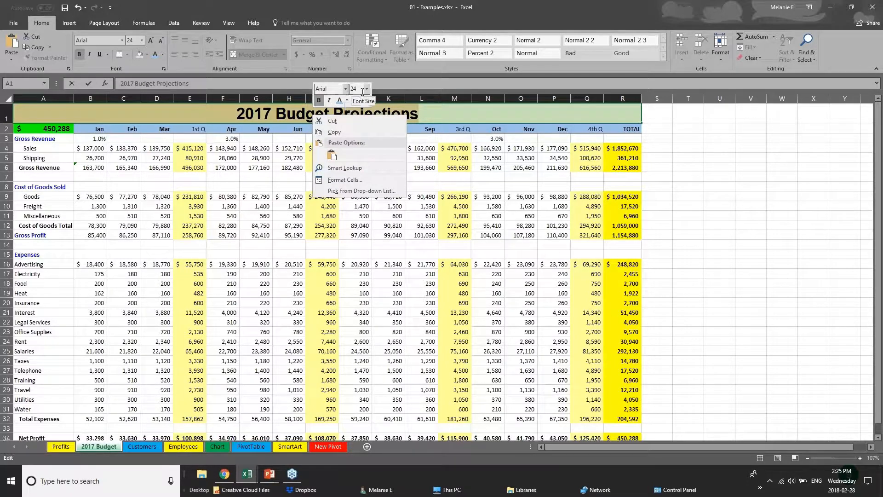
Step: Fill the Net Profit row (A34:R34) dark grey and make its text white
click(210, 110)
click(216, 132)
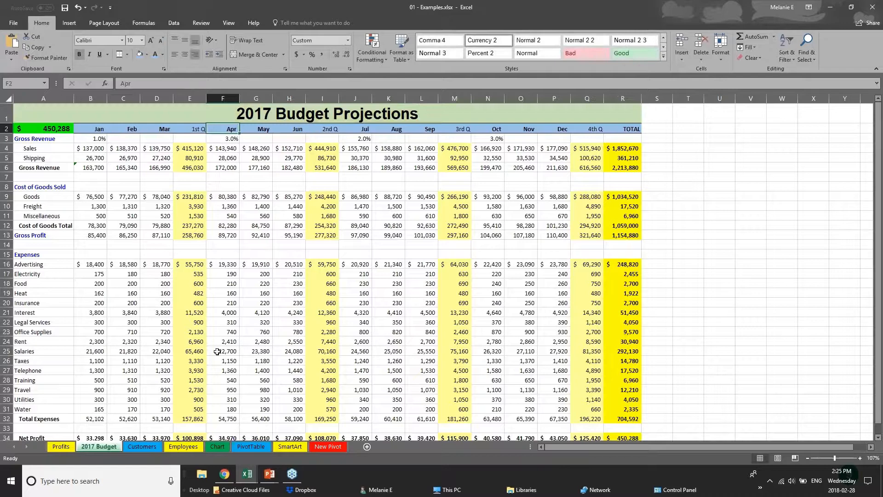
click(234, 378)
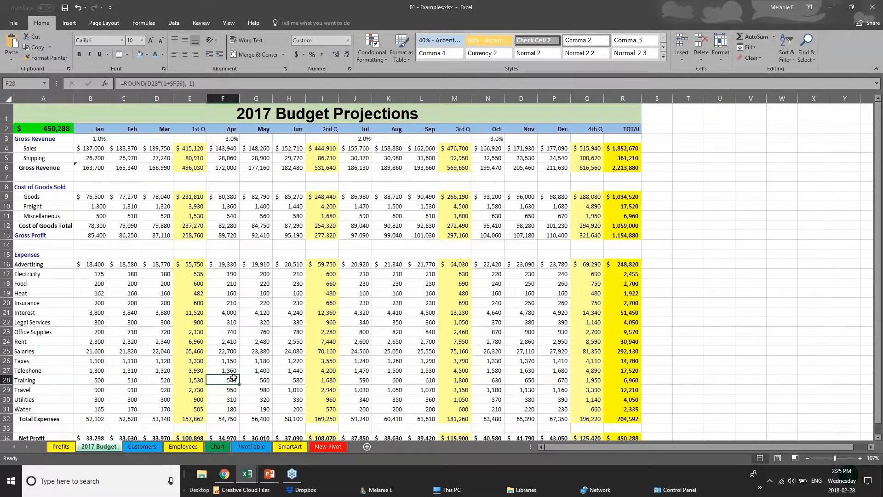
scroll(234, 378, down, 3)
drag(626, 341, 14, 338)
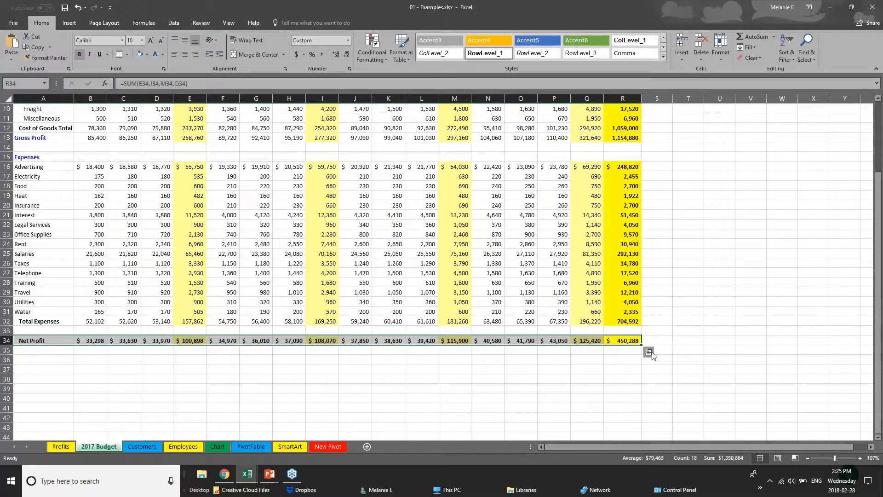
click(147, 54)
click(145, 99)
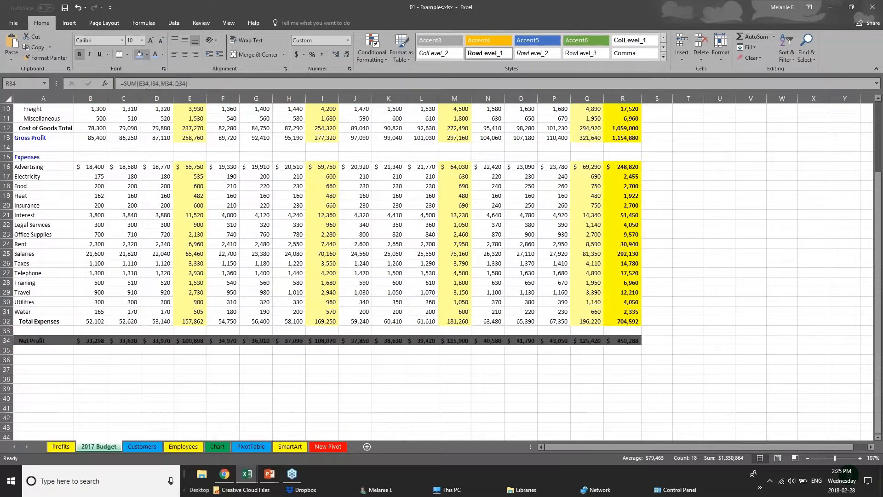
click(162, 54)
click(158, 80)
click(347, 361)
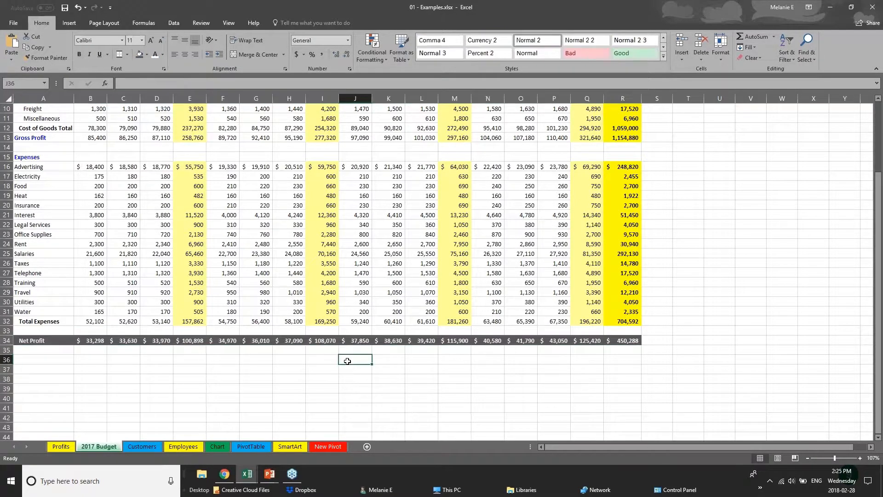
scroll(347, 361, up, 1)
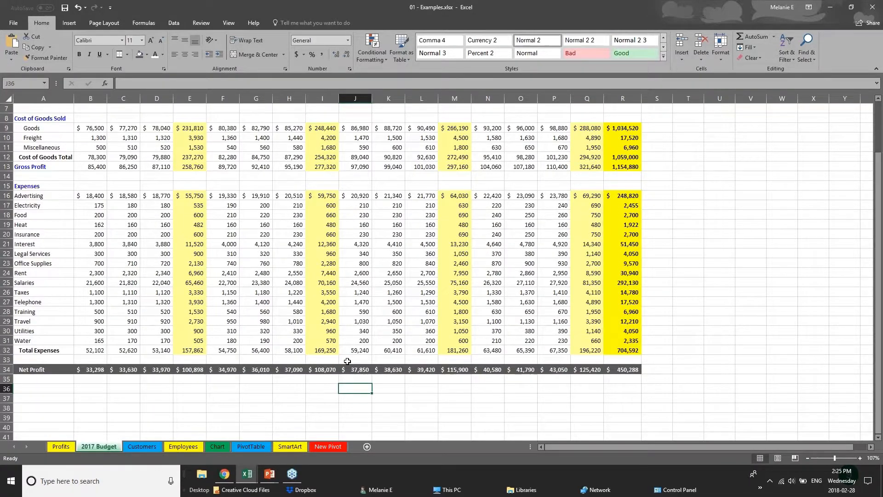
scroll(348, 361, up, 2)
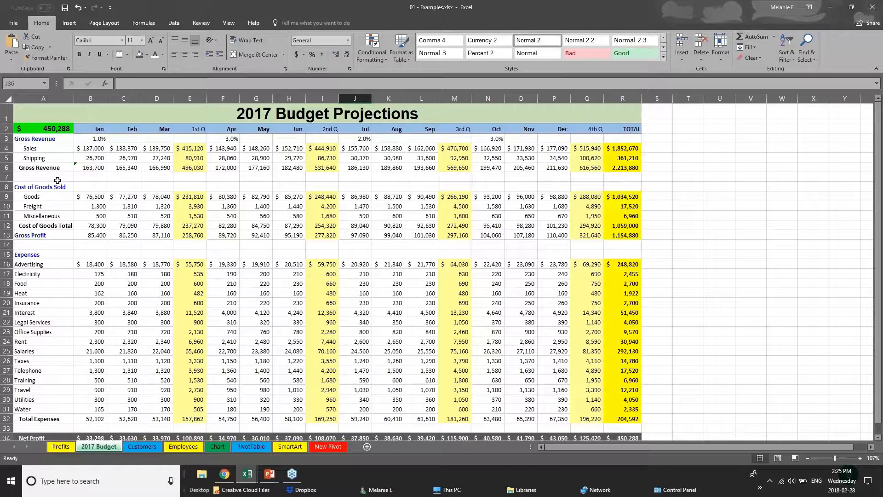
Step: Switch to PowerPoint's CREATING CHARTS slide with the sales chart screenshot
click(269, 474)
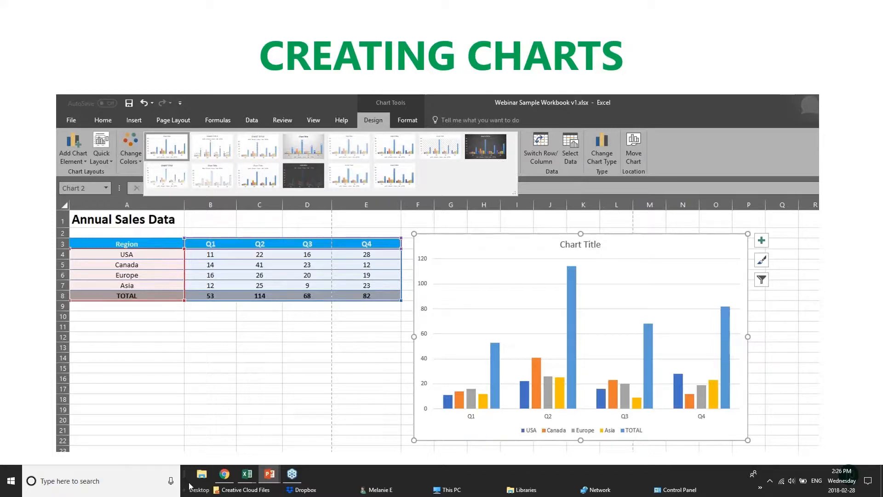
Step: Back in Annual Sales Data, inspect USA's Q1–Q4 values and the TOTAL row SUM formulas
click(247, 474)
click(238, 150)
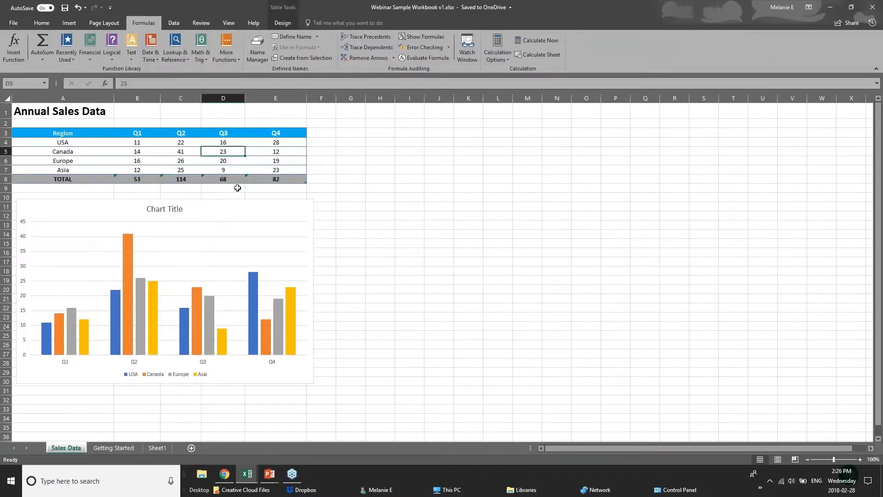
click(155, 143)
click(189, 144)
click(232, 144)
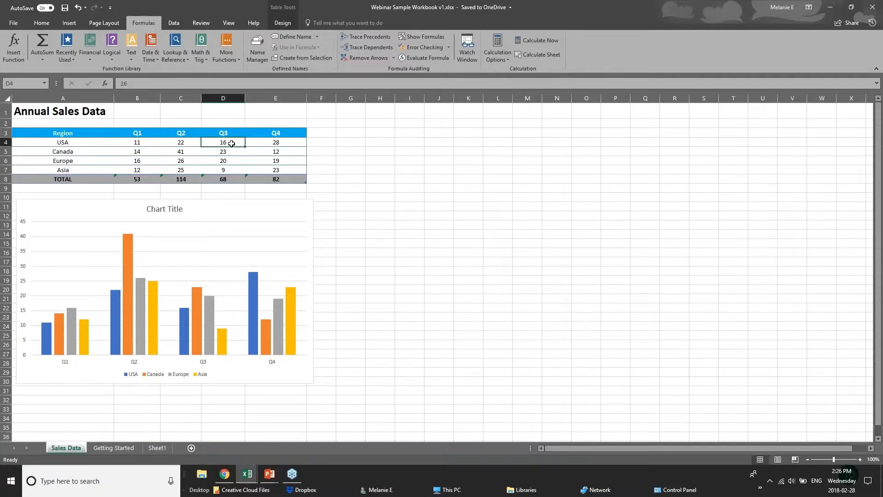
click(273, 140)
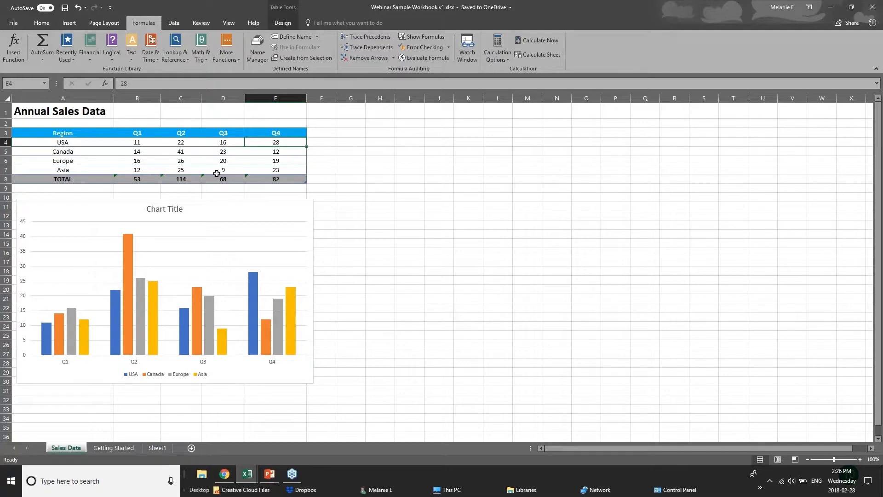
click(289, 179)
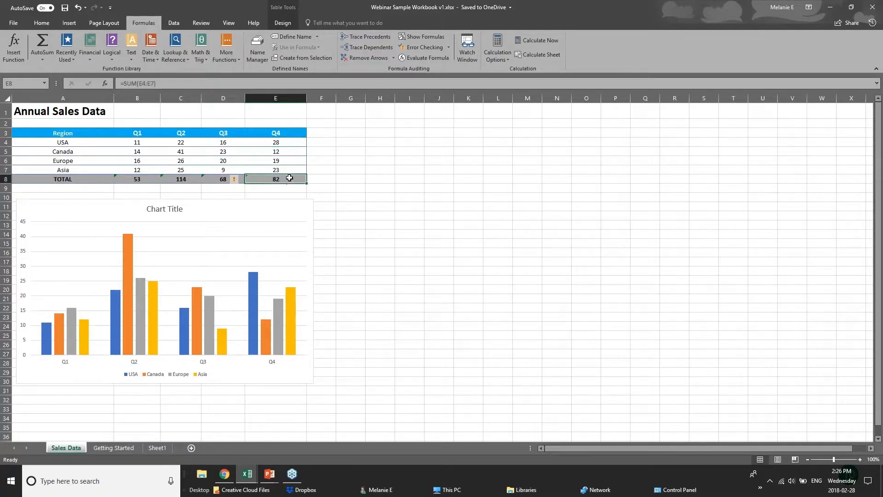
click(138, 179)
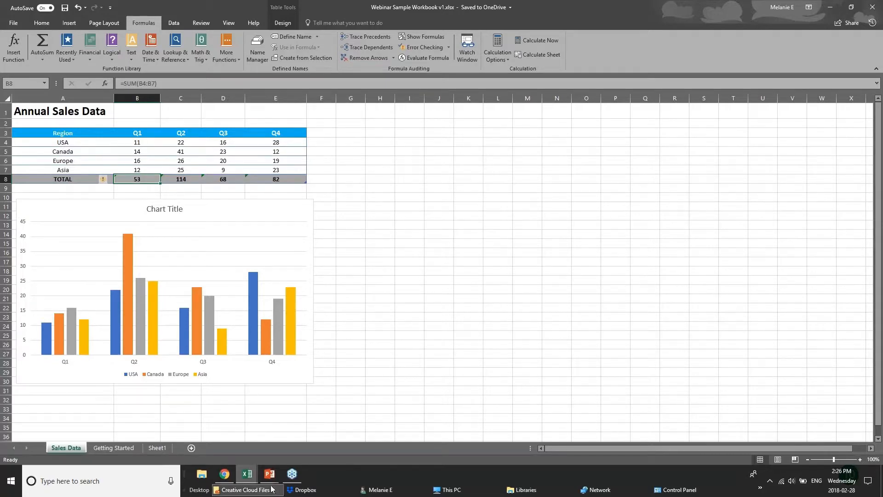
click(247, 473)
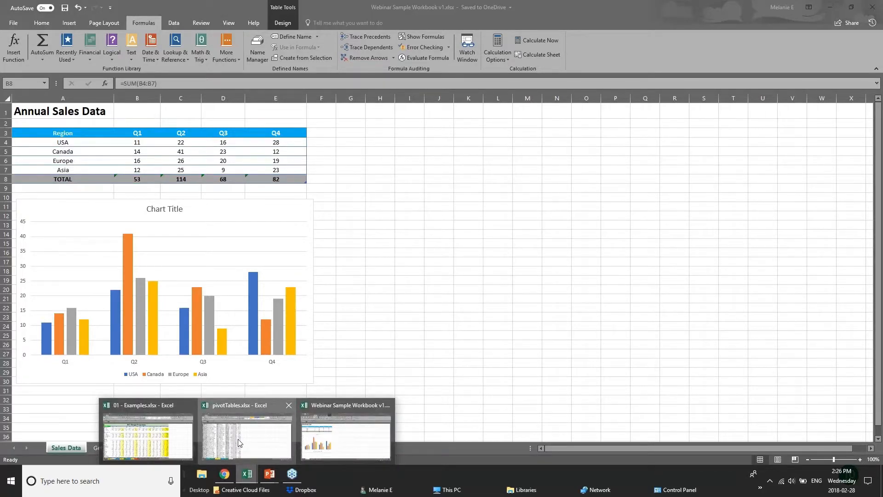
Step: Switch to the Chart sheet of the 01 - Examples workbook
click(239, 443)
click(247, 478)
click(188, 441)
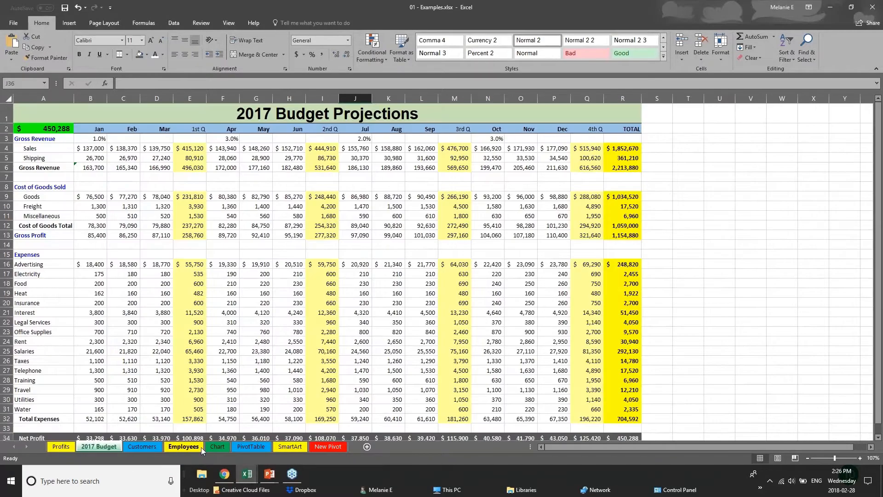
click(217, 446)
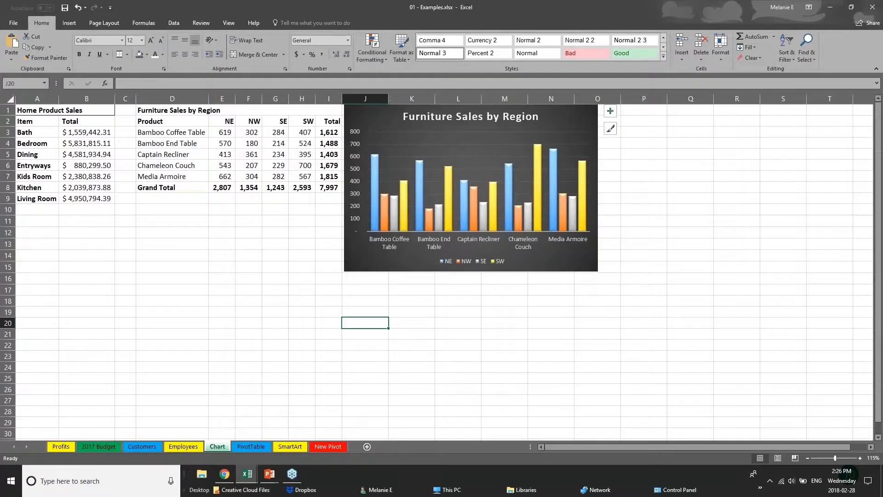
Step: Move the dark Furniture Sales by Region column chart aside, then delete it
drag(593, 267, 698, 289)
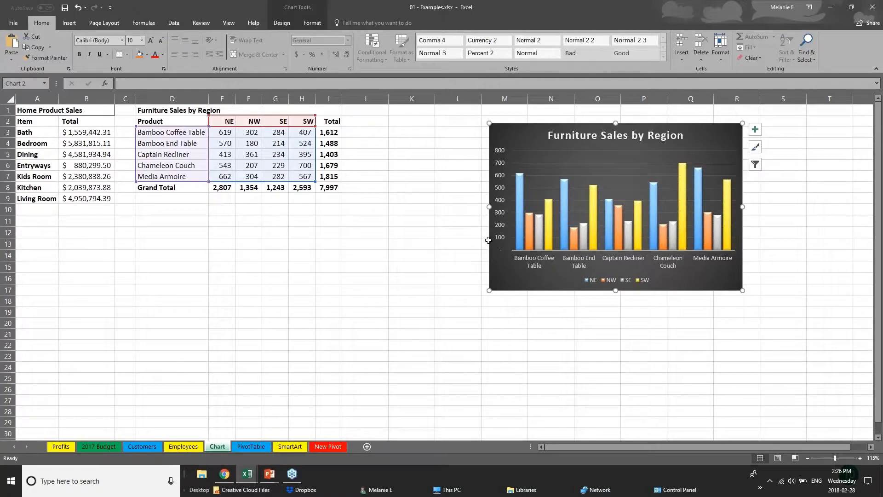
drag(571, 291, 661, 284)
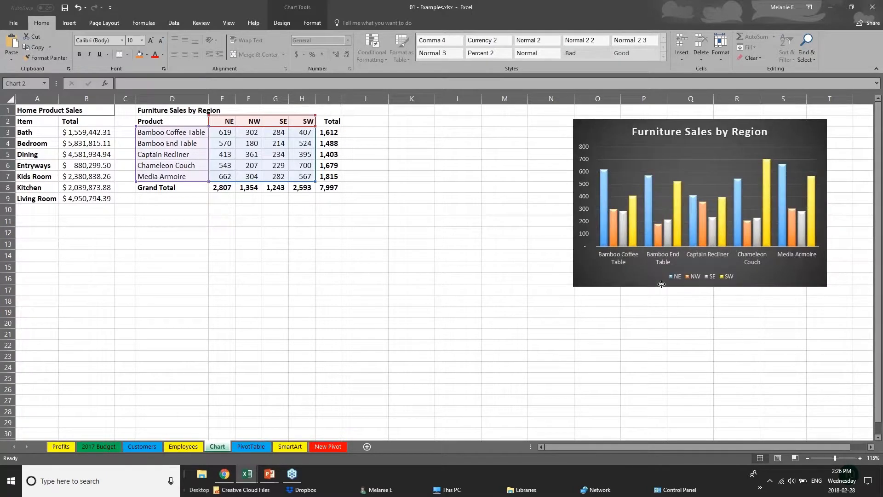
key(Delete)
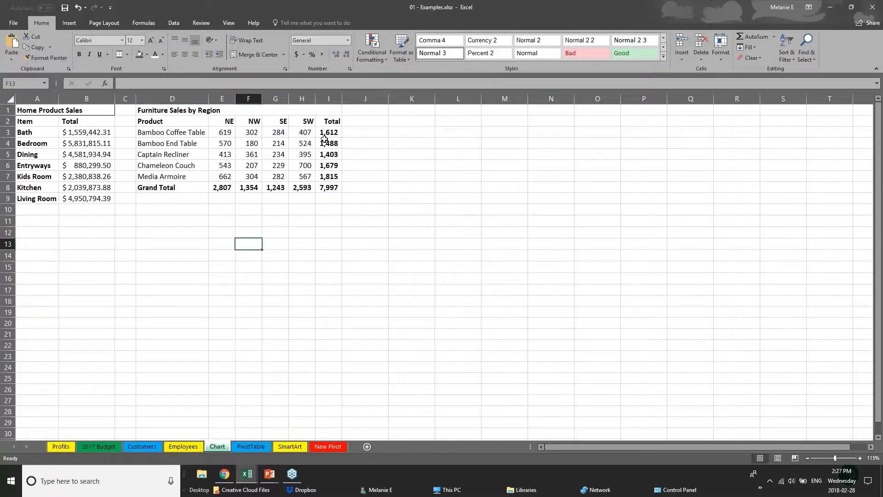
Step: Select D2:H7, the product names and NE–SW figures, excluding Total column and Grand Total row
drag(323, 133, 334, 184)
drag(179, 187, 332, 188)
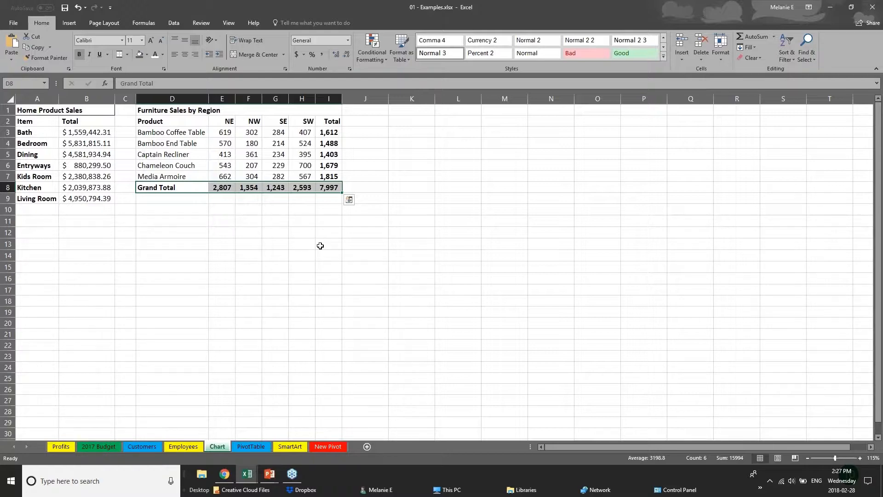
click(223, 233)
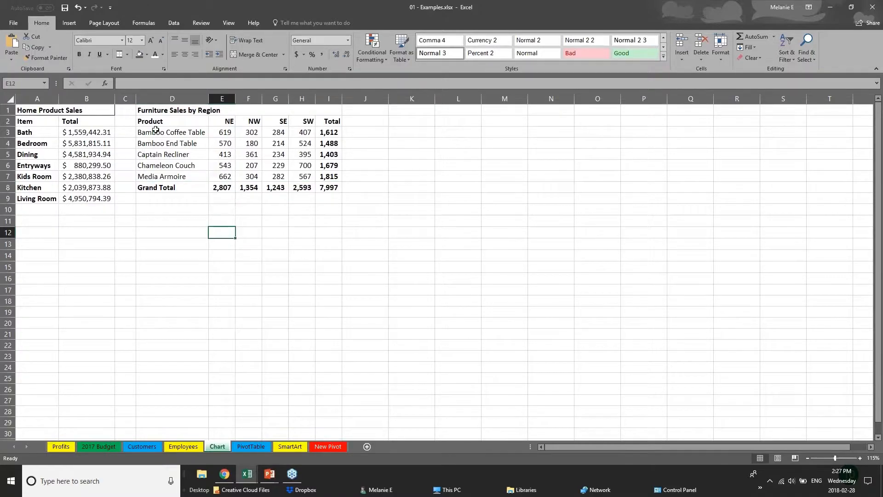
drag(155, 122, 312, 176)
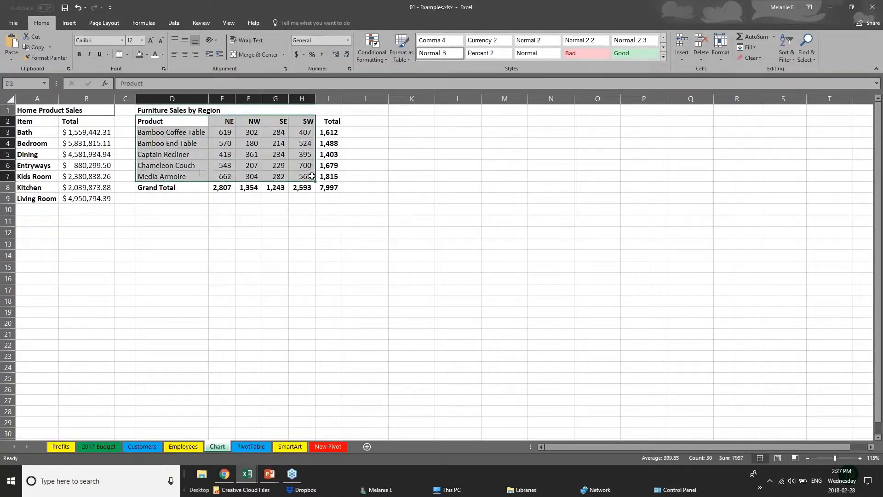
Step: Preview the hierarchy and column/bar chart types, then open Recommended Charts showing a Clustered Bar
click(69, 23)
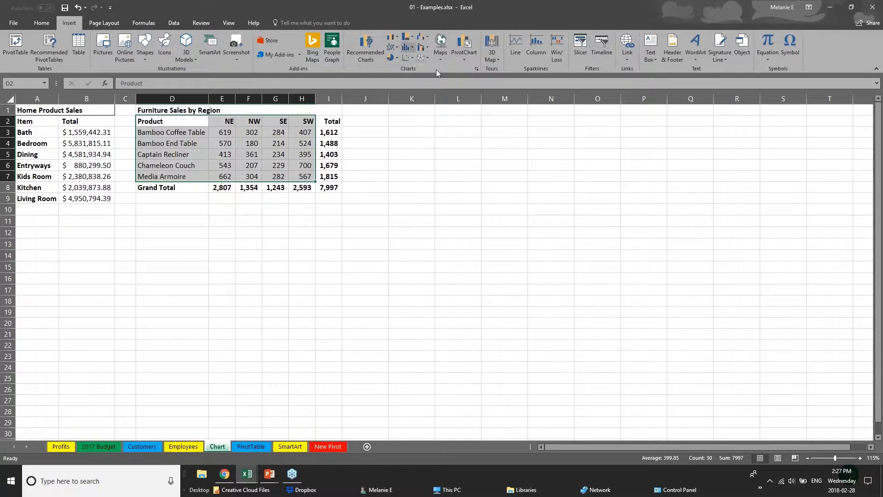
click(412, 38)
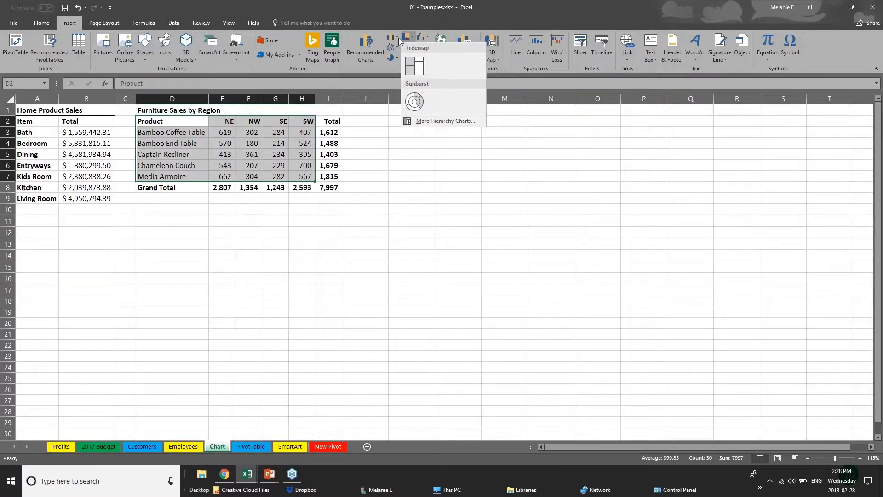
click(398, 38)
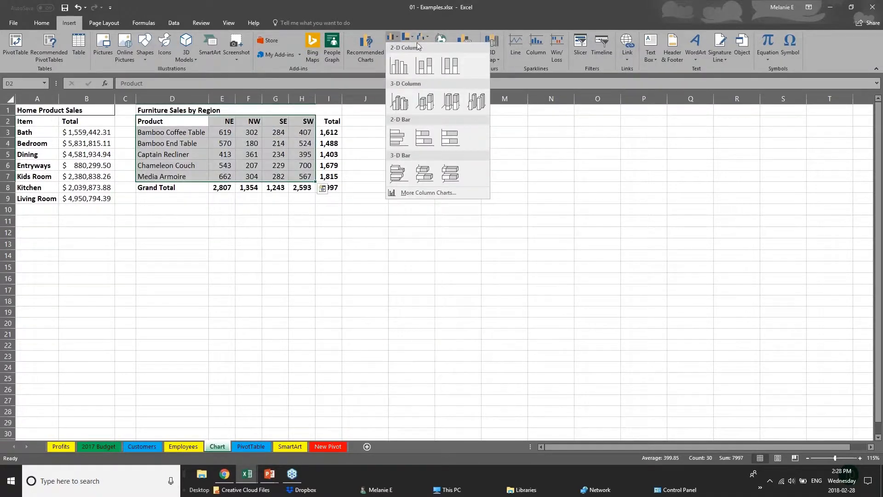
click(360, 51)
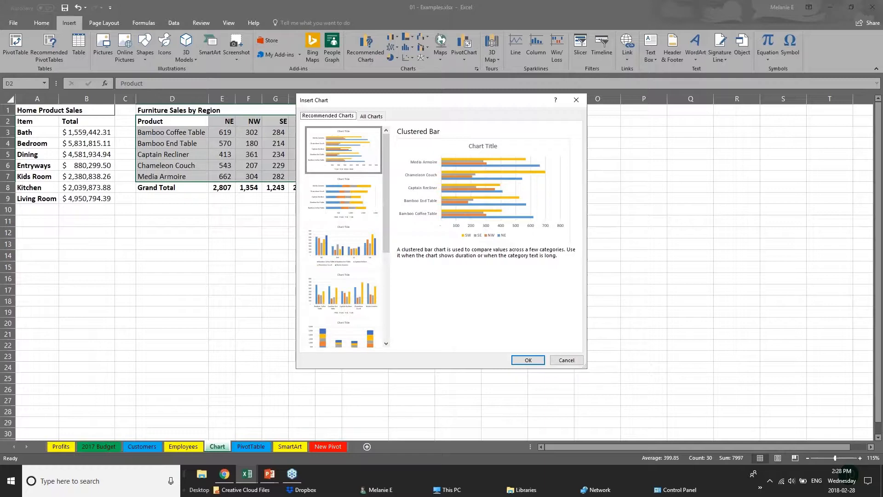
Step: Preview the stacked bar, clustered column and stacked column recommendations, then choose Clustered Bar
click(345, 212)
click(355, 266)
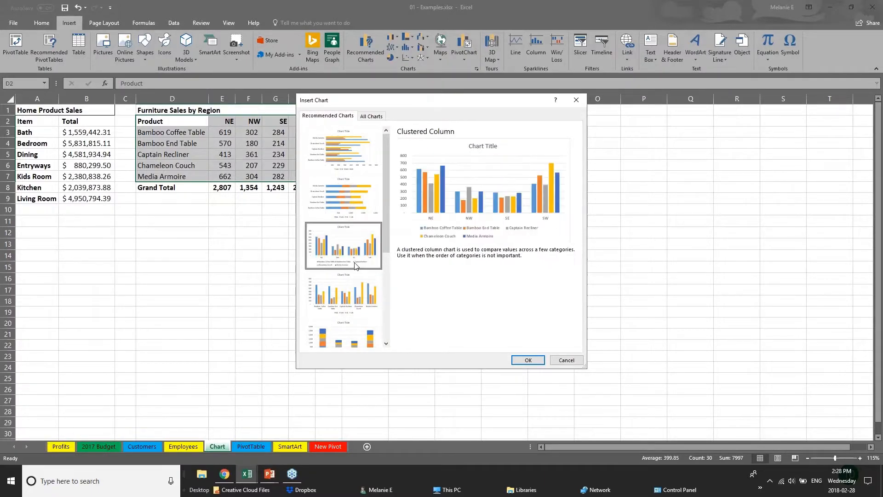
click(362, 297)
click(369, 340)
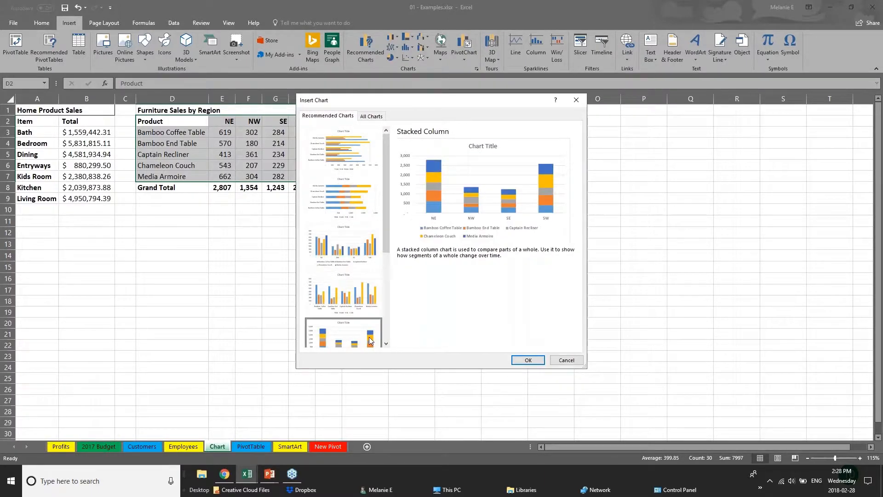
drag(385, 228, 396, 321)
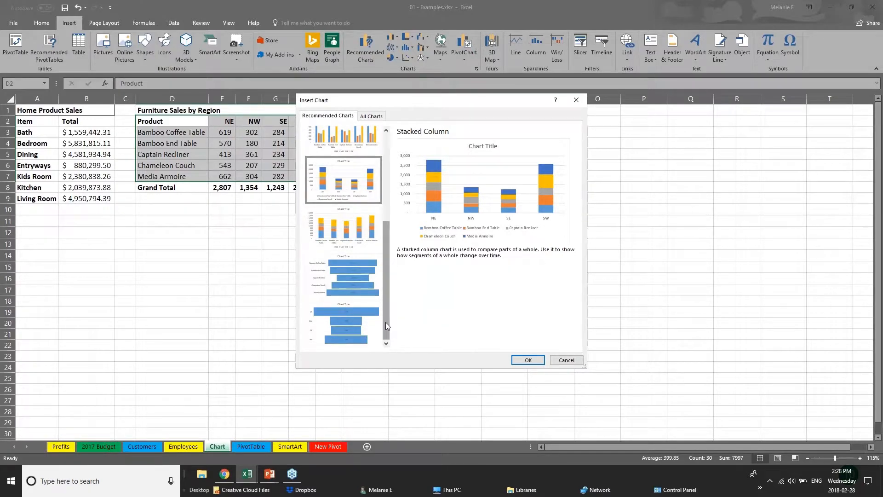
drag(385, 304, 385, 242)
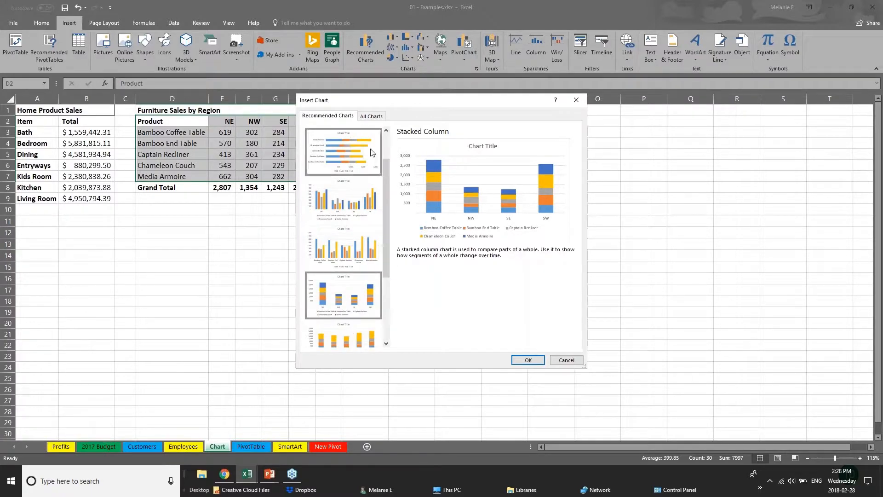
click(371, 148)
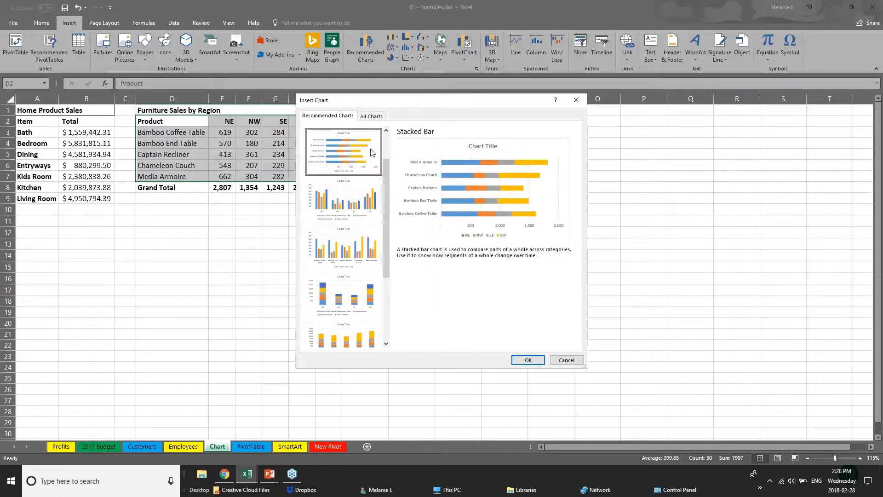
drag(387, 169, 389, 142)
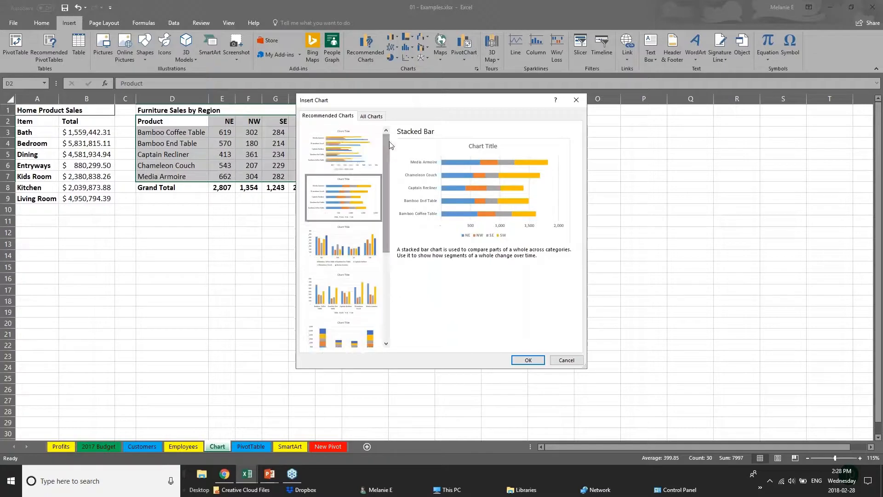
click(335, 153)
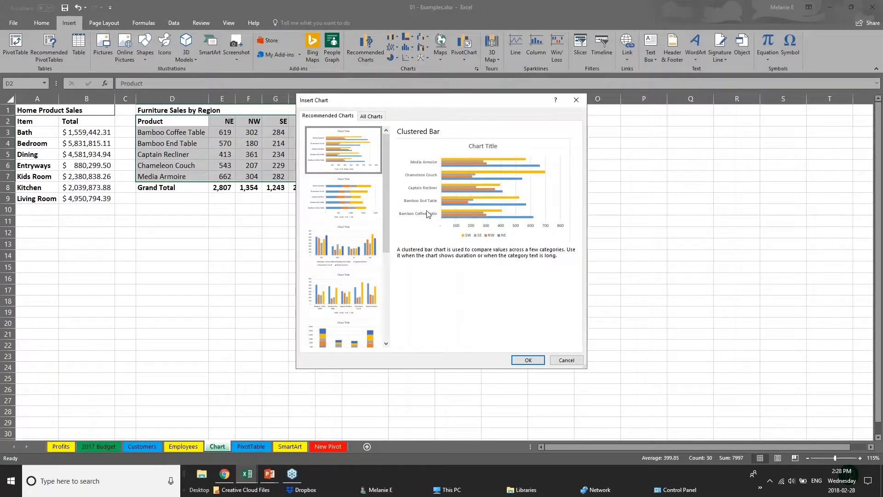
Step: Insert the clustered bar chart, drag it beside the Furniture Sales by Region table and enlarge it
click(533, 361)
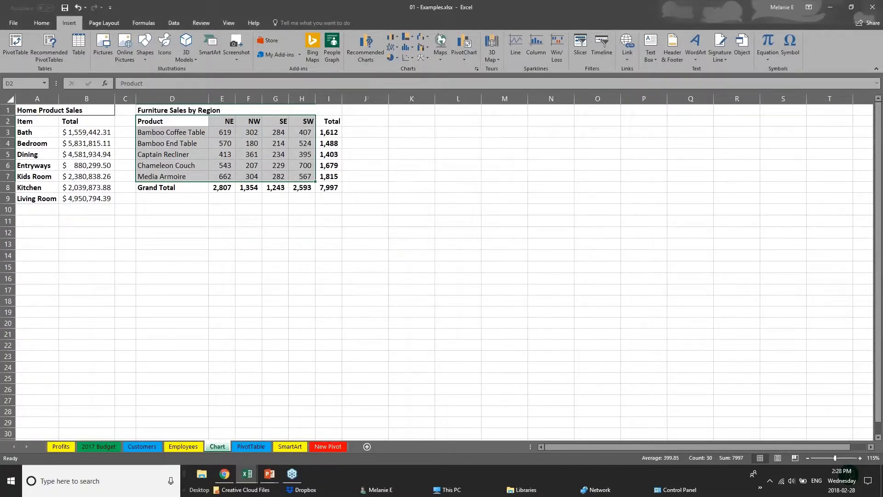
drag(478, 209, 519, 136)
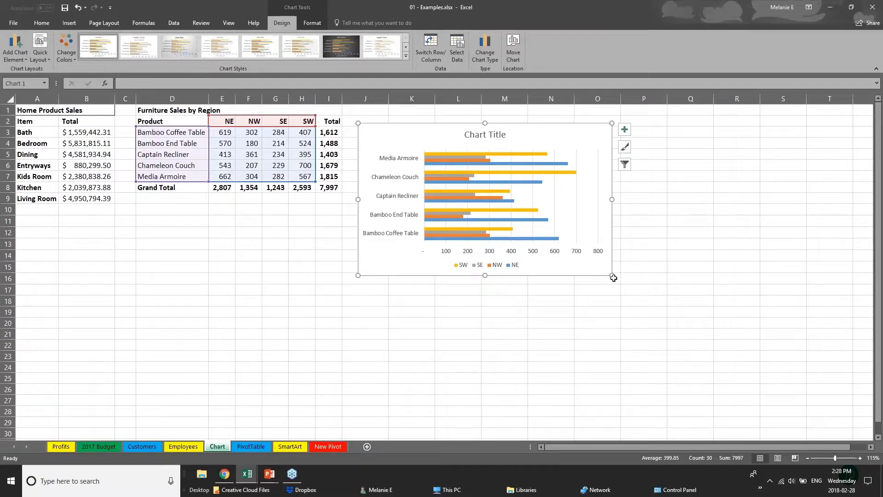
drag(613, 276, 730, 360)
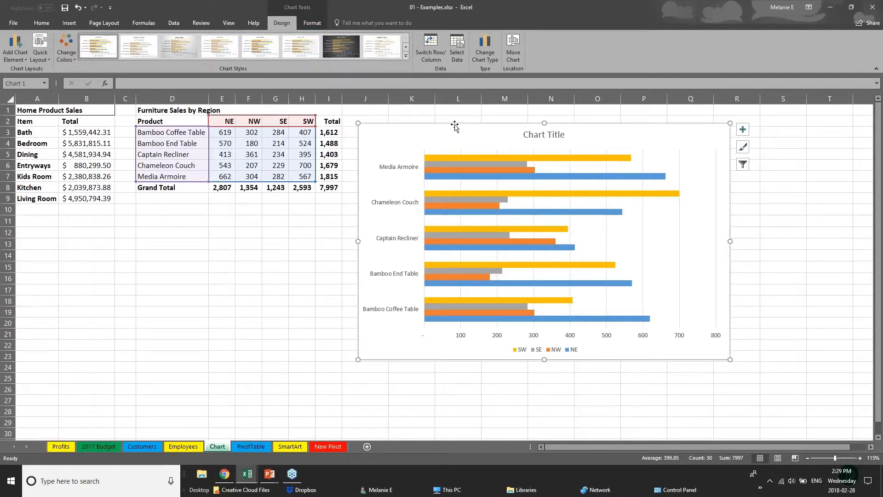
click(231, 321)
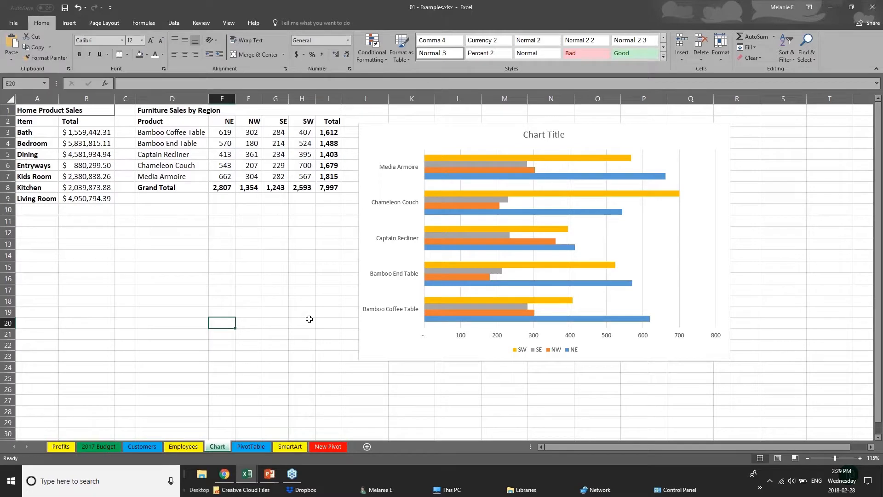
click(410, 357)
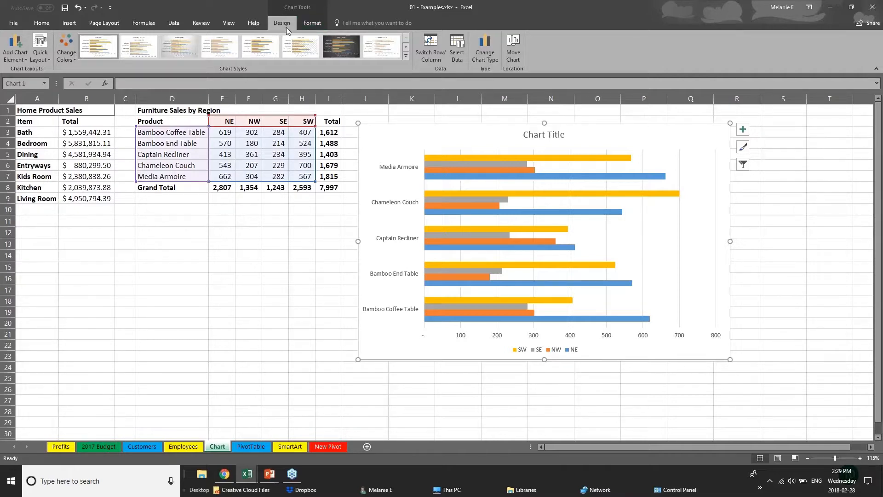
Step: Try the green and monochromatic orange colour schemes, settling on the green, yellow and blue scheme
click(66, 50)
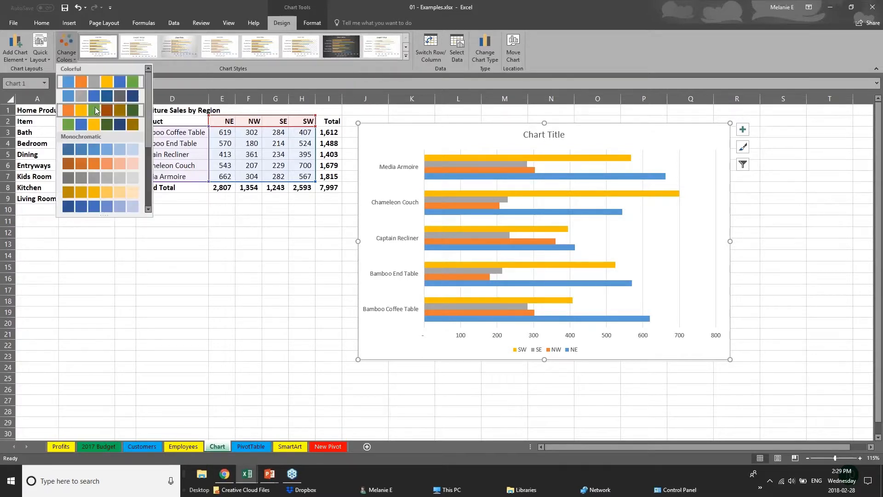
click(98, 123)
click(98, 166)
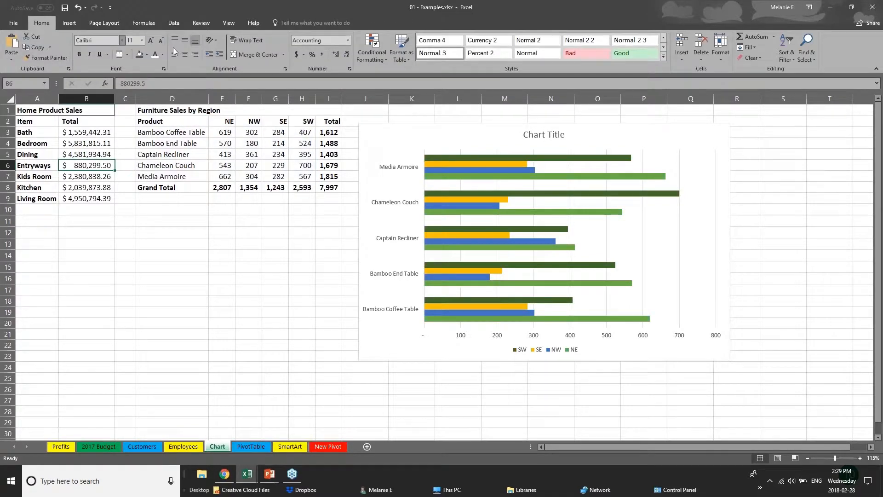
click(479, 170)
click(69, 56)
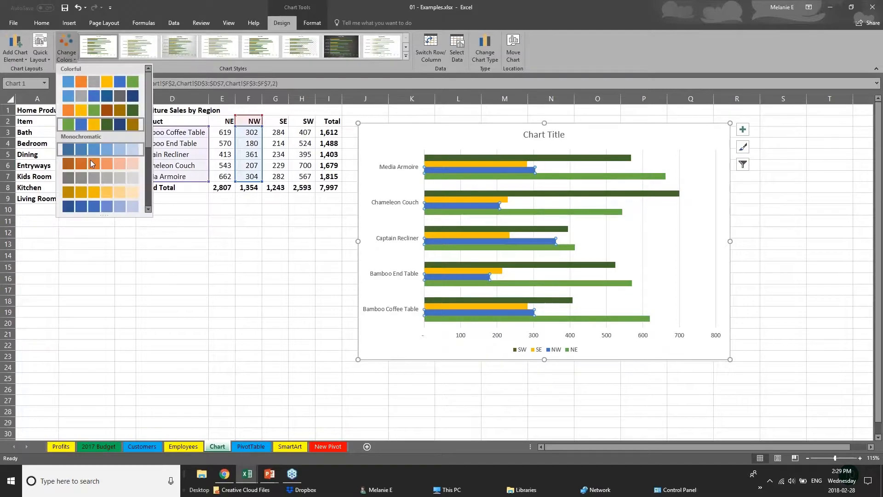
click(91, 159)
click(67, 50)
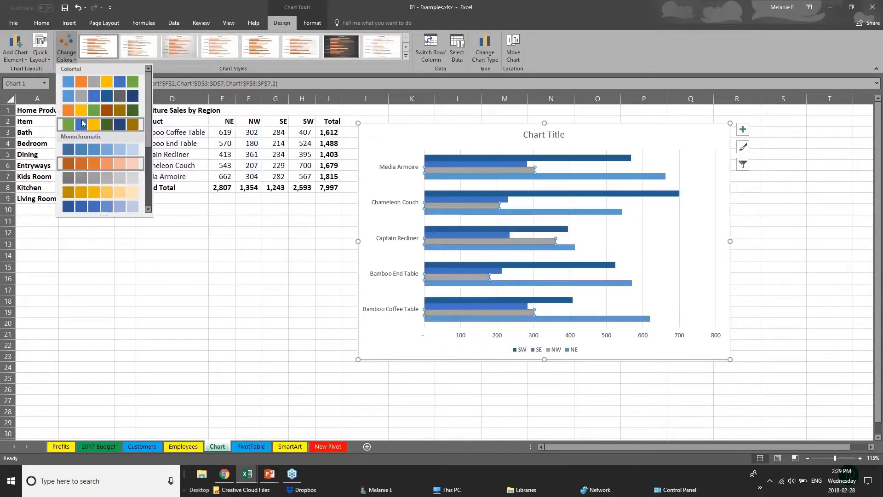
click(98, 123)
Step: Try the third (data labels), fifth and eighth chart styles from the full styles gallery
click(408, 57)
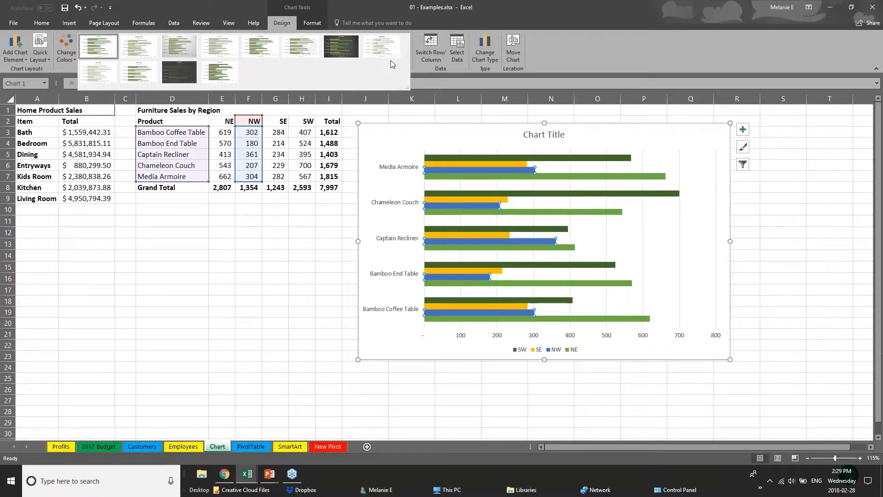
click(179, 46)
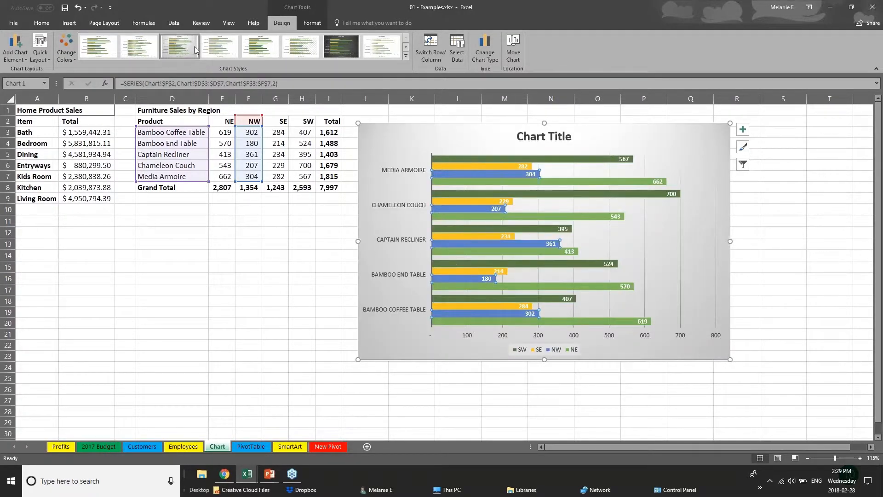
click(262, 47)
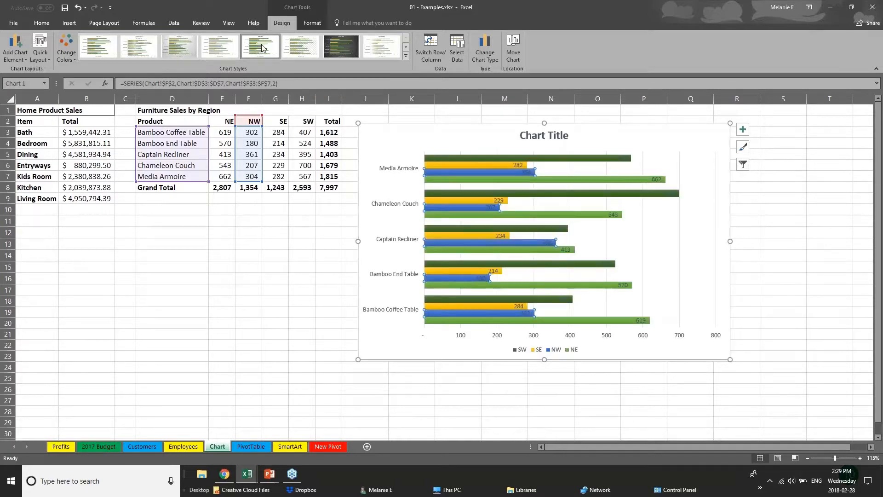
click(383, 49)
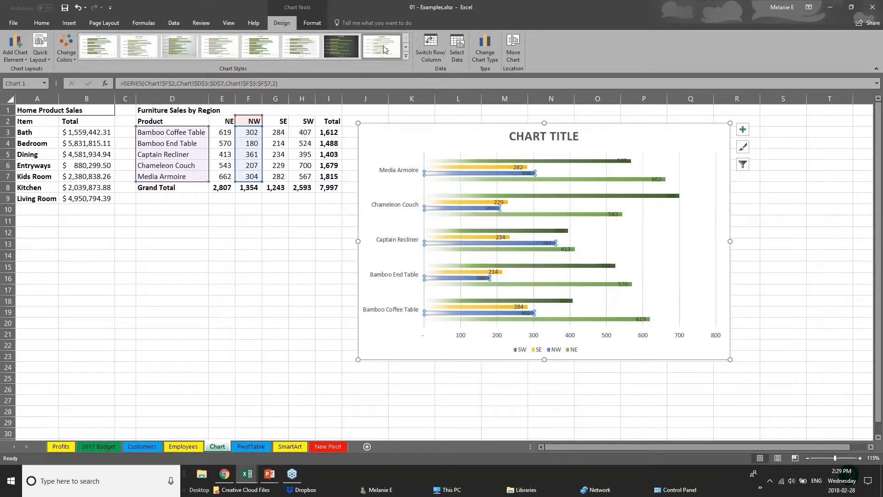
click(405, 55)
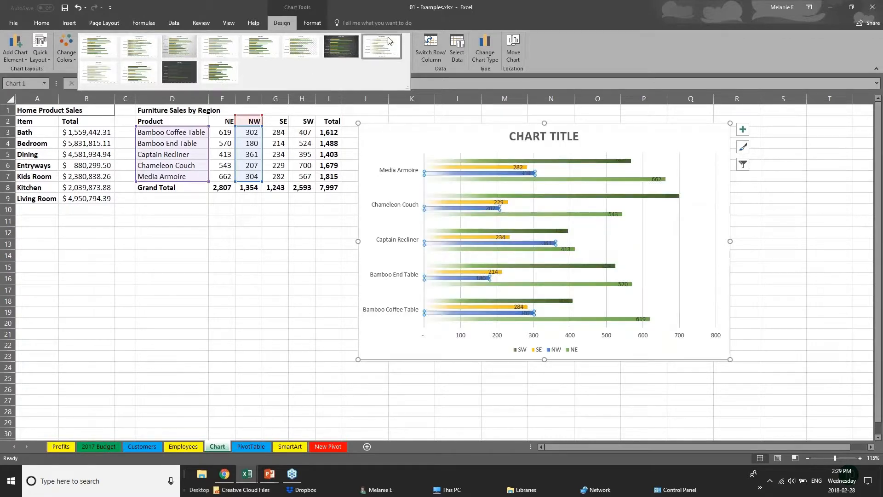
Step: Select the SW series bars and give them an orange Shape Fill on the Format tab
click(315, 23)
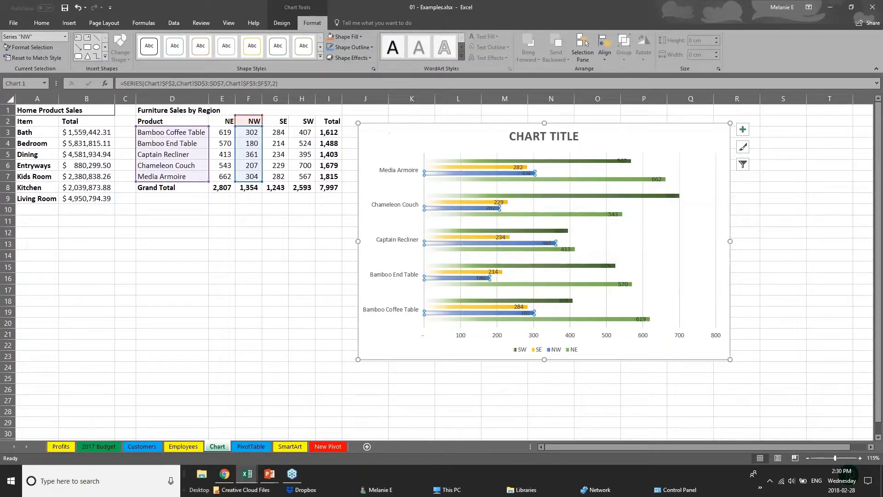
click(469, 166)
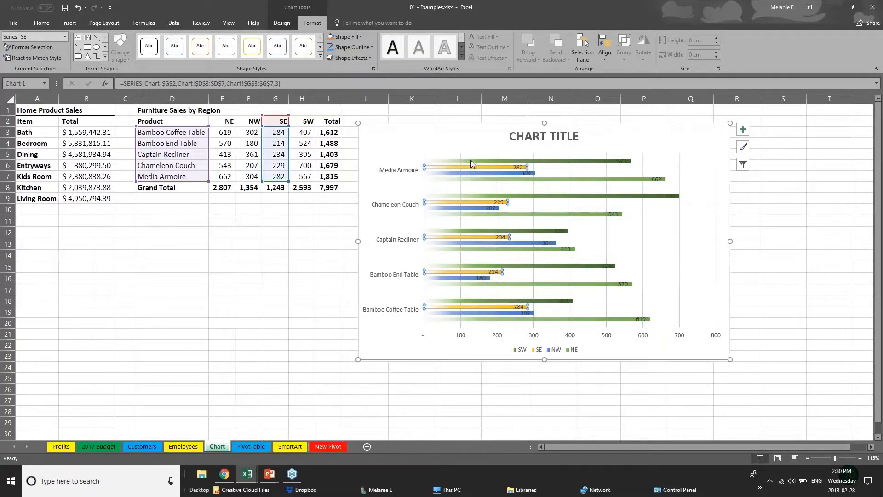
click(471, 161)
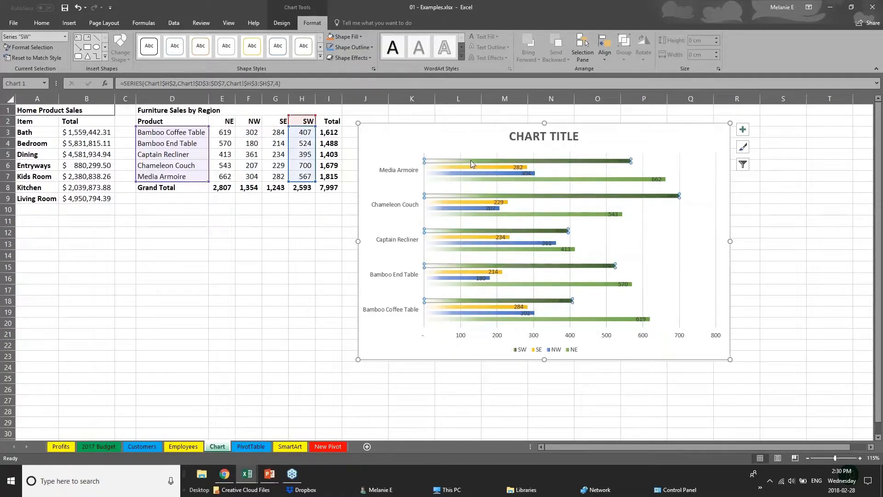
click(346, 37)
click(370, 97)
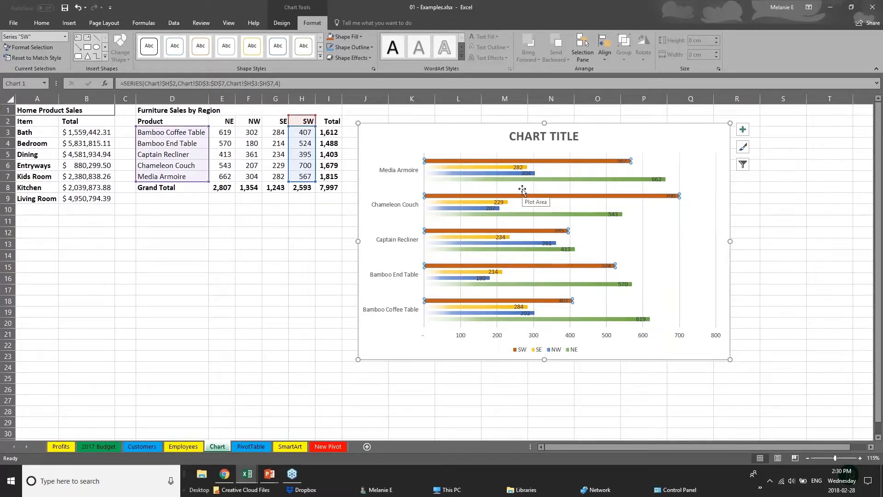
click(530, 136)
Step: Retitle the chart SALES DATA and increase the font size of the product name labels
triple_click(530, 136)
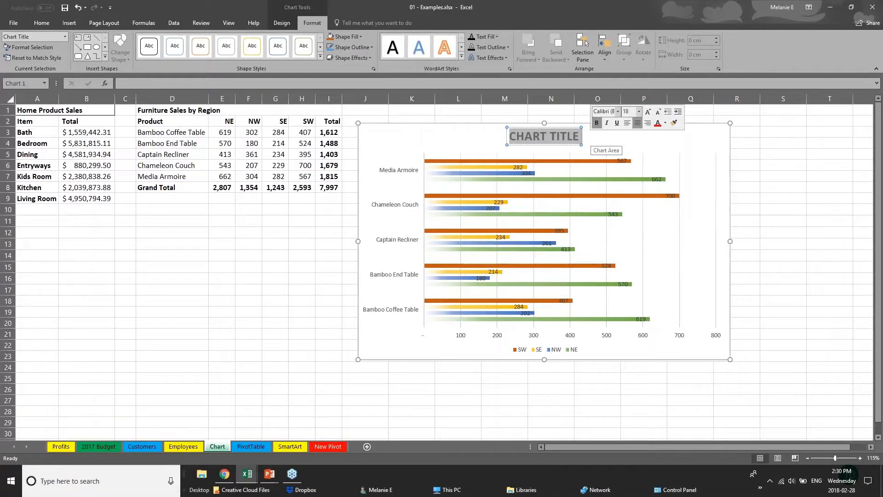
text(SALES D)
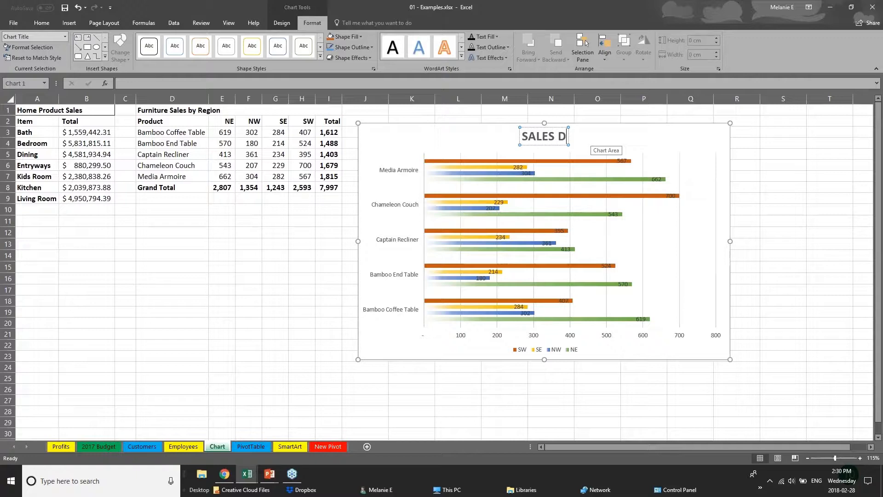
text(ATA)
click(463, 340)
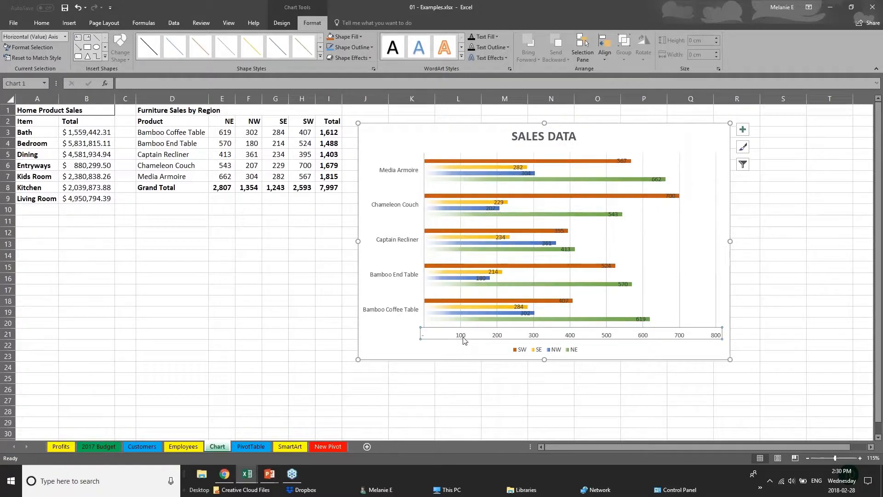
click(417, 277)
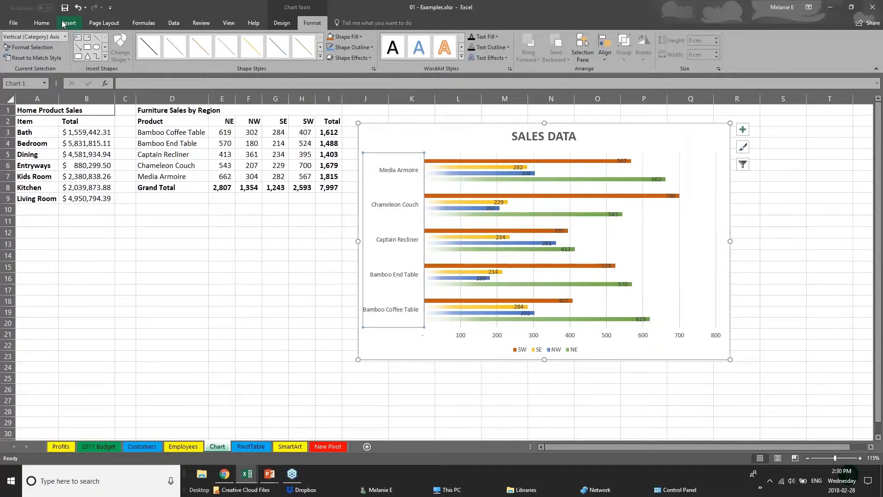
click(42, 23)
click(151, 40)
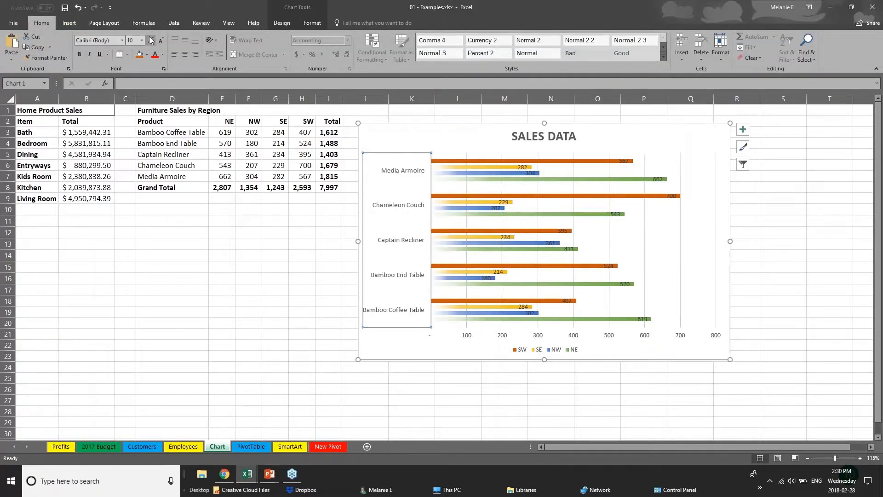
Step: Move the 700 data label just past its bar and delete the horizontal value axis
click(477, 339)
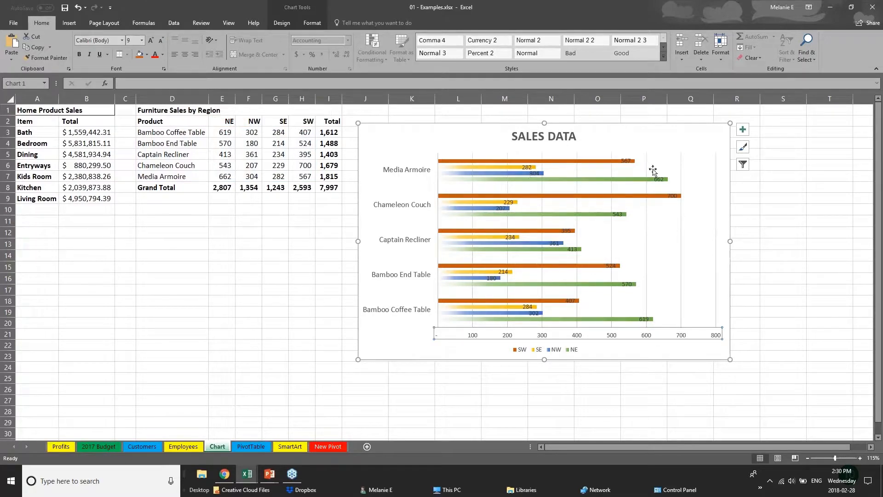
click(671, 197)
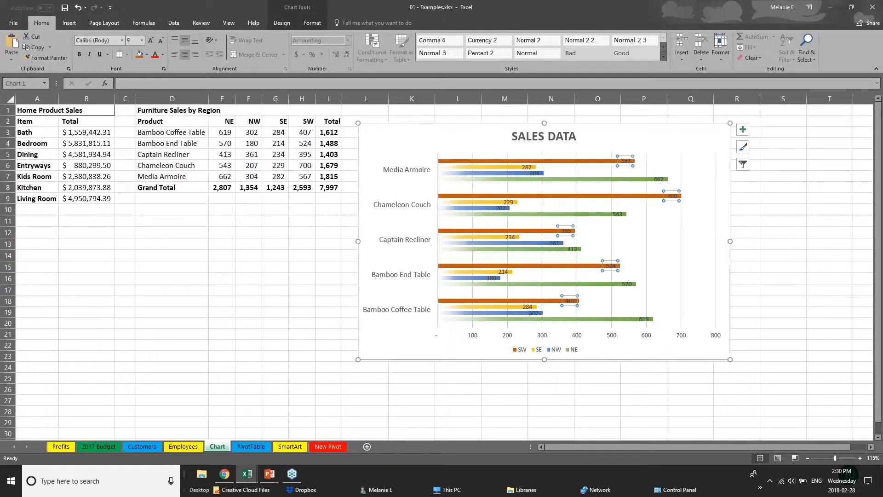
click(671, 197)
drag(672, 197, 693, 196)
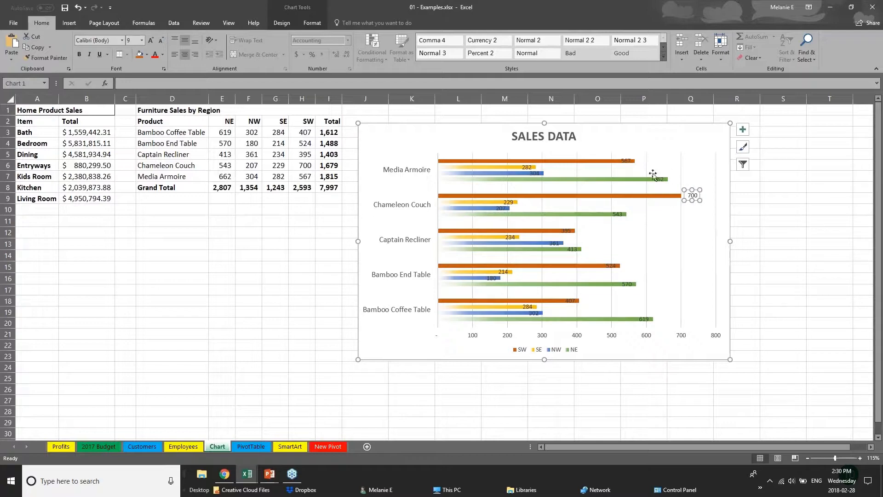
click(627, 163)
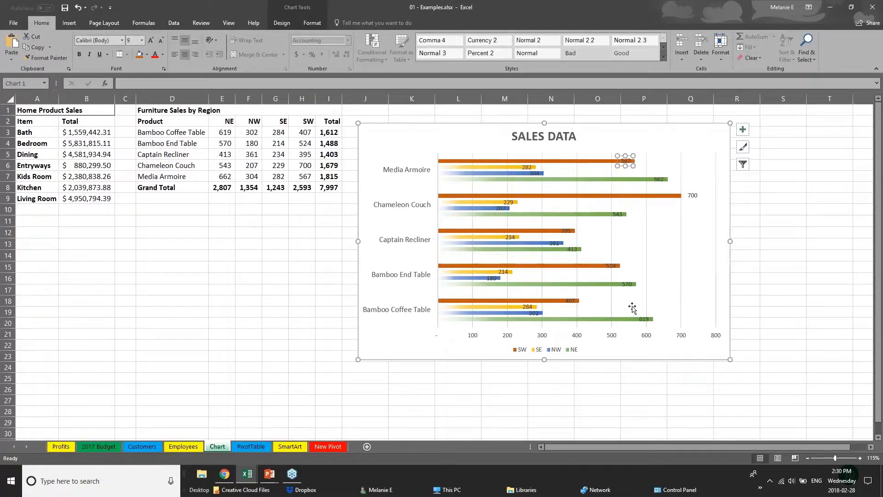
click(576, 340)
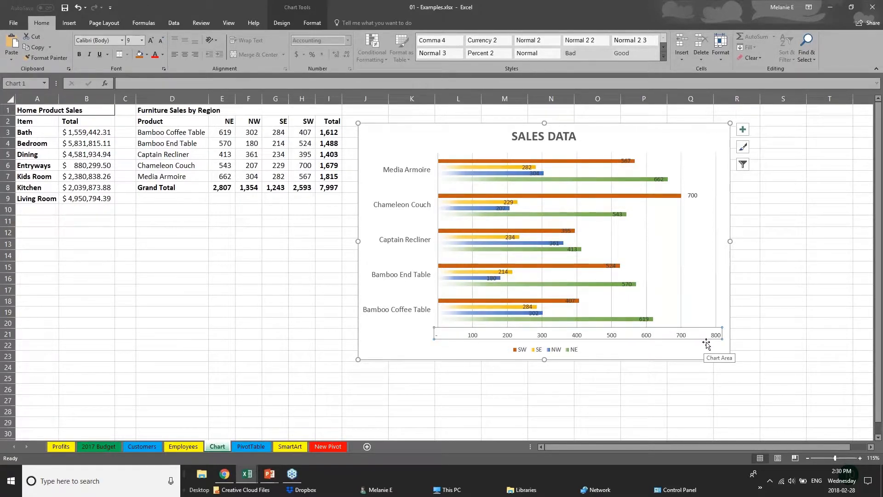
key(Delete)
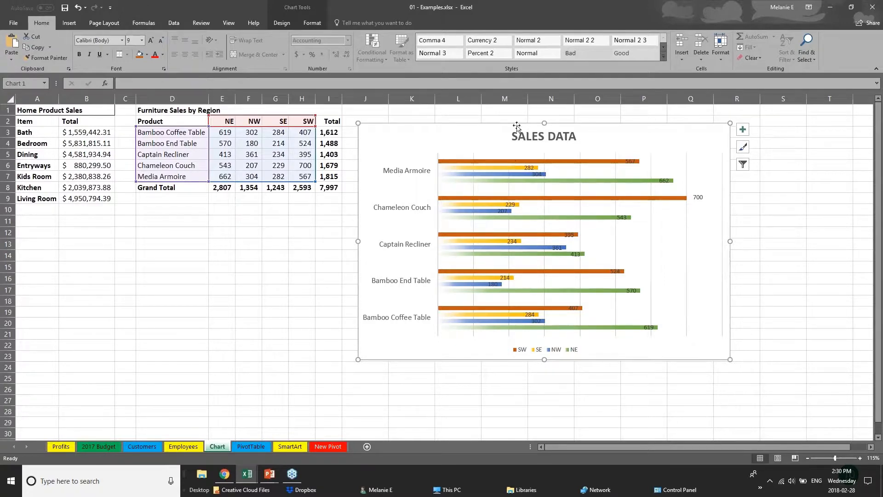
Step: Select the chart's SW, SE and NW series to view their source data ranges
click(283, 23)
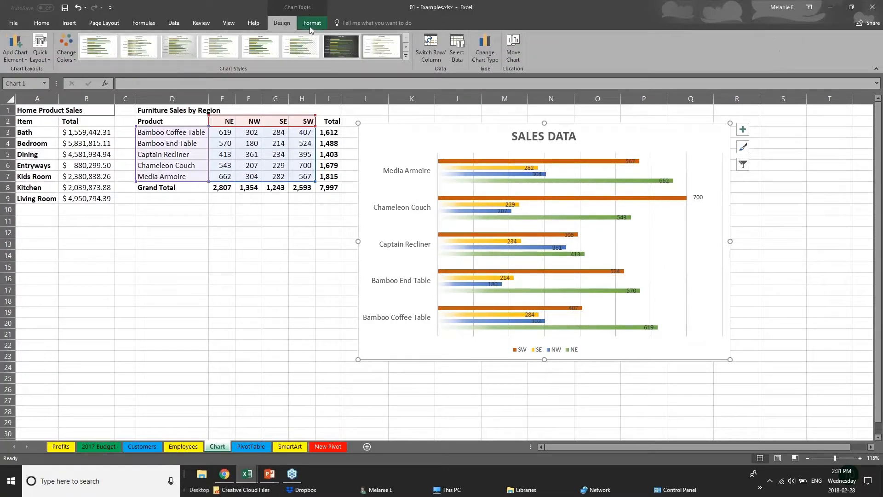
click(313, 23)
click(296, 22)
click(280, 134)
click(438, 163)
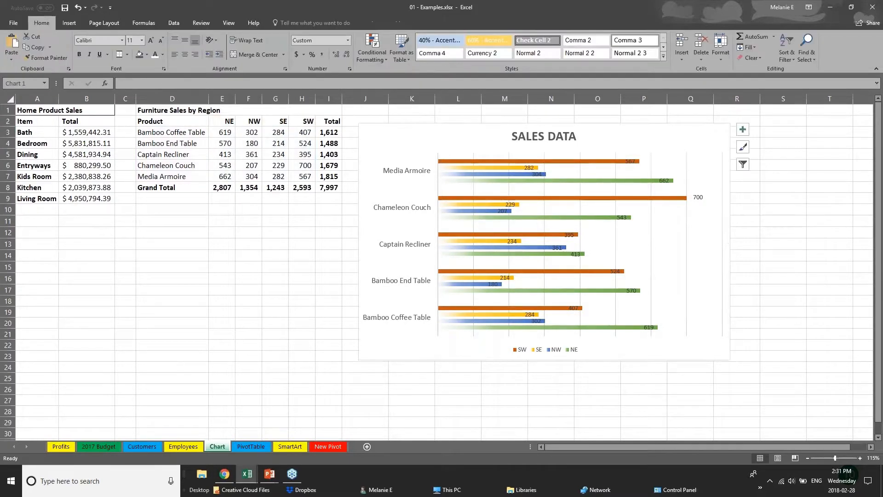
click(495, 161)
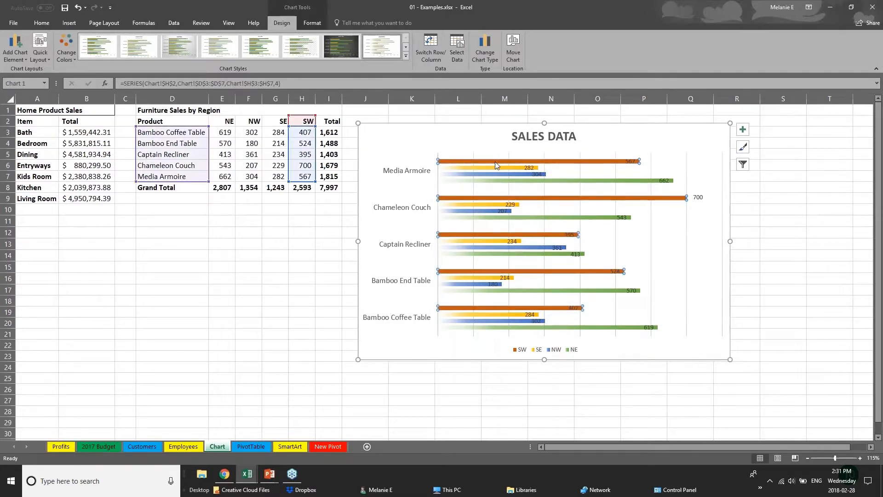
click(504, 168)
click(508, 175)
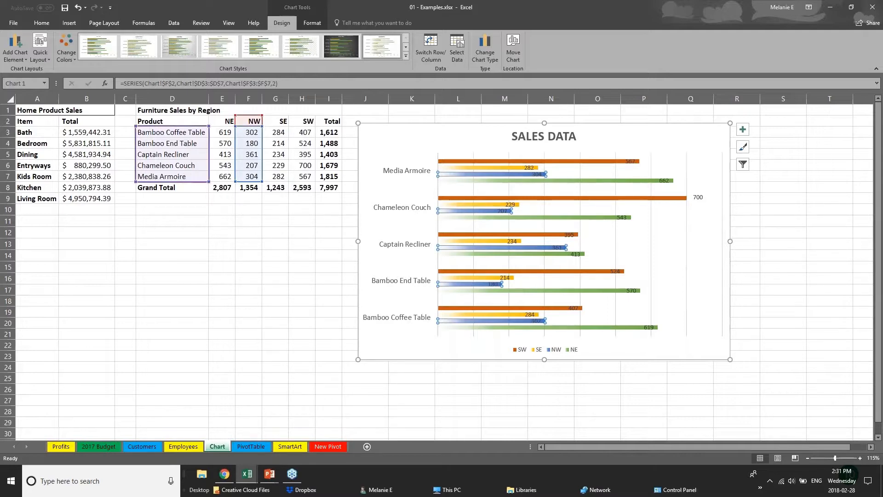
Step: Change cell F4, Bamboo End Table's NW sales, from 180 to 181
click(253, 143)
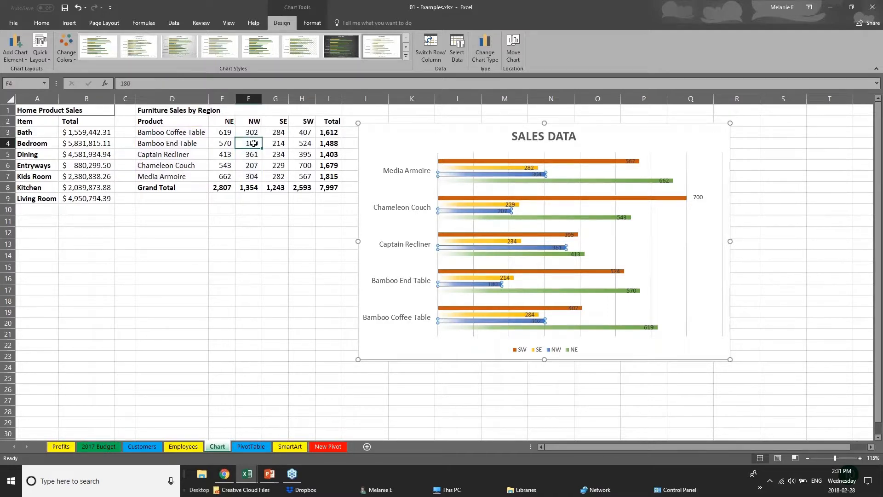
text(1)
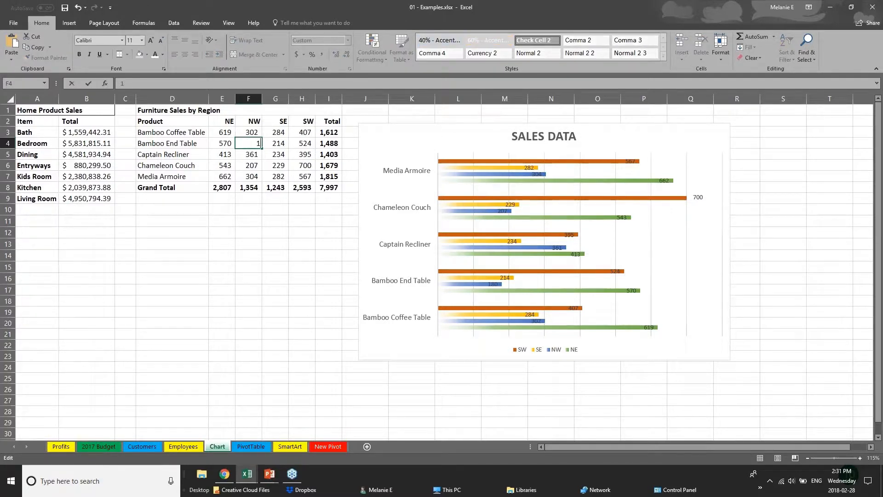
text(81)
key(Return)
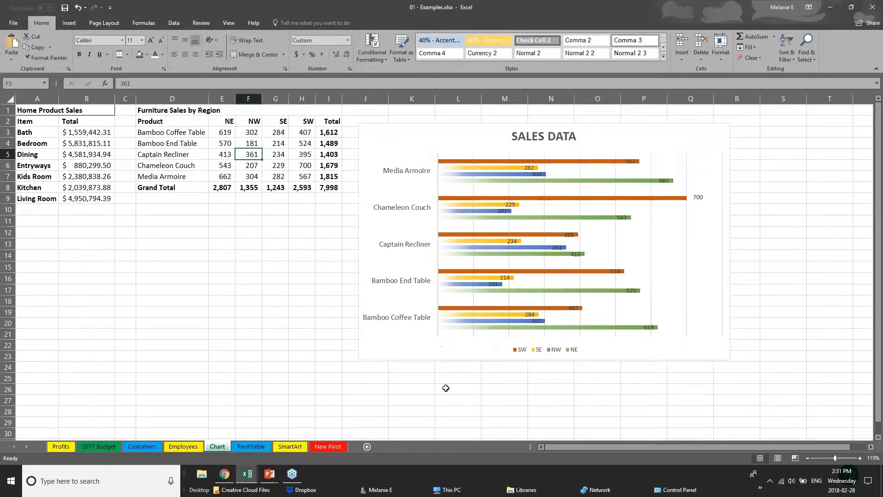
Step: Bring the PowerPoint slide show forward and advance to the CREATING TABLES slide
mouse_move(270, 474)
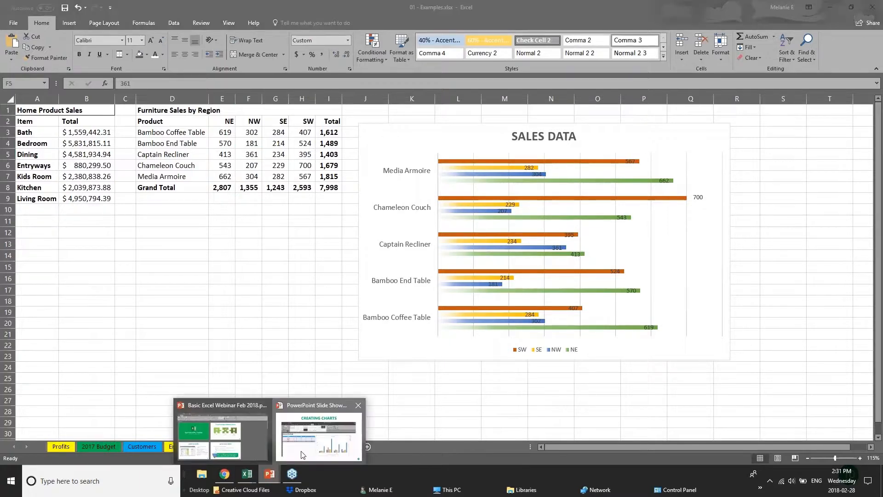
click(319, 437)
key(Right)
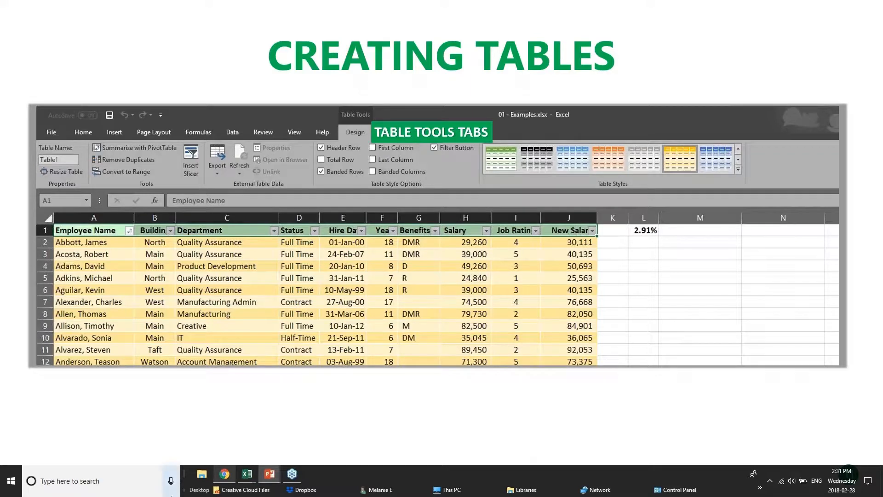
mouse_move(242, 484)
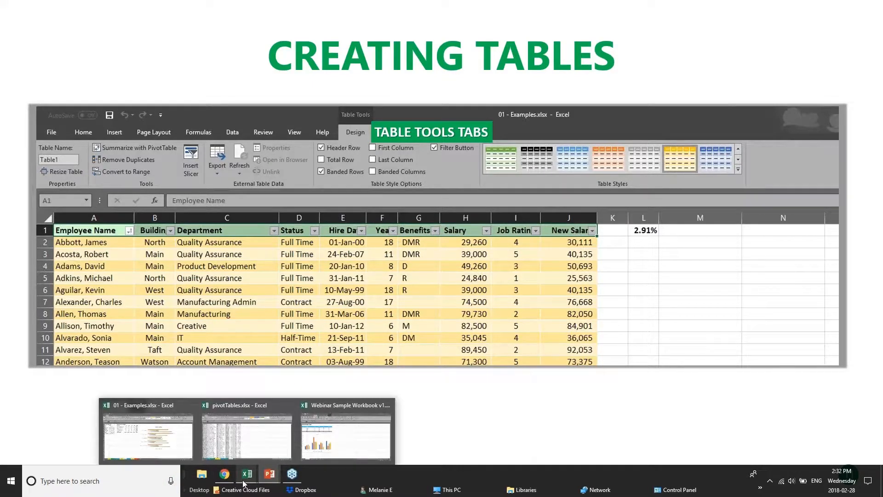
Step: Switch between the Excel windows back to the 01 - Examples workbook
click(340, 437)
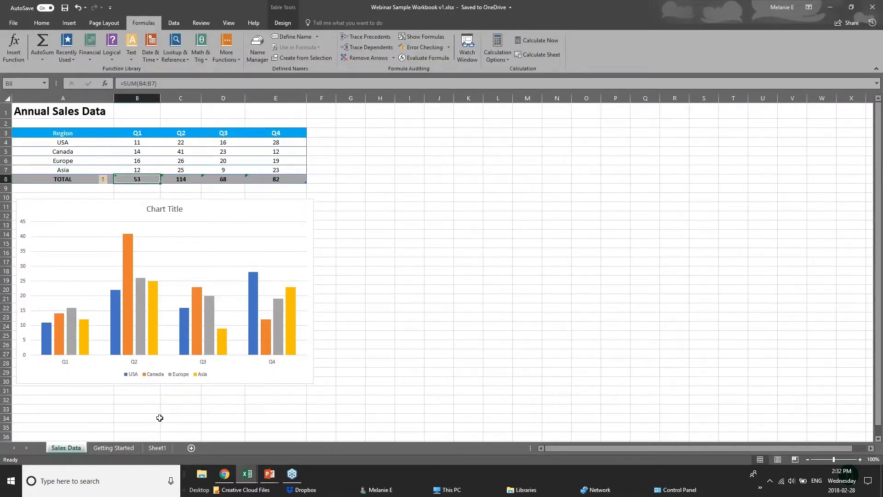
mouse_move(247, 476)
click(208, 441)
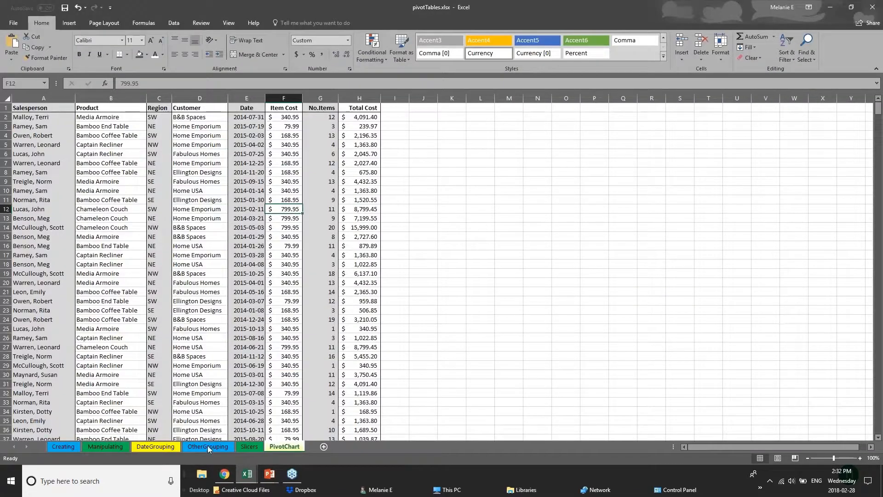
click(256, 441)
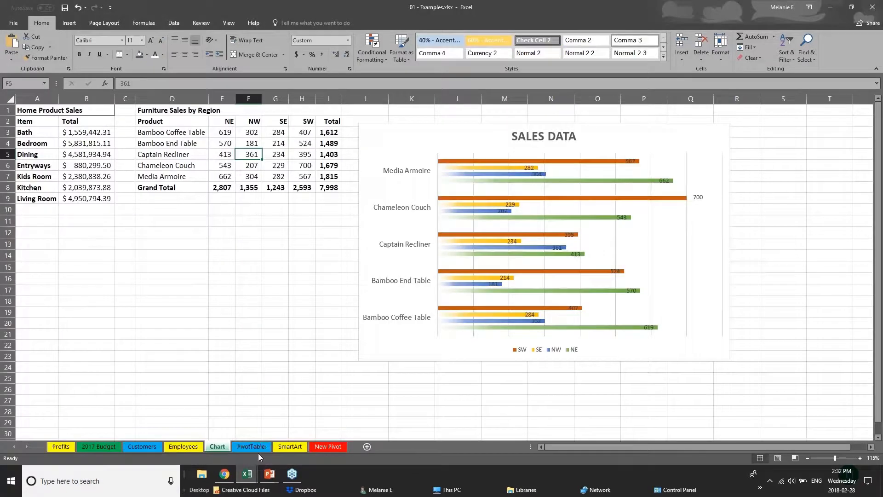
Step: Open the Customers sheet, look through the customer list, and select the entire sheet
click(142, 446)
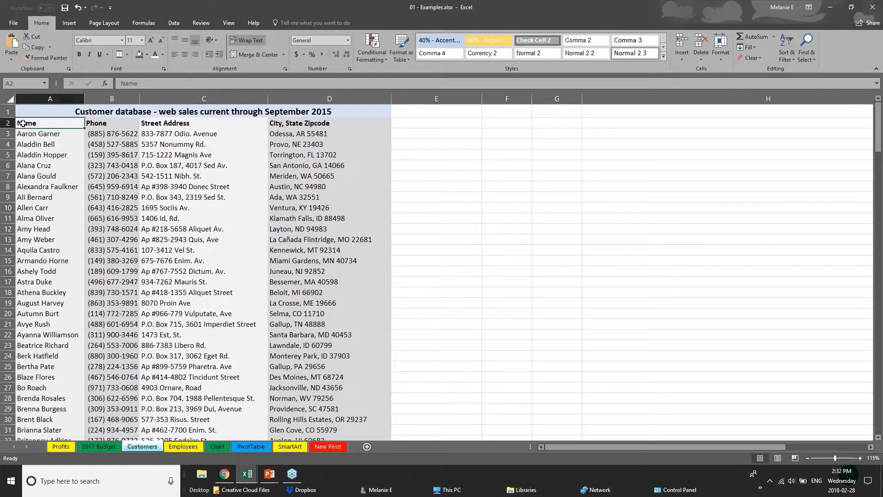
scroll(96, 210, down, 20)
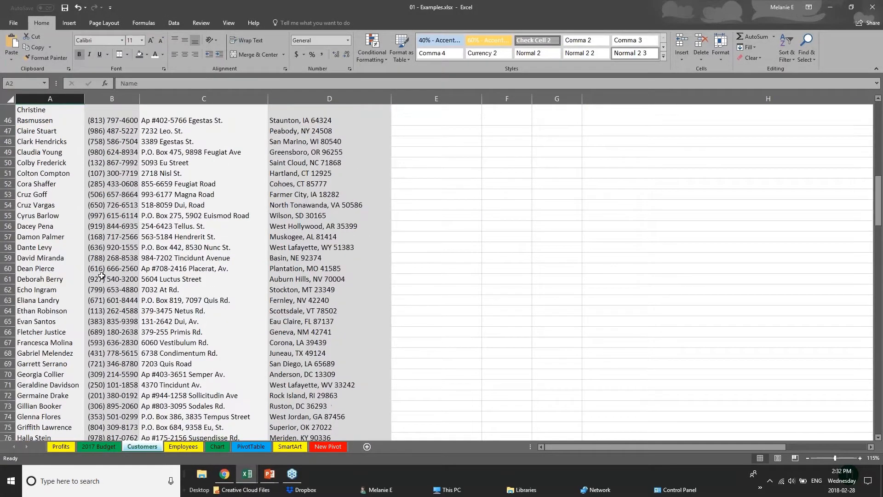
drag(876, 285, 877, 110)
click(106, 145)
click(63, 158)
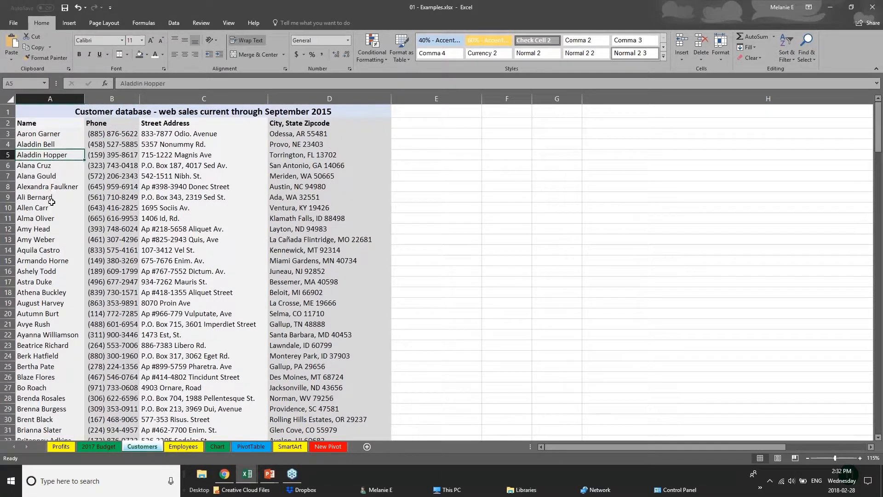
scroll(36, 306, down, 2)
scroll(37, 230, up, 2)
click(9, 100)
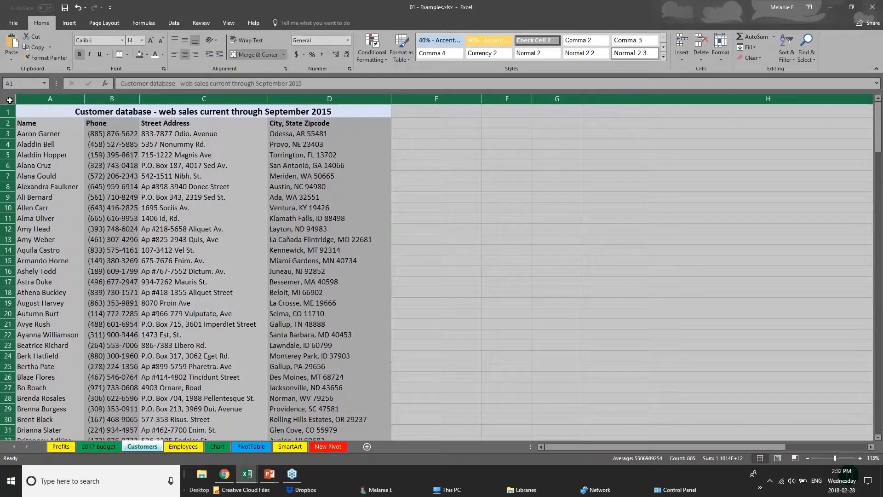
Step: Insert a table over the whole Customers sheet with headers, accepting the Large Operation warning
click(65, 26)
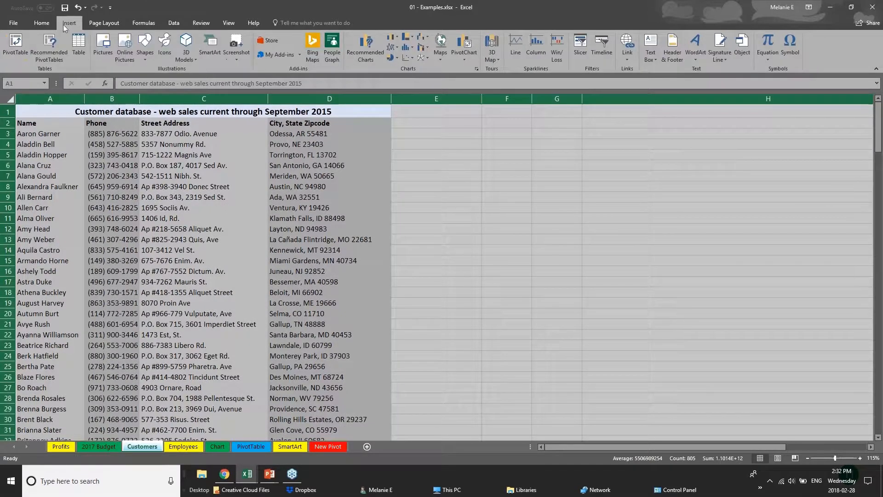
click(79, 49)
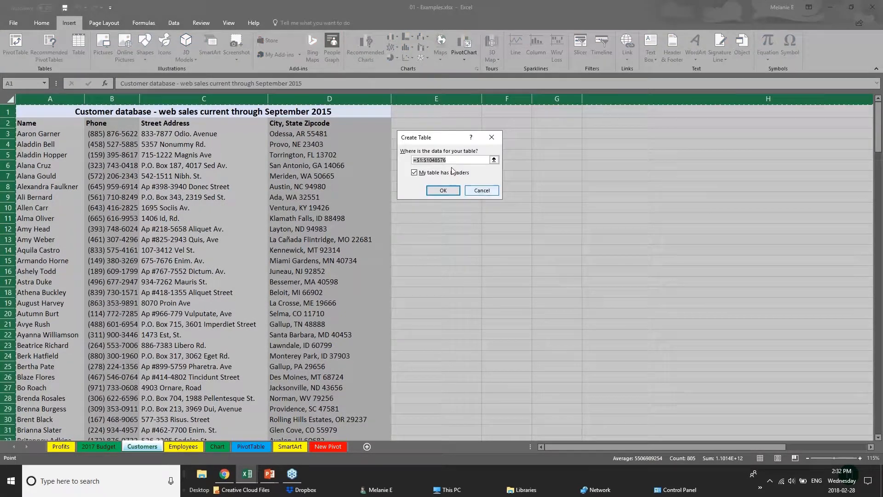
click(449, 195)
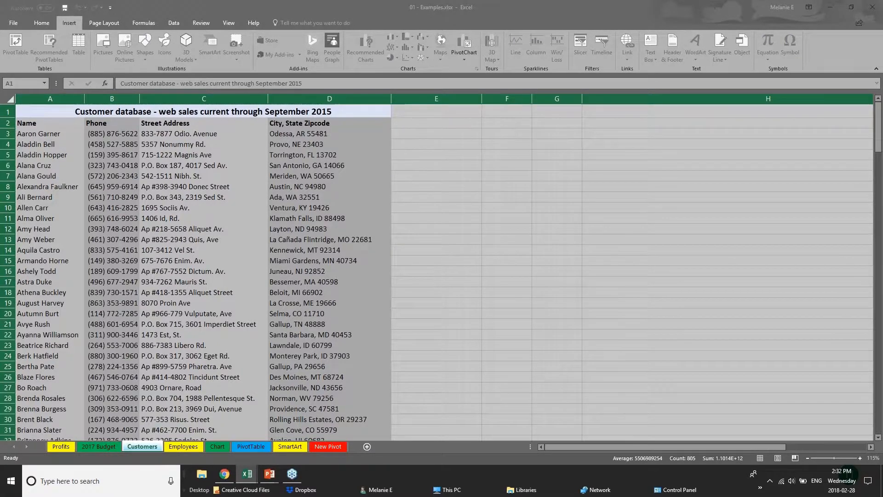
click(425, 190)
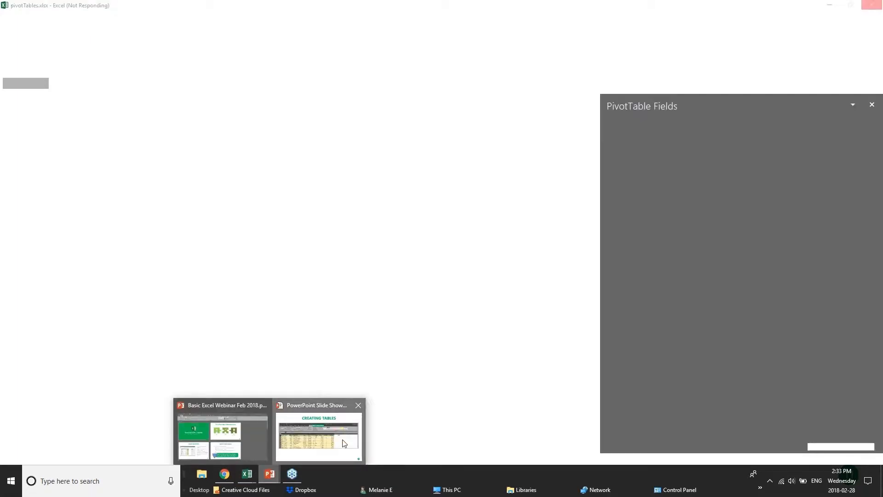
Step: Switch to the PowerPoint slide show on the CREATING TABLES slide
click(344, 443)
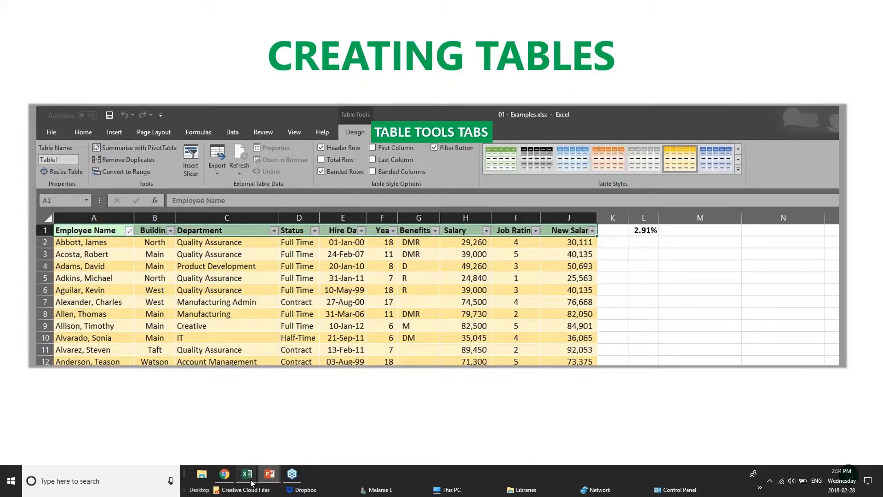
Step: Bring the 01 - Examples workbook forward and undo the Customers sheet table conversion
mouse_move(251, 482)
click(214, 432)
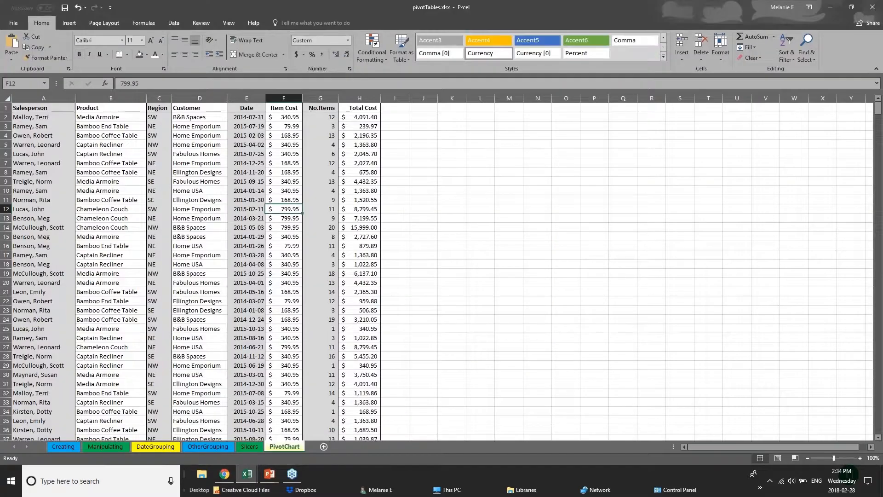
click(158, 436)
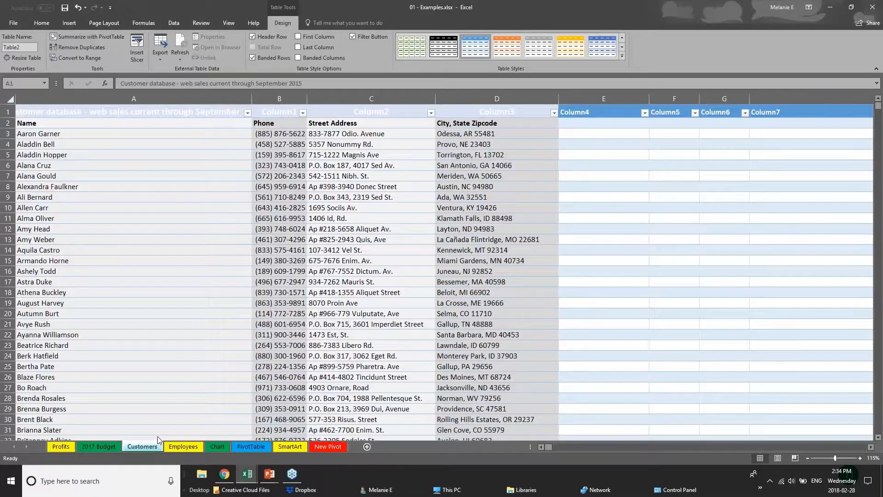
click(564, 230)
key(ctrl+a)
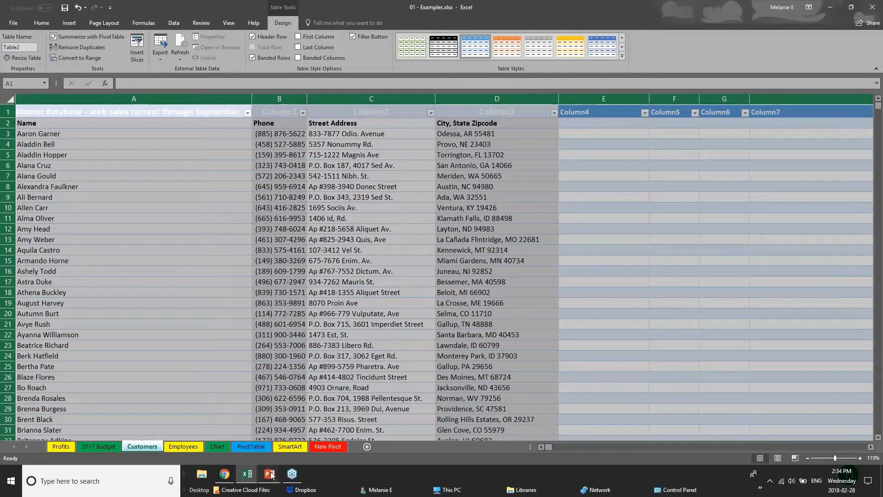
key(ctrl+z)
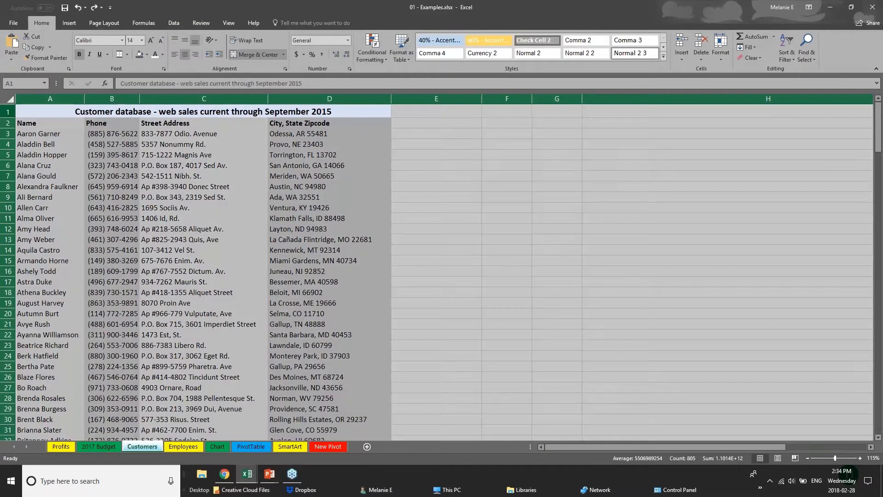
Step: Retry converting A1:D1 into a table, then undo it, leaving C23 selected
click(51, 112)
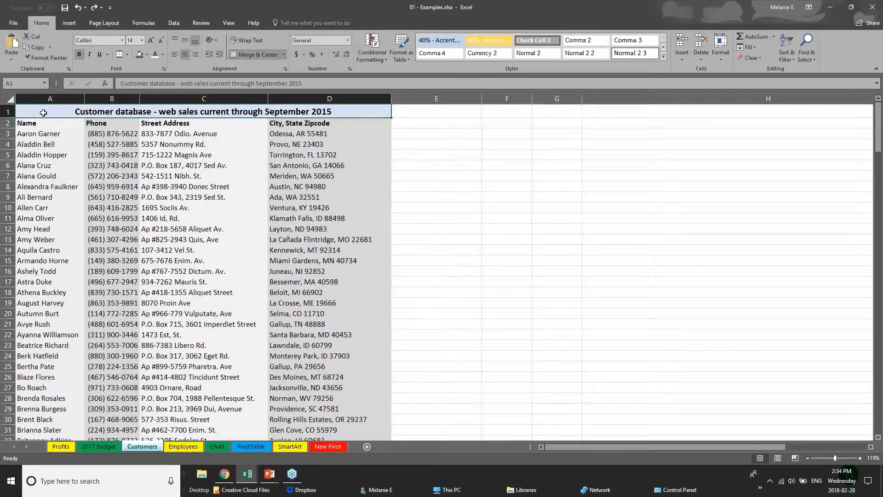
key(ctrl+a)
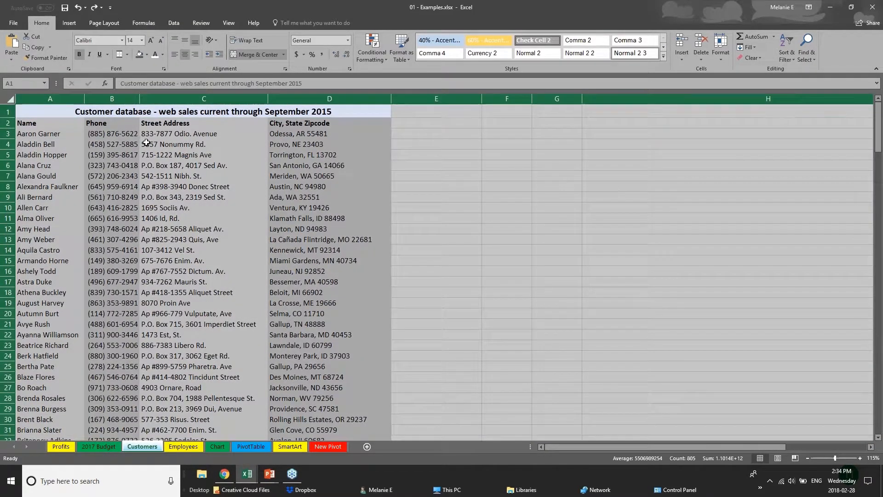
click(42, 116)
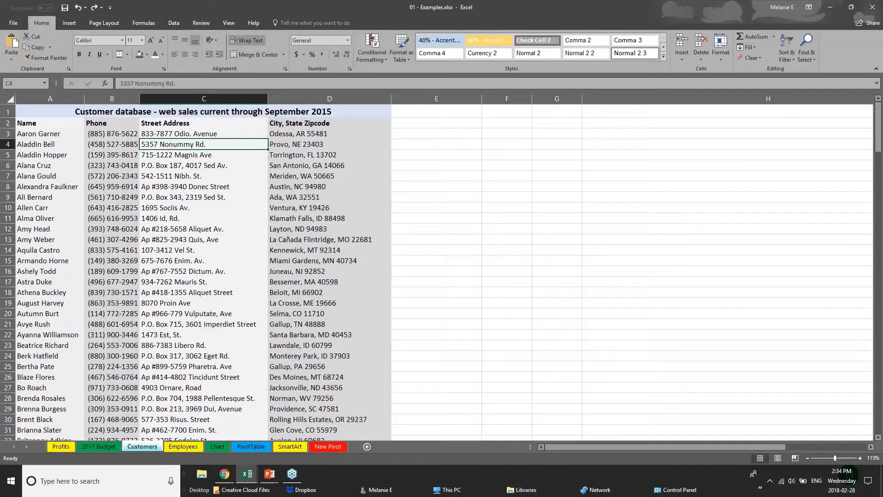
click(69, 23)
click(83, 55)
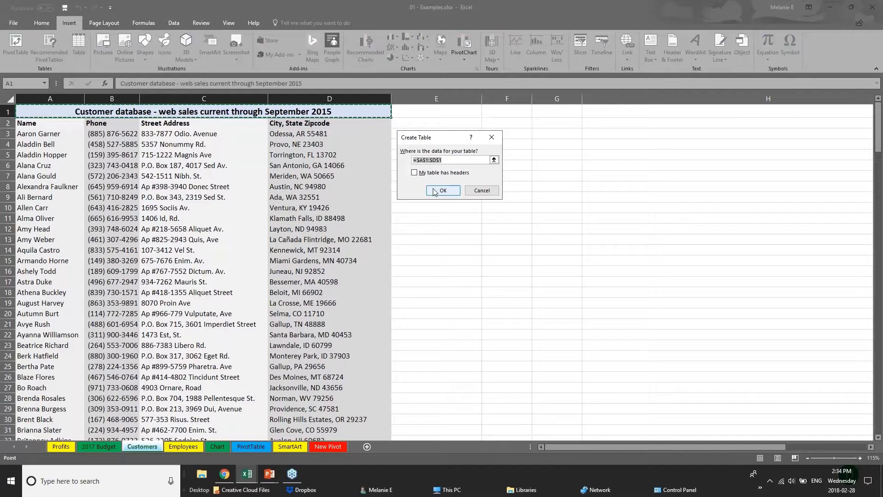
click(437, 191)
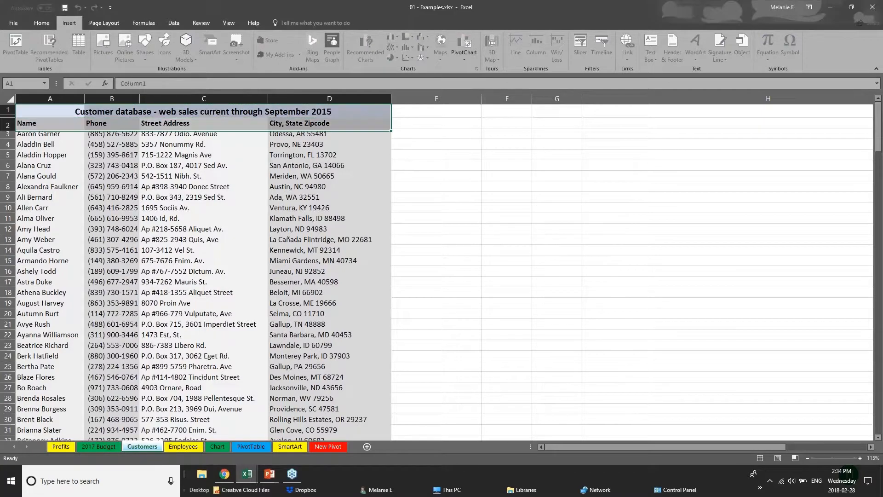
key(ctrl+z)
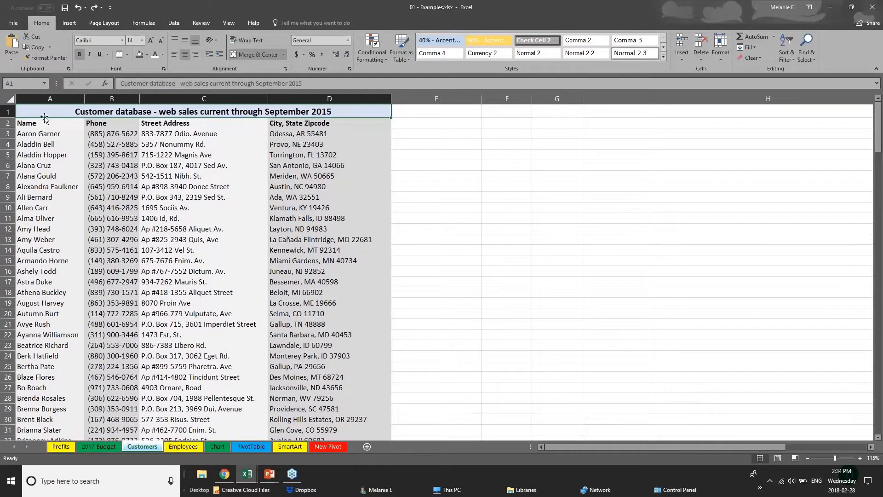
click(13, 100)
click(175, 345)
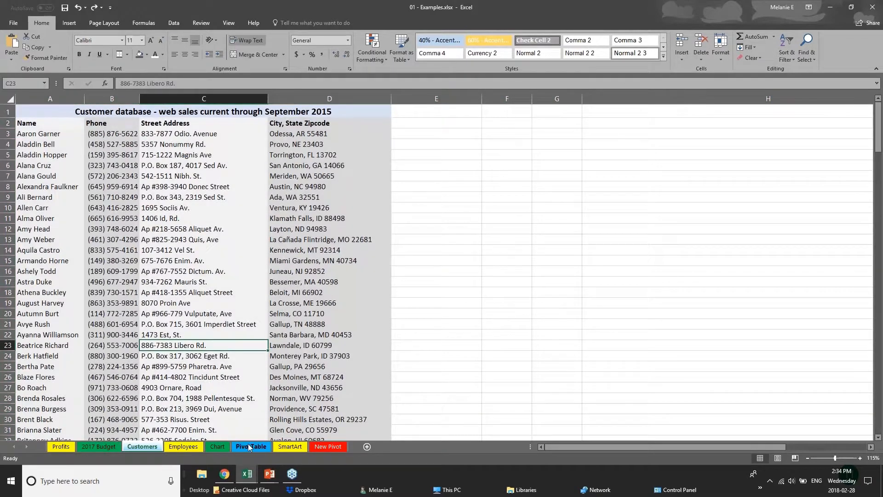
Step: On the Chart sheet, convert the Furniture Sales by Region range D1:I8 into a table
click(217, 446)
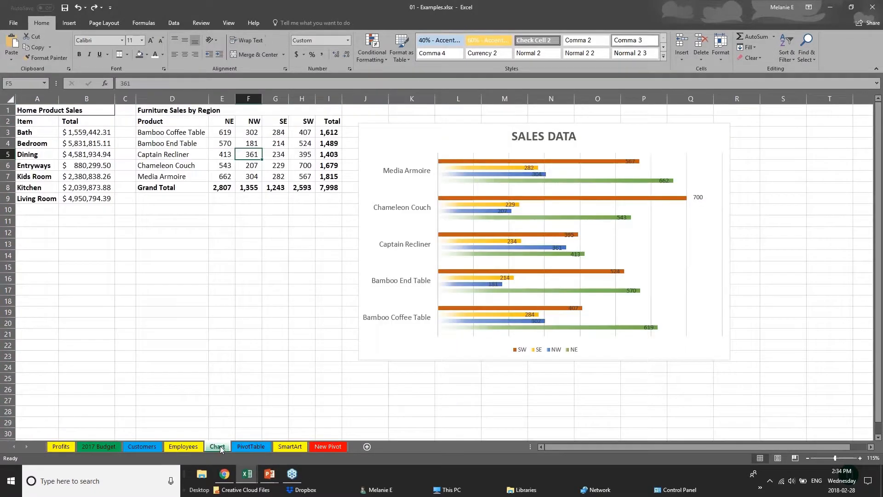
click(166, 114)
key(ctrl+a)
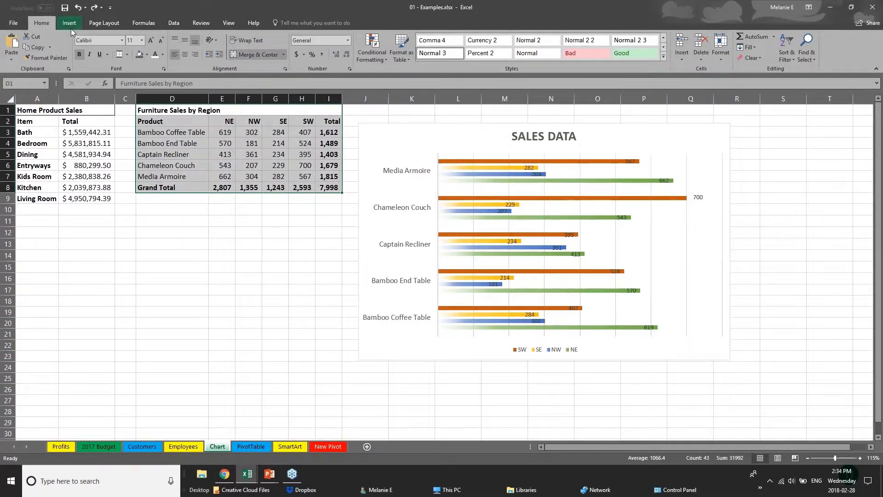
click(69, 23)
click(79, 46)
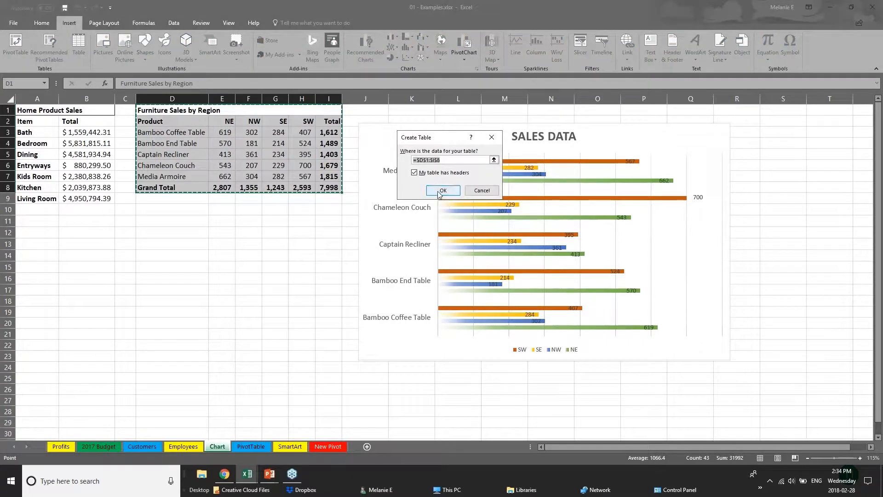
key(Return)
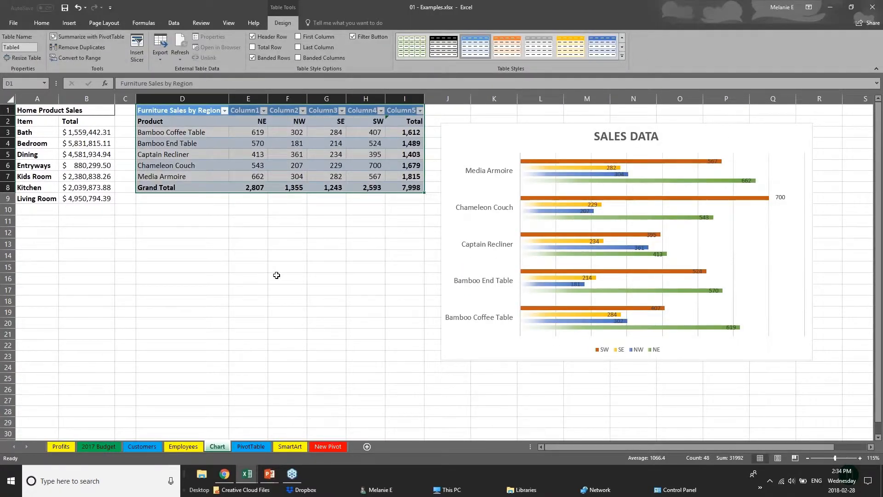
Step: Select the whole new table D1:I8 and expand the Table Styles gallery
click(277, 275)
drag(198, 113, 417, 192)
click(621, 56)
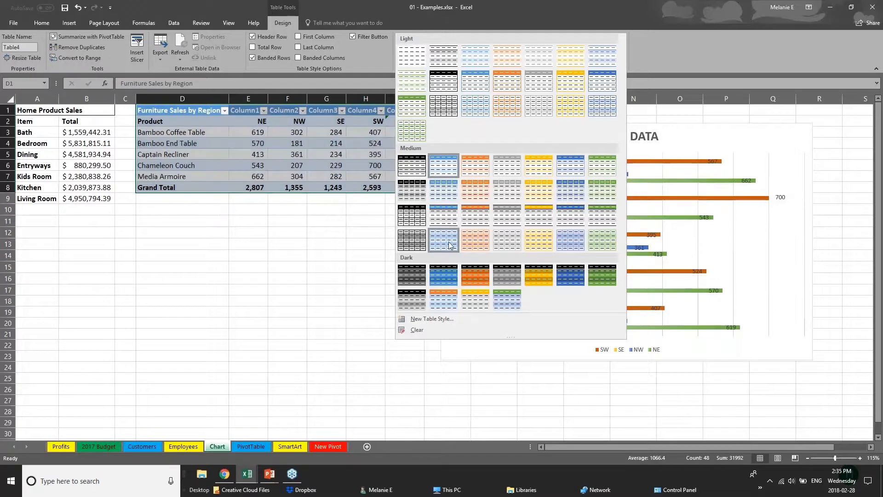
Step: Apply the orange Medium table style to the Furniture Sales table
click(482, 222)
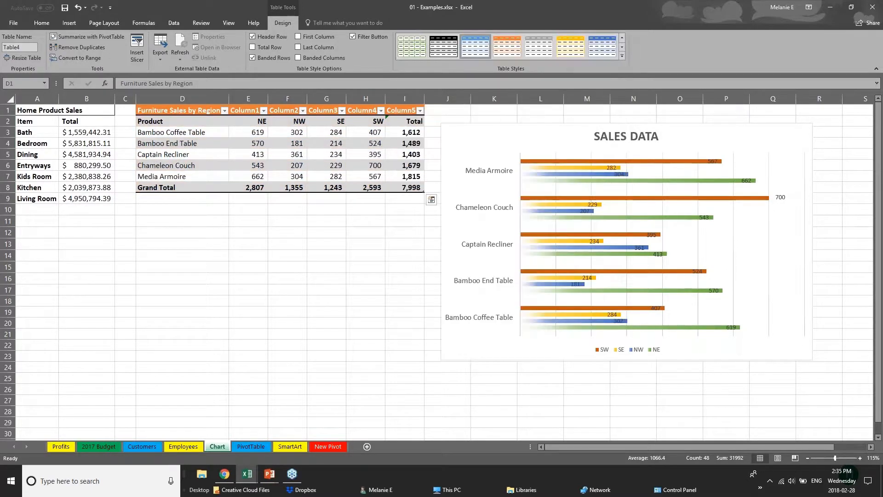
click(209, 188)
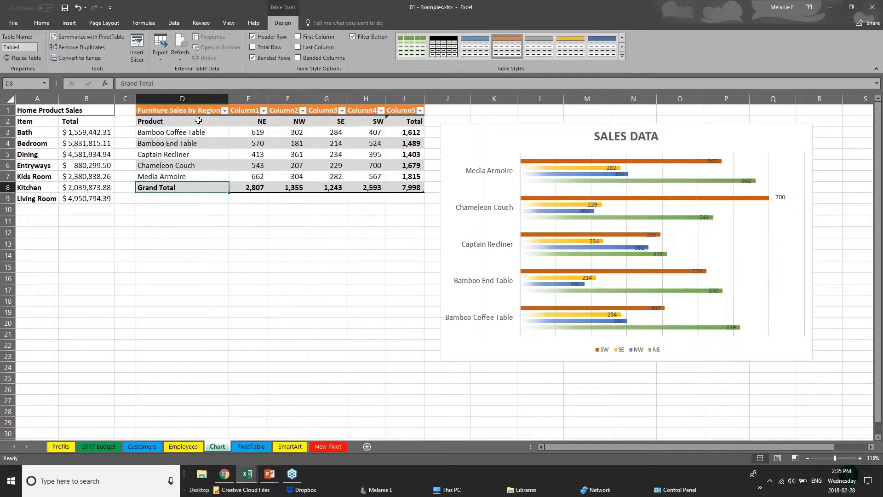
click(169, 119)
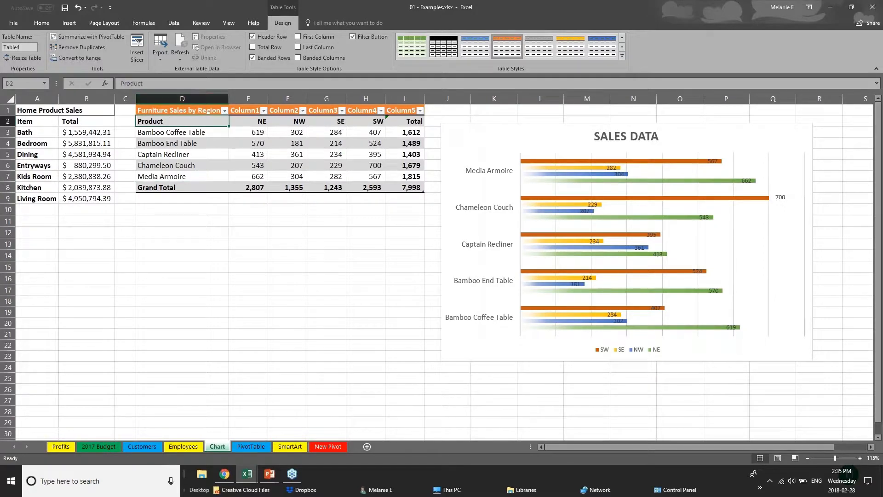
drag(189, 121, 193, 177)
Step: Turn on First Column emphasis, then switch back to the PowerPoint slide show
click(298, 37)
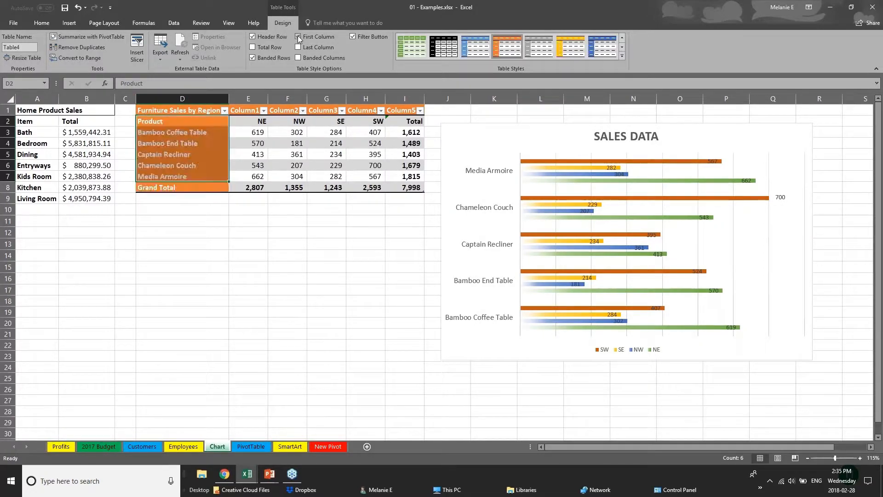
click(231, 257)
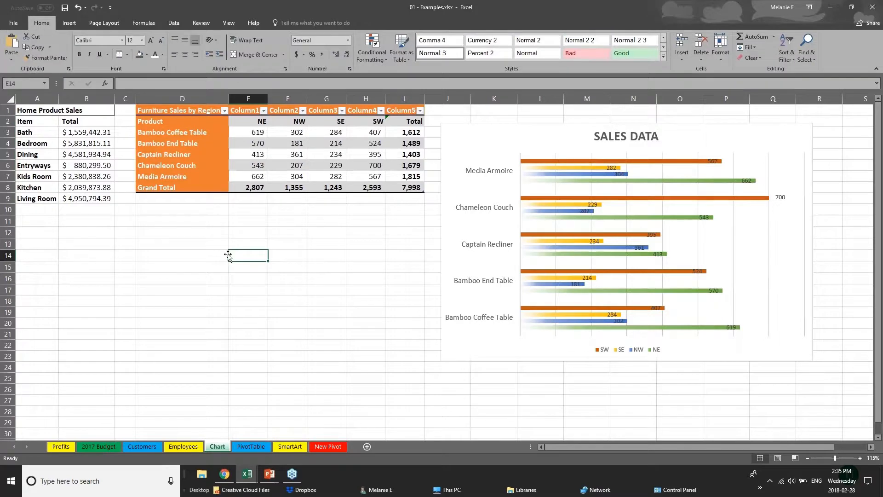
click(167, 113)
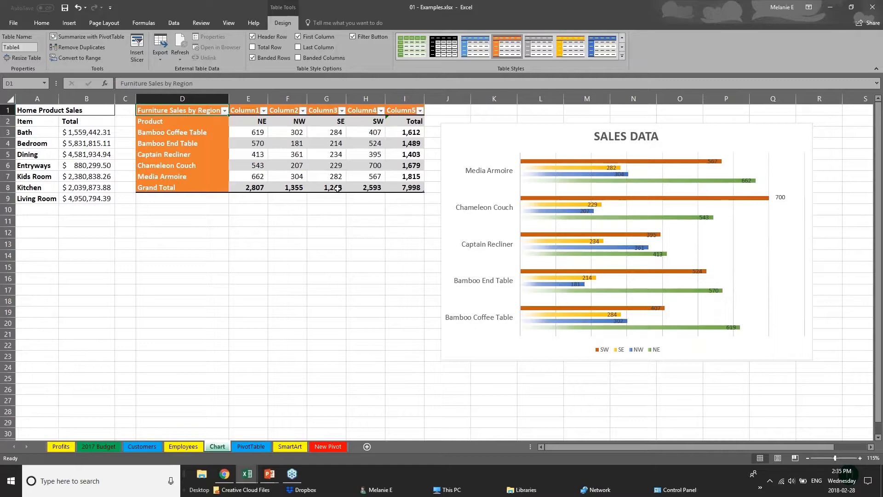
key(alt+Tab)
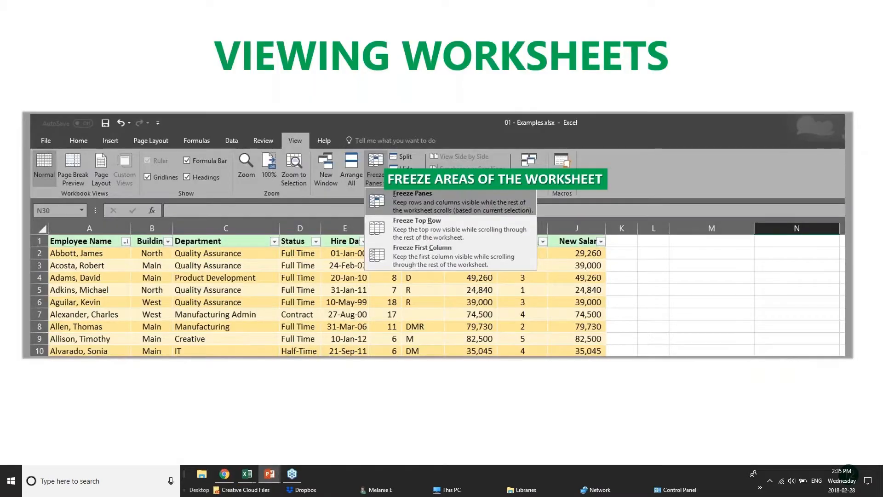
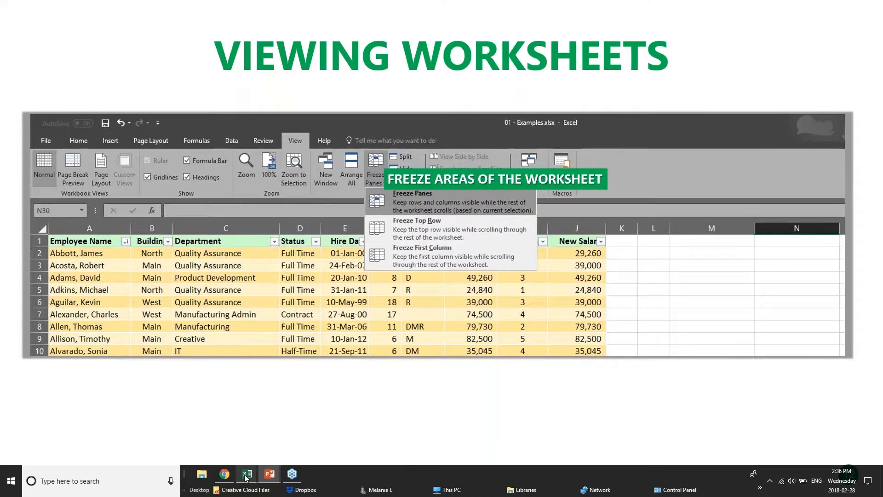
Step: Bring the pivotTables.xlsx Excel window to the front from the taskbar
mouse_move(245, 478)
click(236, 443)
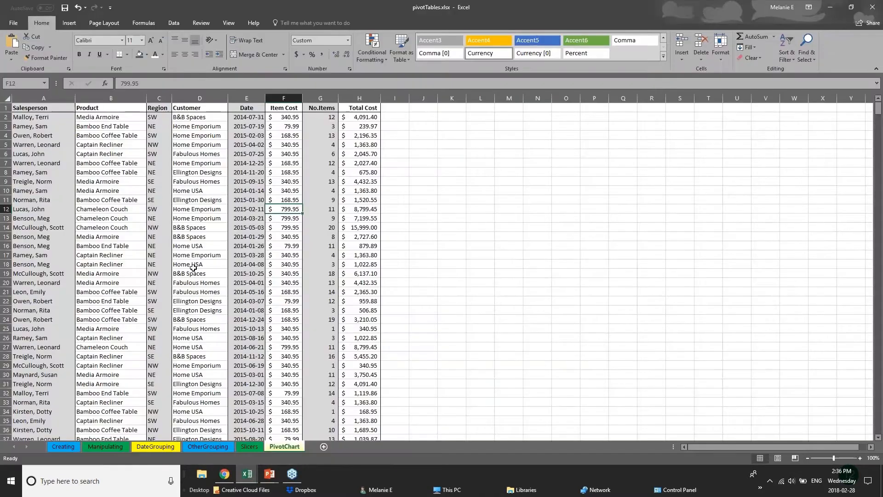
scroll(193, 267, down, 20)
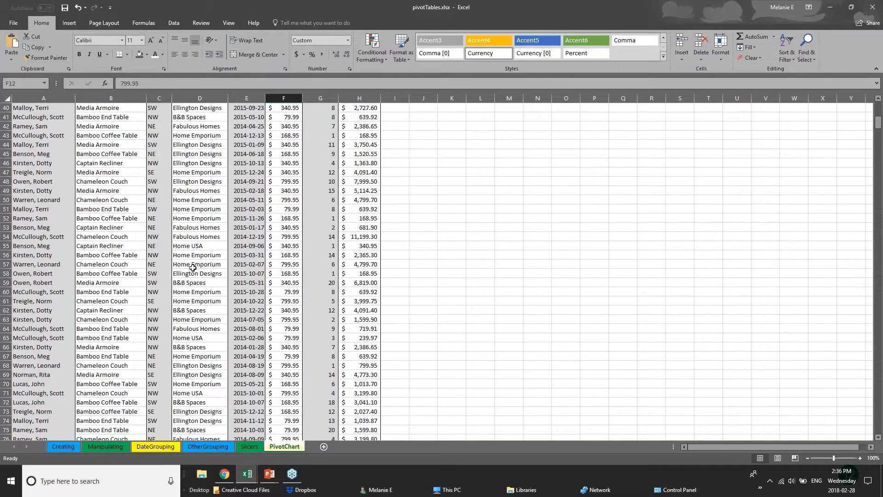
scroll(192, 268, up, 4)
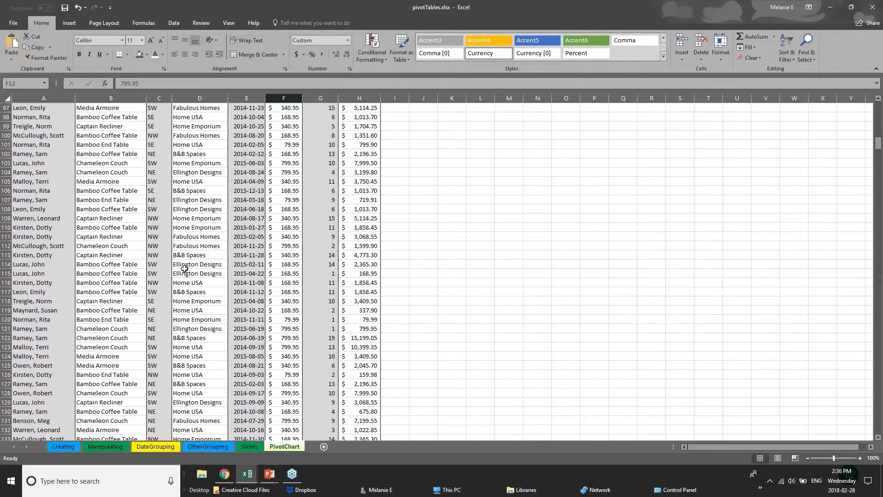
scroll(185, 268, up, 6)
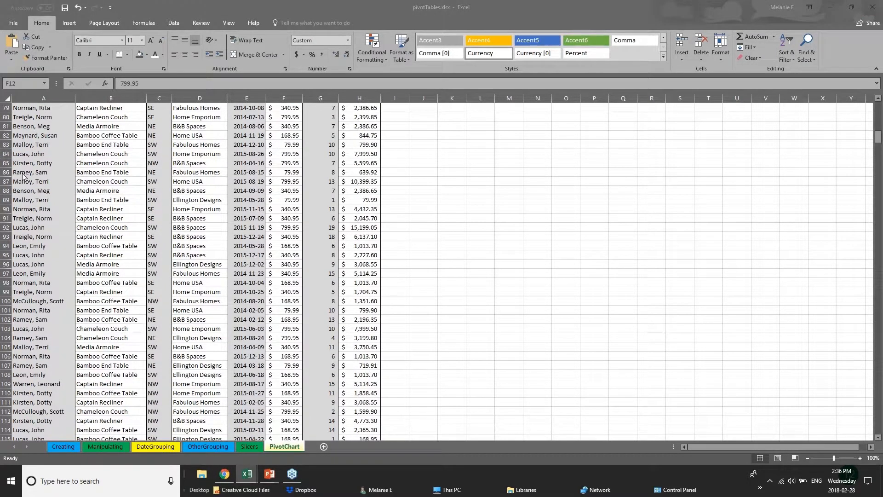
drag(879, 137, 878, 238)
click(51, 208)
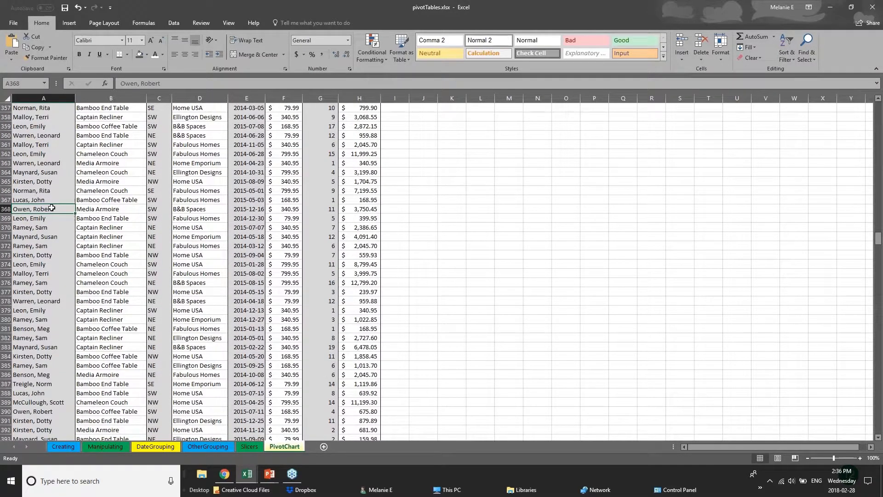
click(127, 201)
click(134, 219)
click(218, 225)
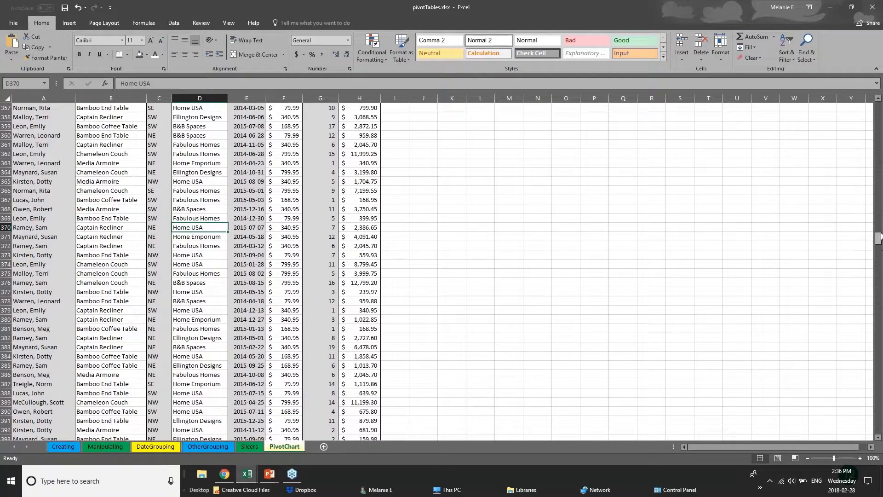
scroll(882, 218, up, 1)
drag(881, 219, 879, 101)
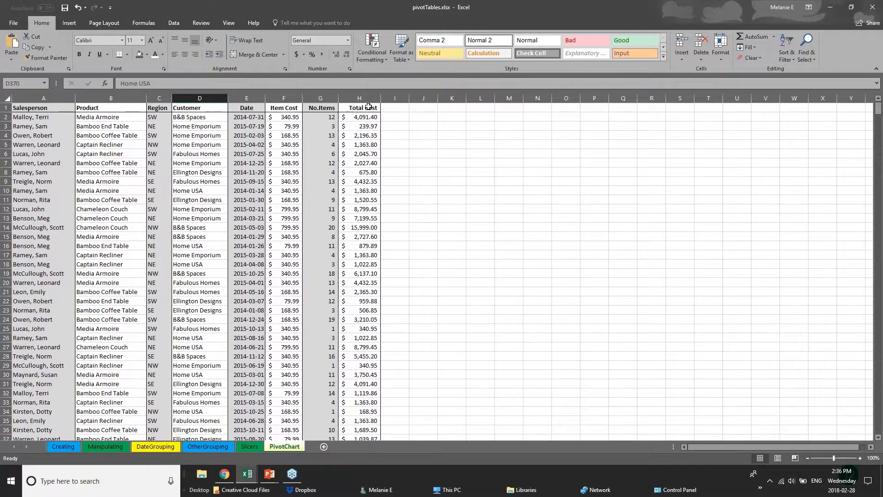
click(6, 107)
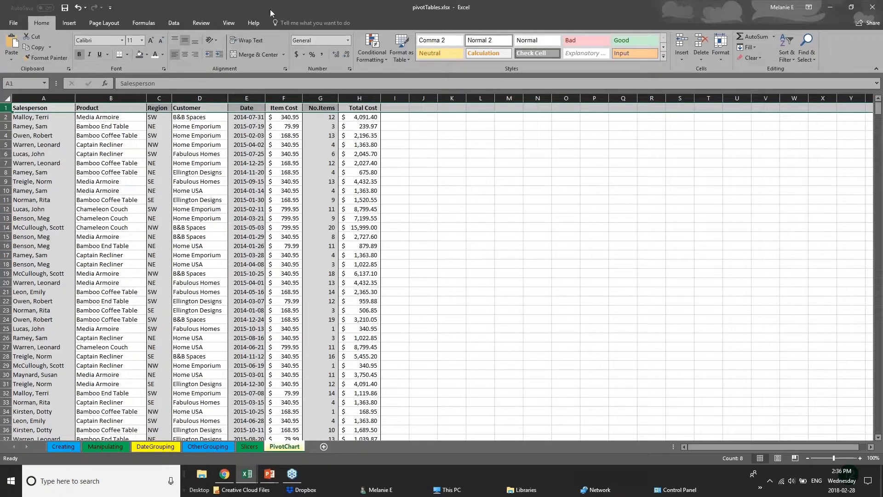
Step: Freeze Salesperson column A using View > Freeze Panes > Freeze First Column
click(230, 23)
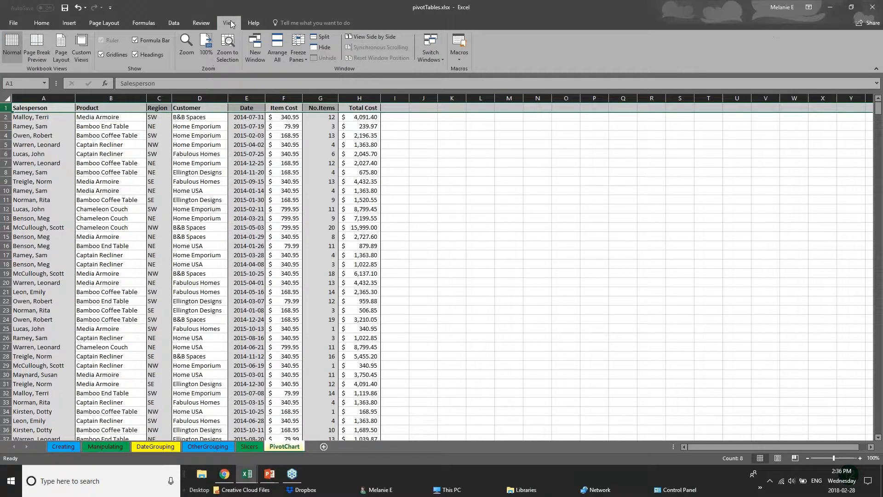
click(299, 57)
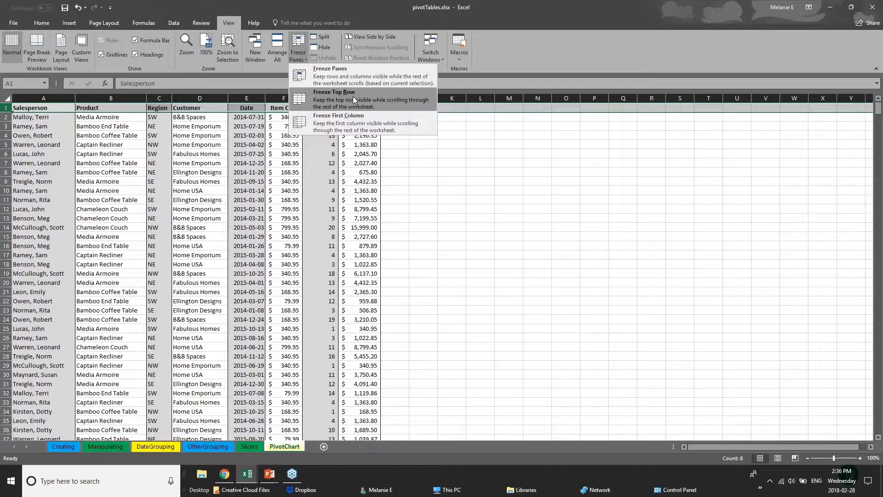
click(33, 145)
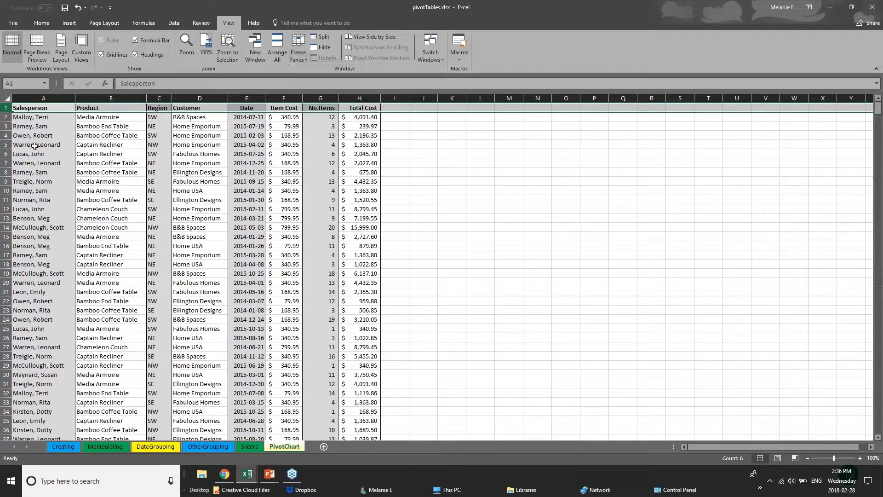
click(34, 145)
click(36, 98)
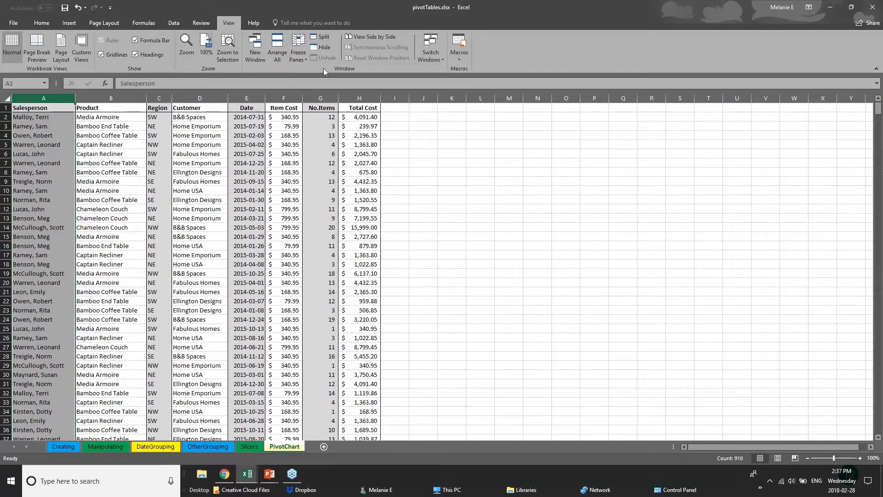
click(298, 53)
click(314, 120)
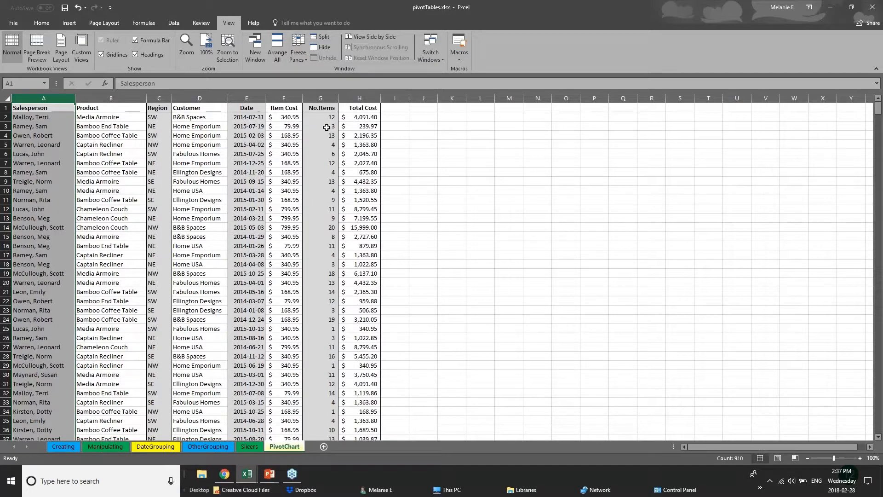
Step: Widen the Total Cost, No.Items and Item Cost columns, then select header row 1
drag(381, 99, 779, 102)
drag(338, 98, 552, 99)
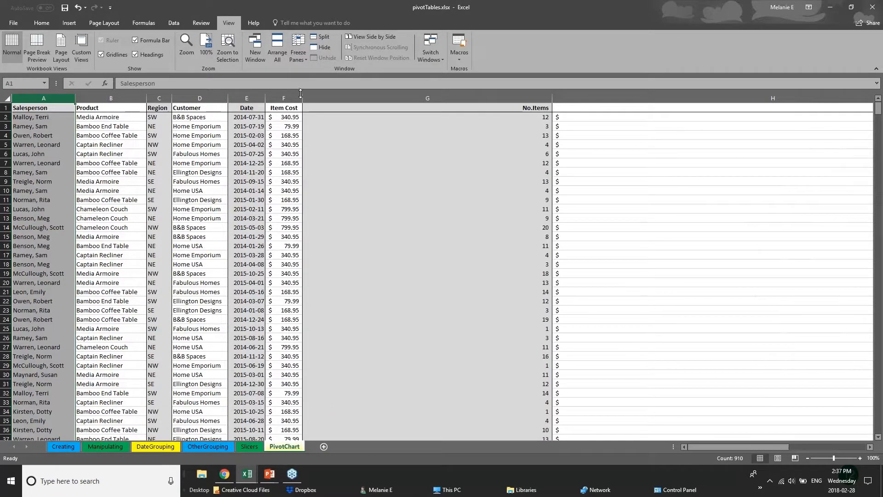
drag(302, 98, 376, 98)
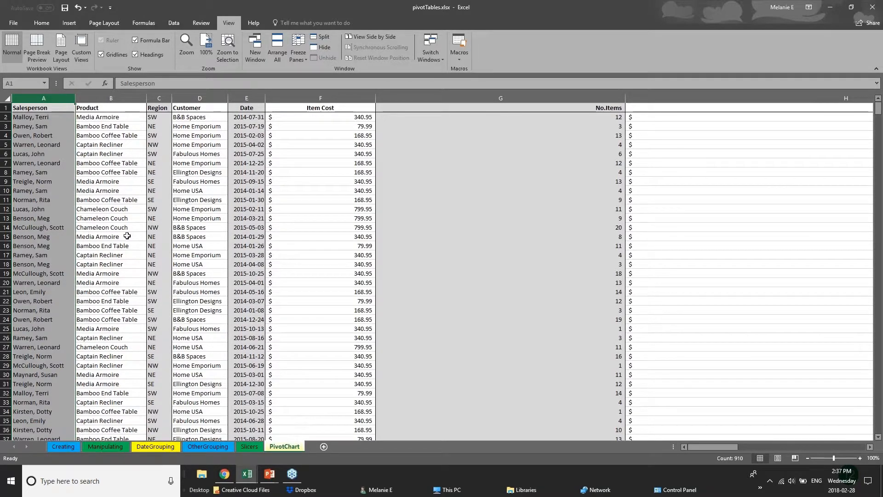
click(5, 108)
click(297, 56)
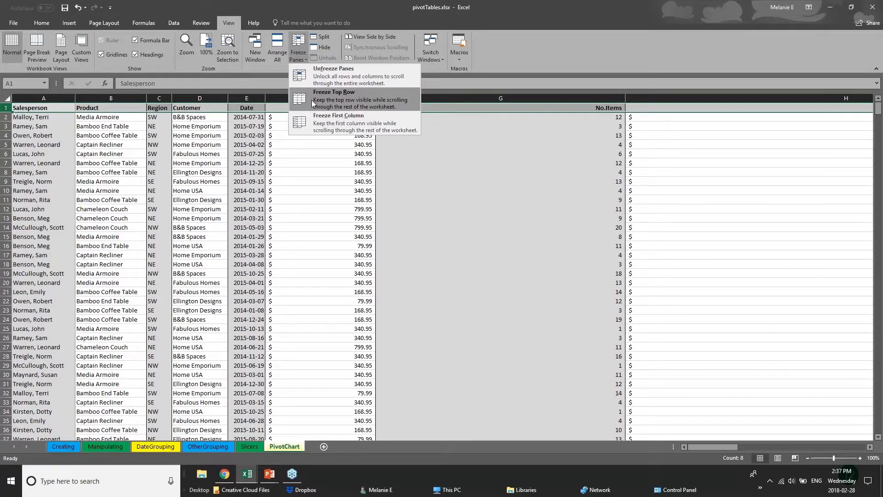
Step: Freeze the top header row, test it by scrolling, and return to A1 with Ctrl+Home
click(313, 90)
click(410, 273)
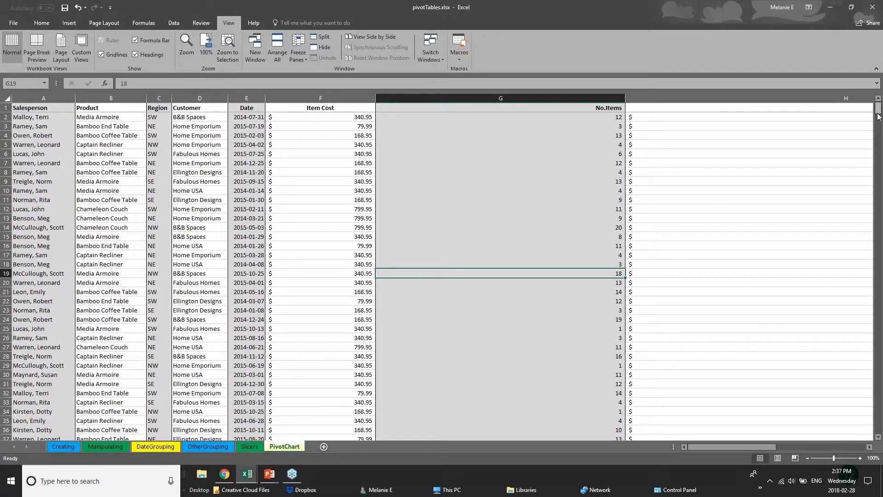
scroll(881, 124, down, 3)
drag(881, 124, 881, 260)
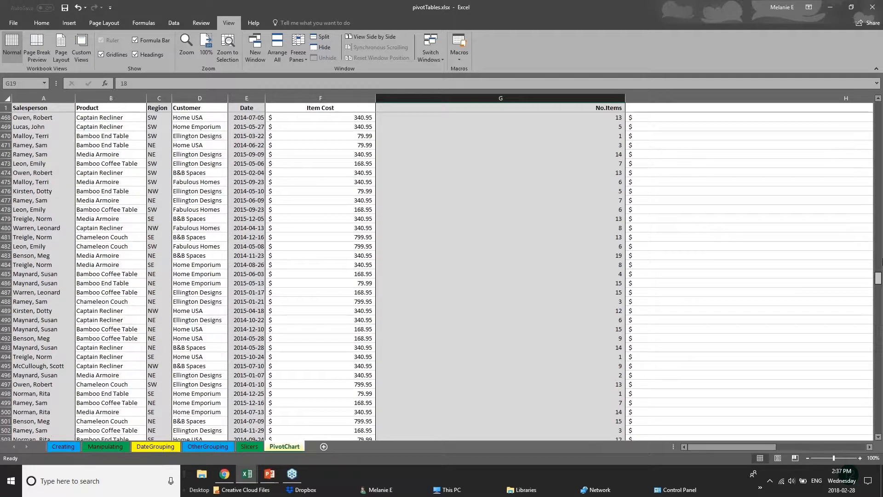
key(ctrl+Home)
click(39, 109)
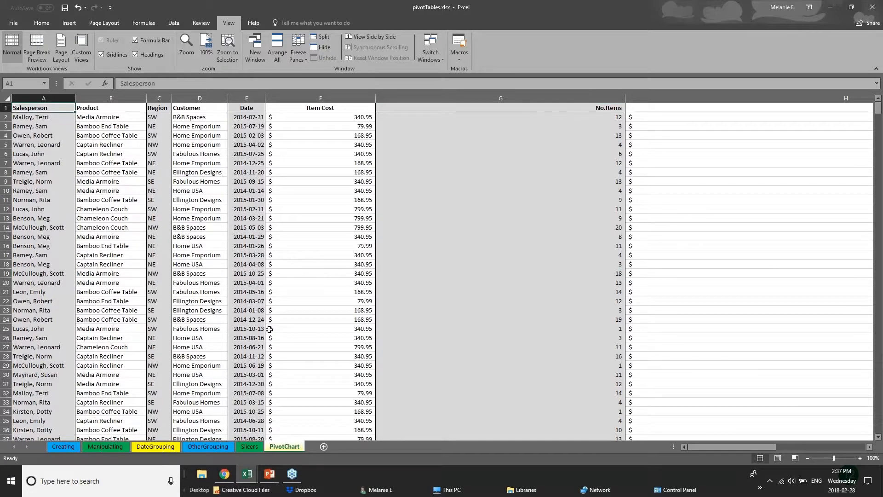
Step: Scroll down and back through the sales list to confirm the header stays fixed
click(282, 282)
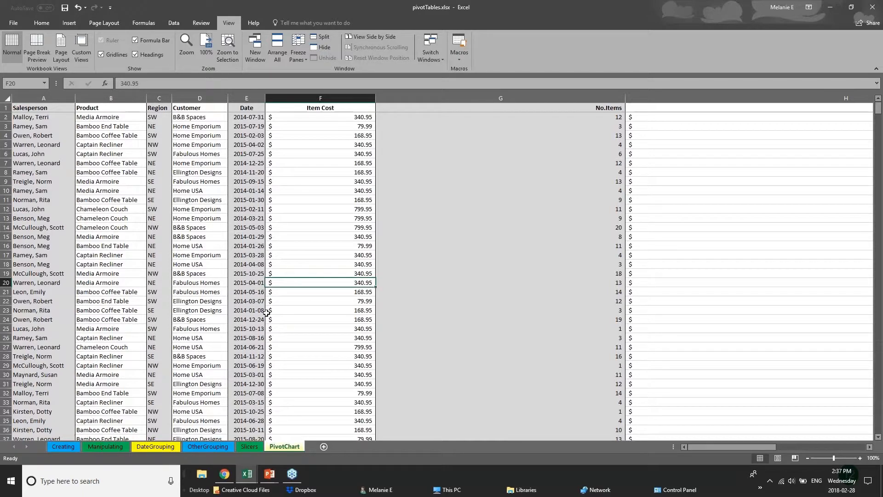
scroll(267, 312, down, 2)
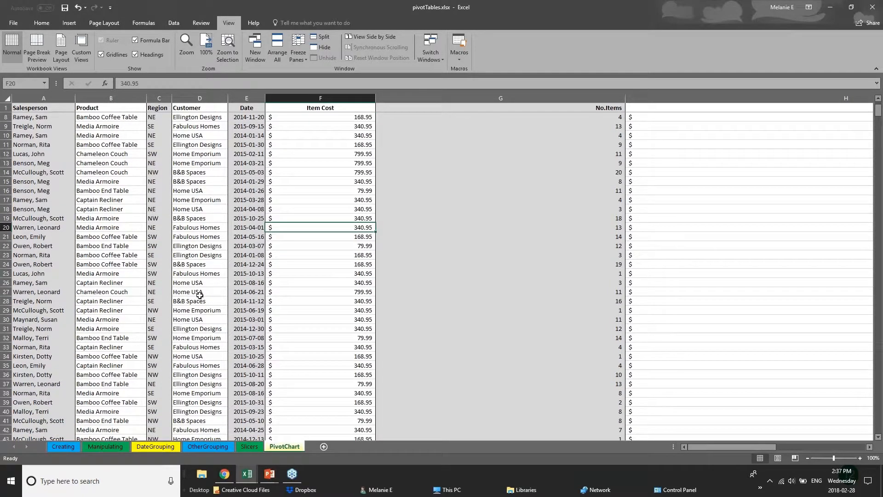
click(204, 311)
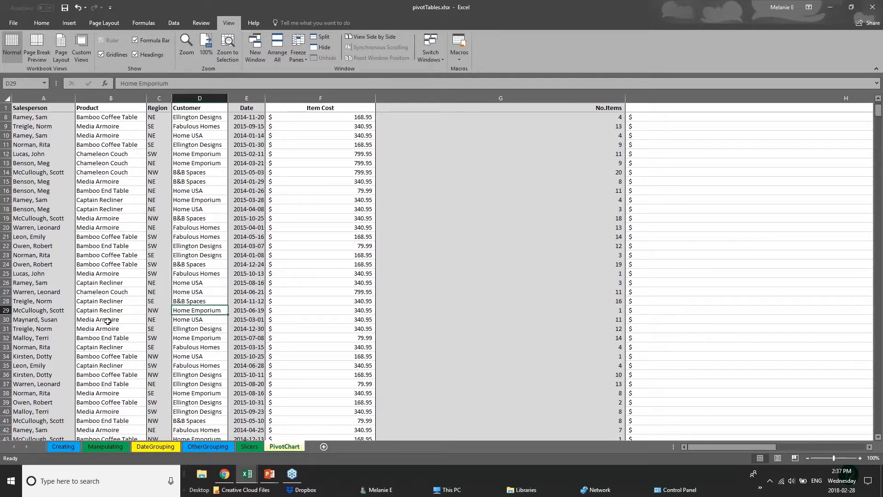
scroll(96, 319, down, 12)
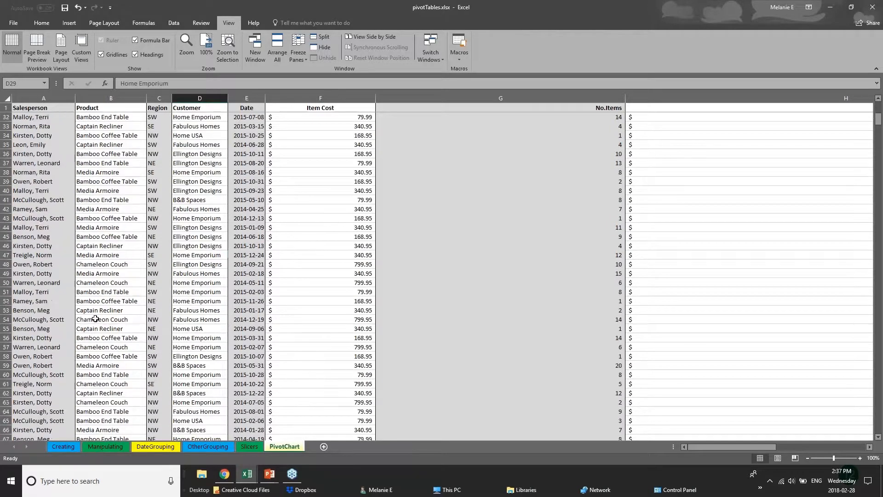
scroll(95, 319, down, 3)
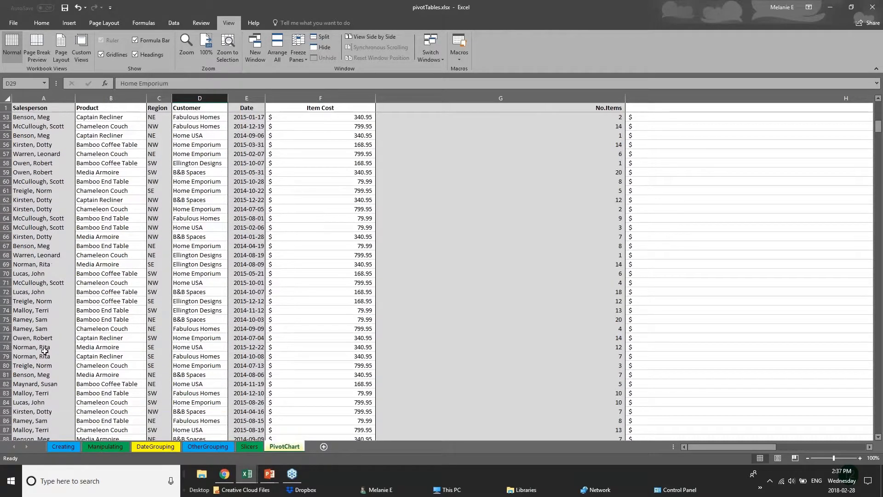
scroll(45, 351, up, 1)
scroll(45, 351, up, 3)
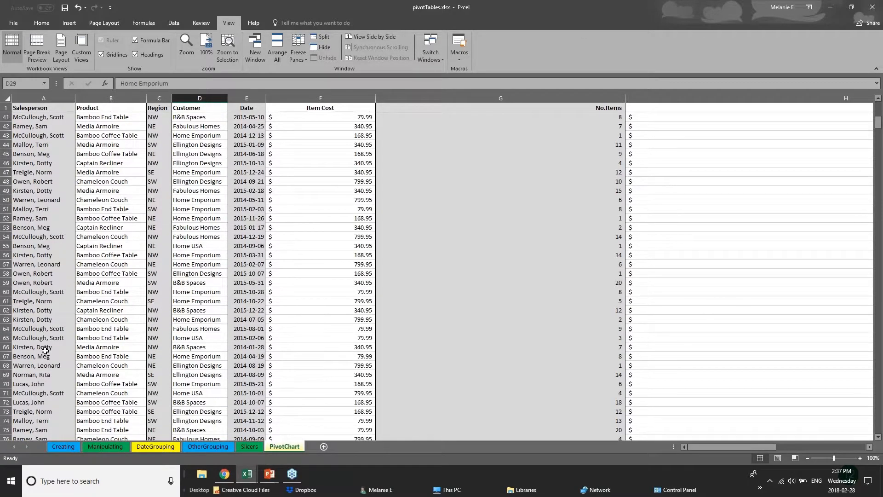
scroll(45, 350, up, 8)
Step: Auto-fit the Item Cost and No.Items columns, then split the window at row 110
double_click(376, 98)
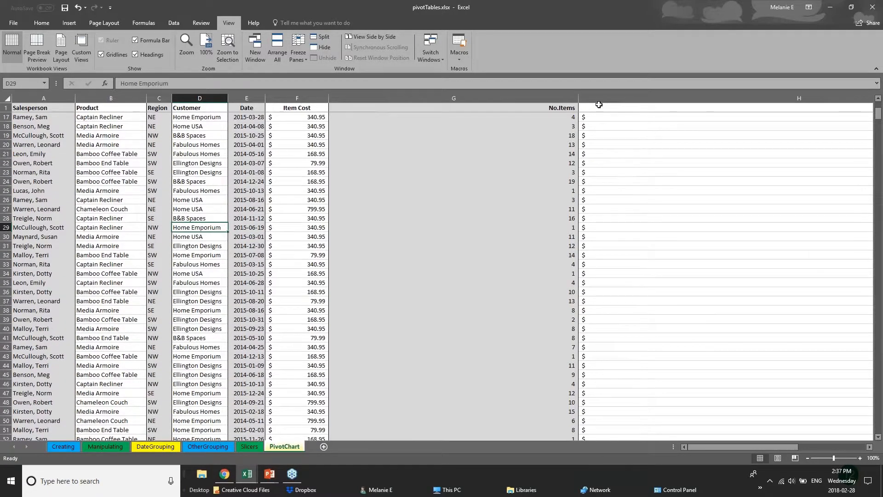
double_click(578, 98)
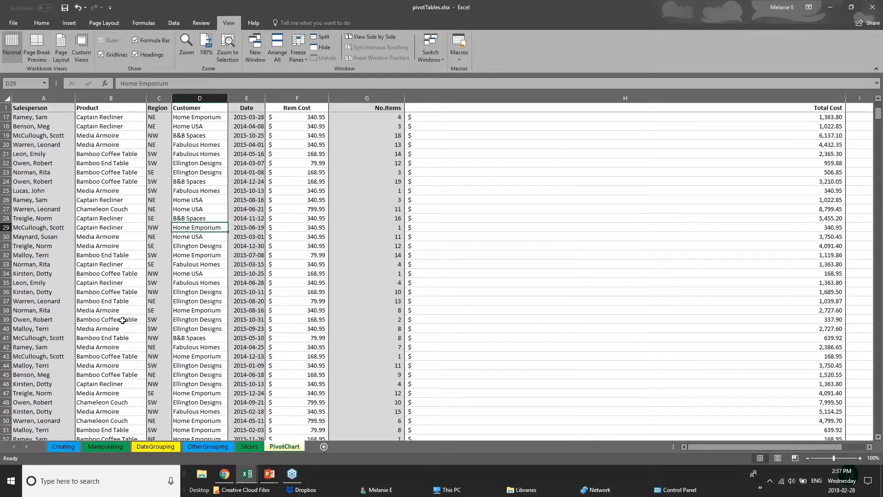
scroll(77, 367, down, 3)
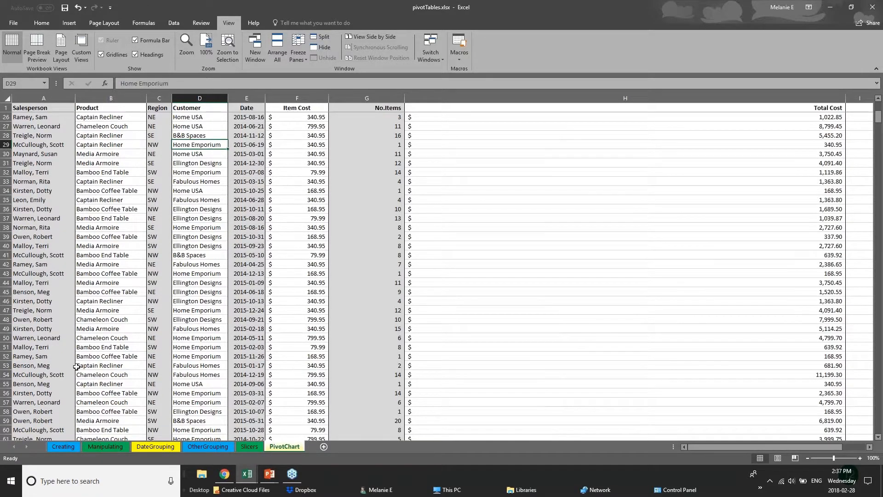
scroll(76, 367, down, 18)
scroll(88, 403, down, 2)
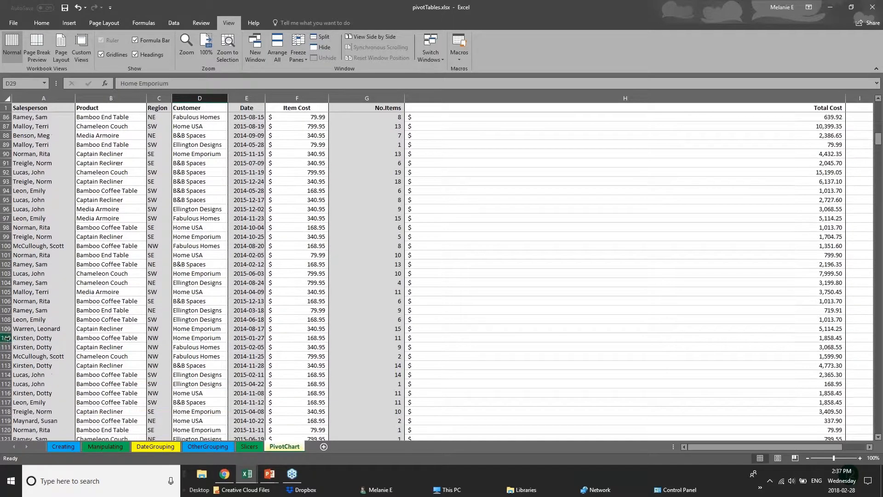
click(7, 338)
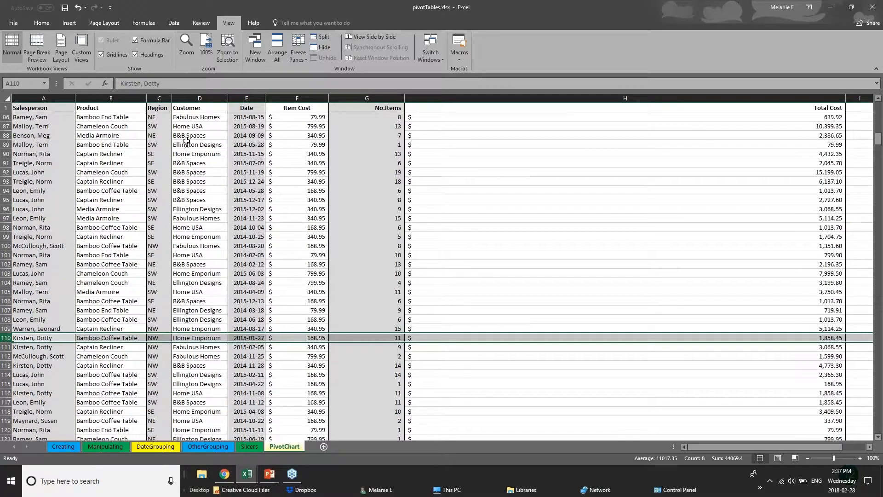
click(313, 38)
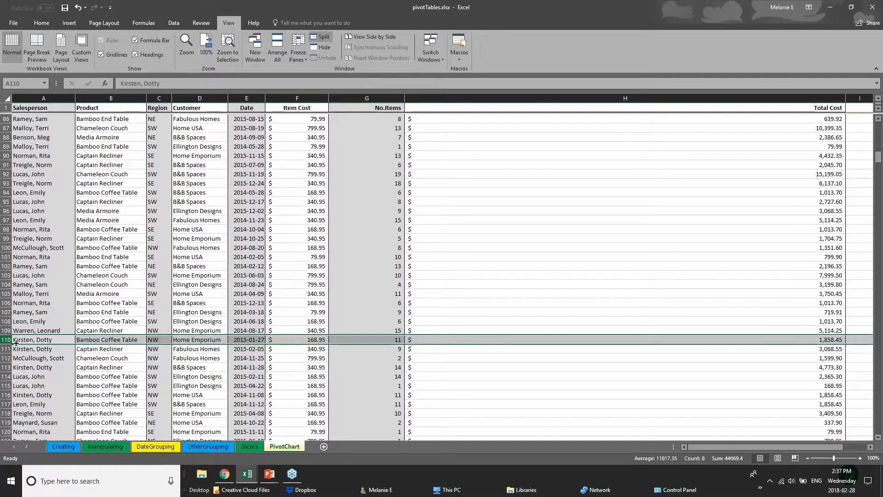
Step: Split the PivotChart sheet window into panes at row 106
click(382, 299)
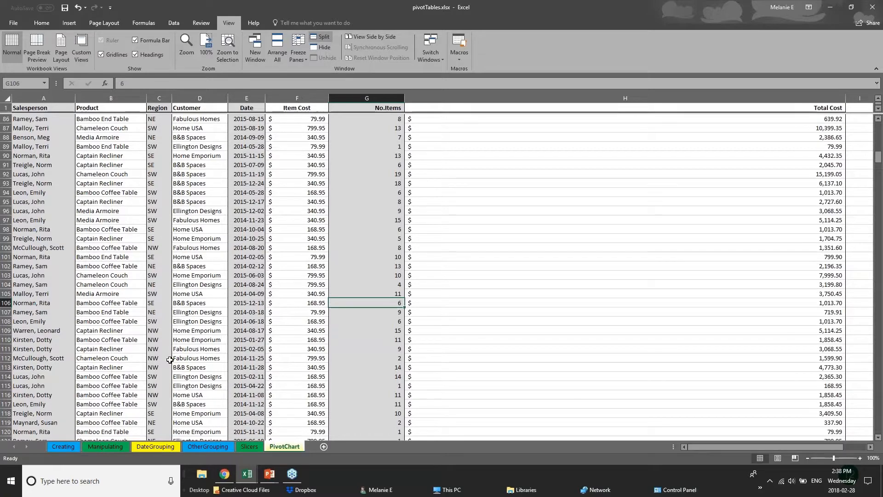
scroll(170, 359, down, 8)
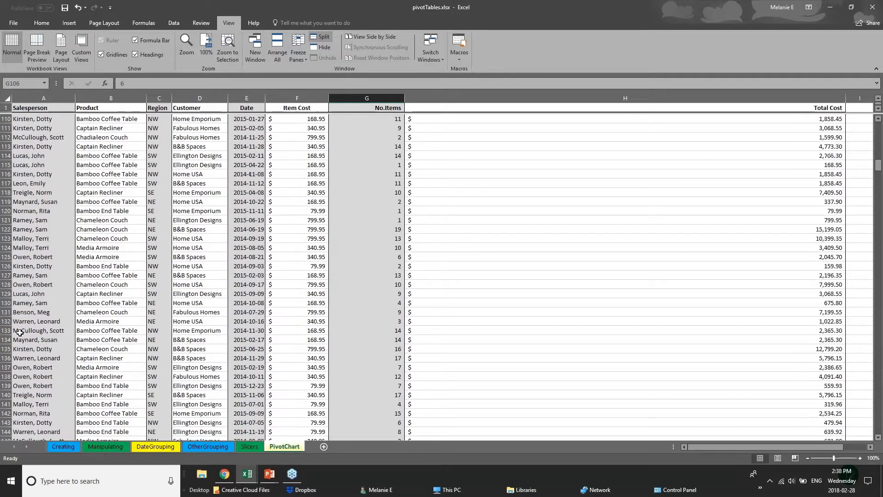
scroll(170, 276, up, 7)
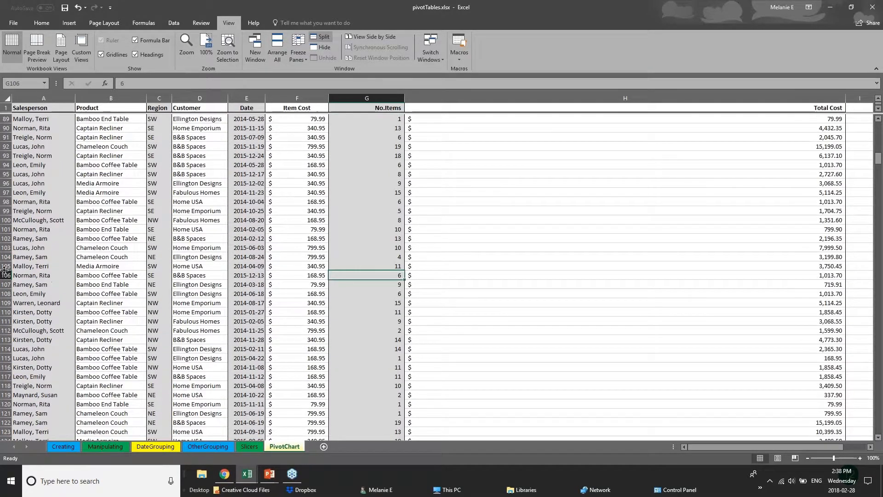
click(5, 275)
click(321, 37)
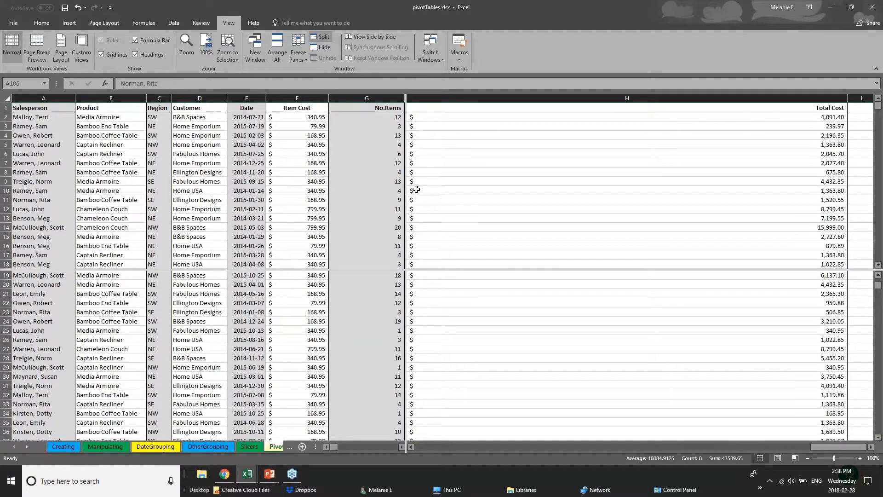
Step: Check the Freeze Panes options without choosing one, then scroll the split panes
click(382, 273)
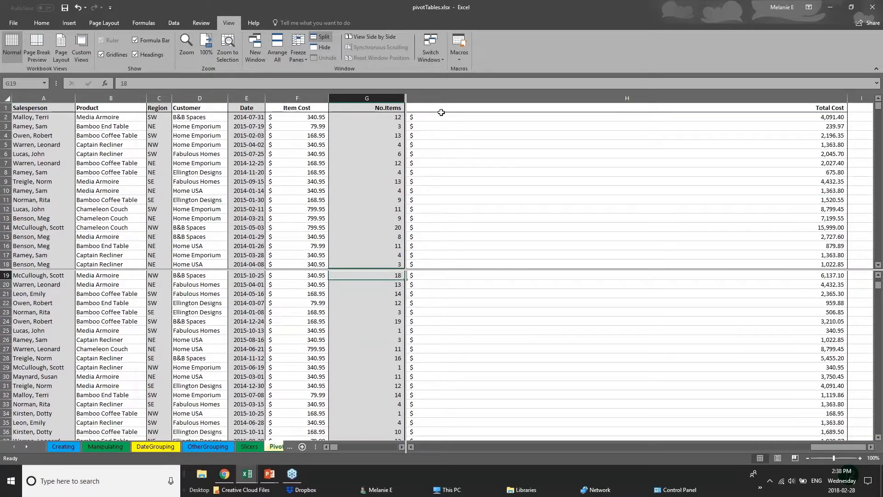
click(299, 53)
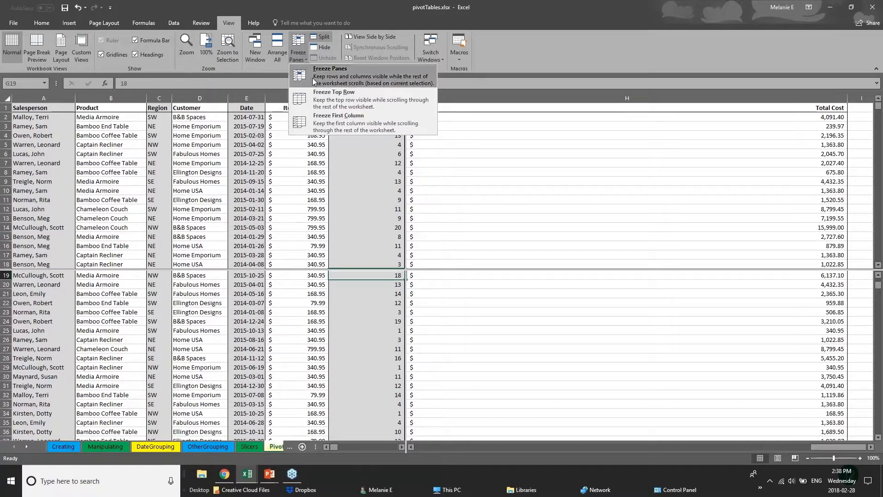
click(491, 120)
scroll(395, 269, up, 1)
scroll(366, 369, up, 5)
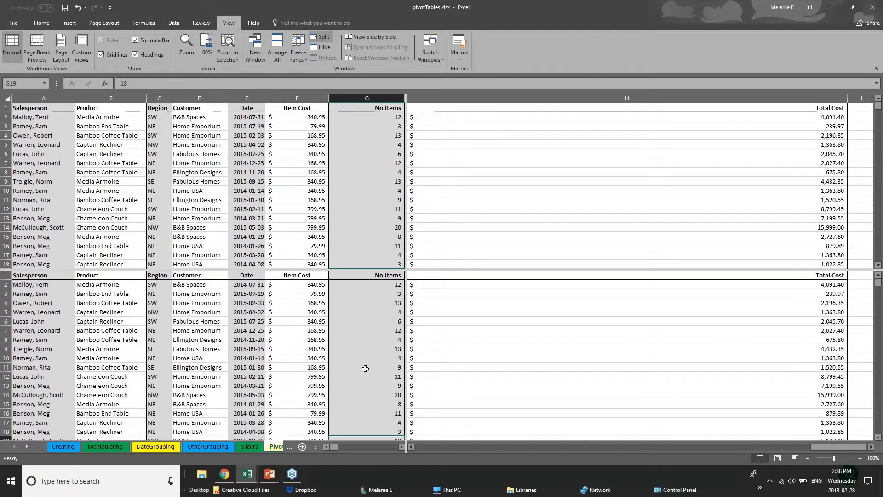
scroll(365, 368, down, 7)
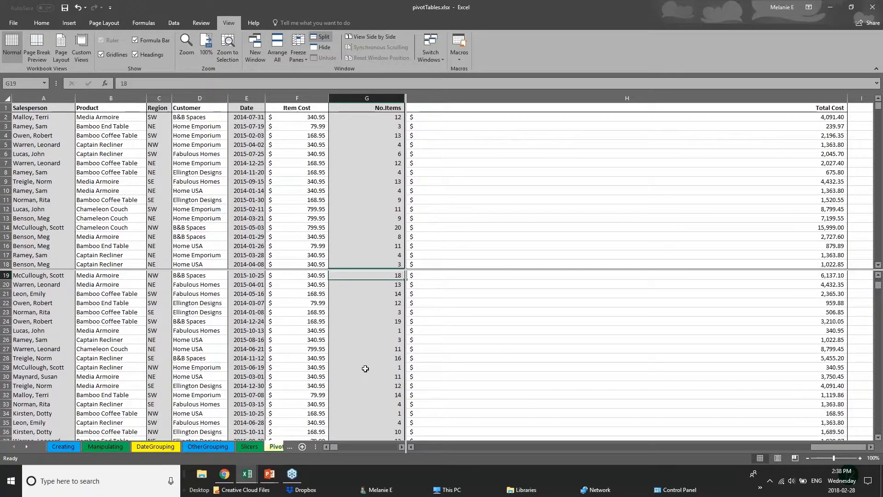
scroll(365, 369, up, 6)
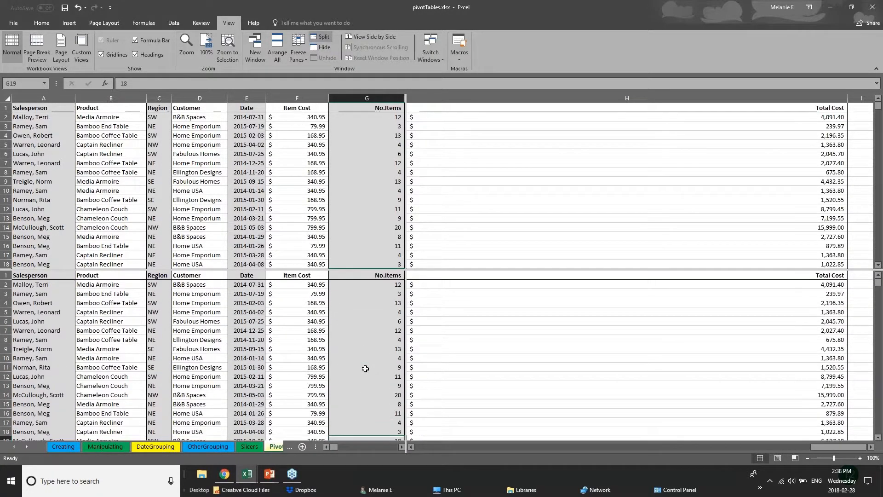
scroll(365, 369, down, 12)
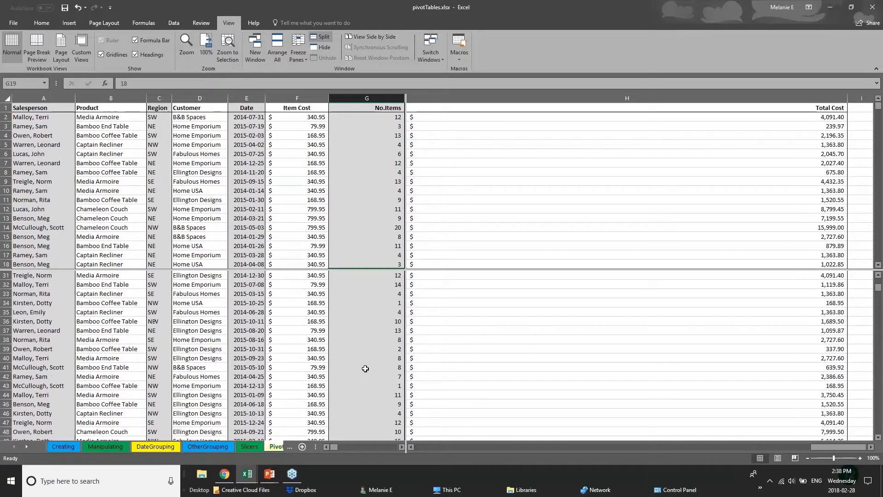
scroll(365, 368, down, 20)
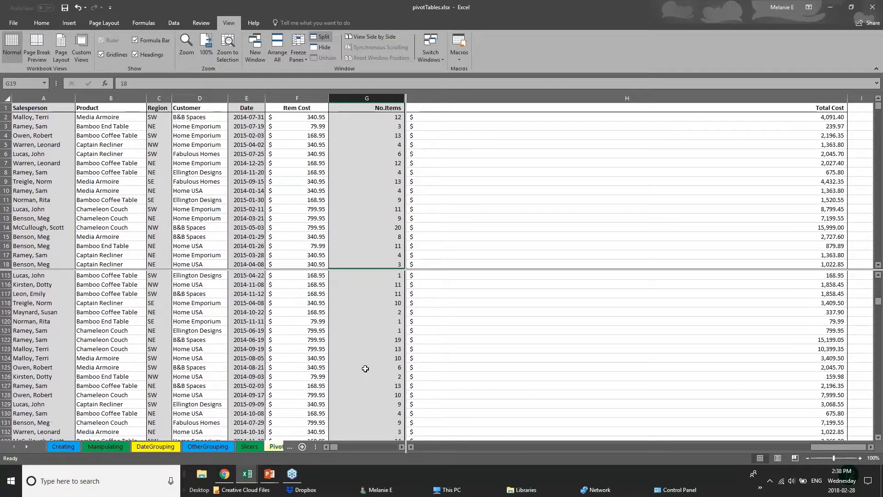
scroll(365, 369, up, 4)
Step: Select cells E12, C54, A55 and A97 while scrolling each pane independently
click(251, 207)
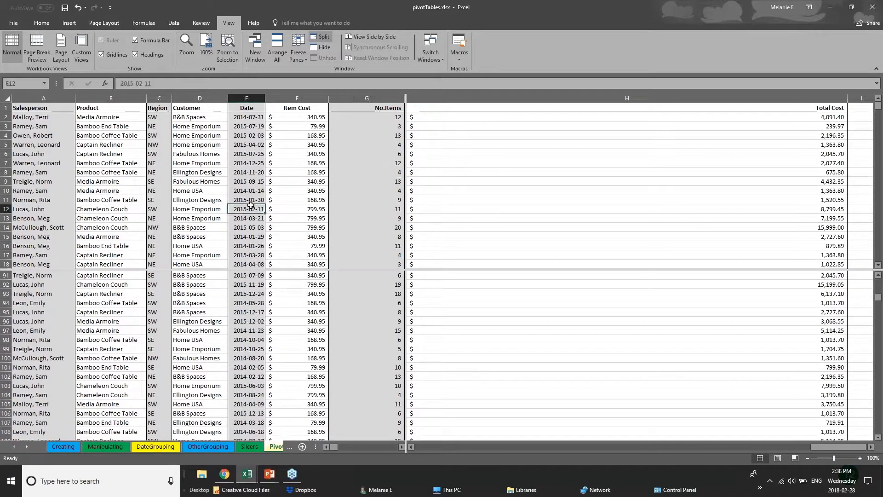
scroll(250, 205, down, 15)
click(159, 181)
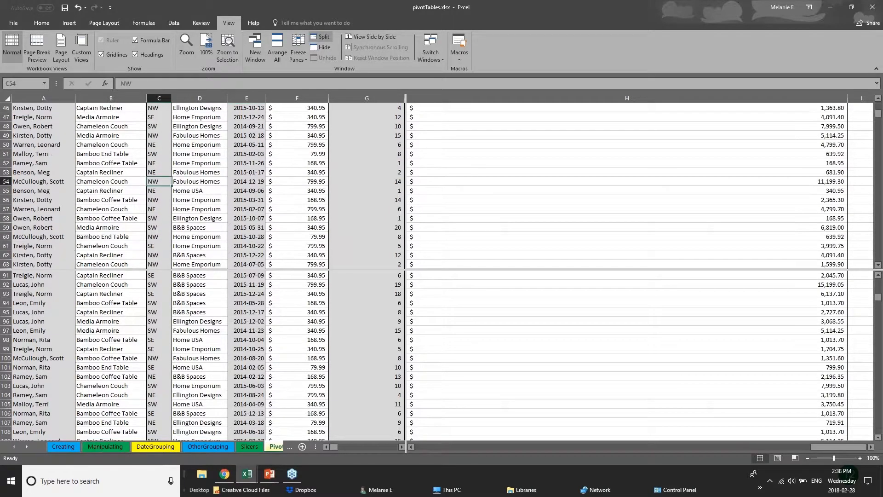
click(16, 189)
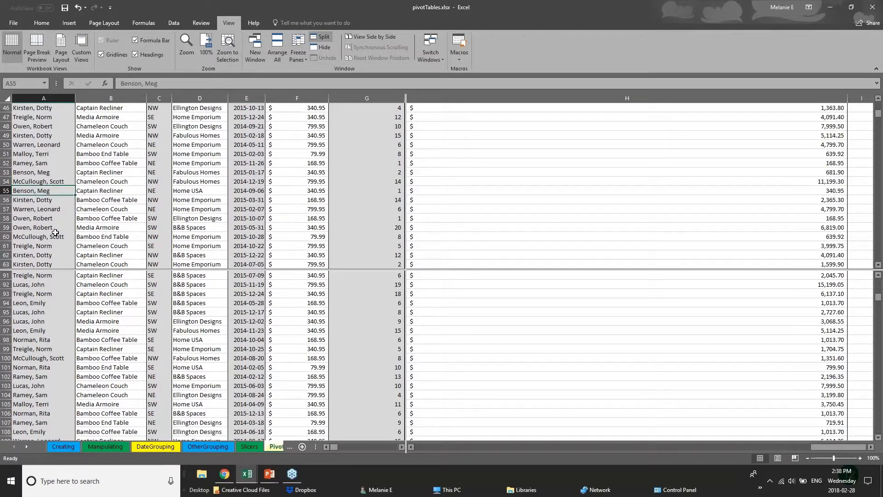
scroll(55, 233, up, 1)
scroll(56, 232, up, 3)
click(56, 329)
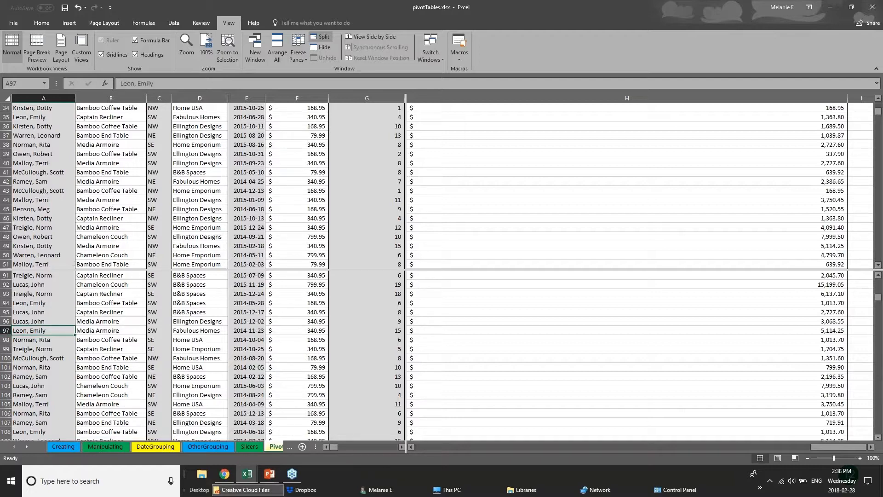
Step: Browse the OtherGrouping and DateGrouping sheets, then return to the PivotChart sheet
click(290, 446)
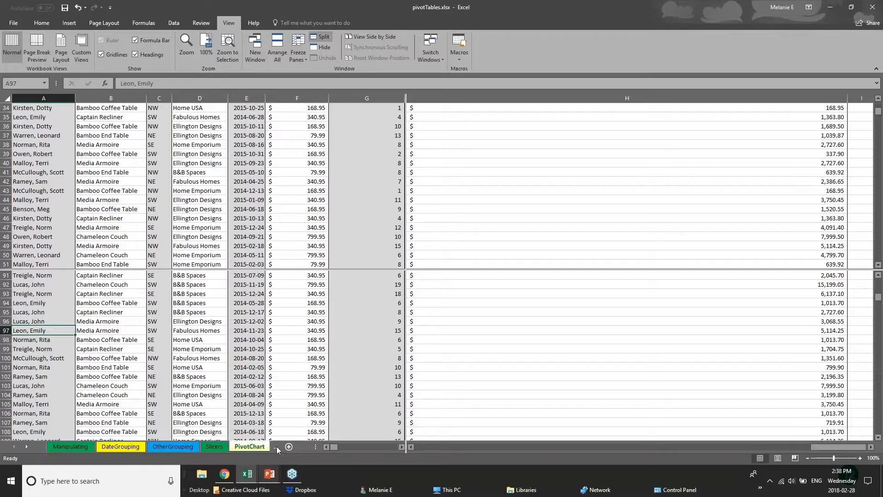
click(190, 448)
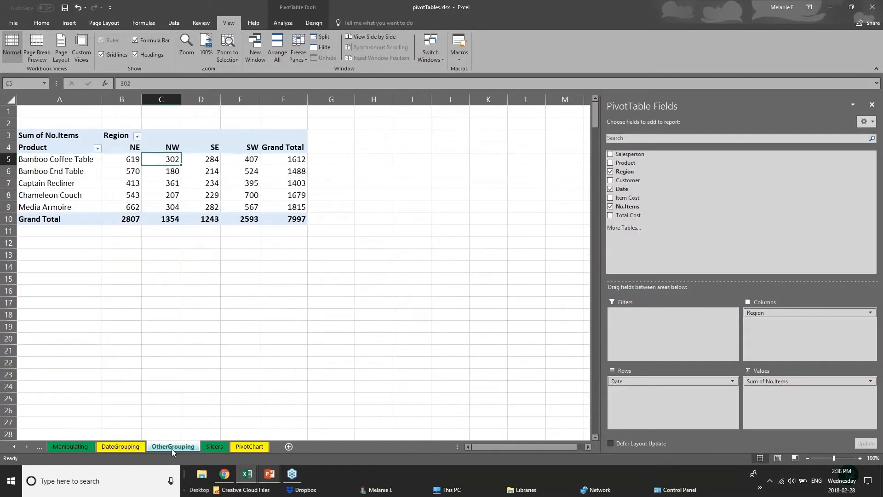
click(122, 448)
click(153, 449)
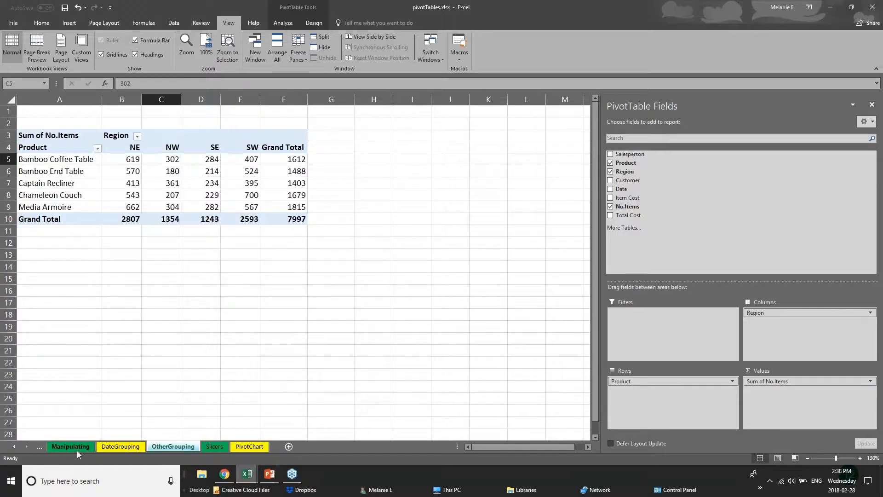
click(95, 449)
click(165, 450)
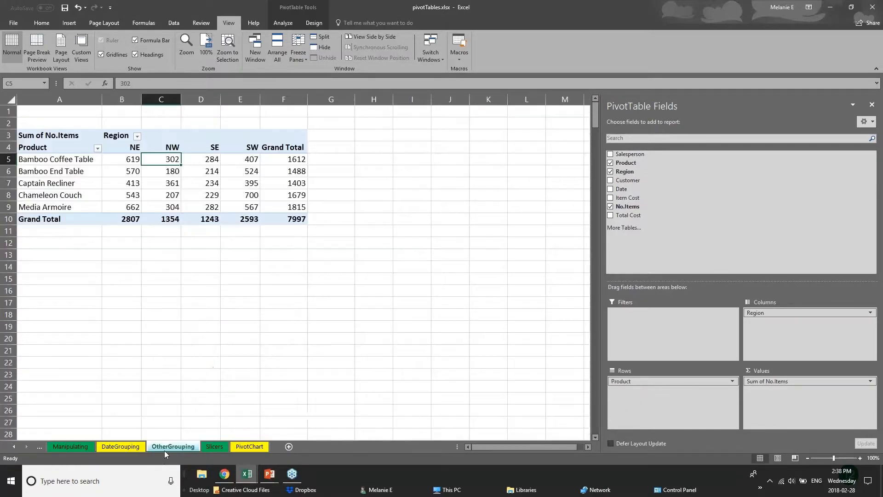
click(247, 447)
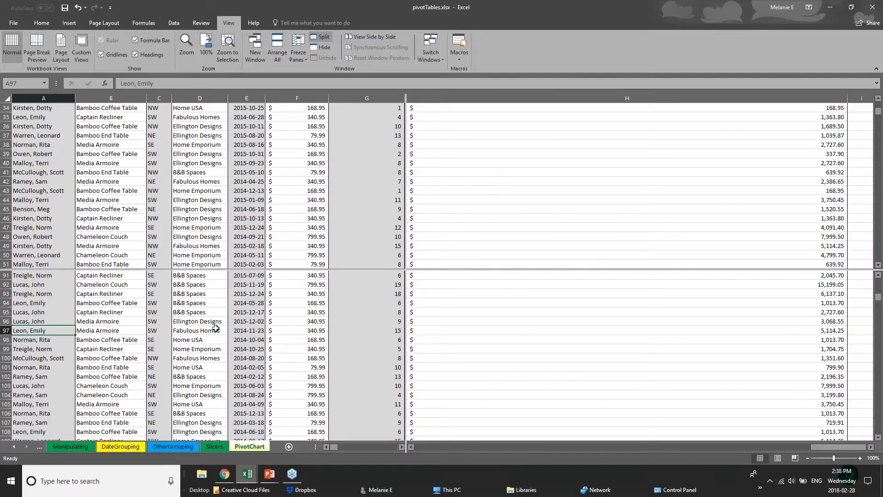
Step: Scroll the split PivotChart data once more and switch to the PowerPoint presentation
scroll(216, 328, down, 6)
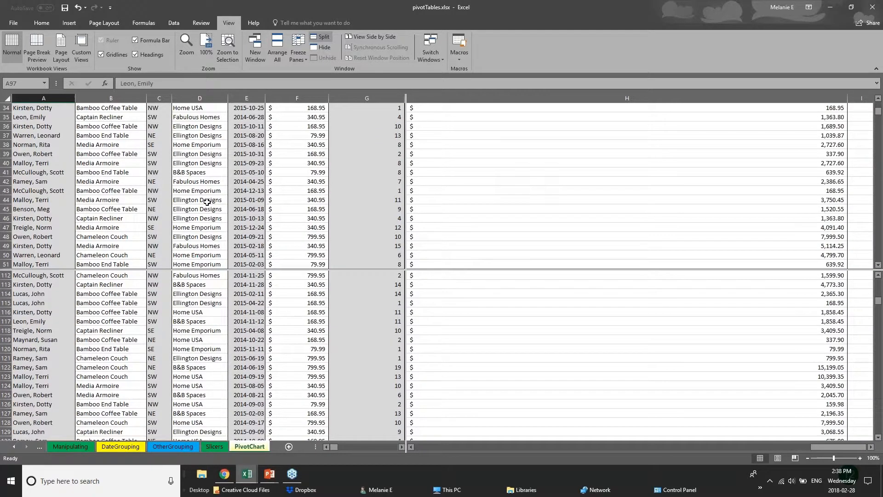
scroll(207, 202, up, 6)
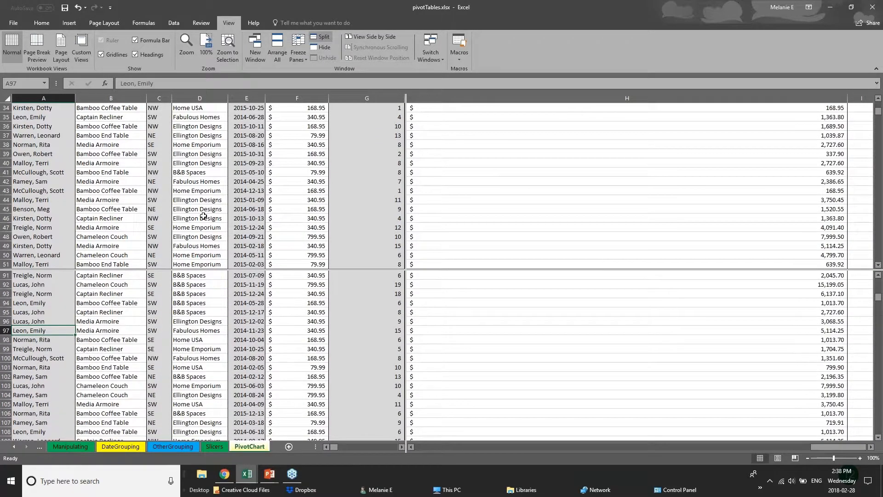
scroll(213, 309, up, 5)
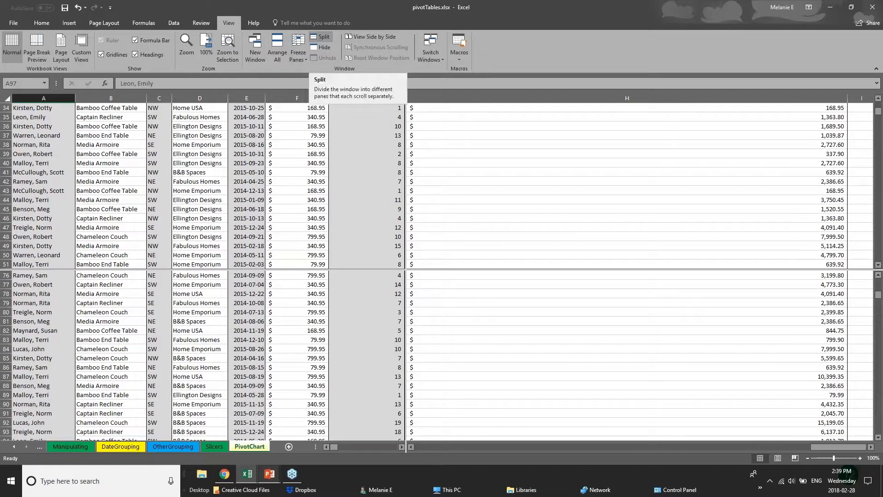
click(270, 474)
Step: Start the slide show, move to the Saving & Printing slide, and switch back to pivotTables.xlsx
click(319, 435)
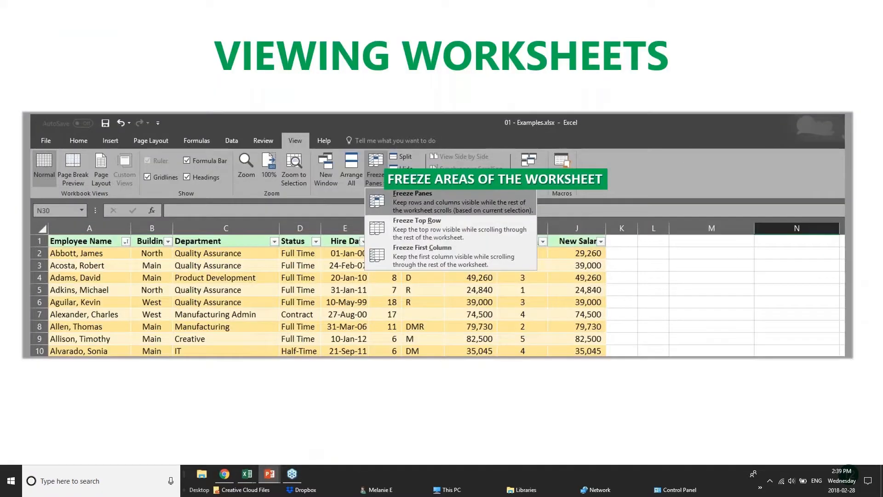
key(Right)
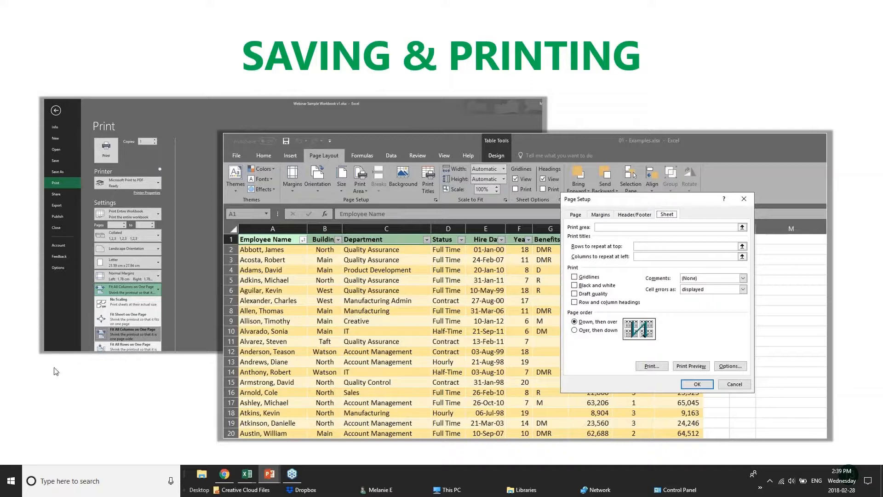
mouse_move(247, 474)
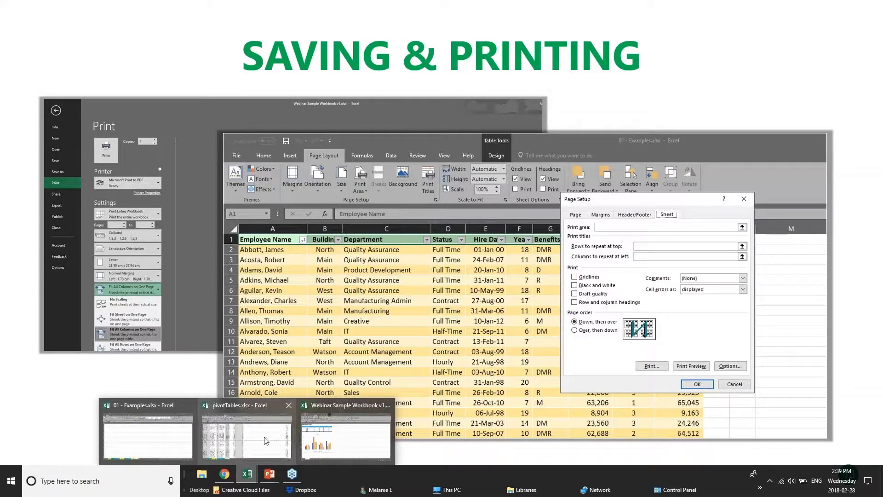
click(266, 440)
Step: Flip through the OtherGrouping, DateGrouping and Manipulating sheets of pivotTables.xlsx
scroll(423, 356, down, 11)
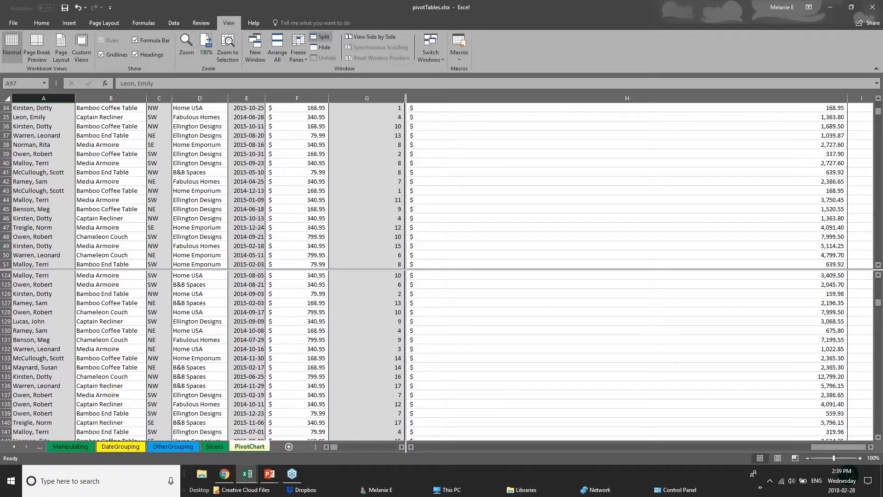
click(177, 446)
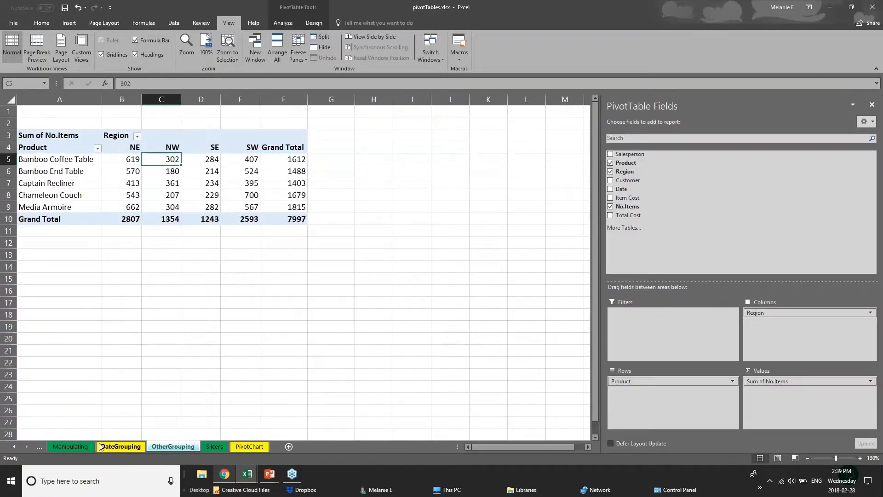
click(120, 446)
click(71, 446)
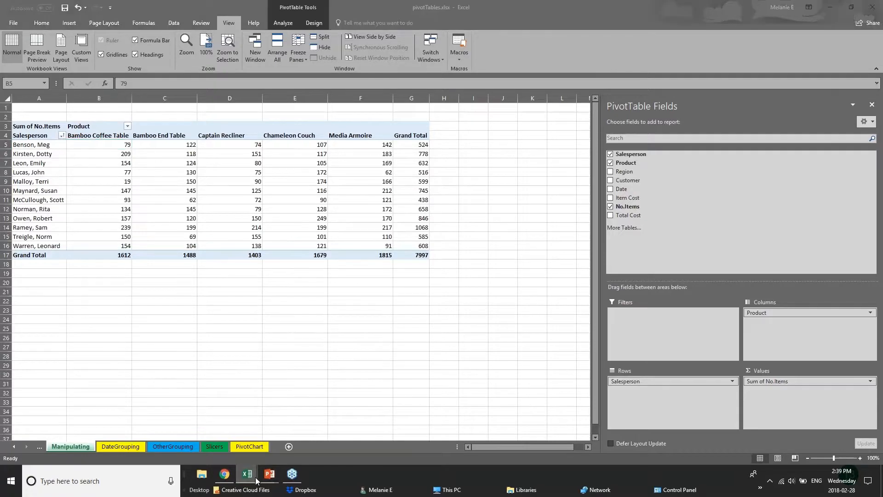
Step: Switch to the 01 - Examples.xlsx workbook and open its 2017 Budget sheet
mouse_move(258, 480)
click(137, 446)
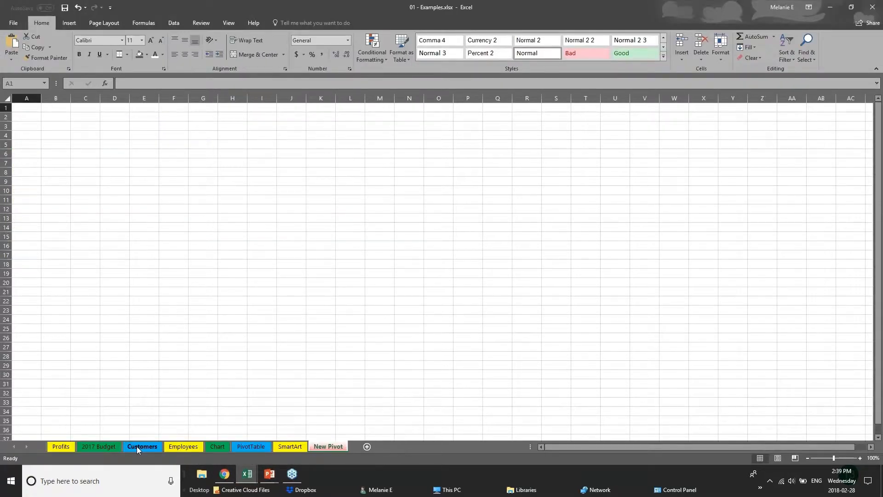
click(136, 446)
click(98, 446)
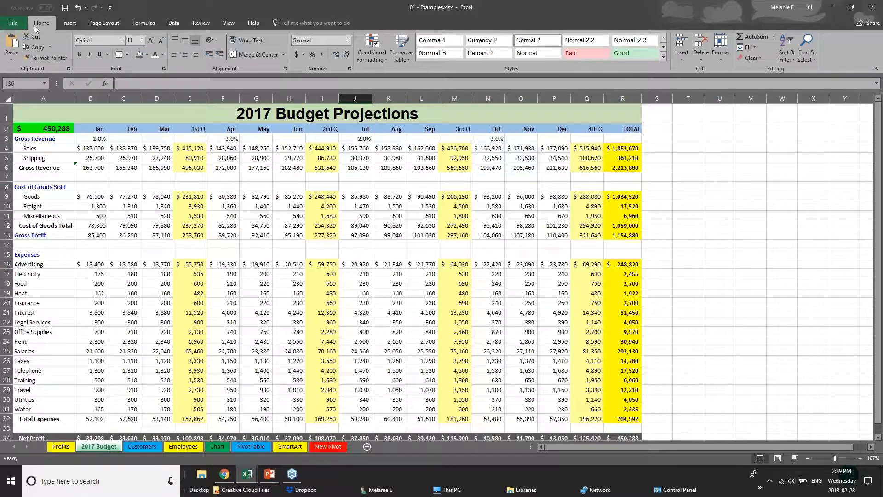
Step: Save 01 - Examples.xlsx, view the Save As choices, then open the Print preview
click(11, 26)
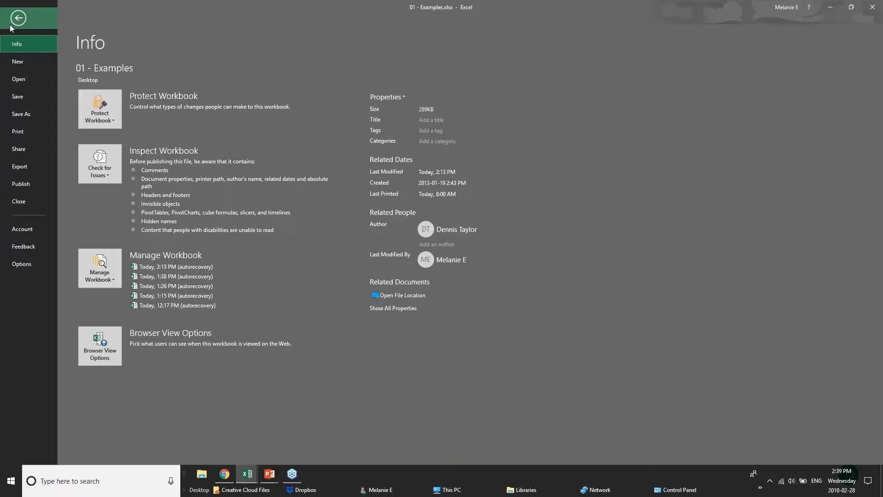
click(37, 98)
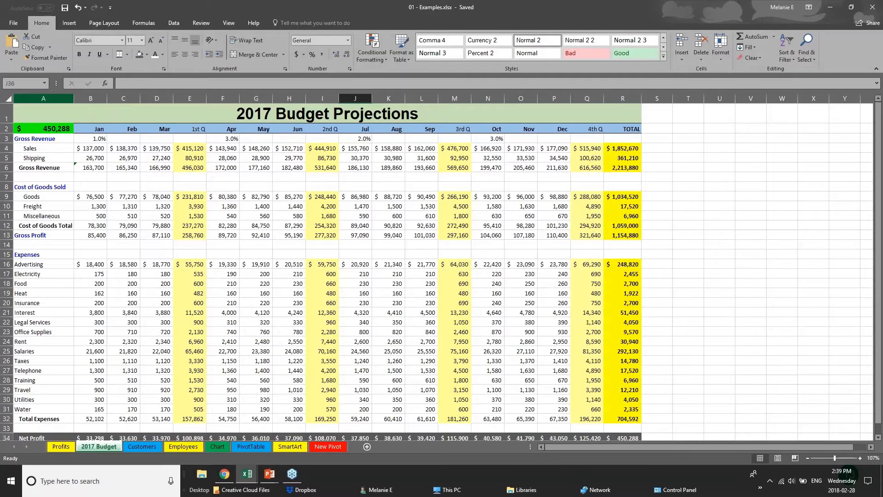
click(10, 22)
click(21, 120)
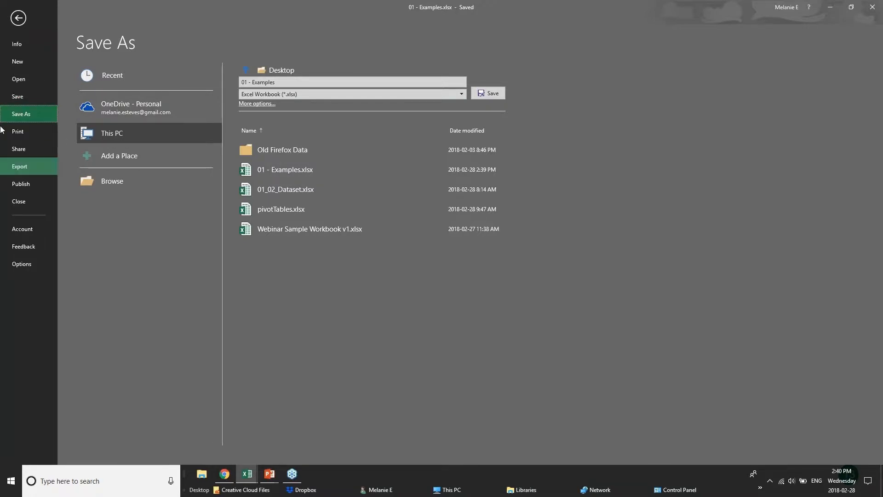
click(17, 131)
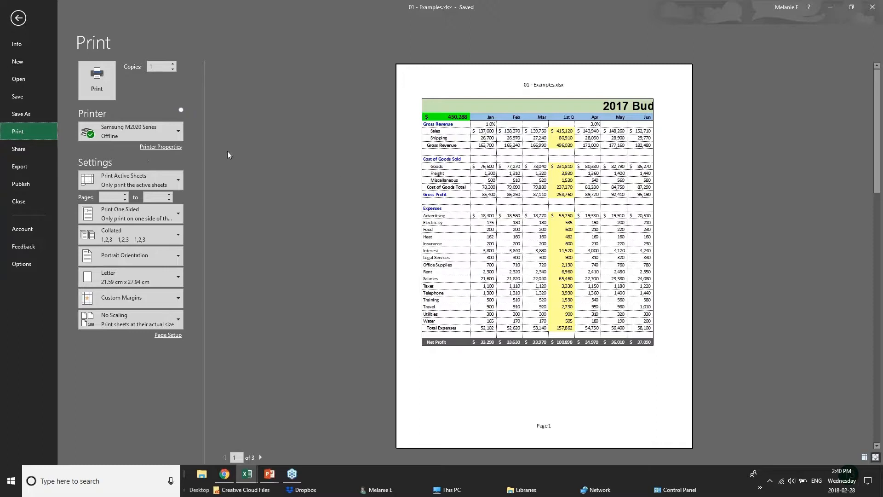
Step: Choose Microsoft Print to PDF as the printer
mouse_move(161, 137)
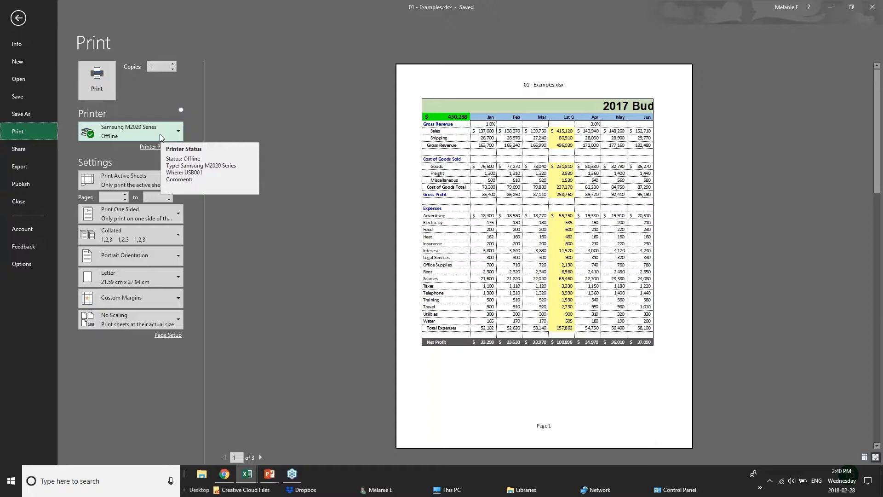
click(161, 133)
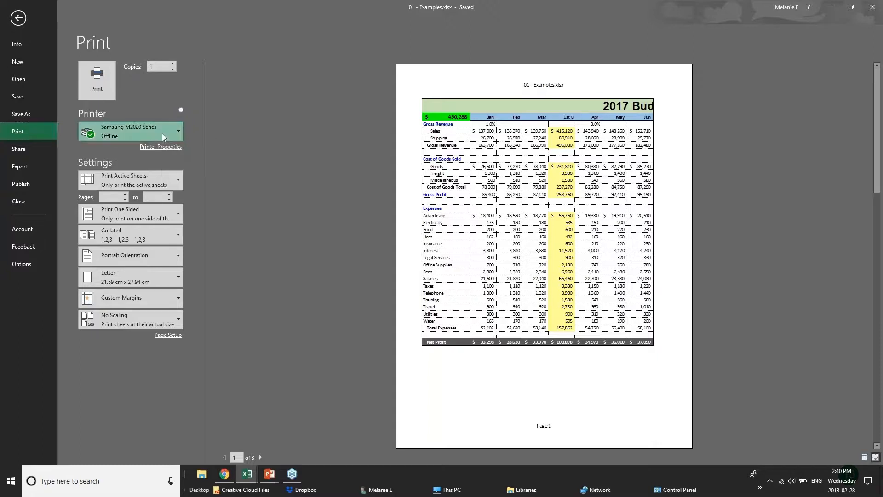
click(158, 174)
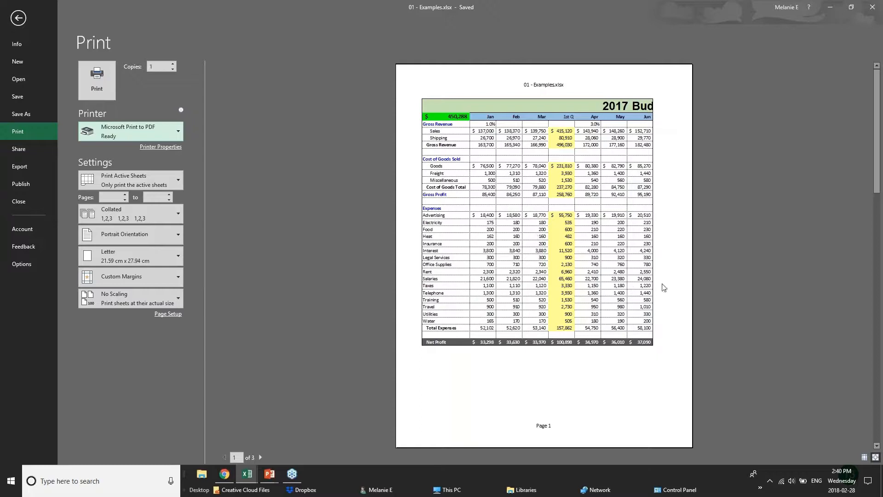
Step: Page through the 3-page preview, then switch the orientation to Landscape
click(261, 458)
click(261, 457)
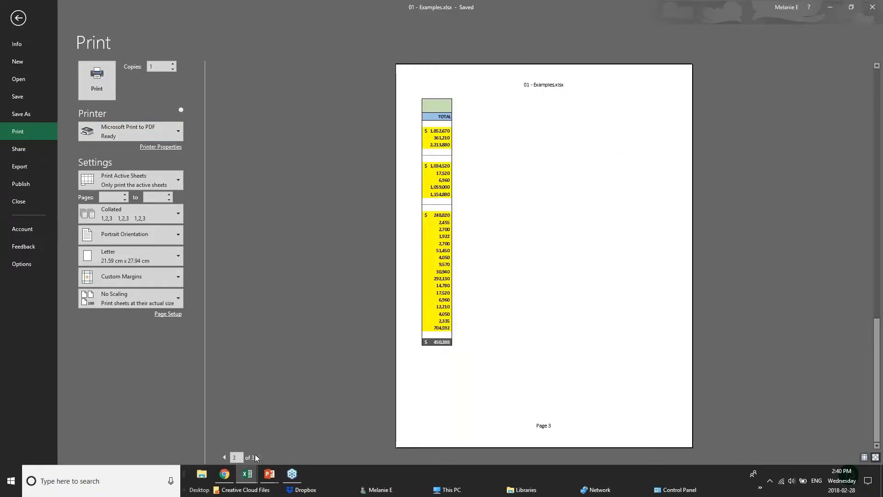
click(224, 457)
click(224, 458)
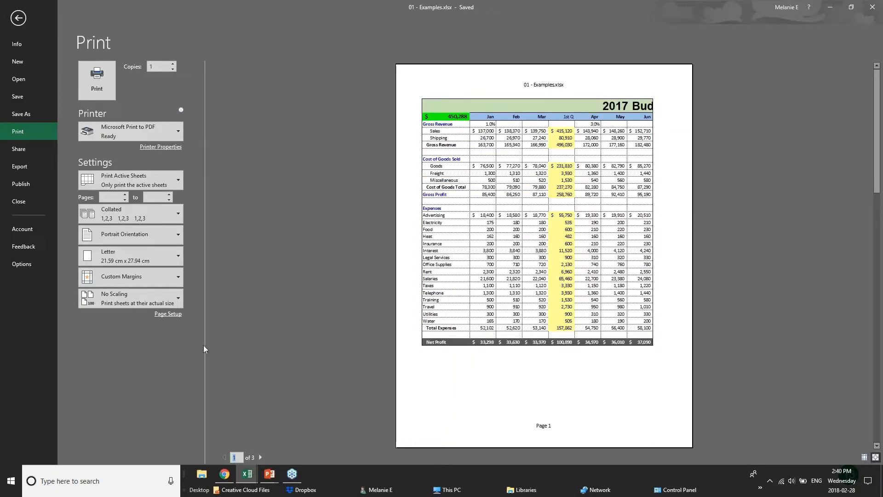
click(166, 239)
click(138, 254)
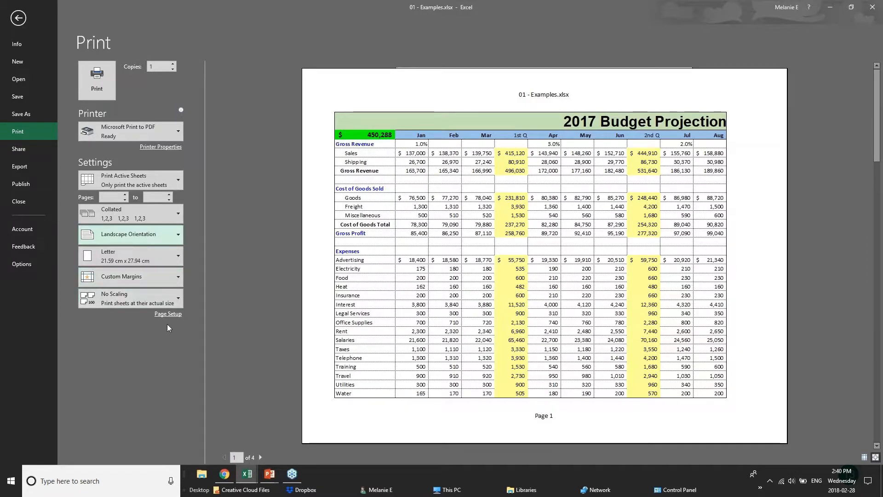
Step: Try printing only the selection, then revert to printing the active sheets
click(177, 177)
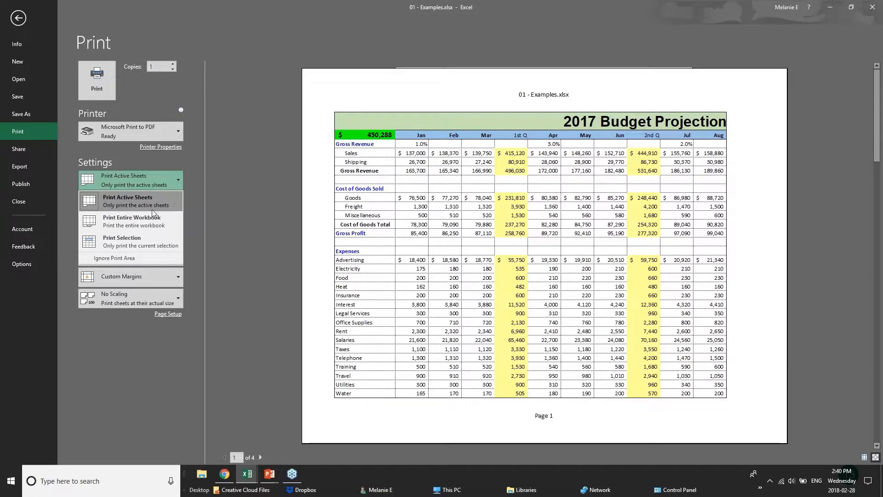
click(154, 240)
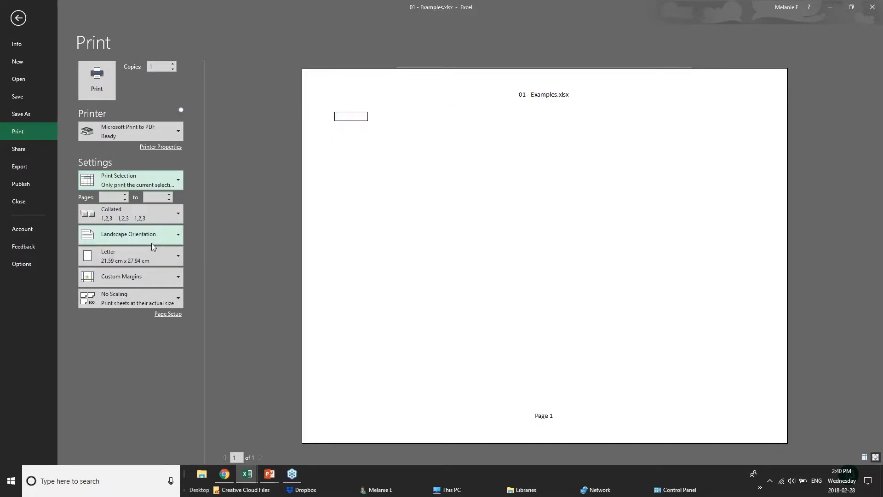
click(151, 182)
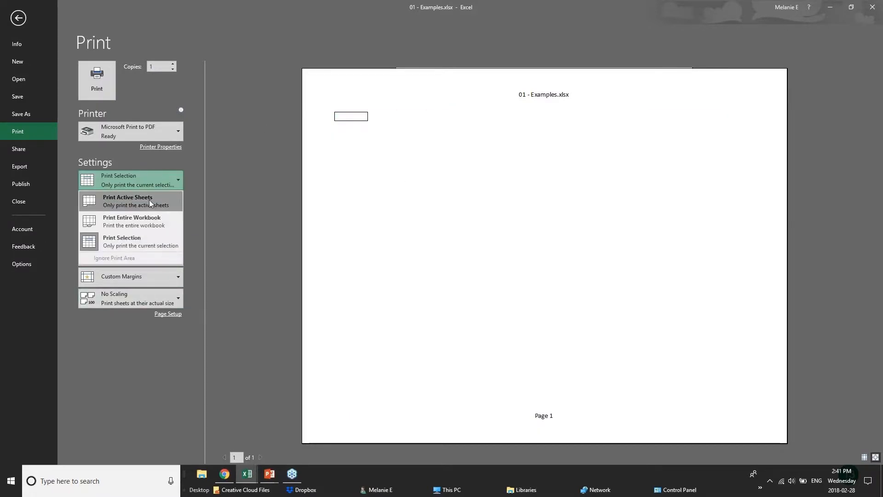
click(148, 208)
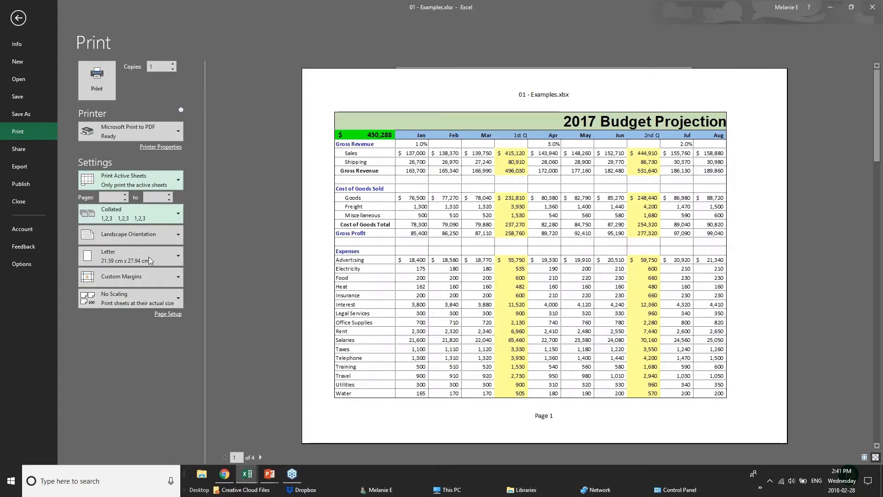
Step: Apply Narrow margins to the printout and bring up the Page Setup dialog
click(174, 276)
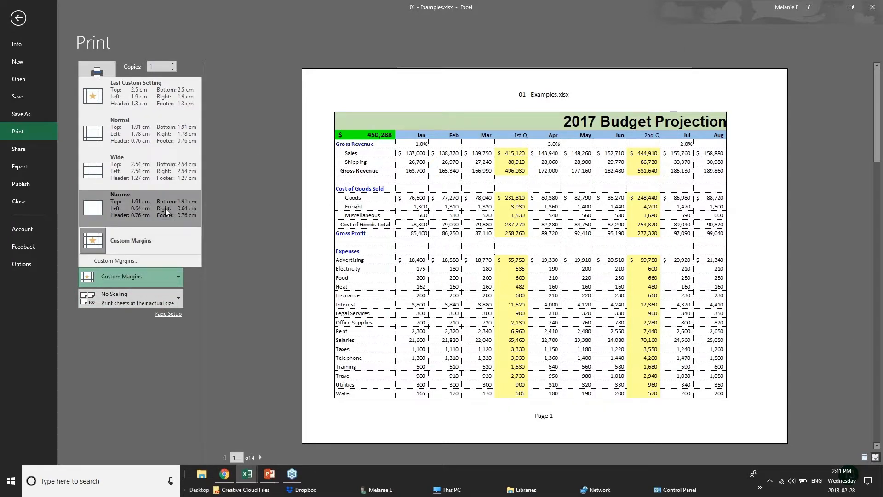
click(138, 205)
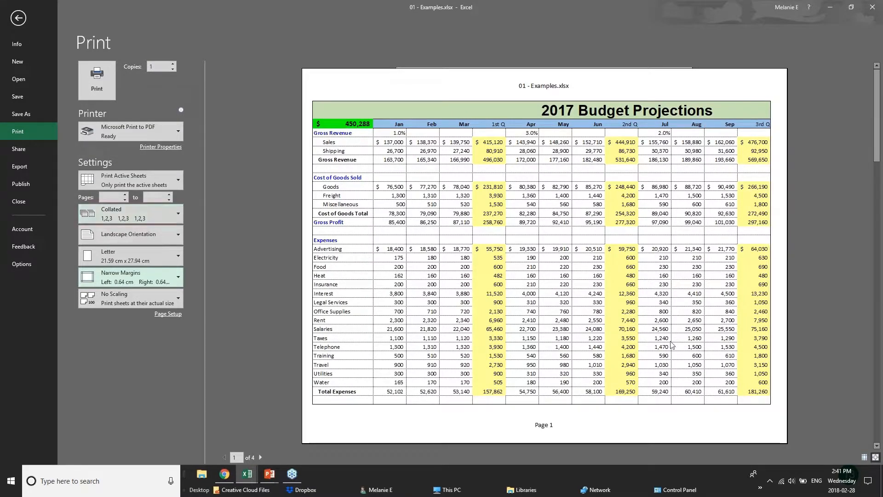
click(166, 318)
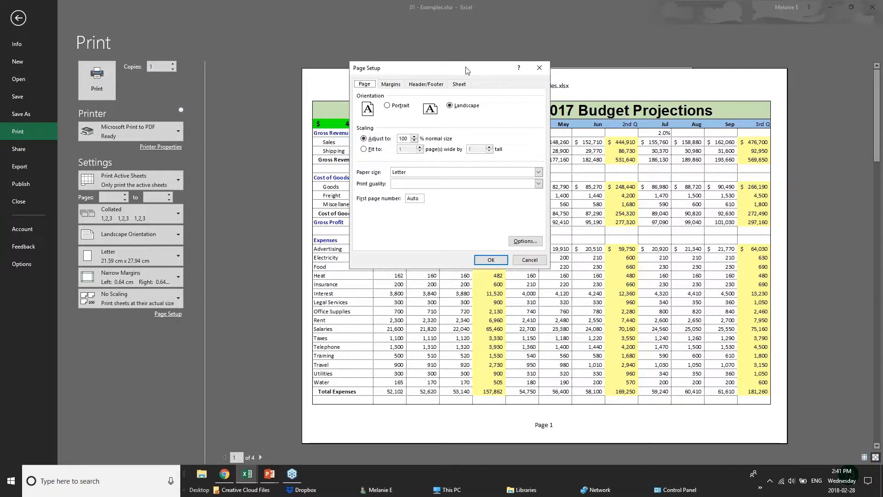
Step: Set the print scaling to fit 1 page wide by 1 page tall
click(414, 140)
click(414, 140)
click(414, 137)
click(369, 150)
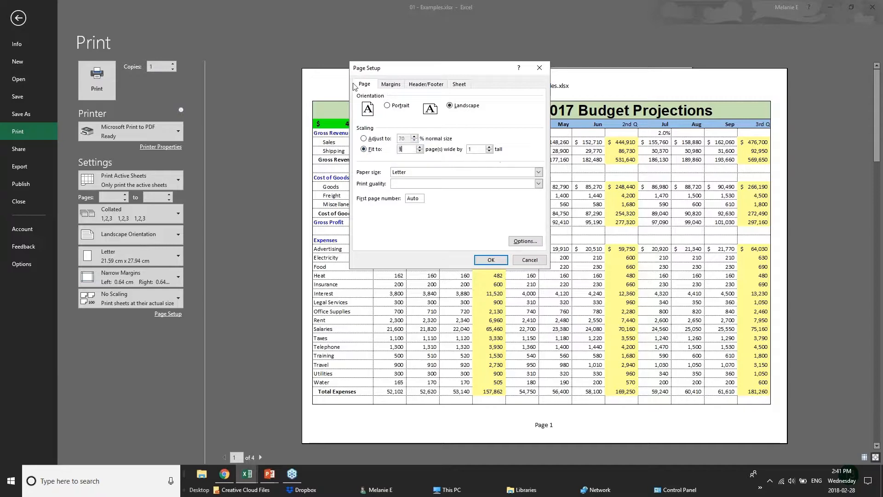
Step: Bring up the Custom Header editor from the Header/Footer settings
click(389, 84)
click(425, 86)
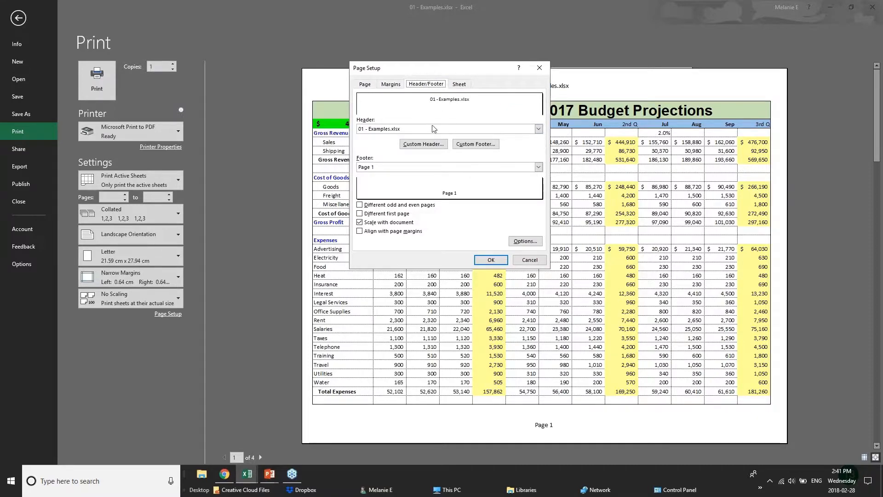
click(413, 130)
click(413, 130)
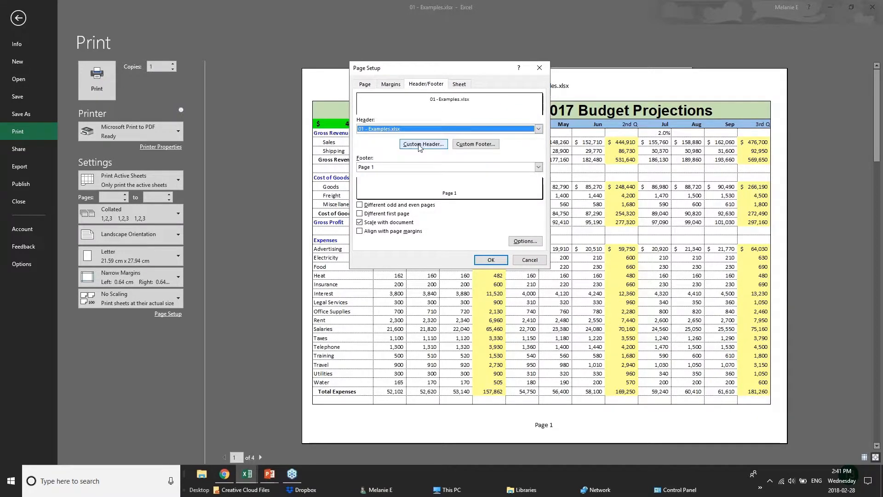
click(425, 143)
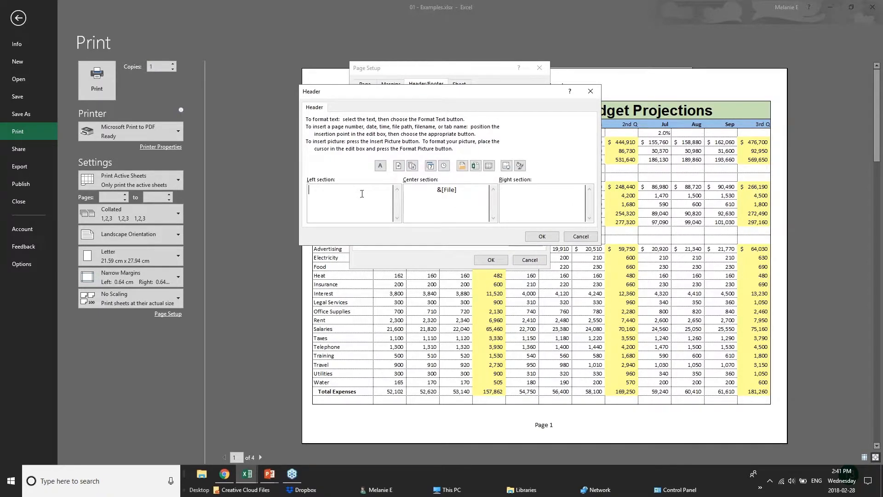
Step: Enter BUDGET PROJECTIONS in the left header section, fixing a typo
text(BUDGET PROJECTIONS)
Step: Replace the centre header's &[File] code with CONFIDENTIAL and confirm the header
drag(457, 190, 404, 189)
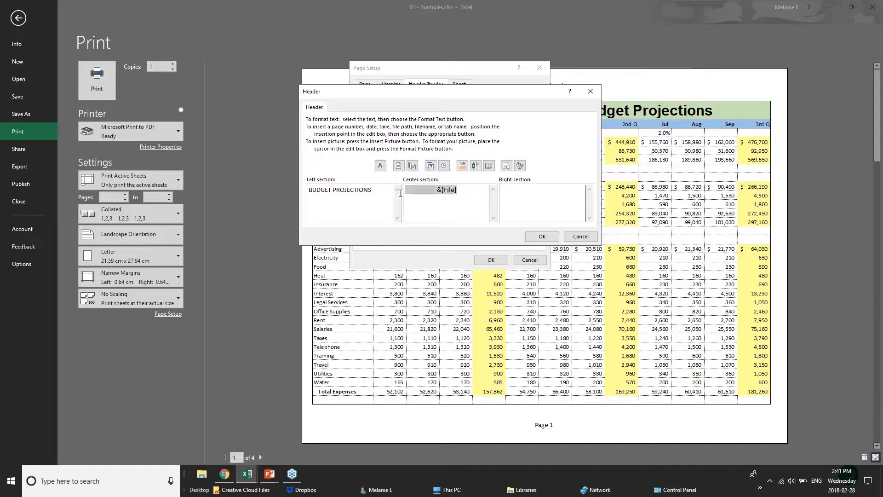
text(CONFIDENTIAL)
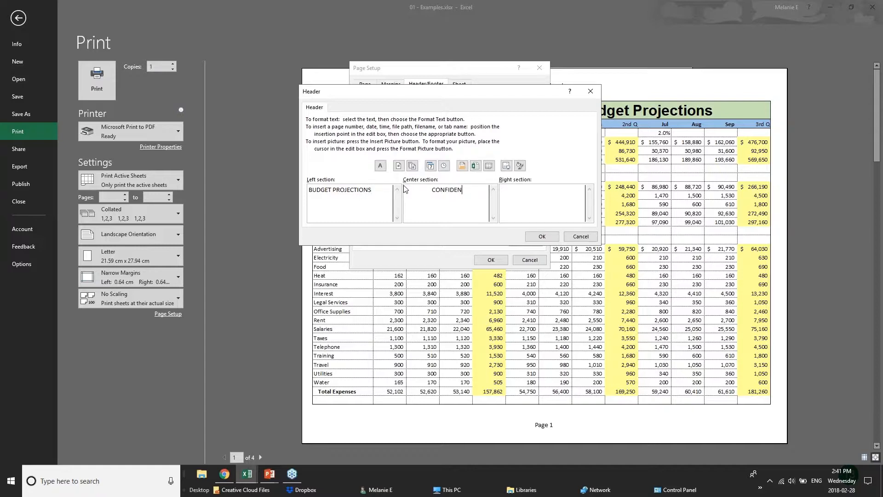
click(566, 196)
click(542, 236)
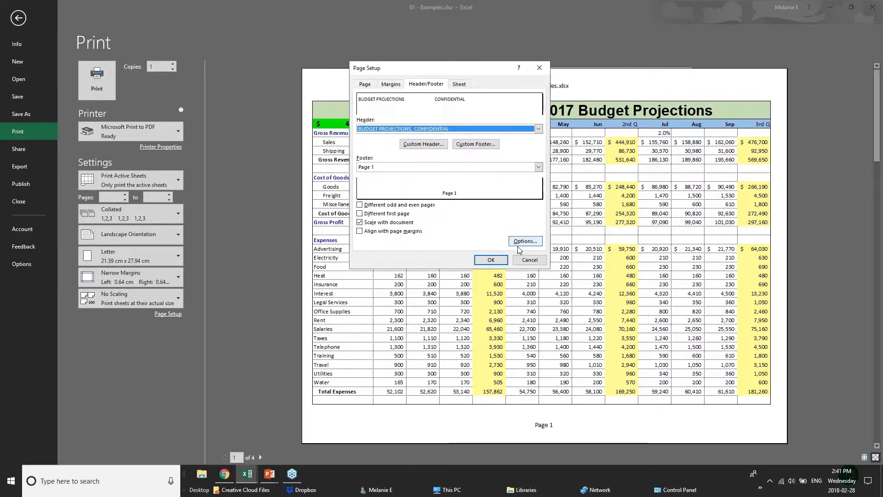
Step: Apply the Page Setup changes, then advance the PowerPoint slide show to the Sharing & Security slide
click(492, 260)
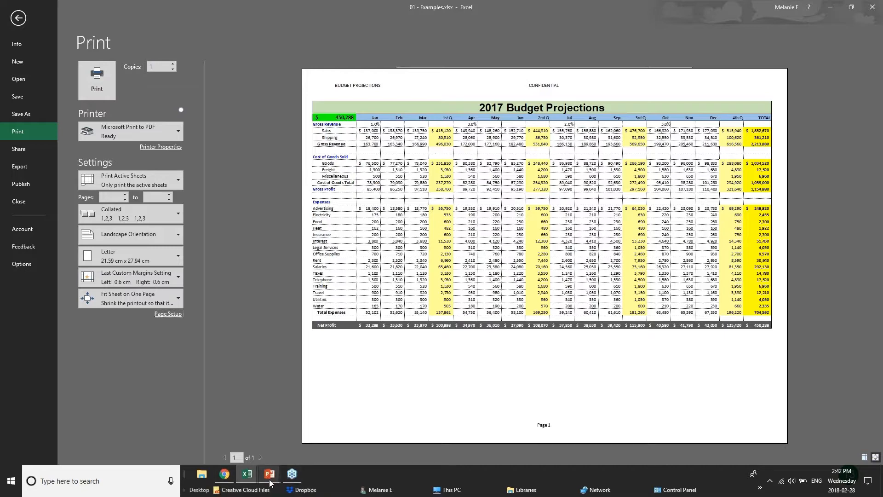
mouse_move(267, 481)
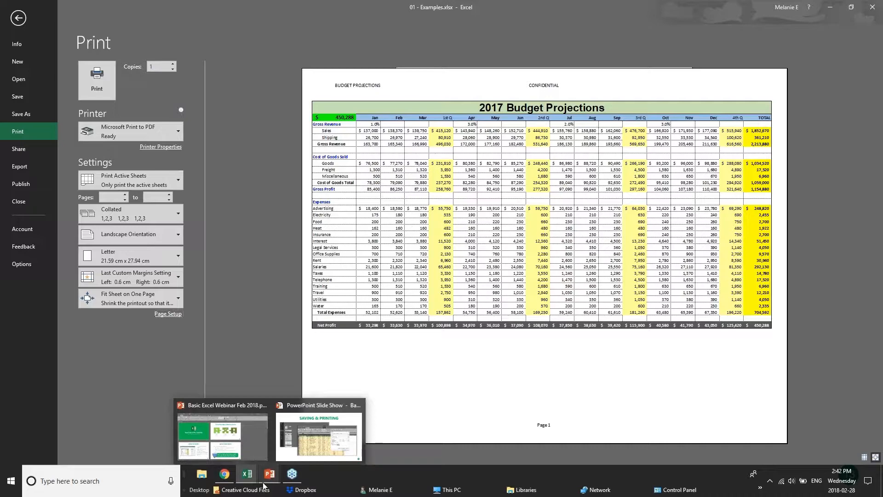
click(265, 483)
key(Right)
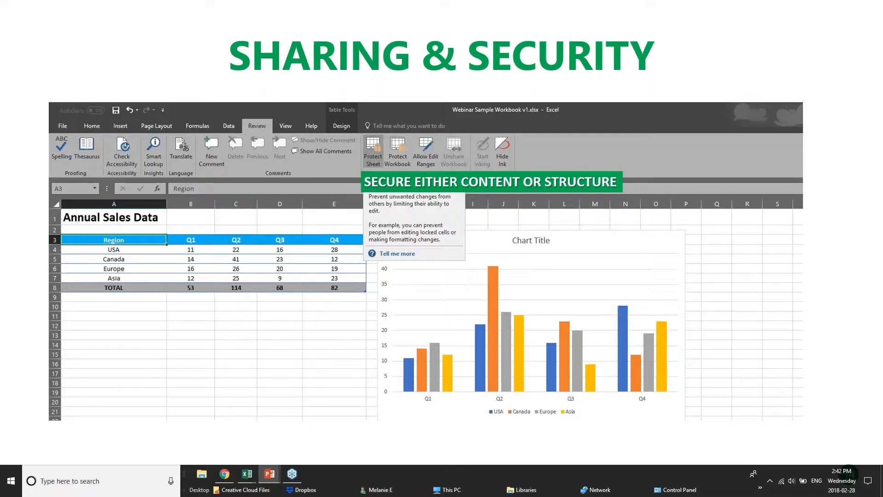
Step: Return from the browser to the Examples workbook and leave print preview
click(230, 475)
mouse_move(247, 474)
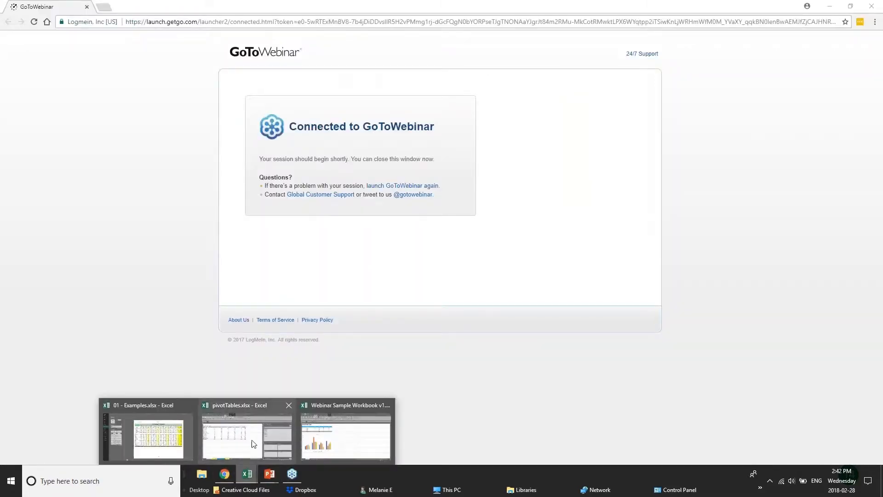
click(147, 432)
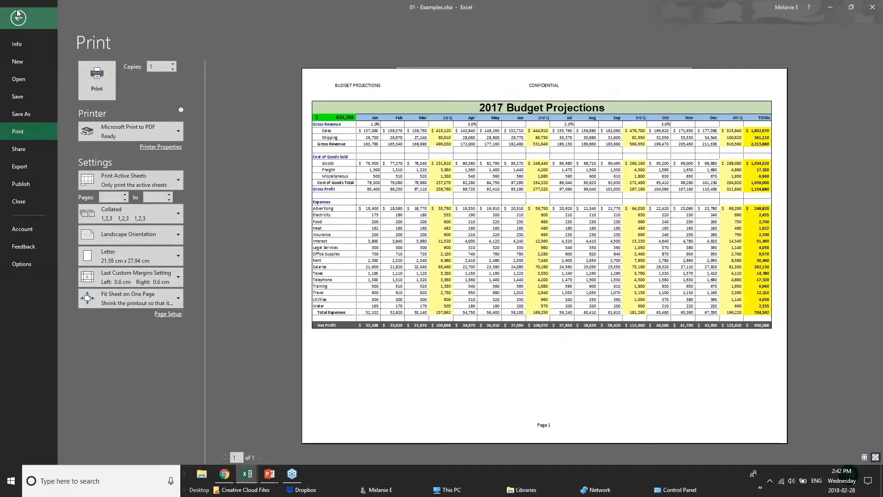
click(18, 15)
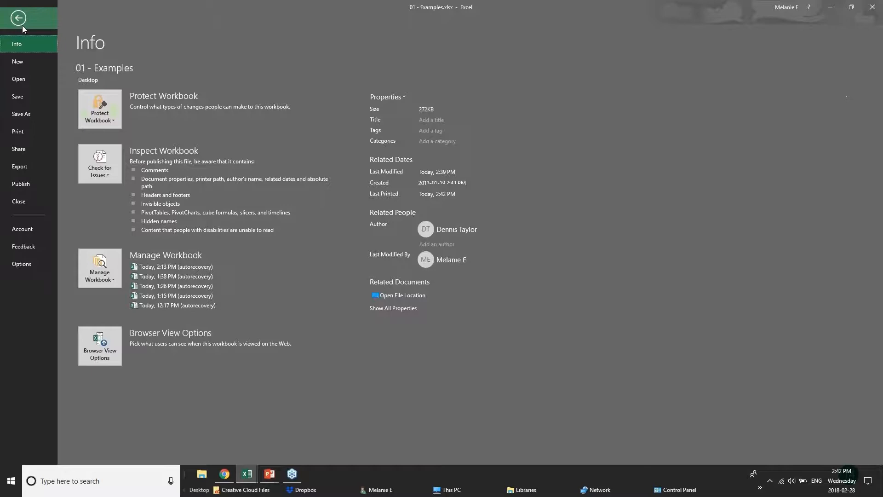
Step: Review the password fields in Save As > Tools > General Options, then cancel without setting any
click(16, 113)
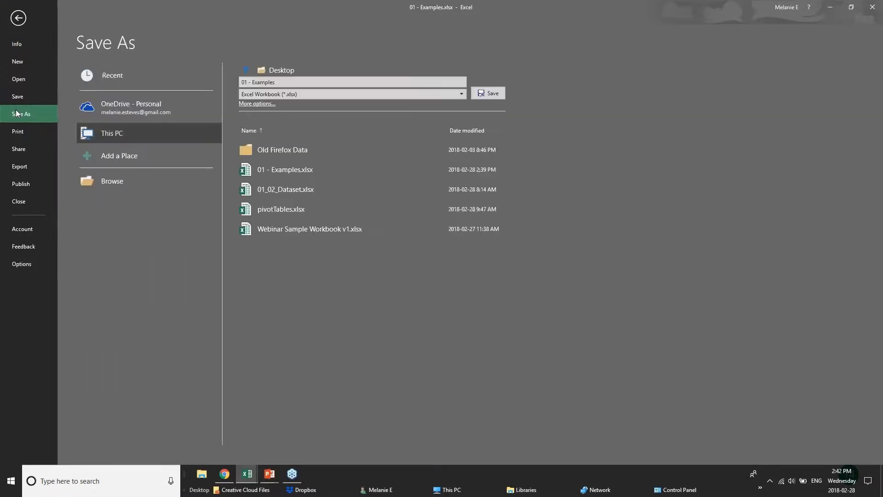
click(110, 112)
click(118, 136)
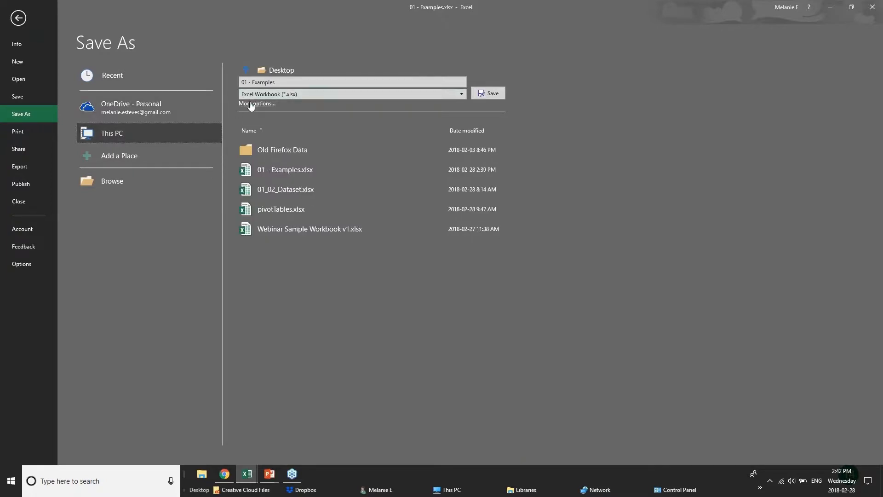
click(251, 105)
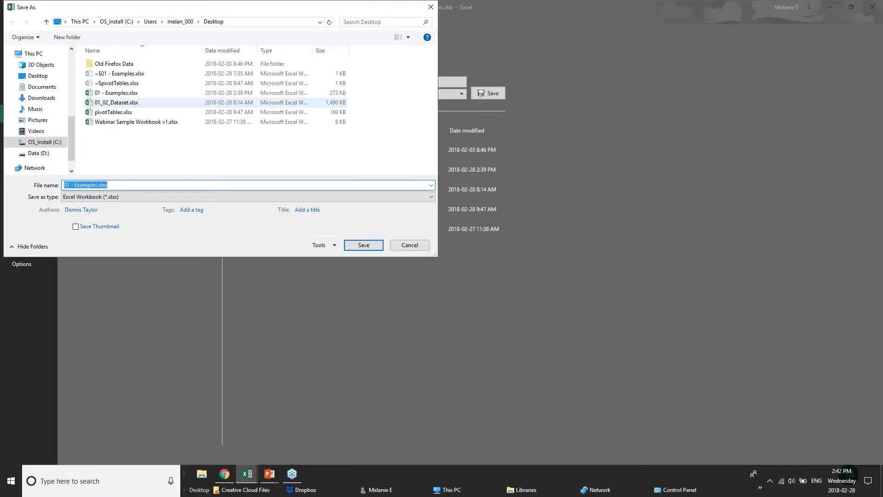
click(322, 245)
click(341, 276)
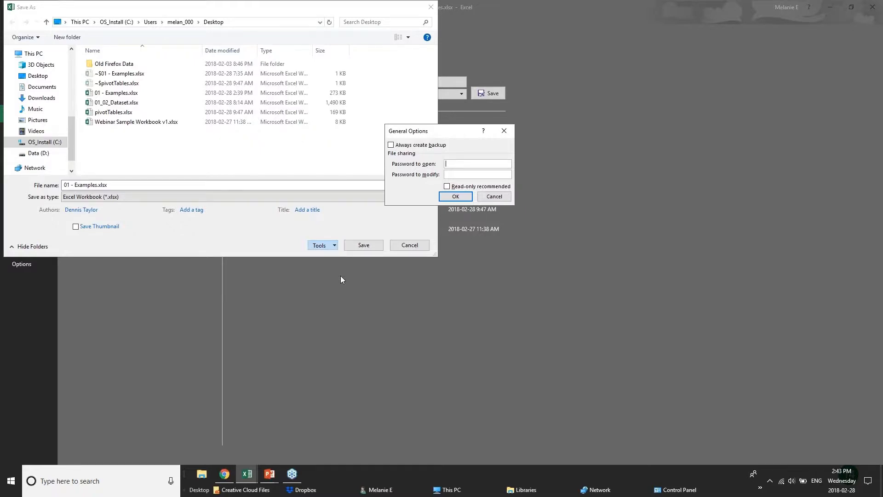
click(494, 196)
key(Escape)
key(Escape)
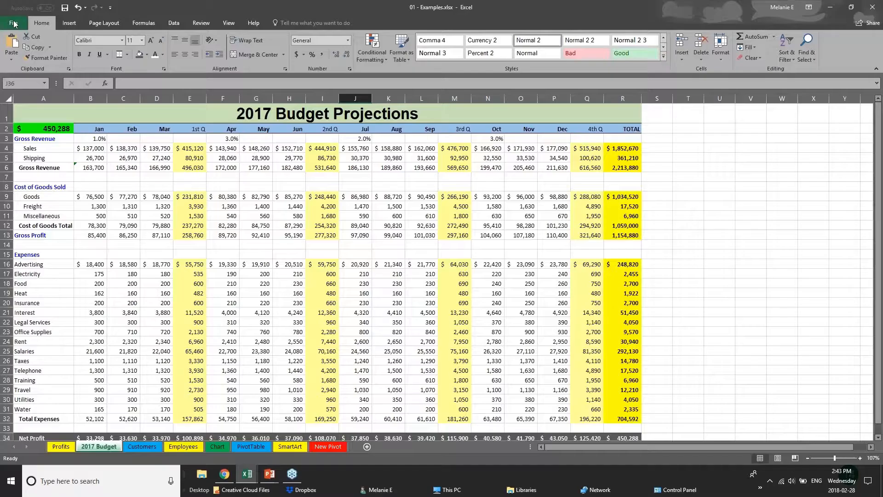
Step: Check the Gross Profit formula in E13, then move to the Employees sheet scrolled to the top
click(114, 250)
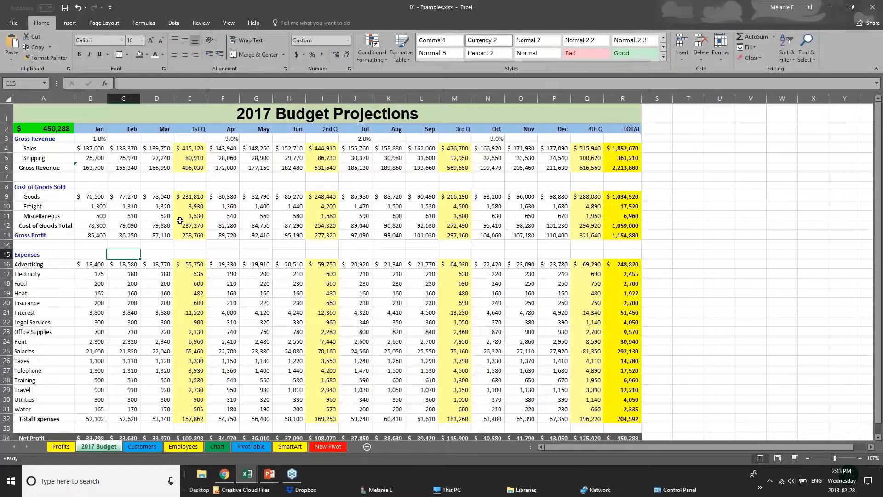
click(190, 236)
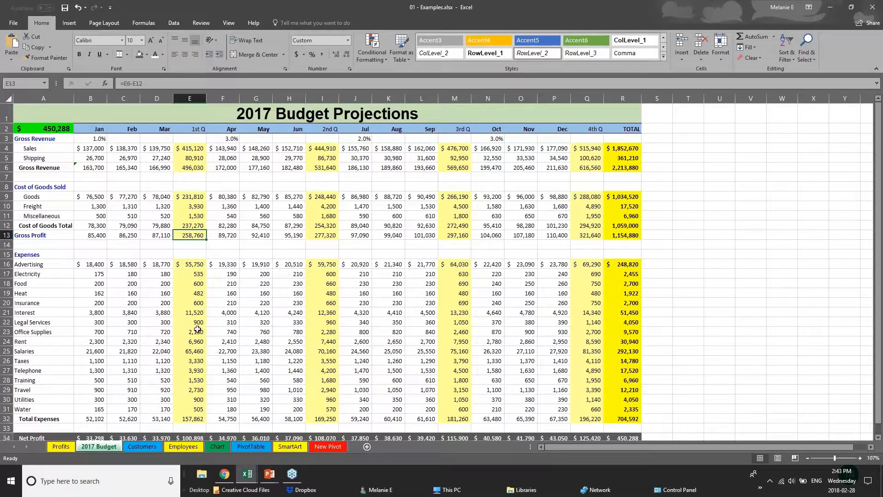
click(131, 443)
click(188, 446)
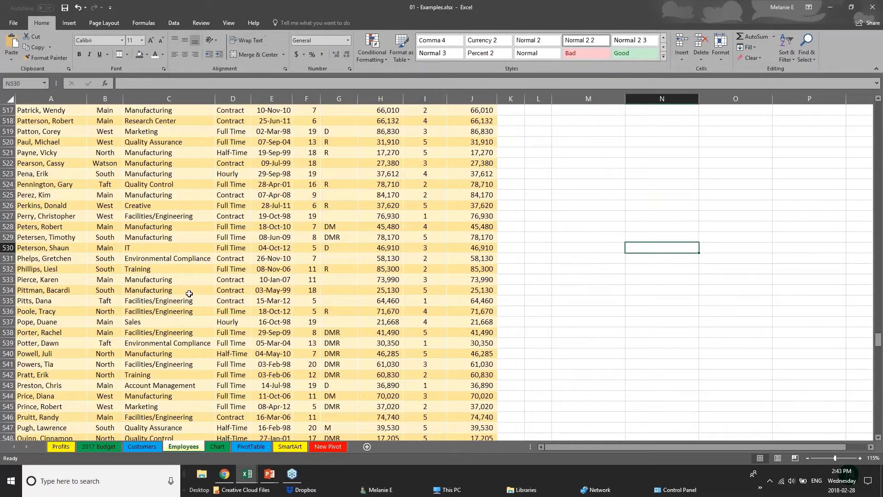
scroll(189, 294, up, 1)
drag(878, 340, 879, 108)
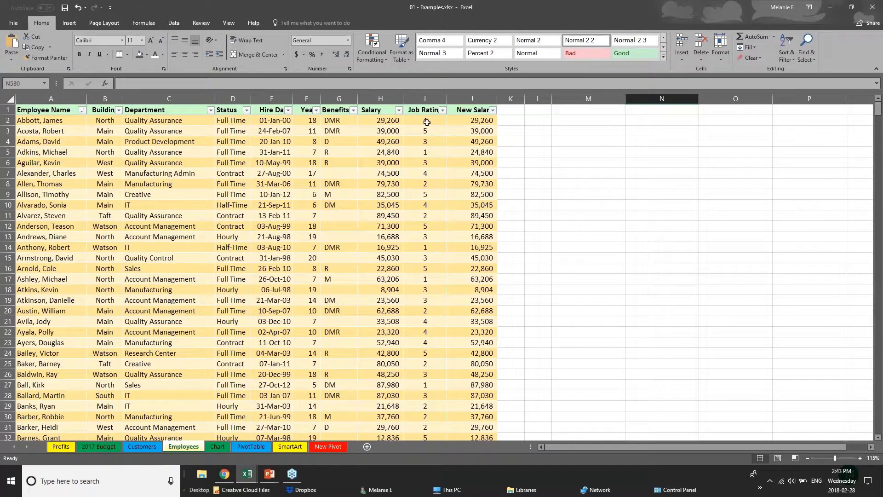
Step: Compare the New Salary formulas in J2 and J4 against the Salary values in column H
click(380, 121)
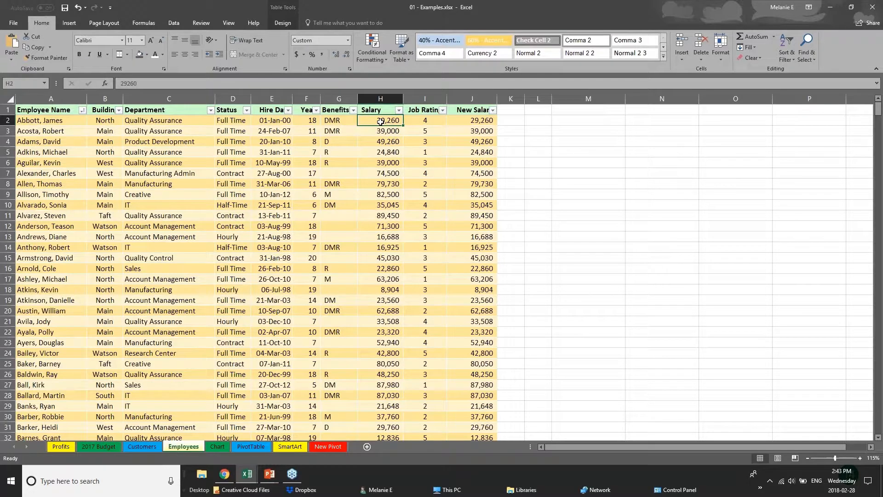
click(481, 121)
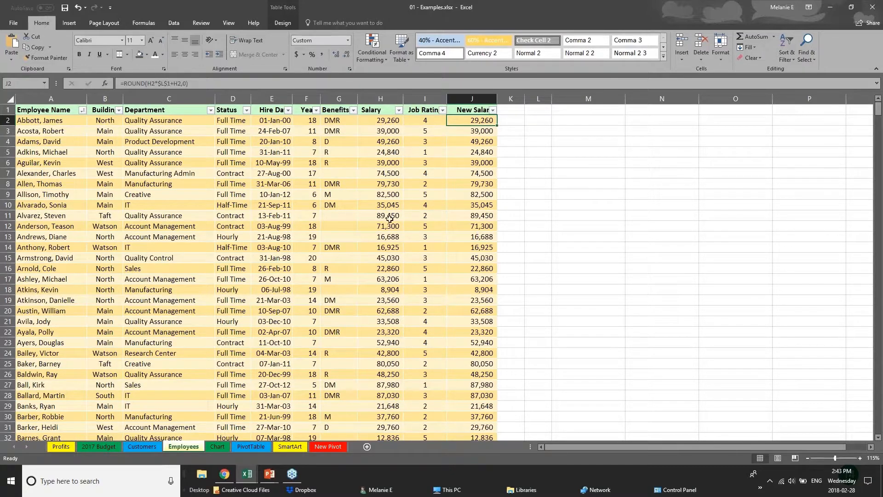
click(260, 292)
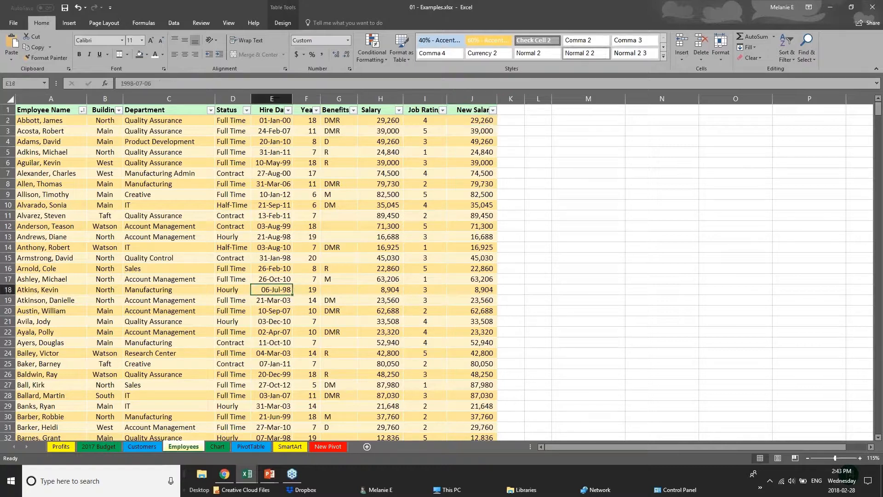
click(467, 110)
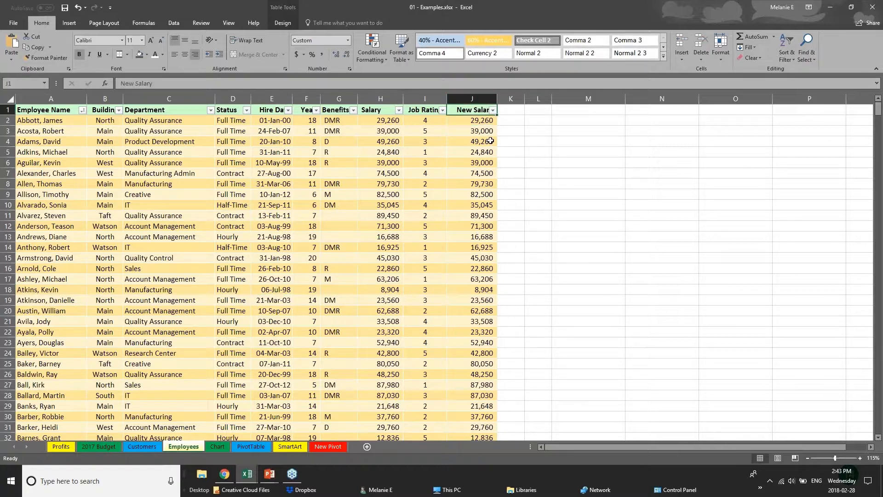
click(488, 121)
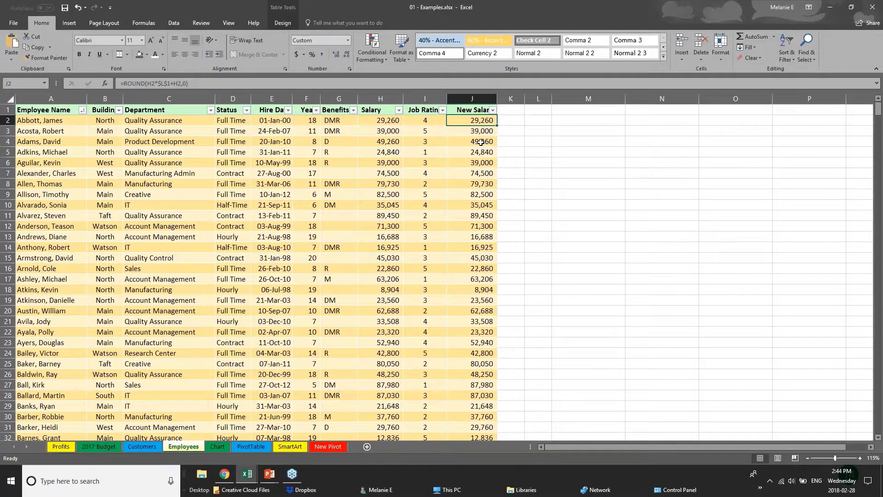
click(482, 139)
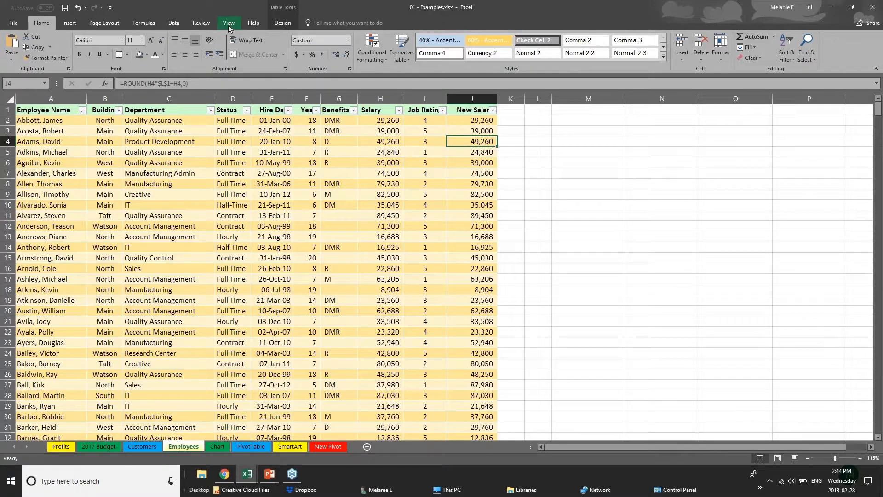
click(201, 22)
click(382, 204)
click(382, 122)
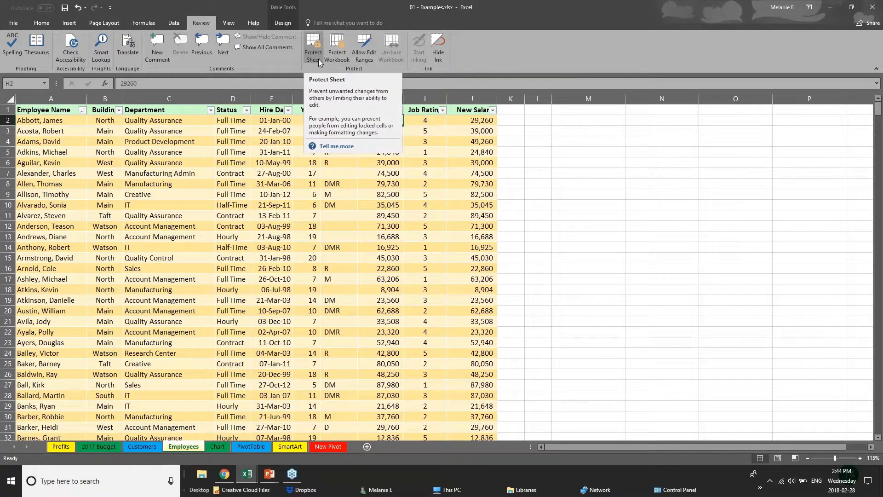
click(295, 197)
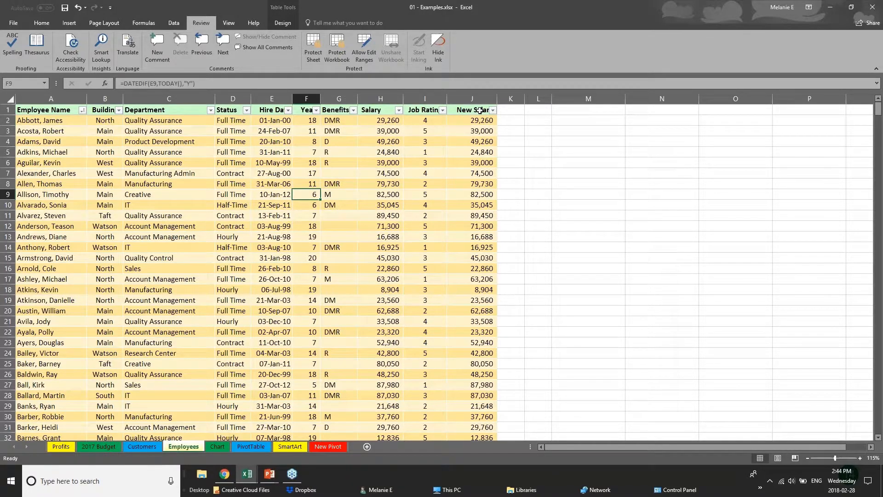
drag(474, 113, 476, 216)
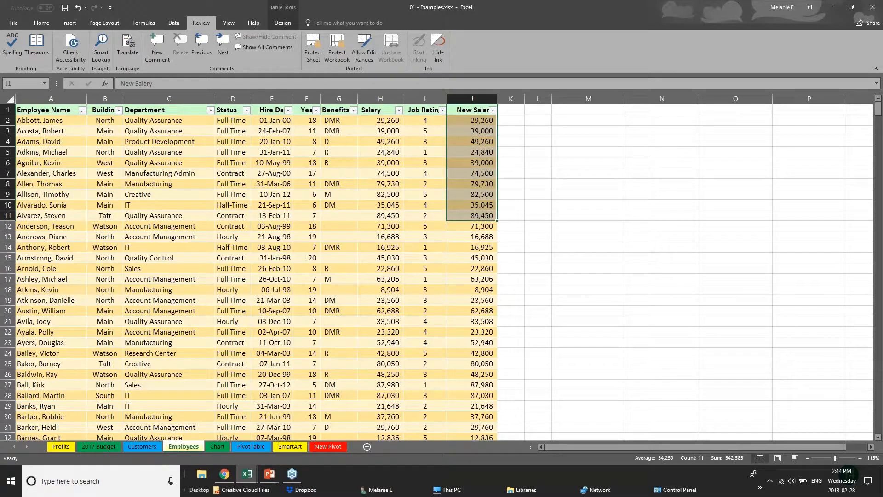
click(384, 96)
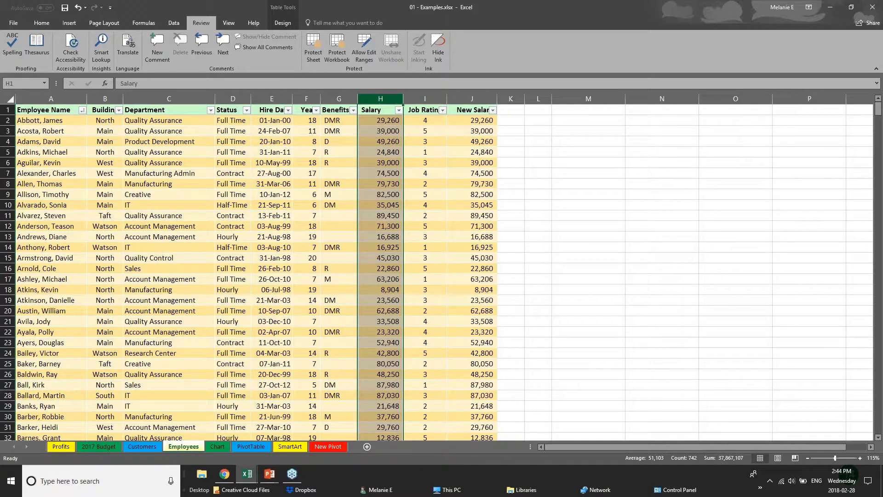
click(312, 56)
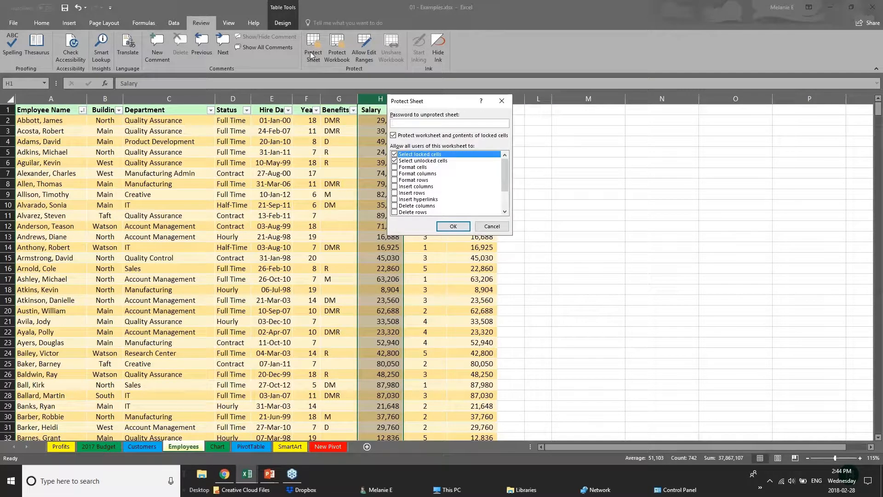
text(pa)
click(491, 226)
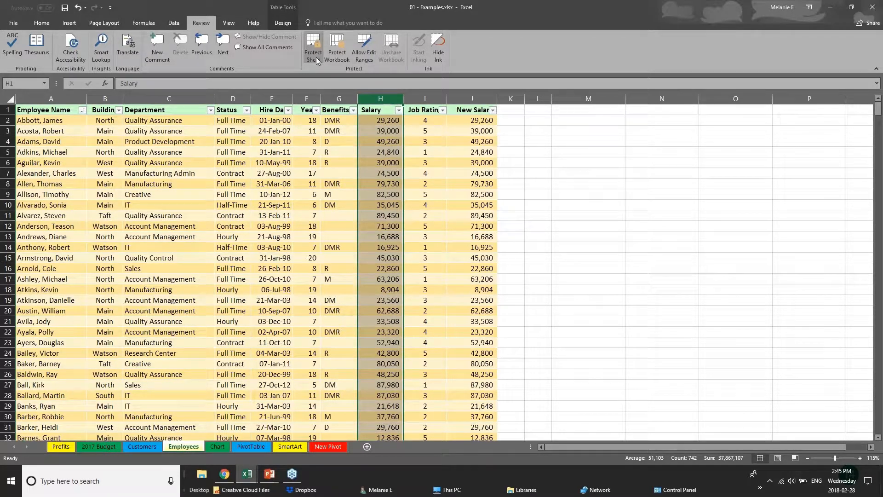
click(259, 371)
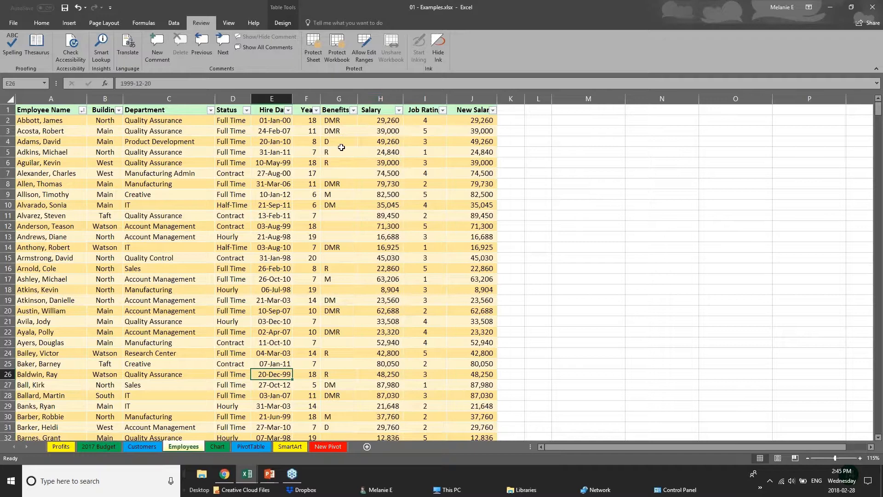
click(315, 58)
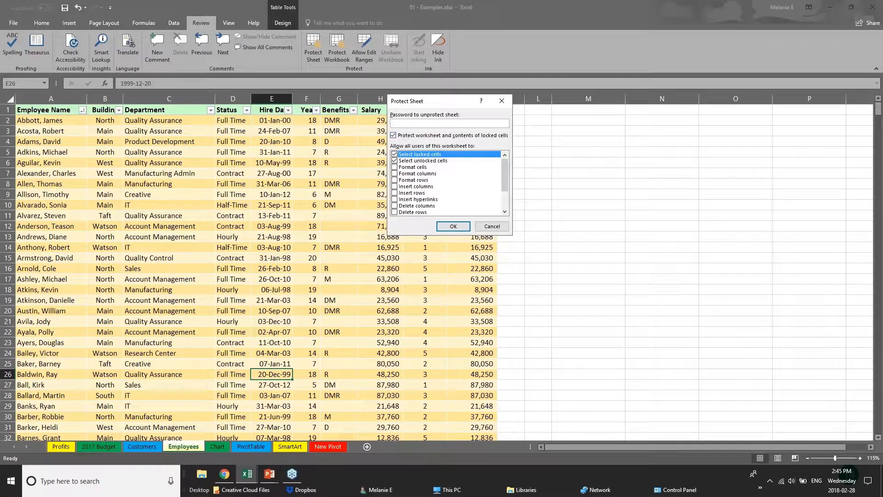
click(407, 124)
text(••)
click(394, 155)
drag(505, 181, 506, 211)
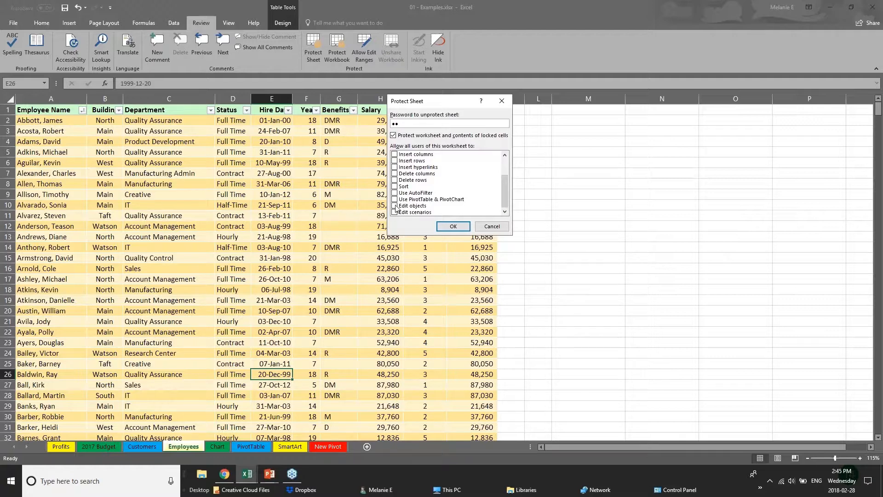
click(396, 206)
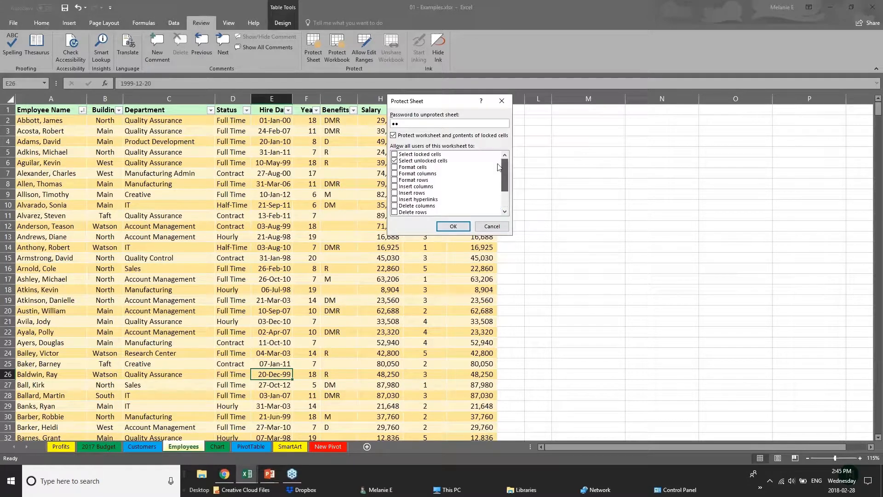
drag(505, 188, 505, 171)
click(477, 224)
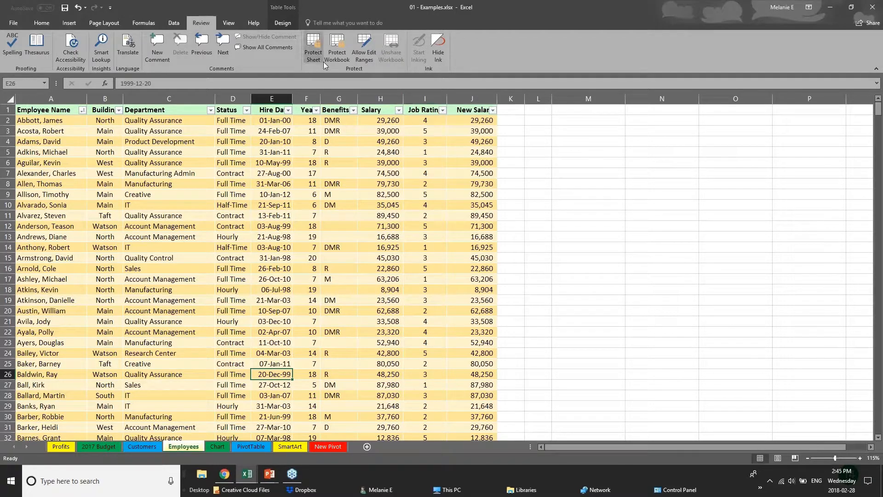
click(375, 166)
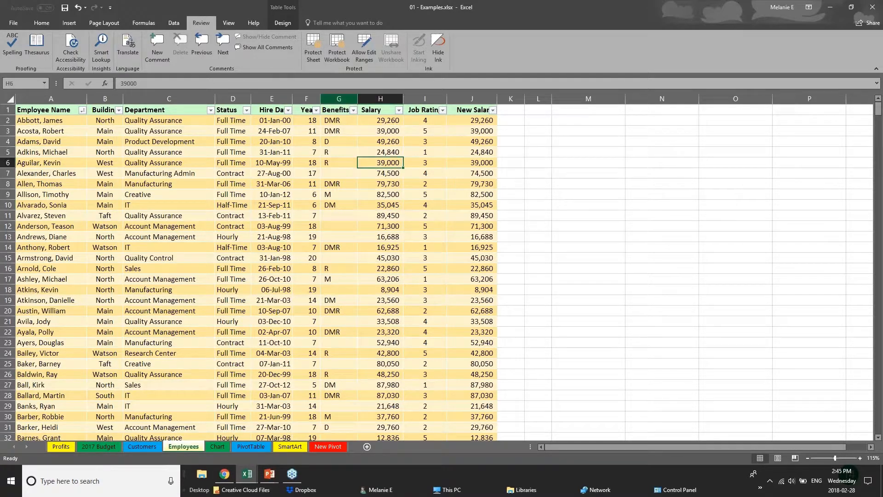
click(337, 54)
click(491, 200)
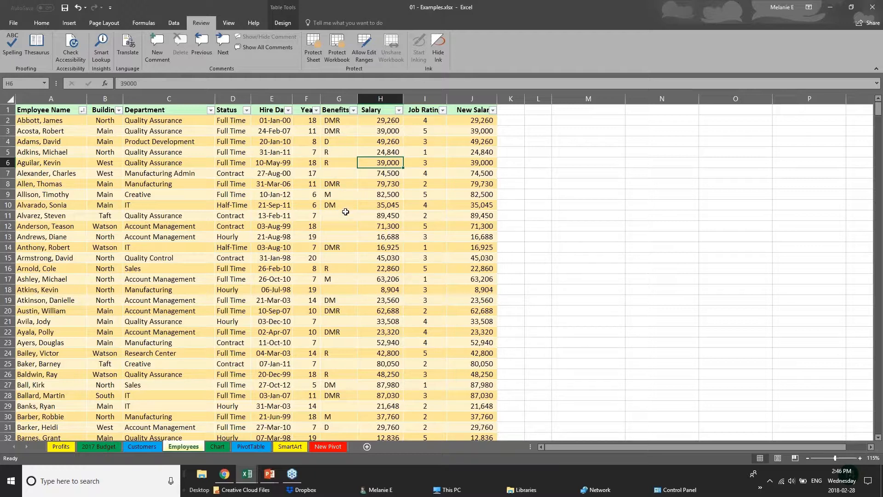
click(271, 99)
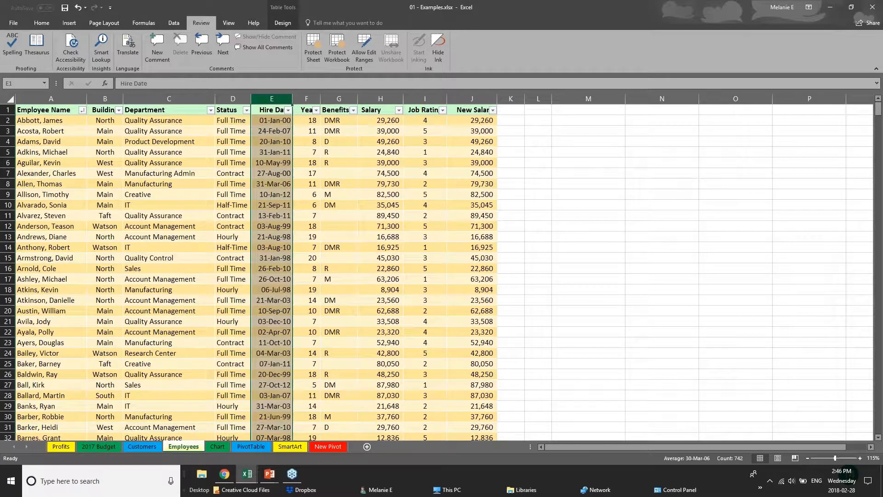
click(307, 98)
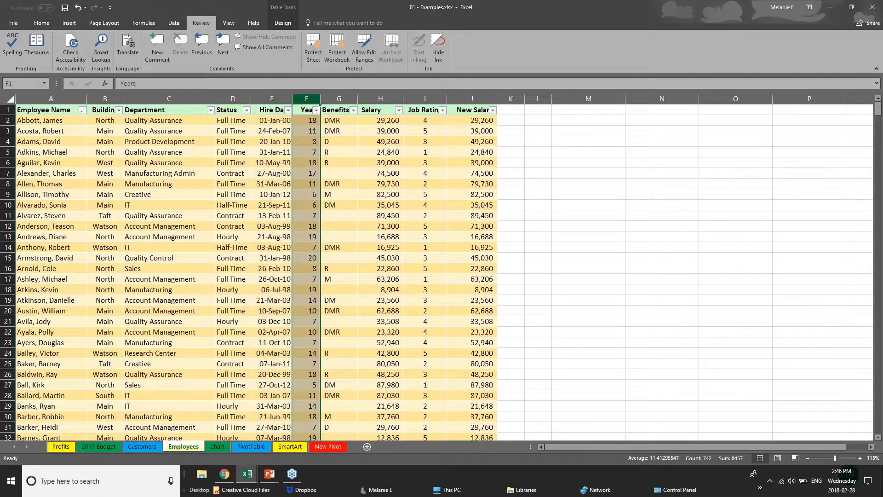
click(385, 98)
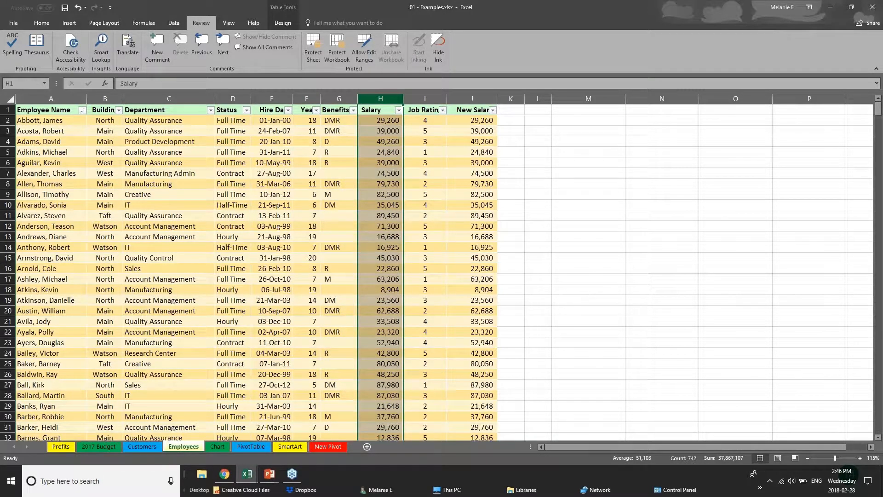
Step: Hide column H (Salary) and column J (New Salary) from their header shortcut menus
right_click(385, 100)
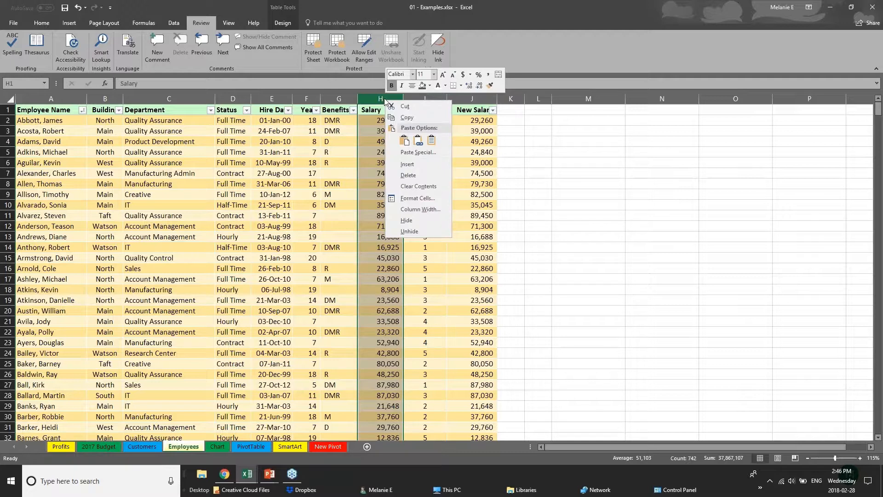
click(407, 220)
click(417, 95)
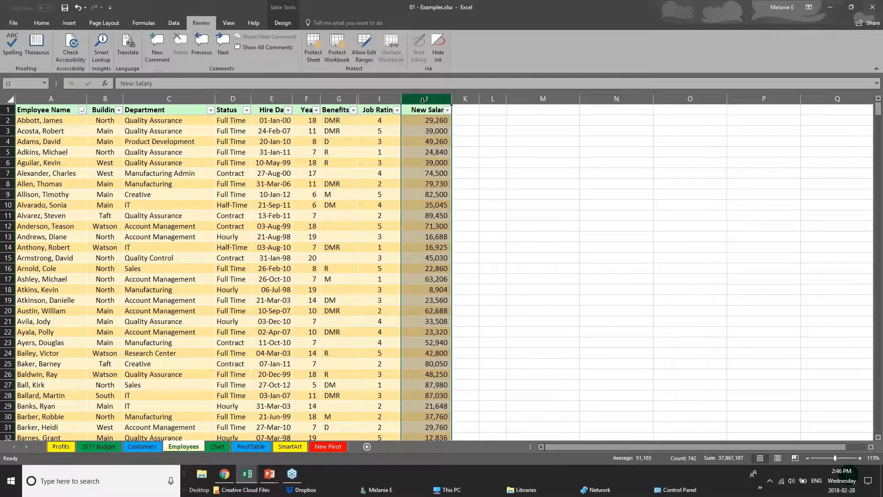
right_click(423, 101)
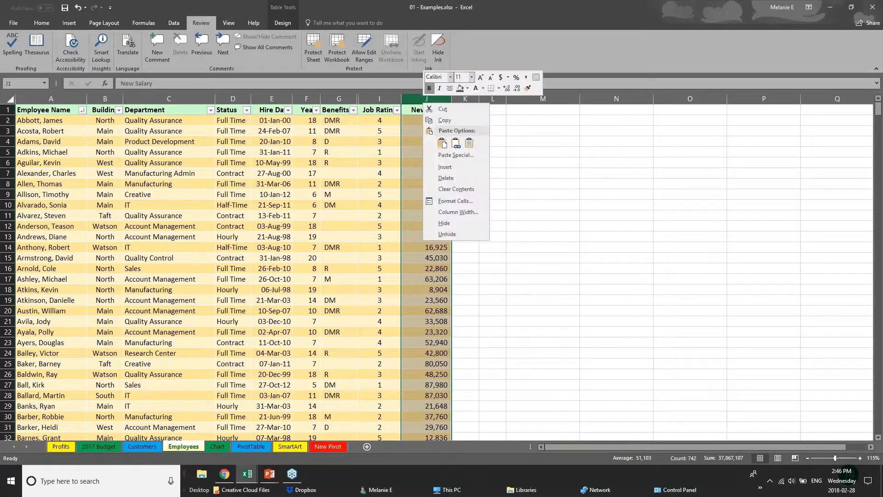
click(445, 222)
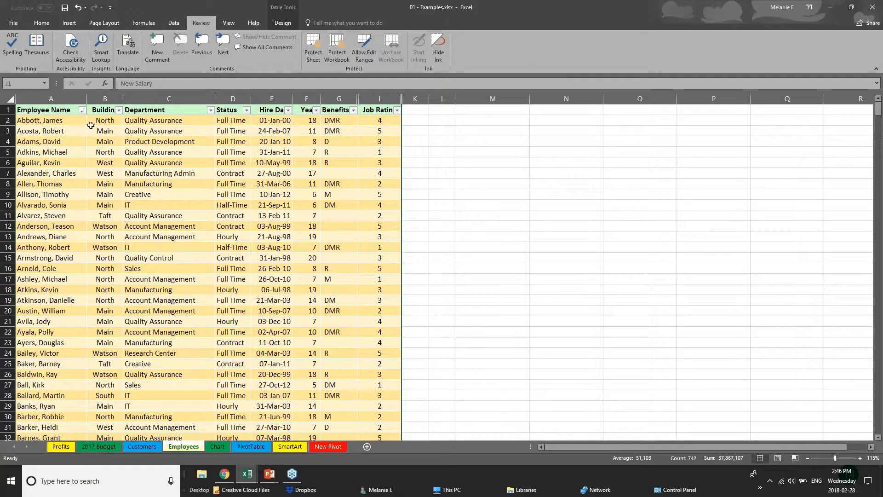
Step: Protect the workbook structure with a password entered twice, then click cells G8 and C14
click(342, 46)
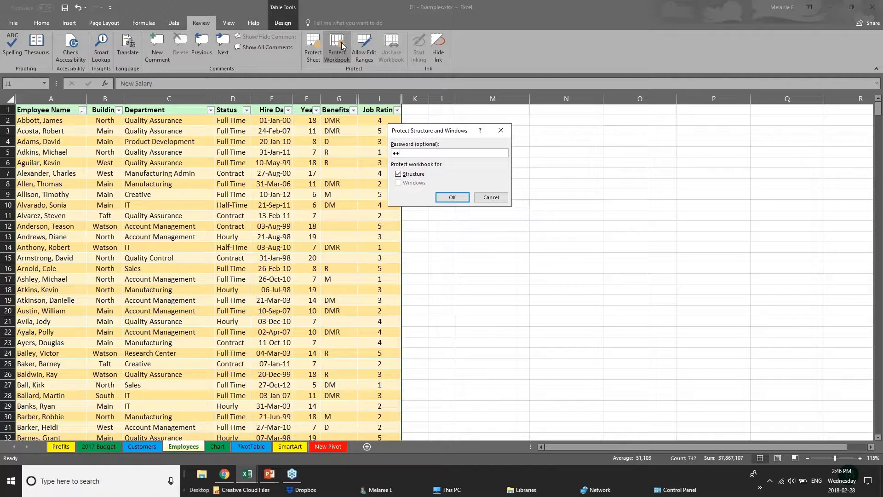
key(Return)
text(•)
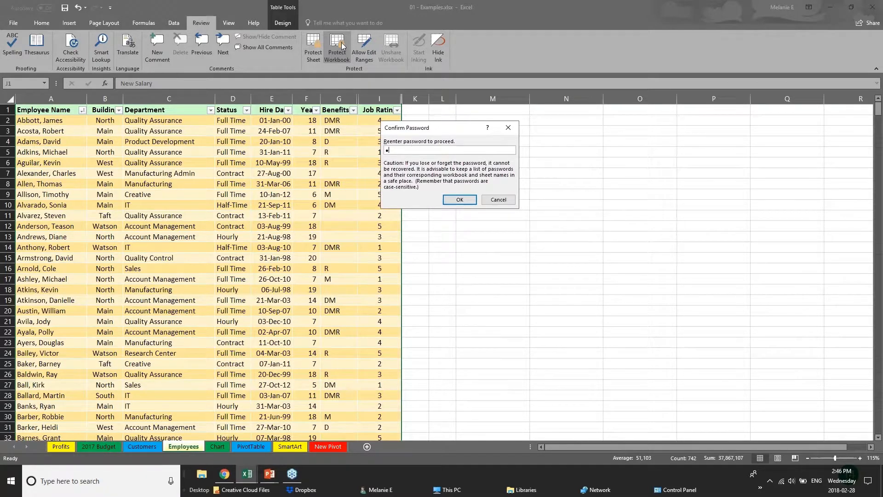
text(•)
key(Return)
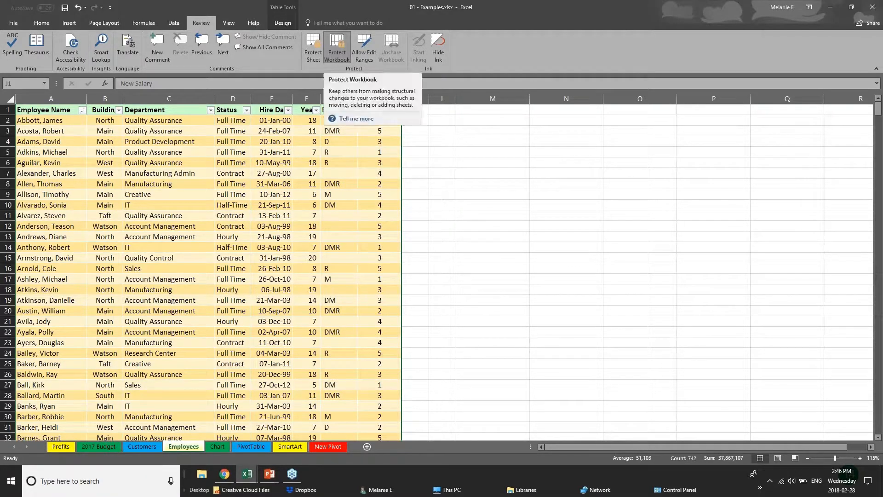
click(341, 184)
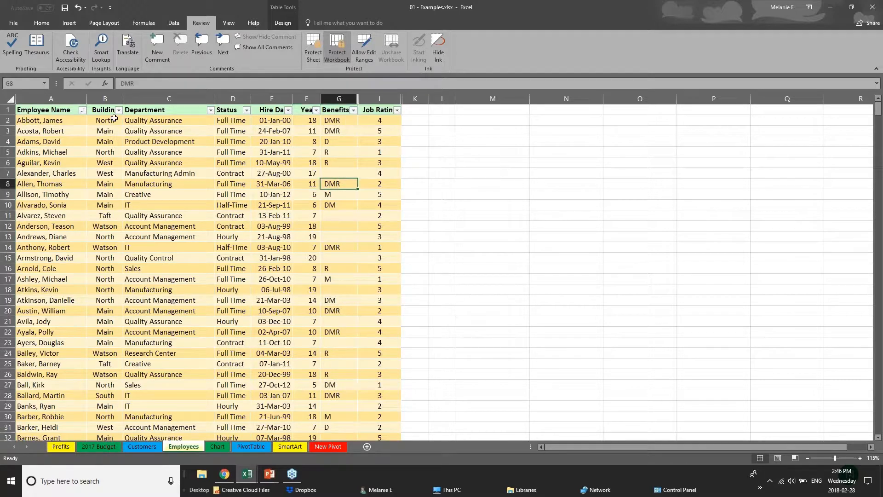
click(105, 163)
click(131, 247)
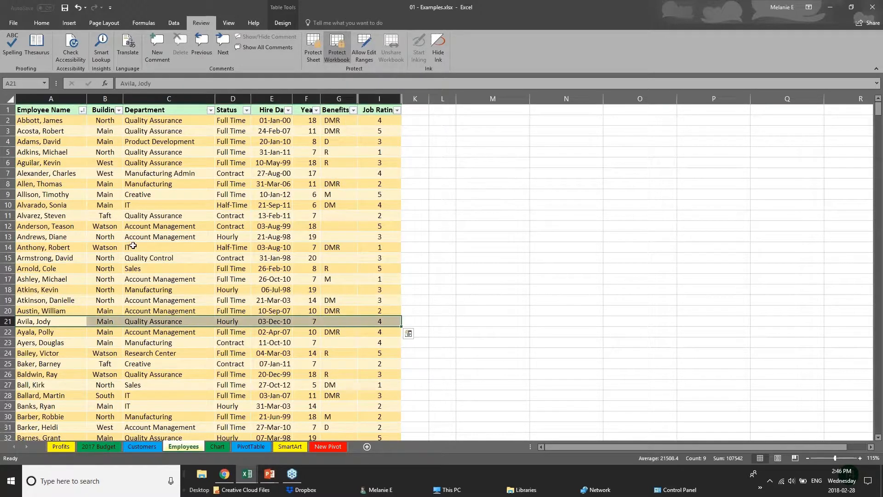
click(91, 207)
click(262, 257)
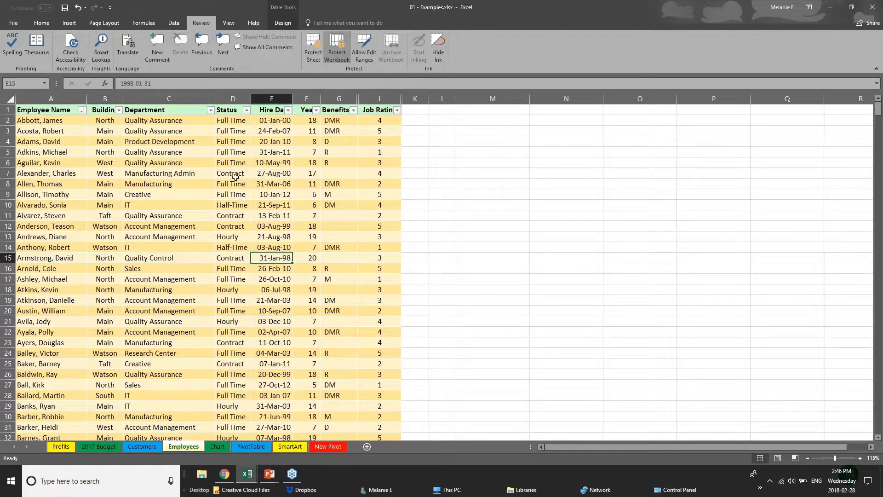
click(339, 98)
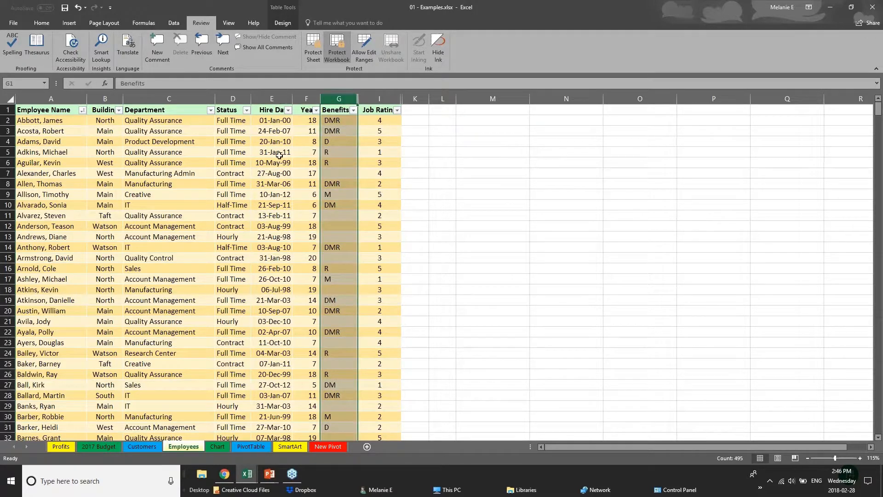
click(156, 163)
click(152, 227)
scroll(152, 235, down, 11)
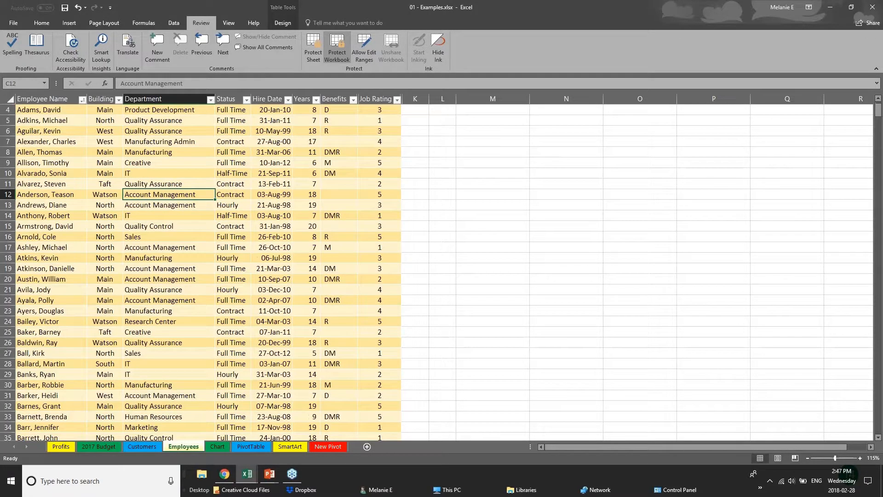
scroll(151, 241, up, 11)
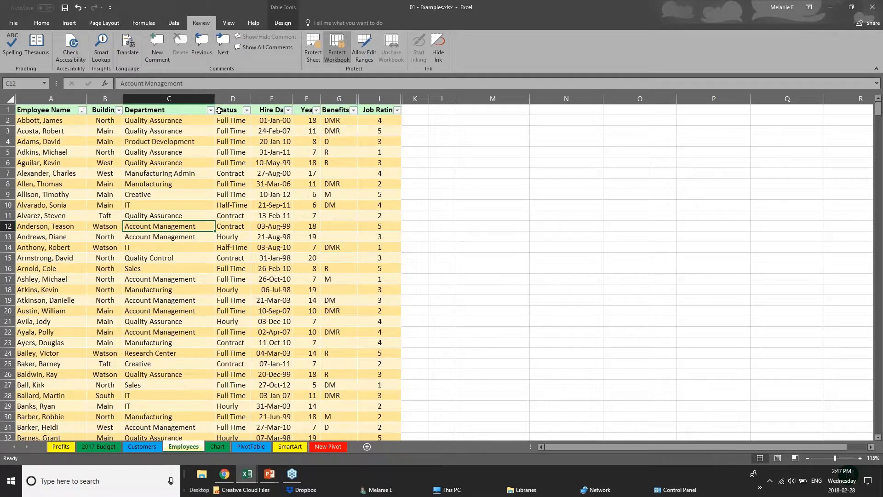
click(168, 97)
click(230, 98)
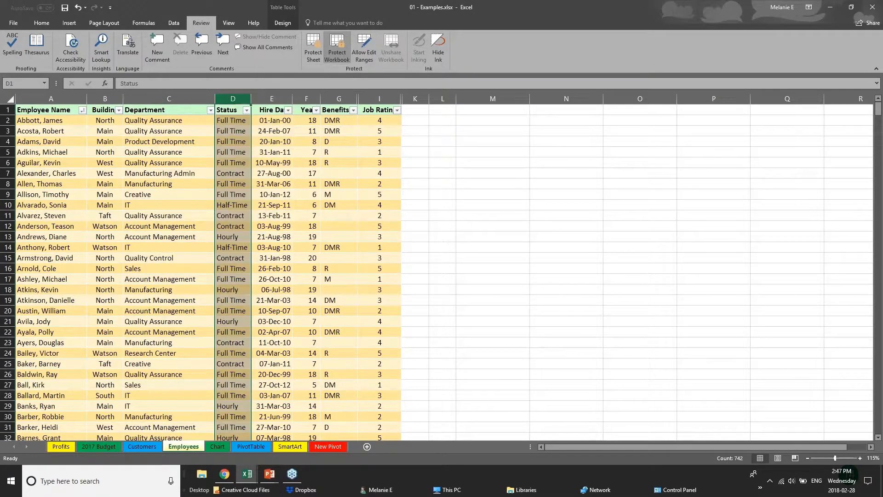
right_click(312, 99)
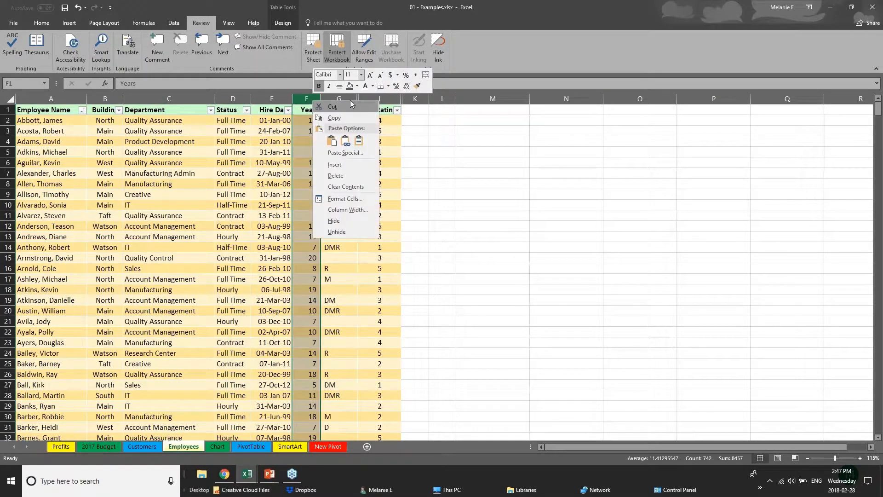
click(354, 231)
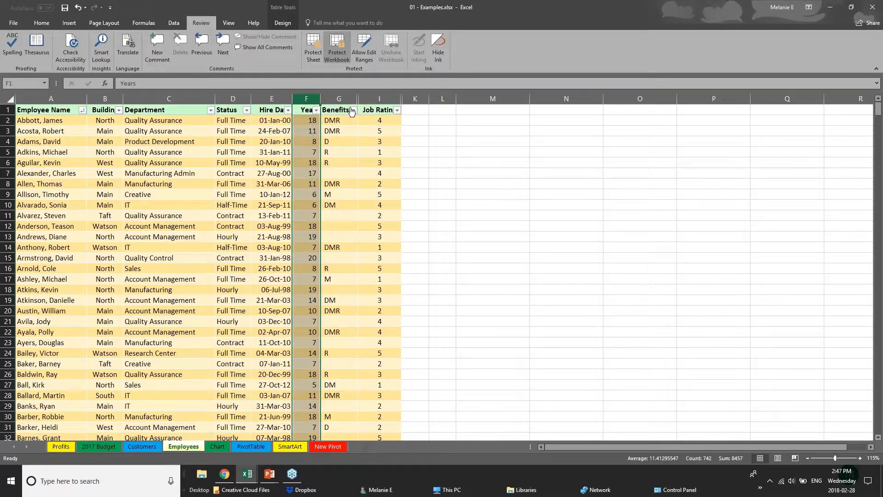
right_click(352, 111)
click(395, 237)
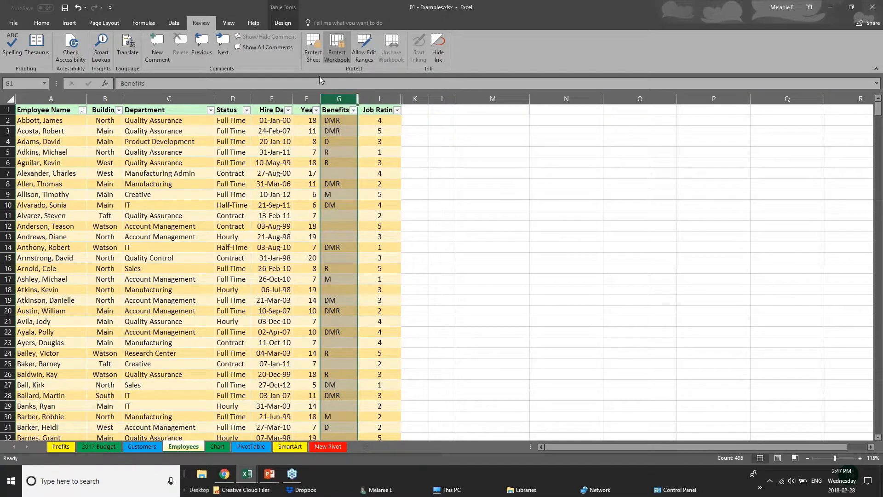
right_click(331, 97)
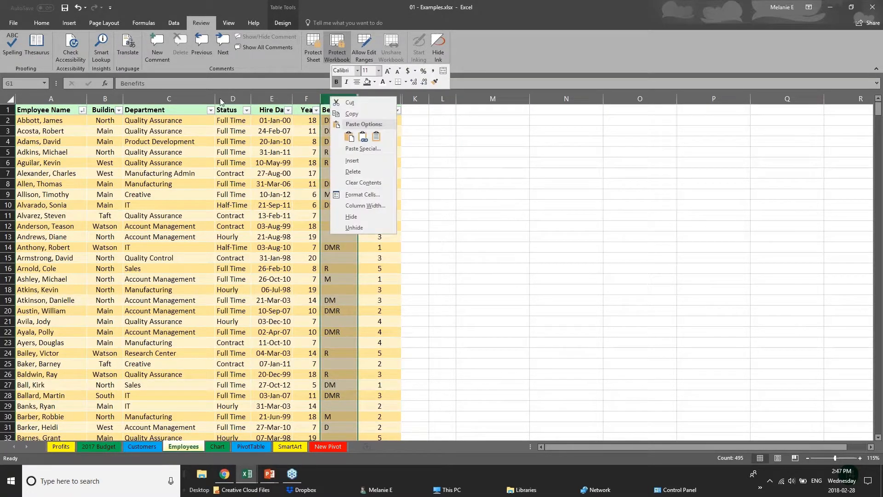
click(168, 99)
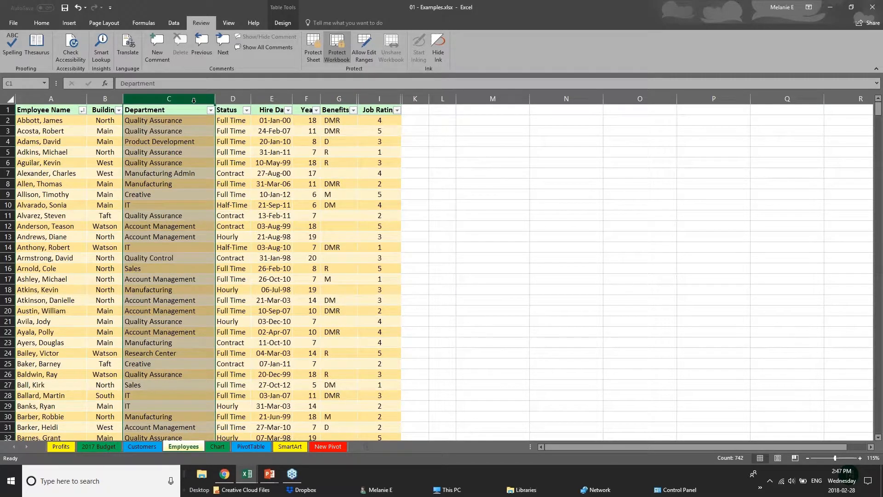
click(233, 98)
click(272, 98)
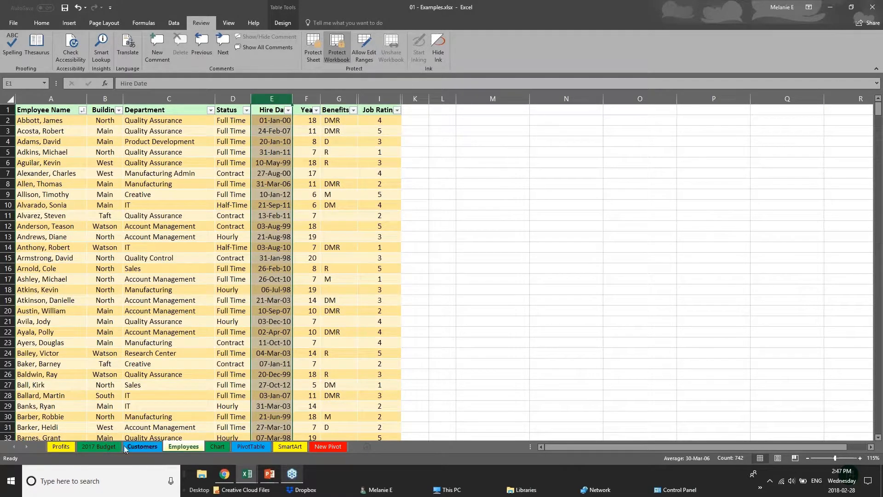
Step: Cycle through the 2017 Budget, Chart, PivotTable and Customers sheets, then show the Employees tab's context menu
click(100, 447)
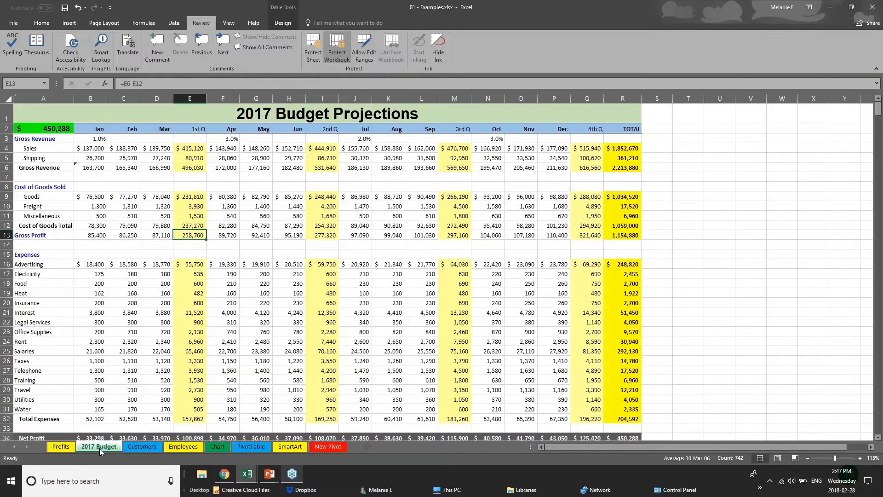
click(183, 447)
click(215, 446)
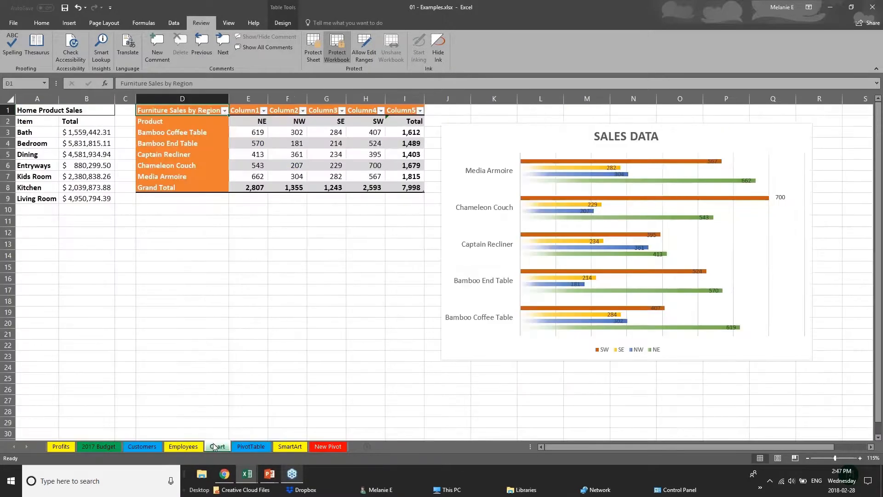
click(247, 448)
click(137, 446)
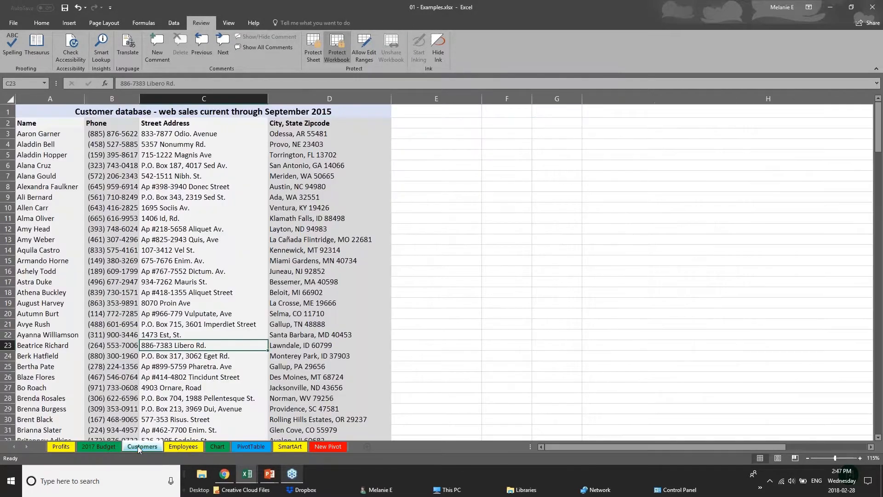
click(186, 448)
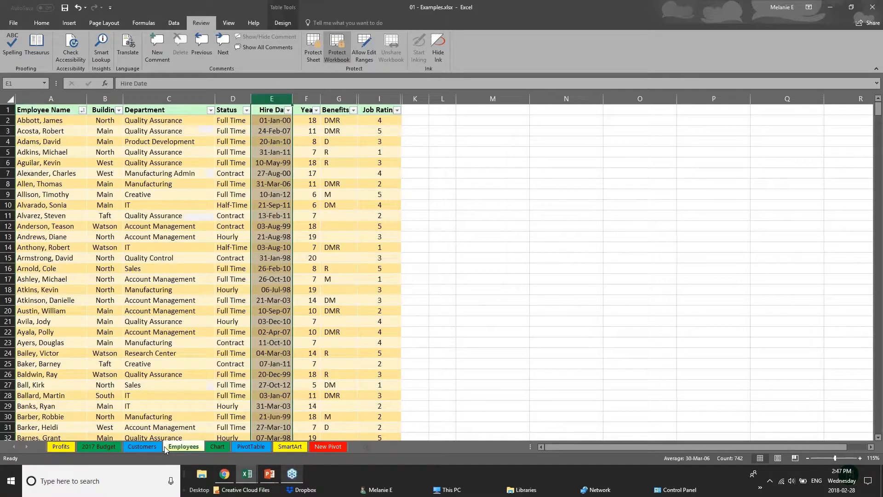
right_click(188, 448)
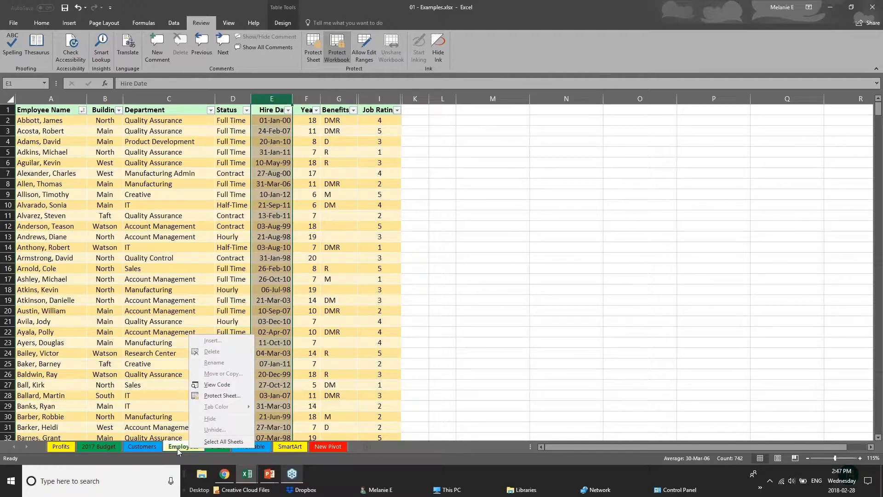
Step: Unprotect the workbook structure with its password, then hide the Employees sheet
click(342, 54)
text(p)
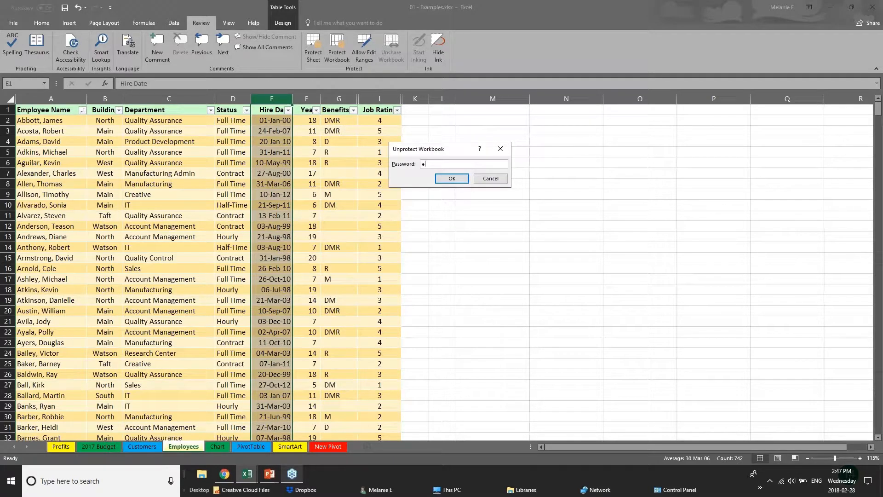
key(Return)
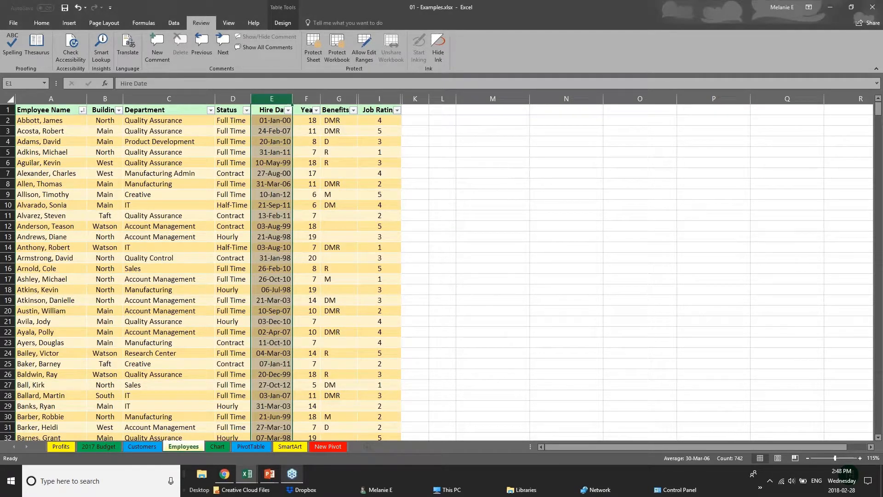
right_click(193, 448)
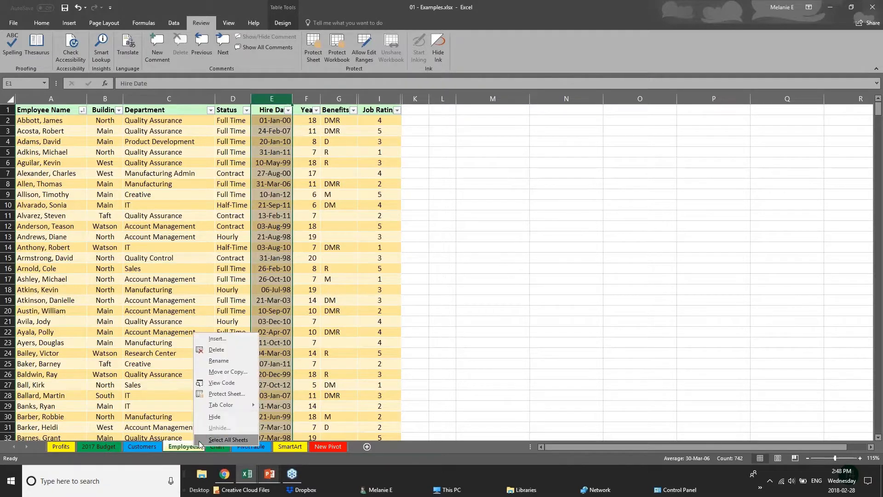
click(214, 416)
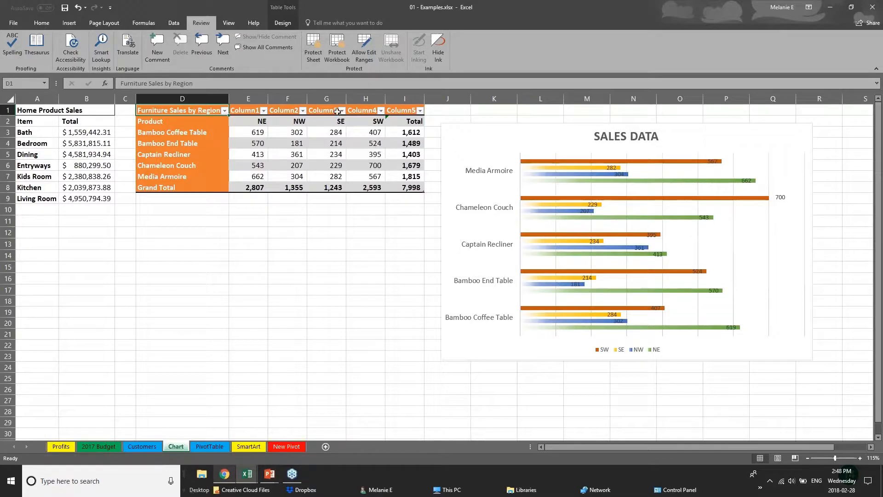
Step: Lock the workbook structure with a password
click(338, 53)
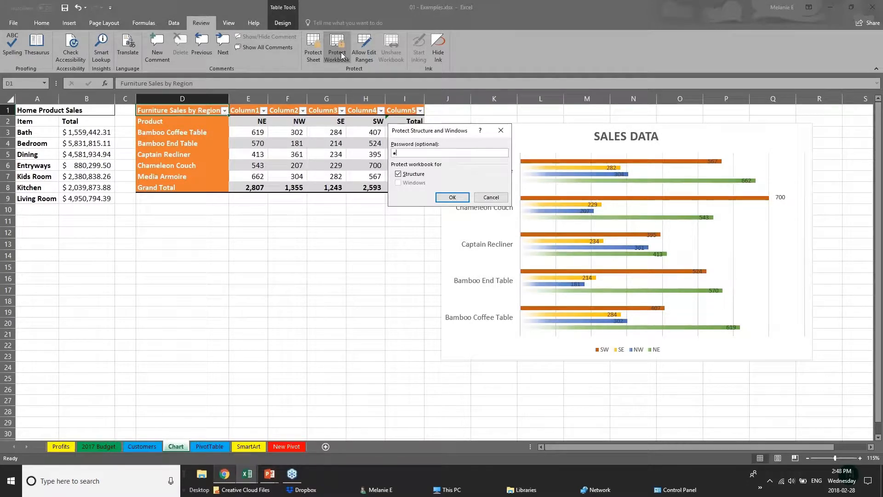
key(Return)
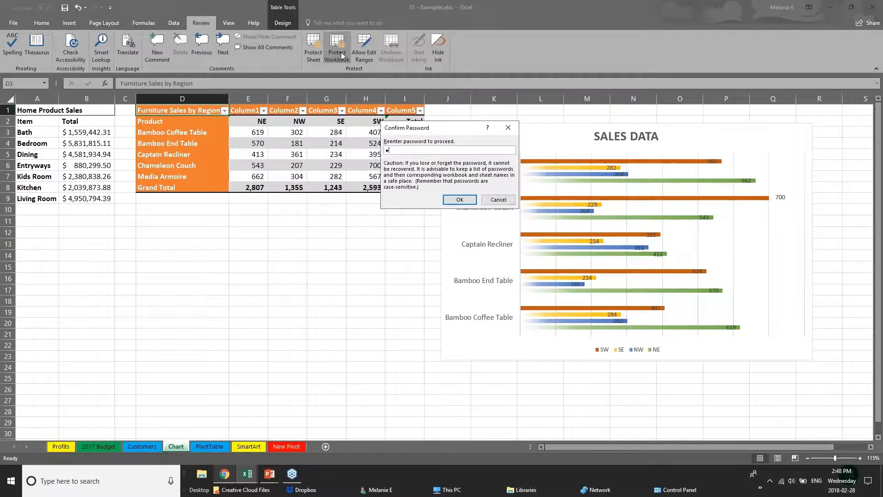
key(Return)
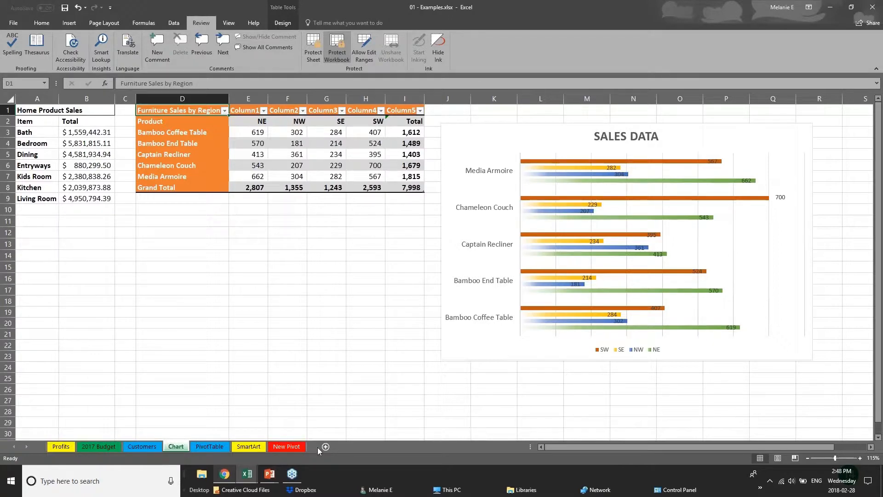
Step: Confirm that sheet-tab actions are now greyed out, ending back on the Chart sheet
click(156, 447)
click(207, 446)
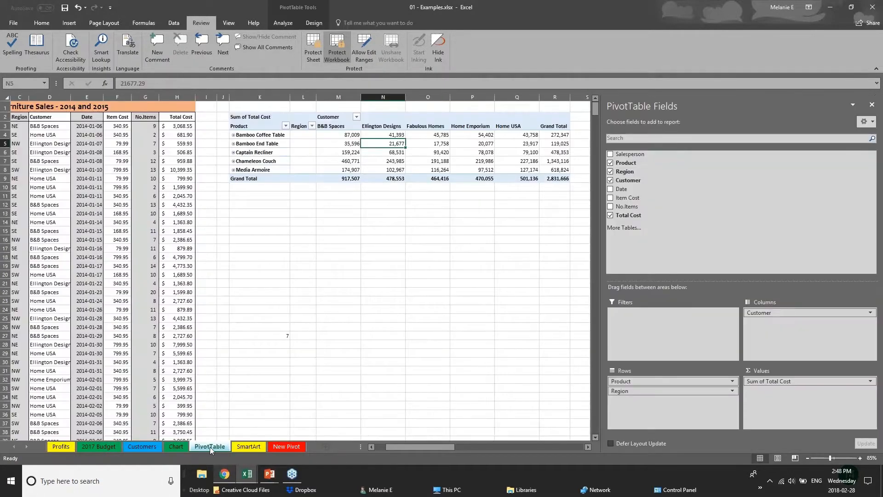
right_click(210, 446)
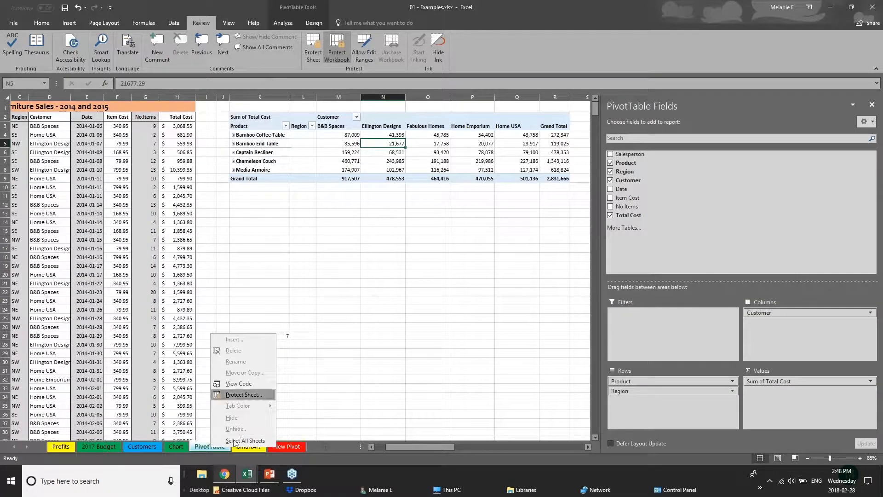
click(149, 448)
click(145, 446)
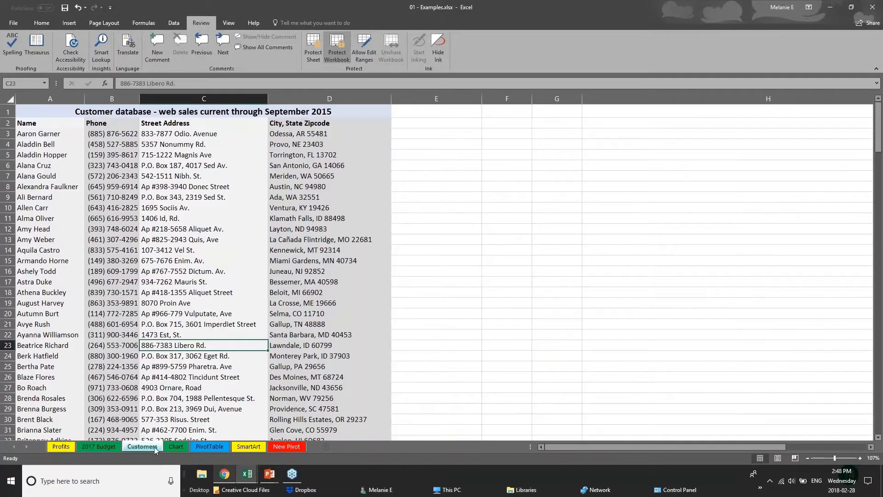
click(175, 447)
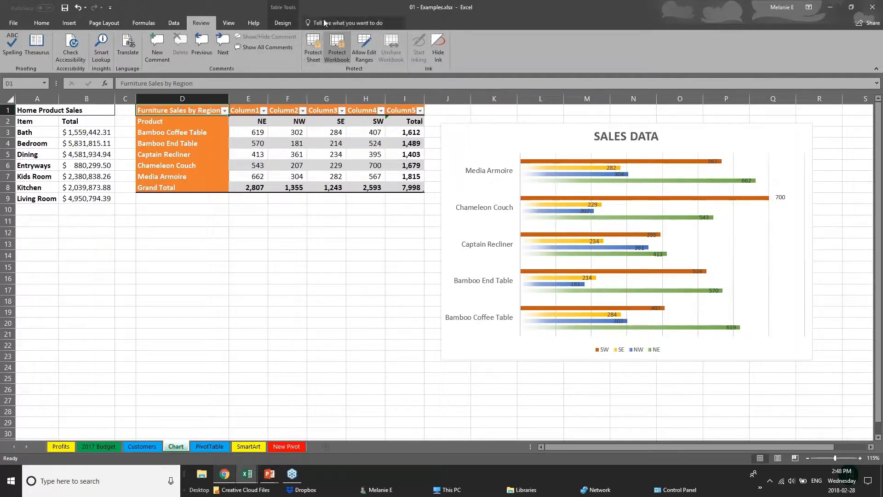
Step: Remove the workbook structure protection by re-entering the password
click(336, 47)
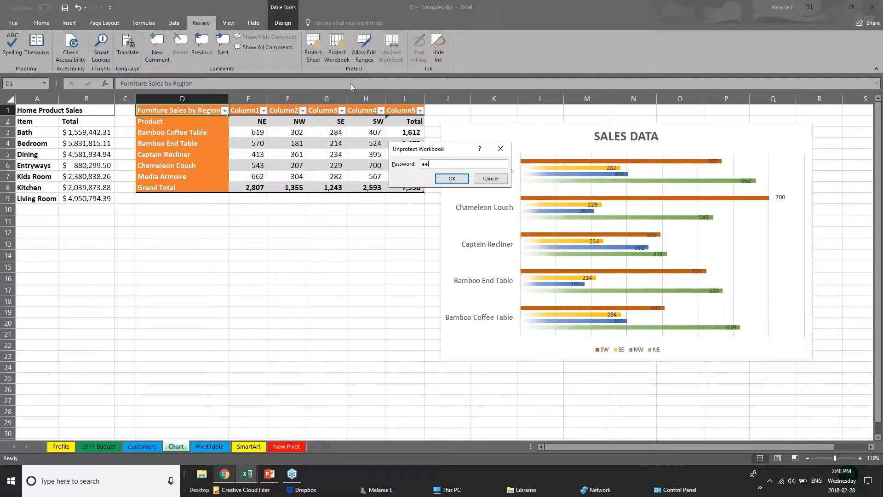
key(Return)
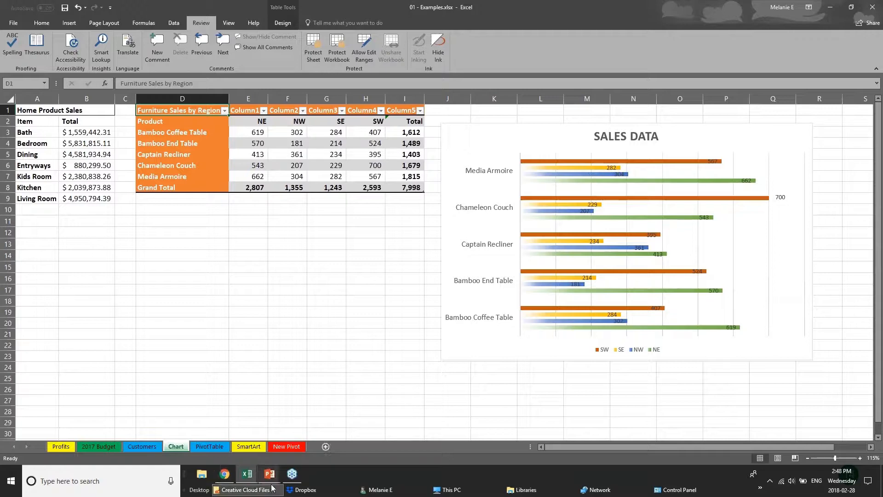
mouse_move(274, 481)
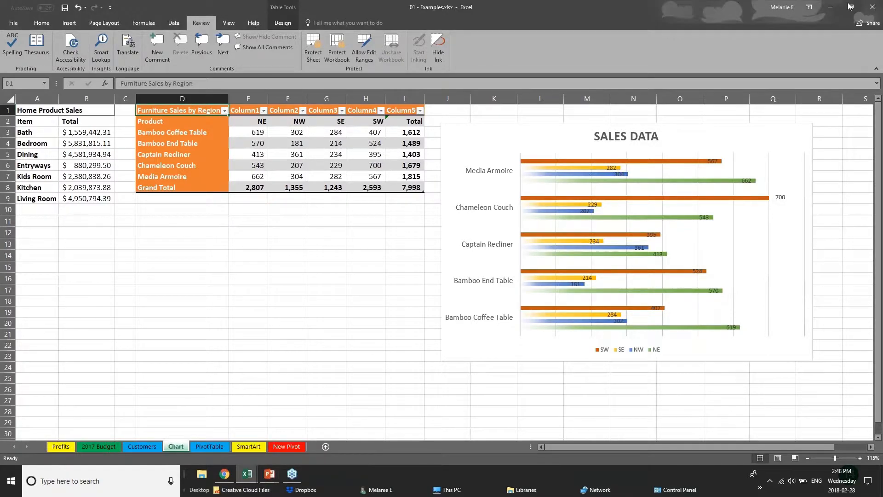
Step: Upload the Examples workbook to OneDrive - Personal for sharing
click(873, 8)
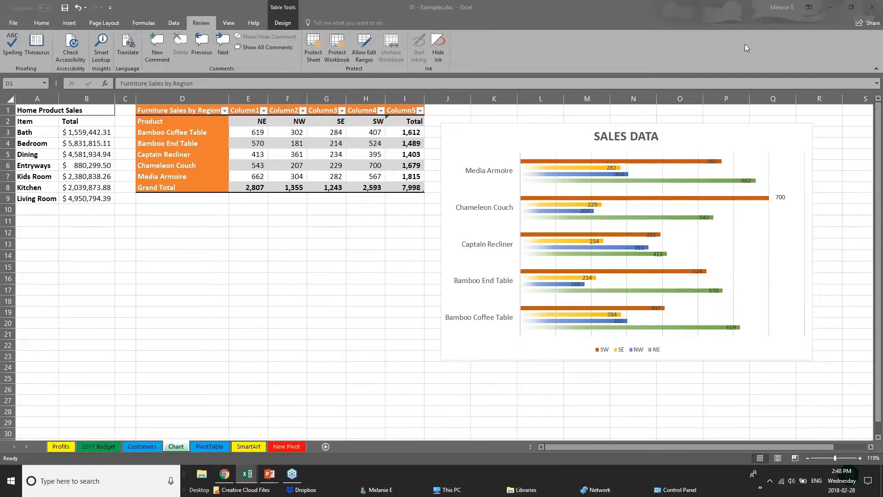
click(863, 26)
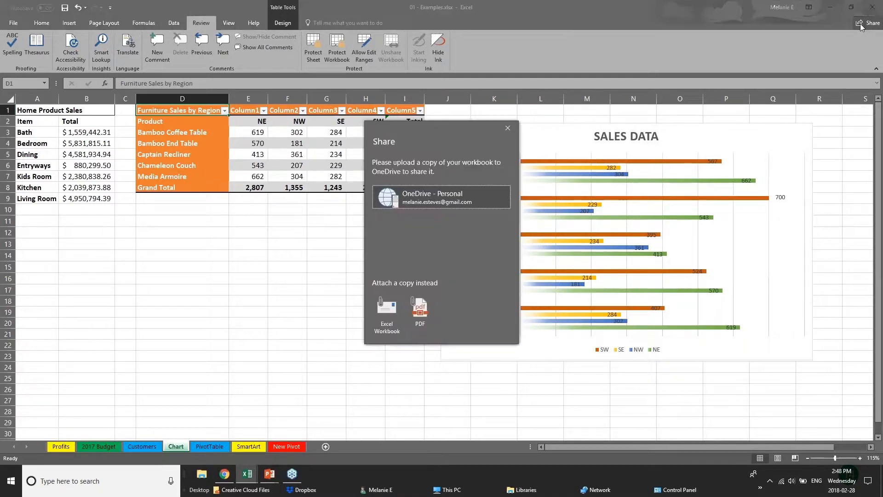
click(387, 198)
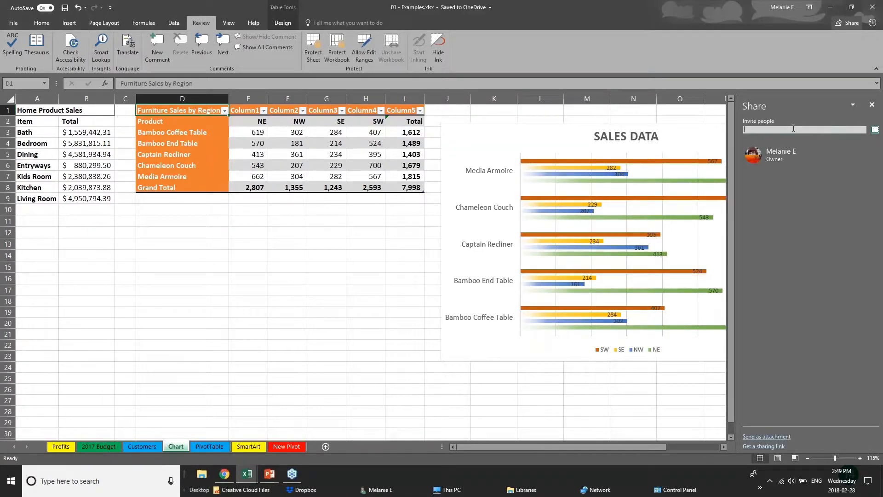
Step: Invite a suggested contact with Can edit permission, then close the Share pane without sending
text(chery)
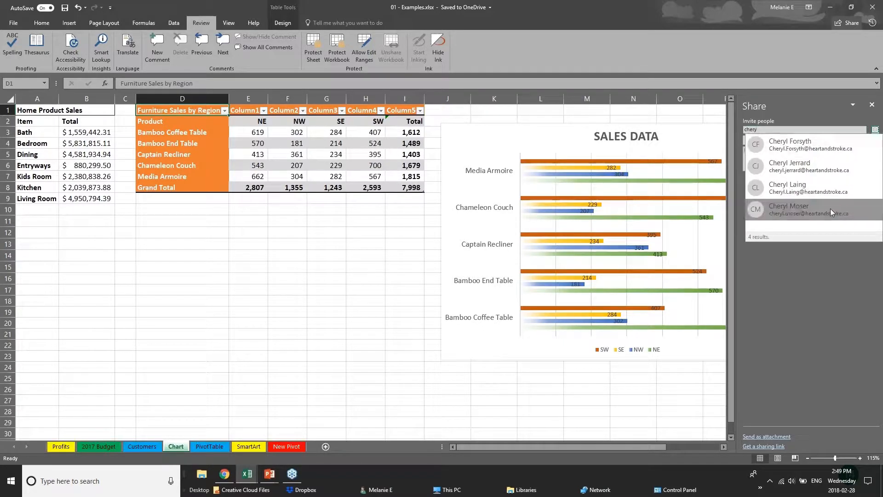
click(830, 192)
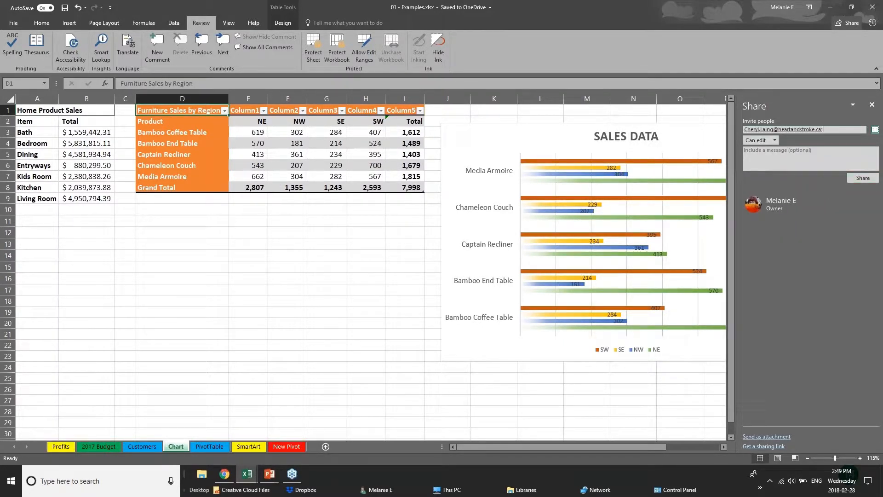
click(770, 140)
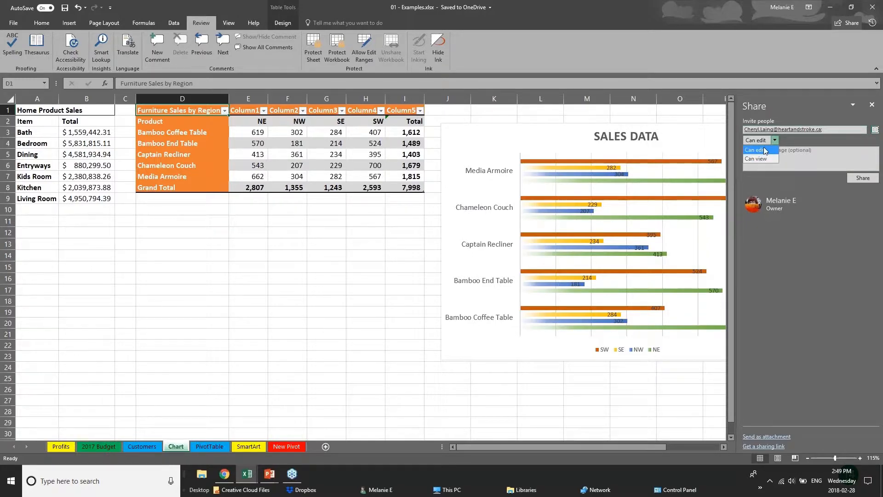
click(821, 218)
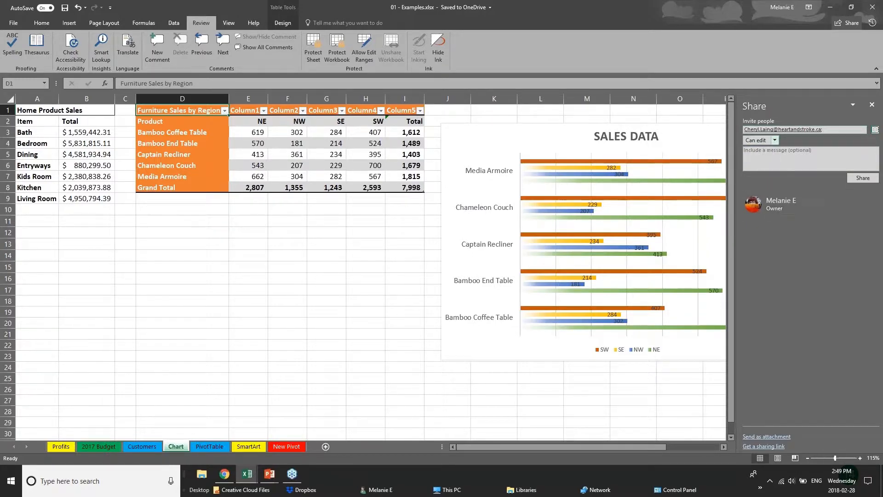
click(871, 105)
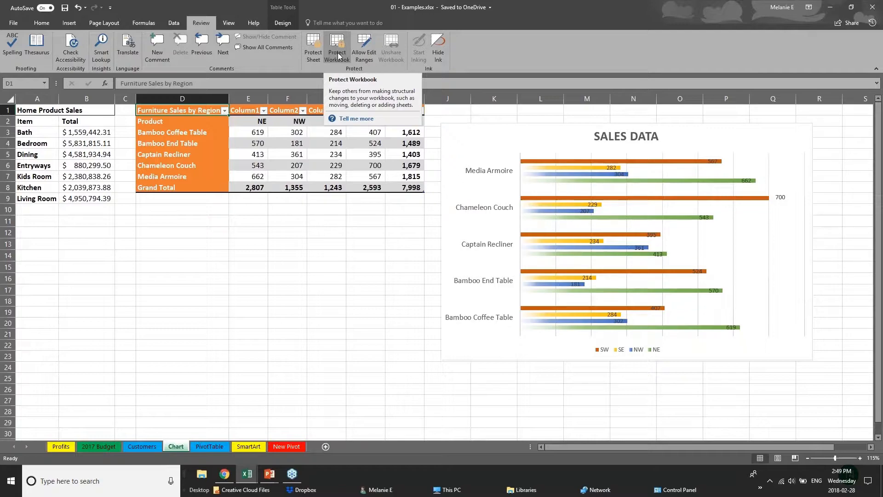
Step: Resume the slide show, advance to the Quick Analysis Tool slide, then switch to the Webinar Sample Workbook
click(270, 474)
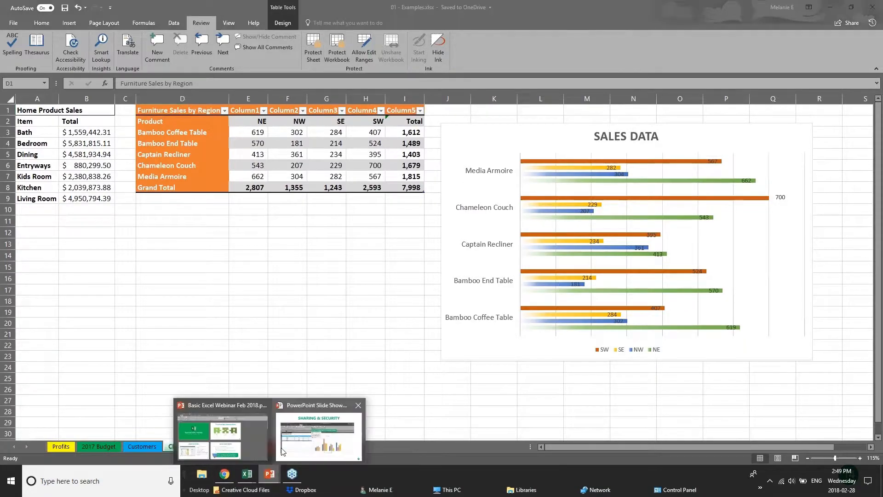
click(295, 442)
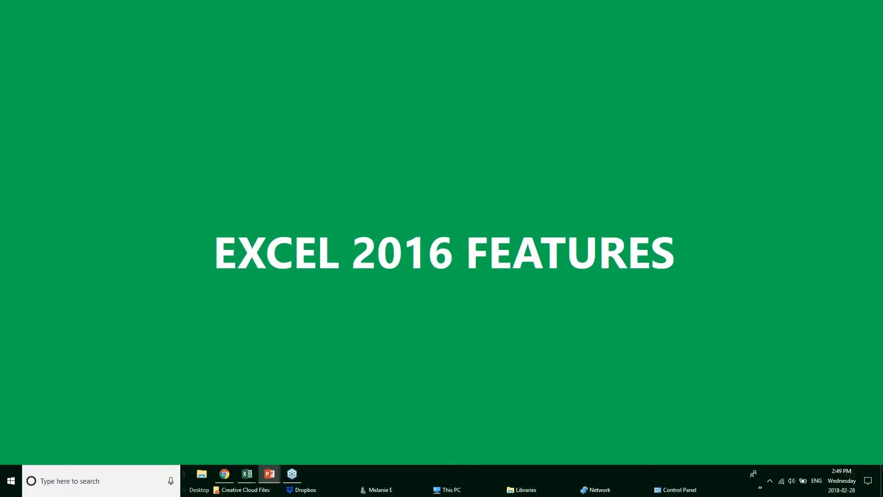
key(Right)
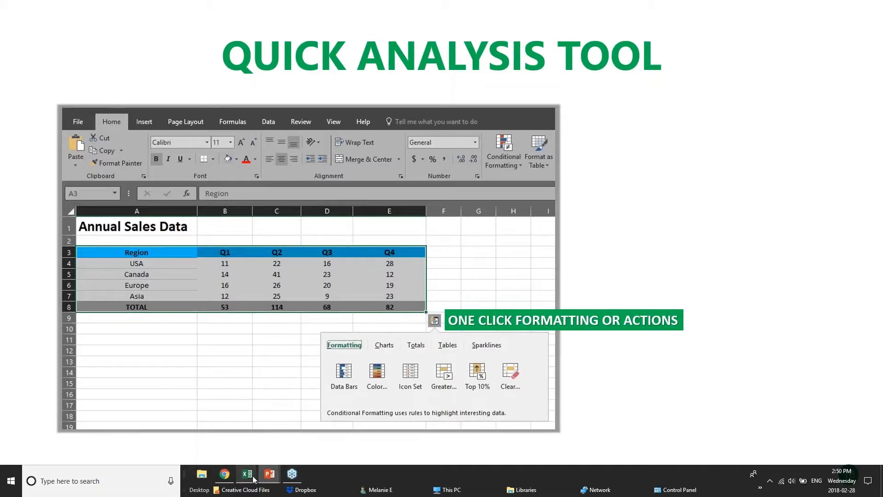
mouse_move(251, 476)
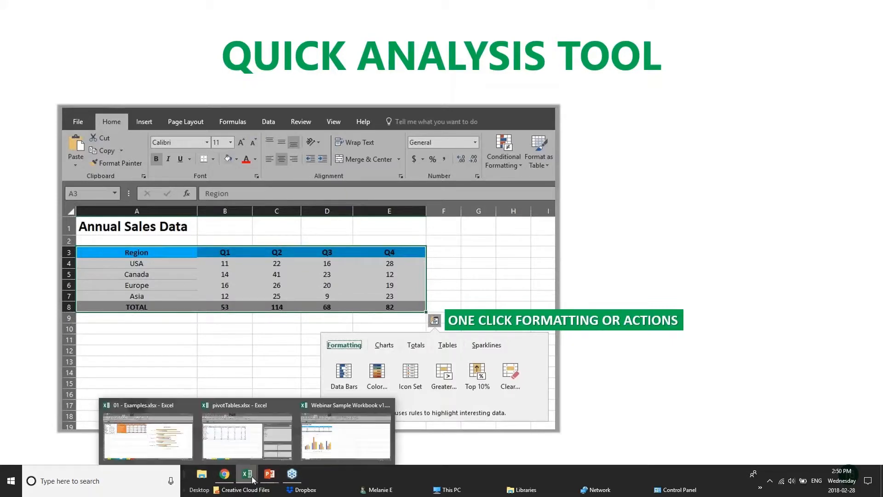
click(336, 440)
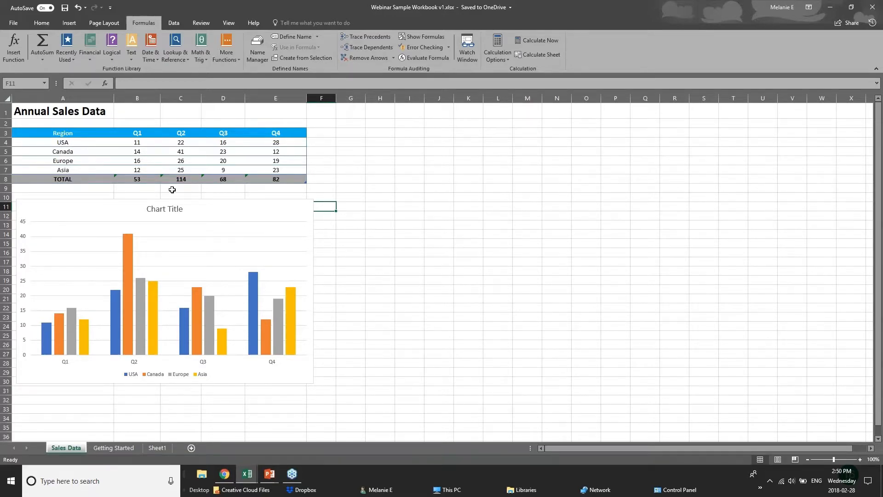
Step: Select the Annual Sales Data table from A3 to E8
drag(138, 147, 293, 177)
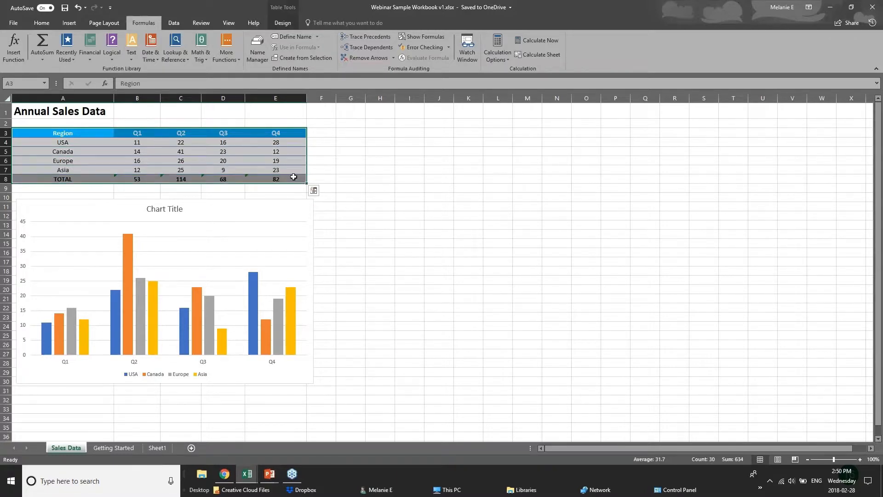
Step: Apply a Color Scale and then Data Bars to the sales figures through Quick Analysis
click(313, 190)
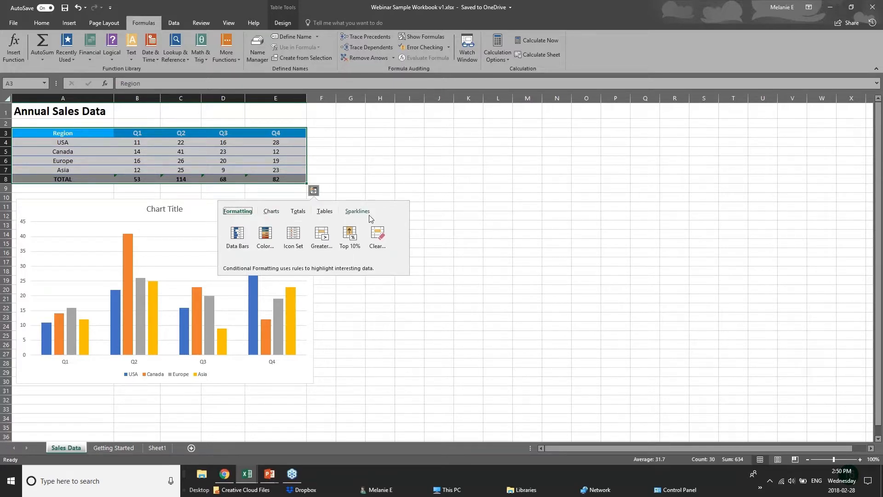
click(296, 213)
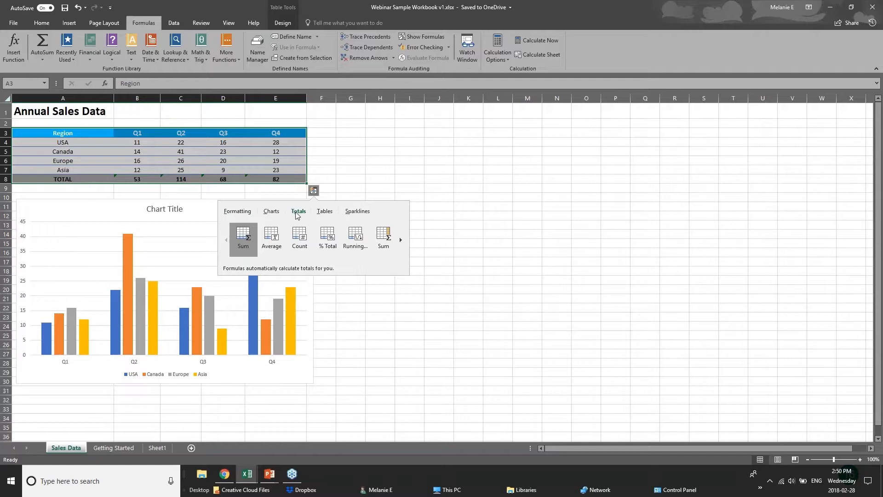
click(236, 213)
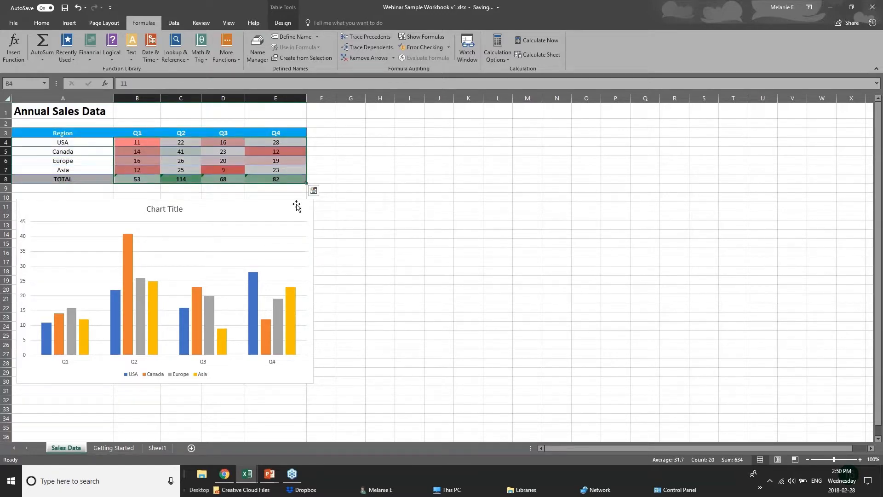
click(314, 190)
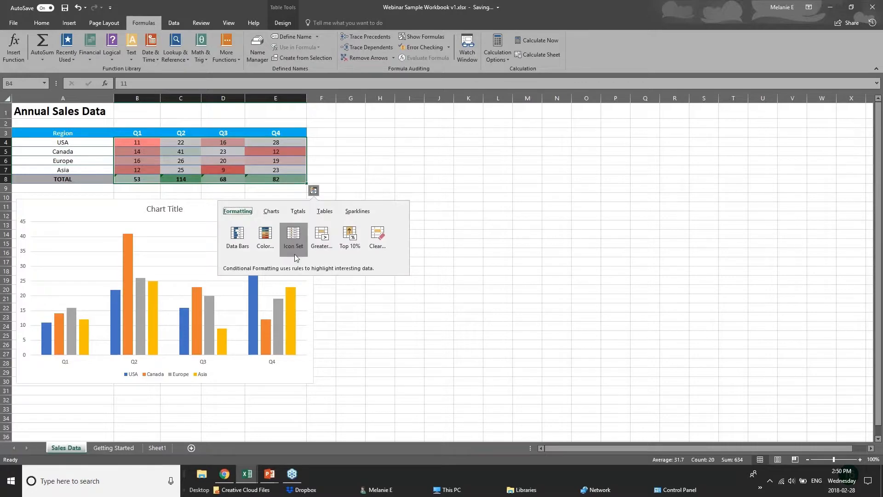
click(236, 235)
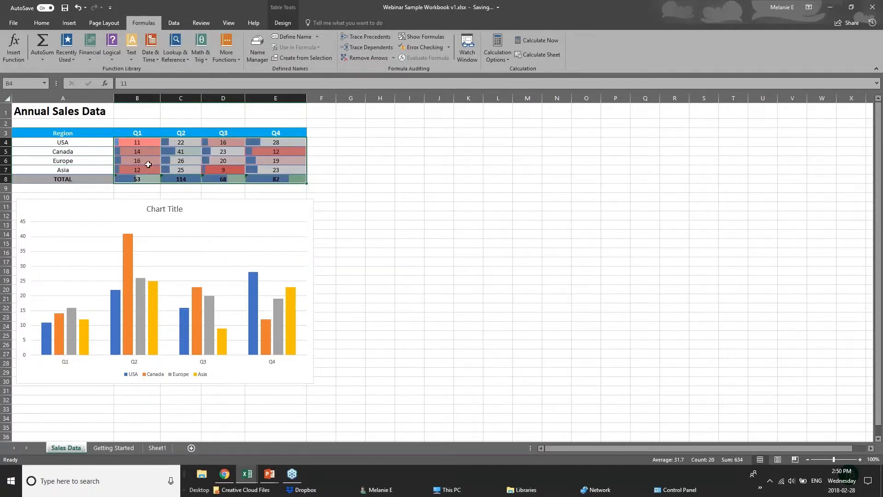
Step: Highlight values greater than 61.5 with Light Red Fill, then select cell E8
click(313, 191)
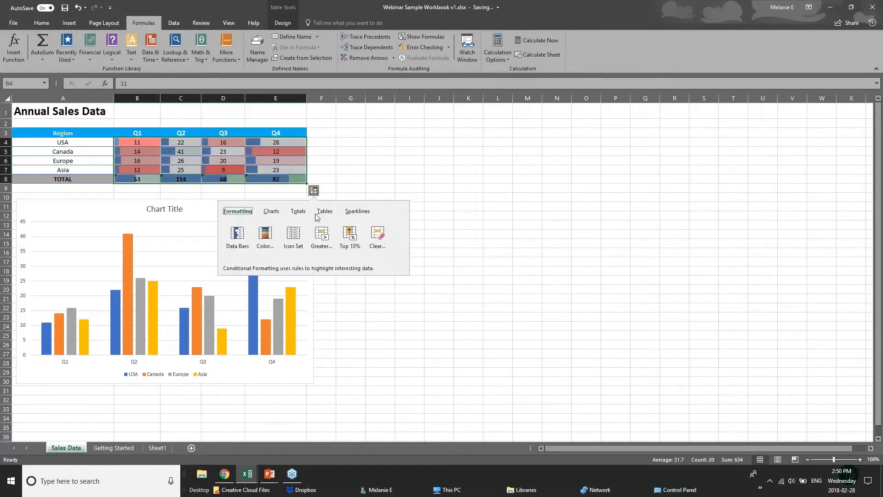
click(321, 237)
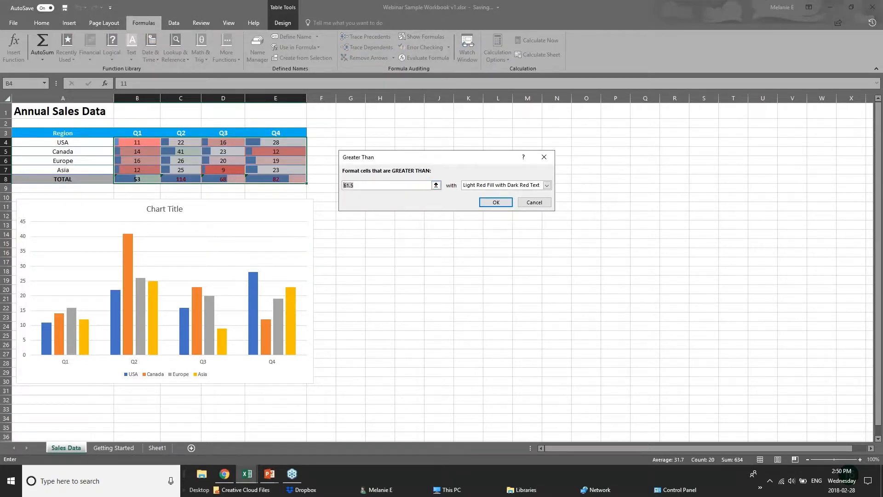
key(Return)
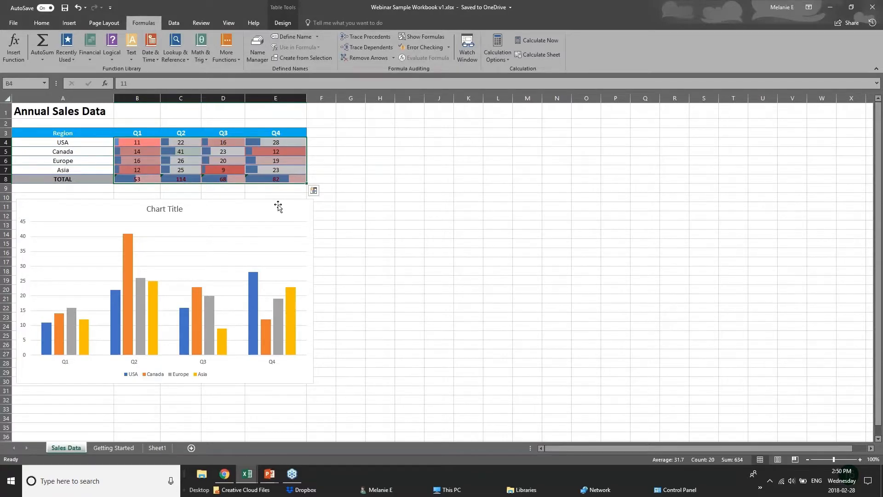
click(279, 207)
click(253, 180)
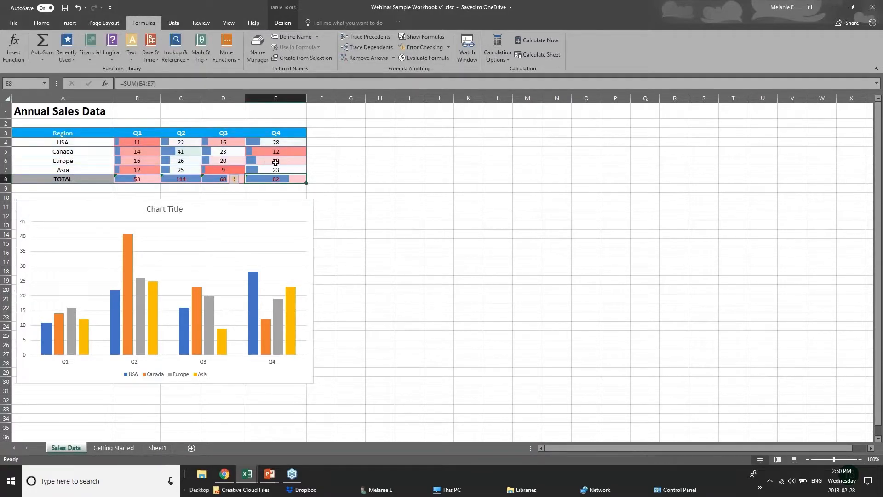
click(309, 171)
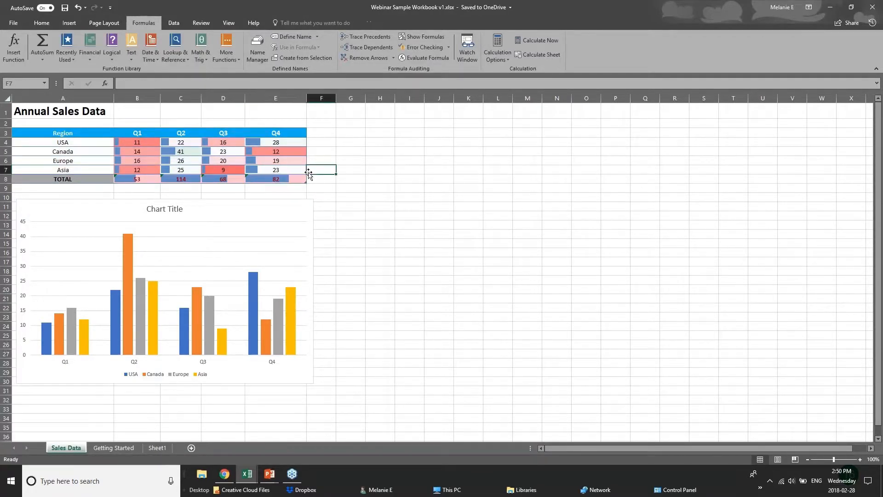
drag(46, 133, 281, 179)
click(314, 190)
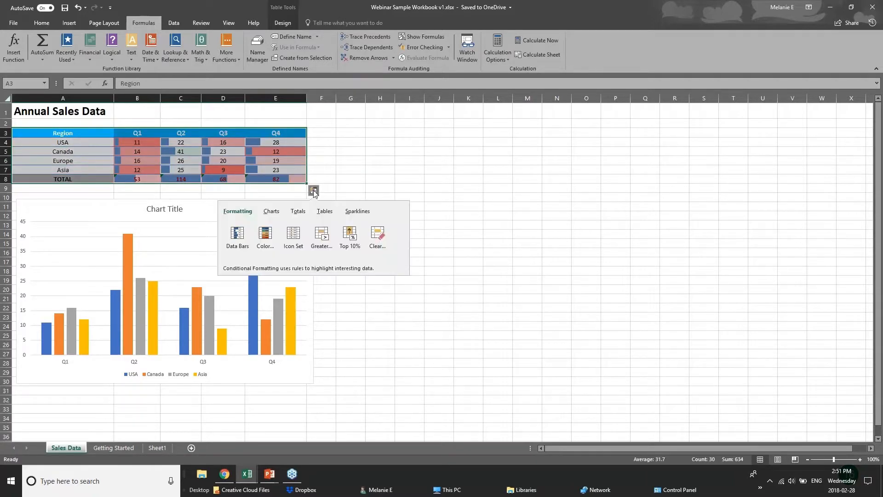
click(272, 212)
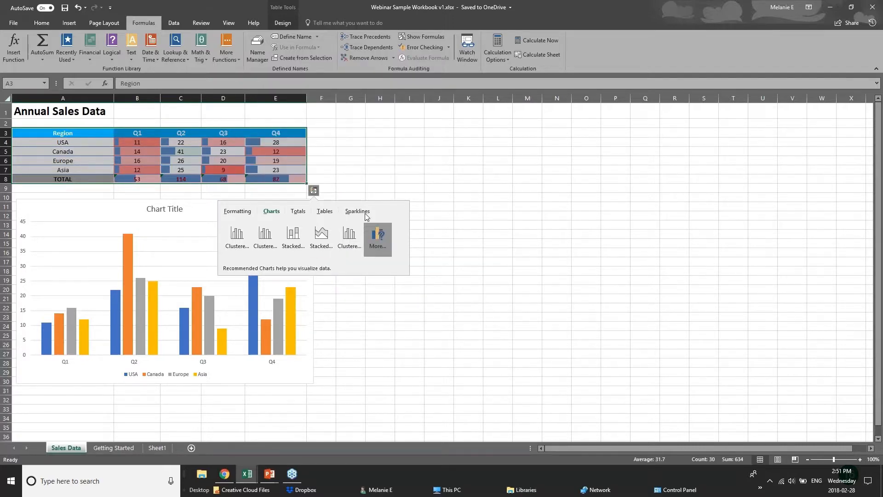
click(222, 134)
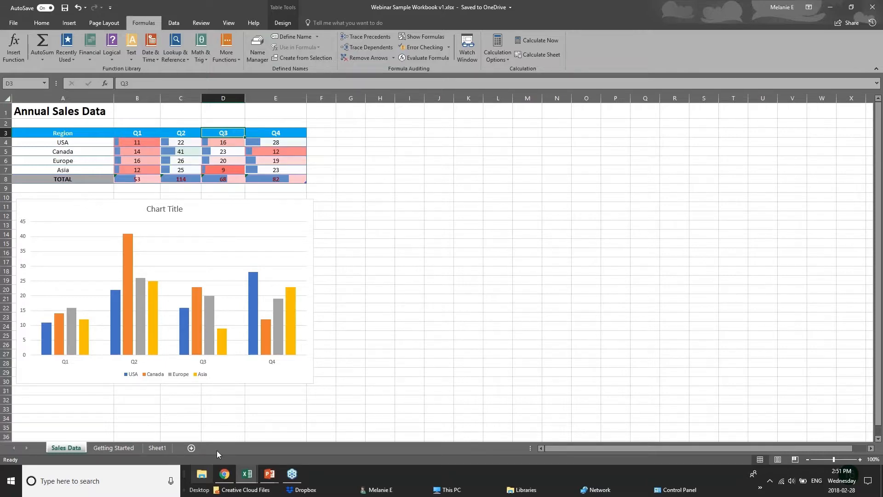
drag(64, 133, 222, 179)
click(321, 179)
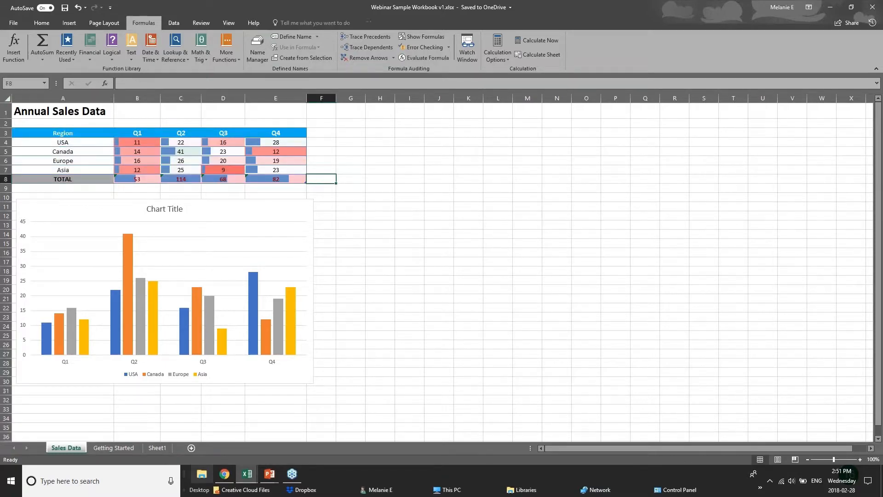
click(269, 473)
Step: Show the NEW CHARTS slide, then bring up 01 - Examples.xlsx on its Chart sheet
click(318, 435)
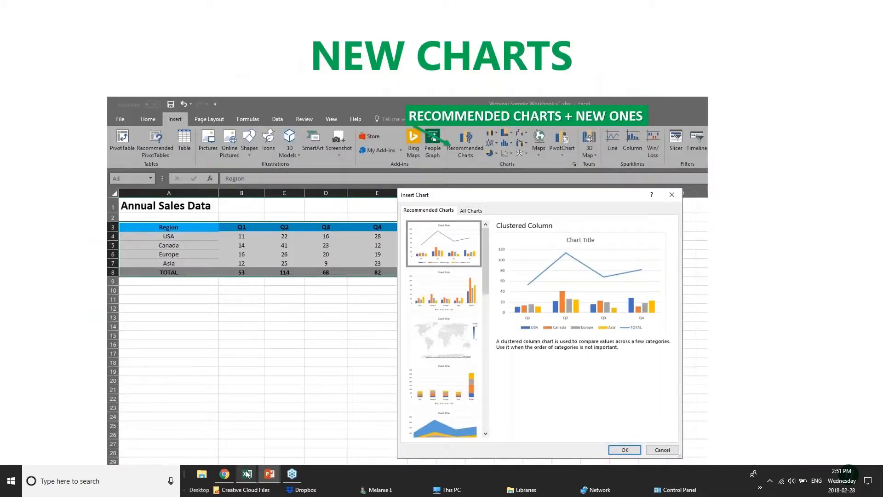
mouse_move(246, 474)
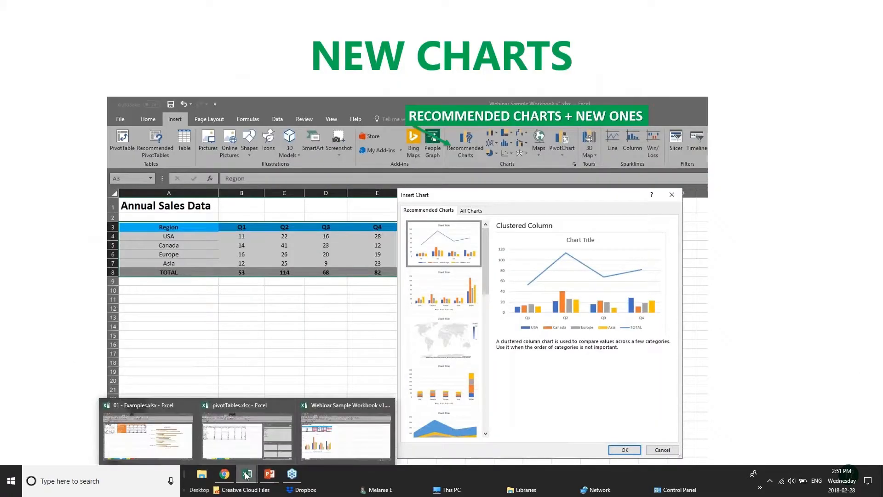
click(270, 439)
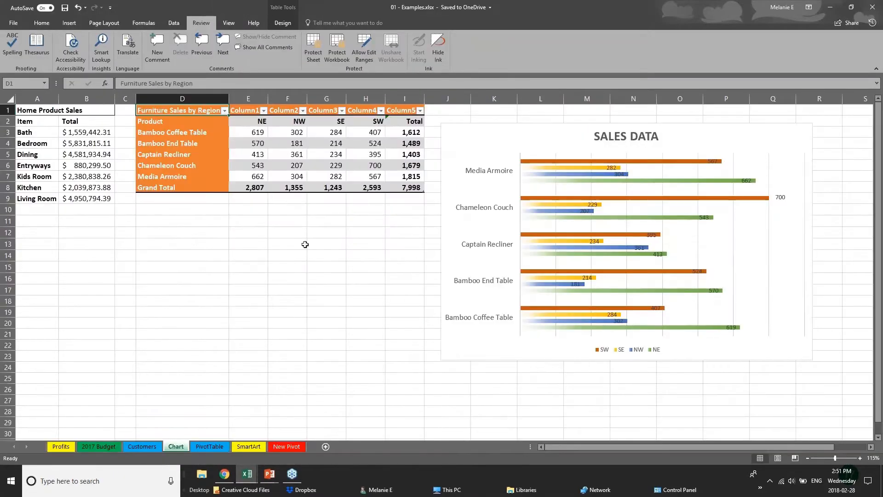
Step: Preview the Treemap among the Insert tab's hierarchy charts without inserting it
drag(358, 244, 359, 234)
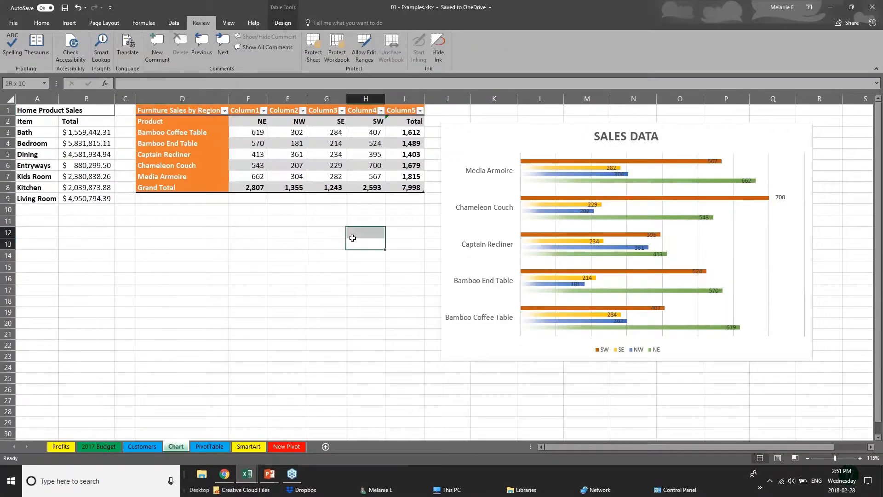
click(69, 23)
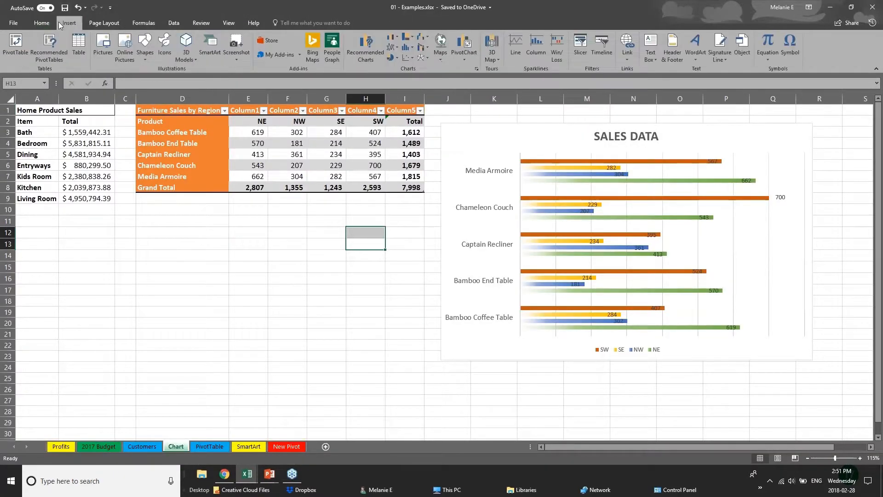
click(69, 145)
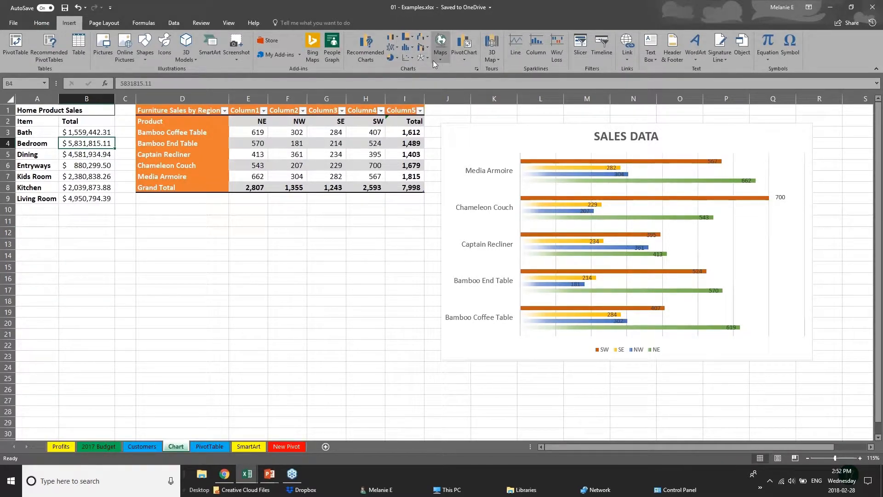
click(407, 37)
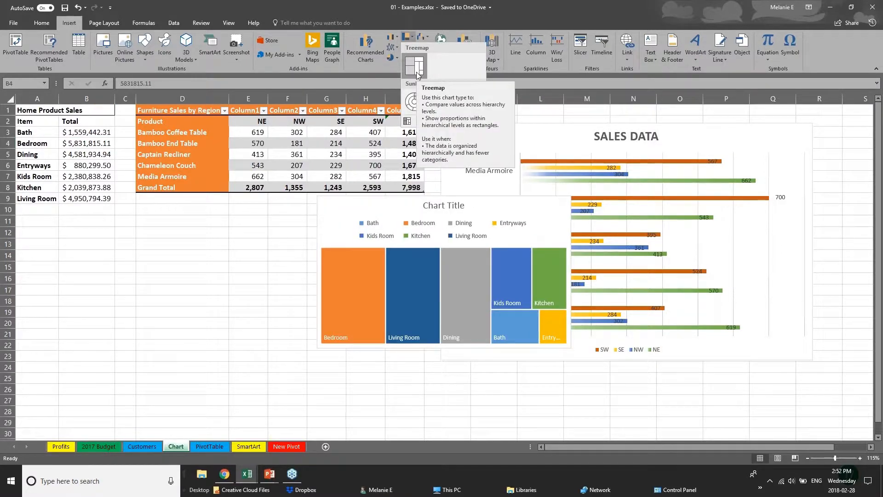
click(199, 113)
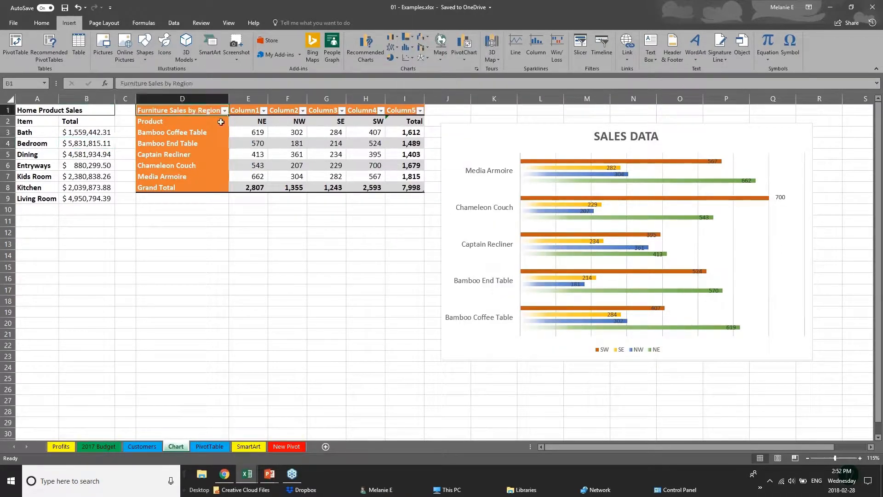
Step: Insert a Treemap of E3:I8 and move it below the Furniture Sales by Region table
drag(221, 122, 425, 193)
click(253, 185)
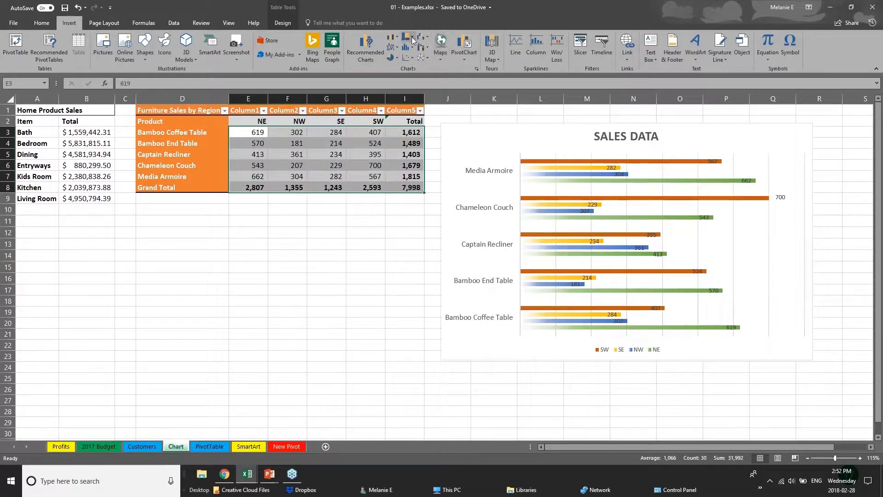
click(407, 39)
click(410, 54)
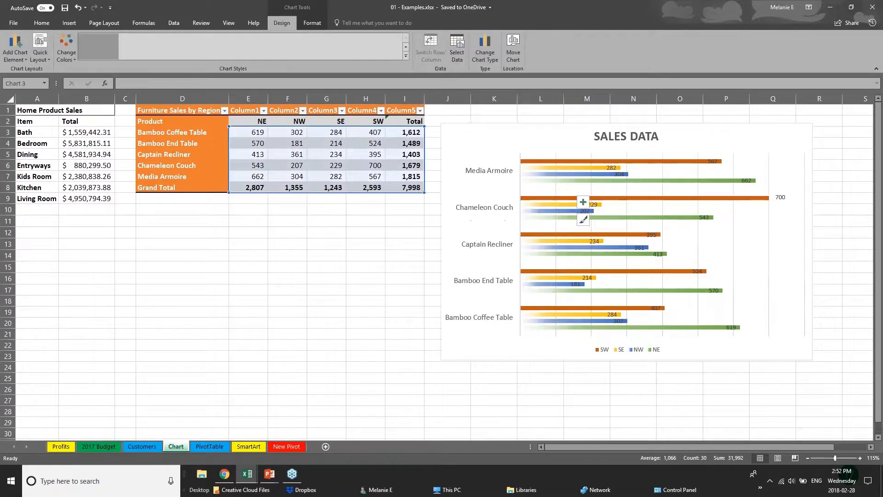
click(438, 355)
click(375, 355)
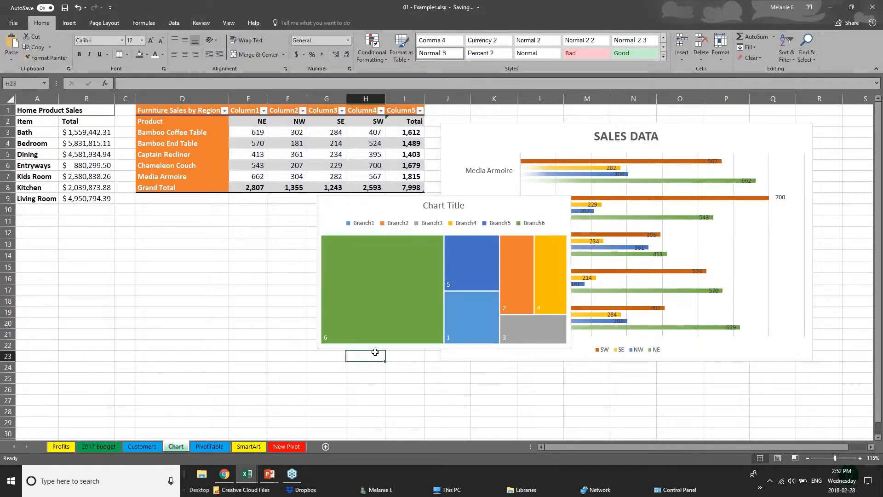
click(405, 208)
drag(405, 209, 231, 235)
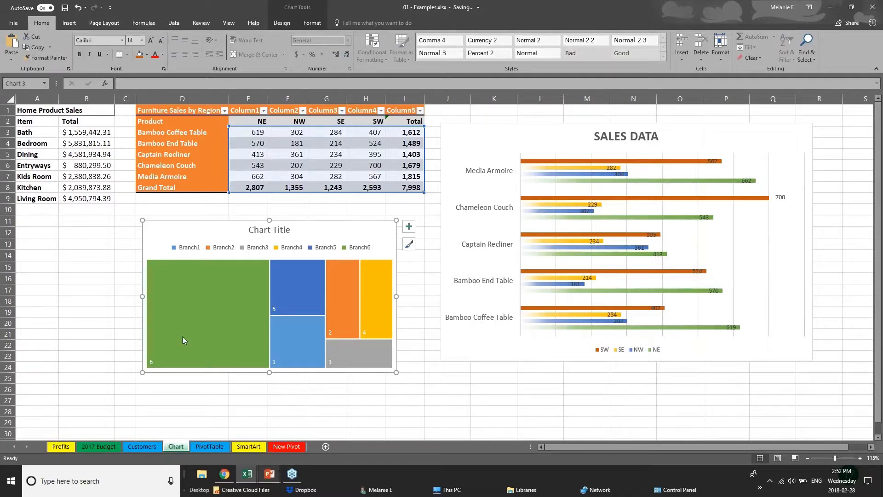
Step: Dismiss the no-data chart warning and reselect the regional sales range E3:I8
click(86, 312)
click(69, 23)
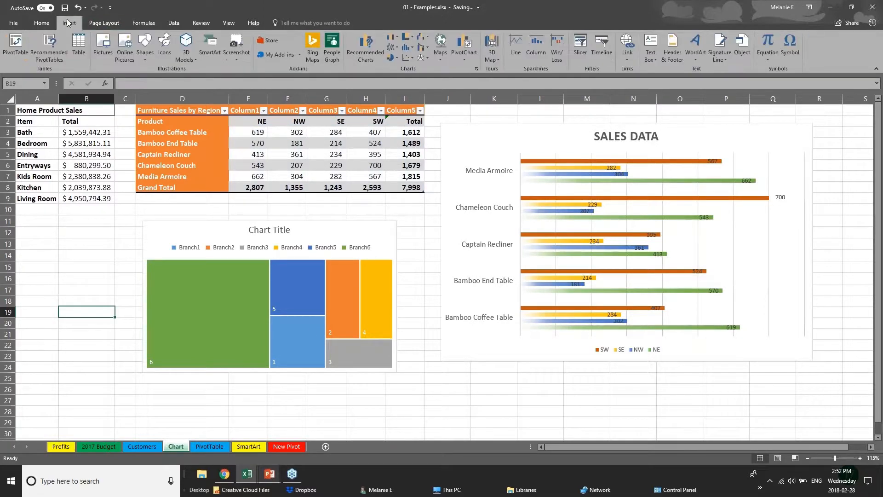
click(417, 48)
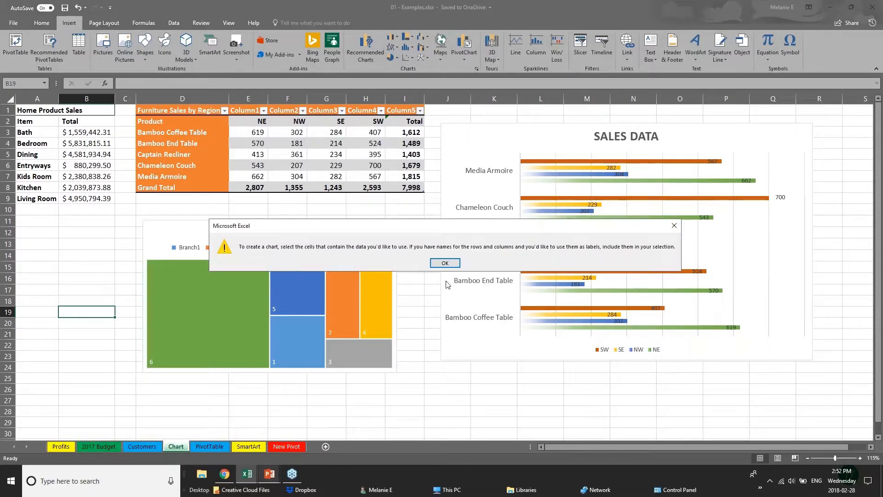
click(445, 262)
click(289, 173)
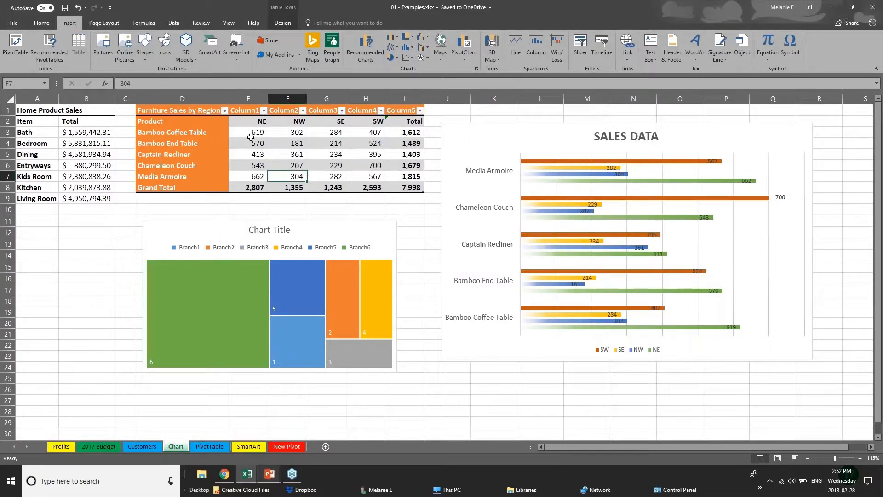
drag(250, 137, 418, 188)
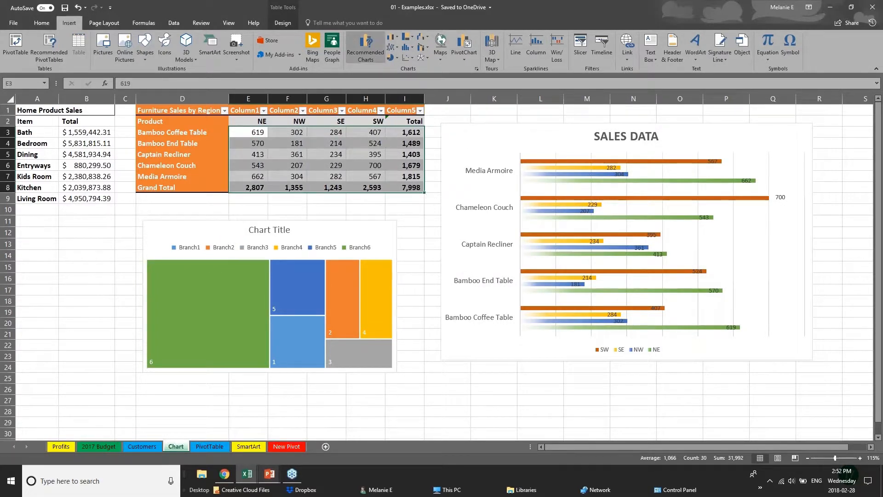
Step: Preview Waterfall, Treemap, Box & Whisker and Sunburst under All Charts in Recommended Charts
click(366, 46)
click(373, 116)
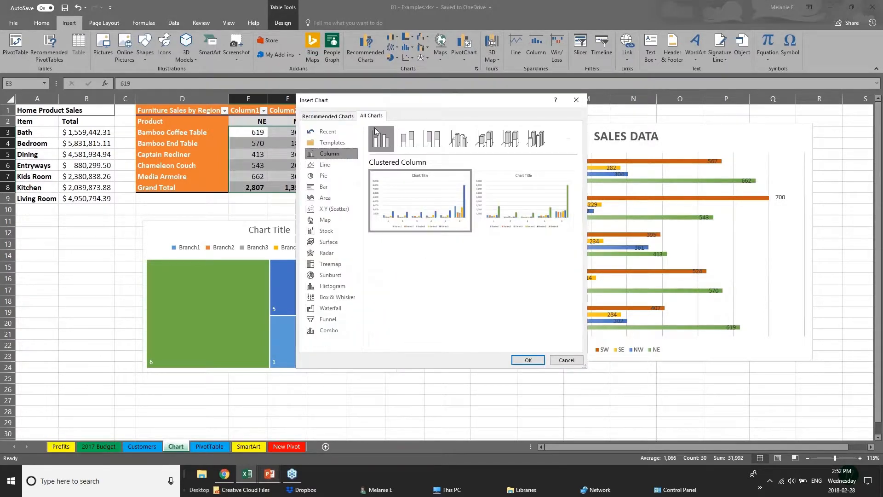
click(331, 311)
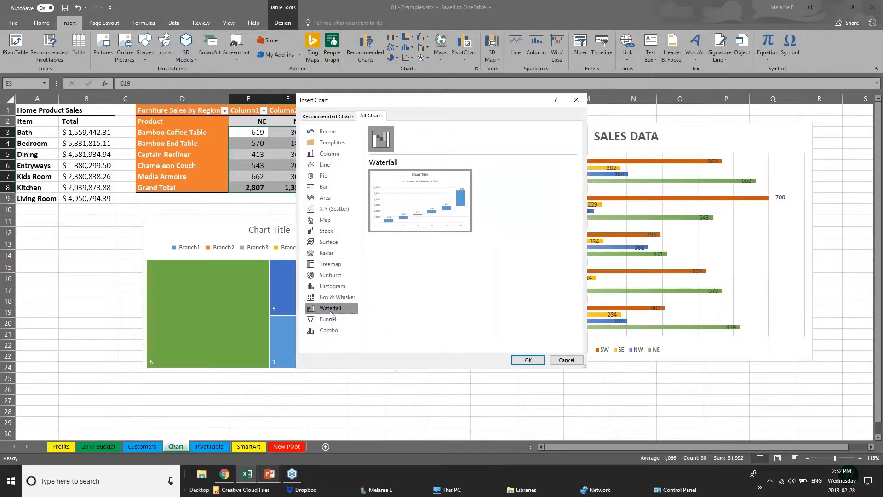
click(330, 263)
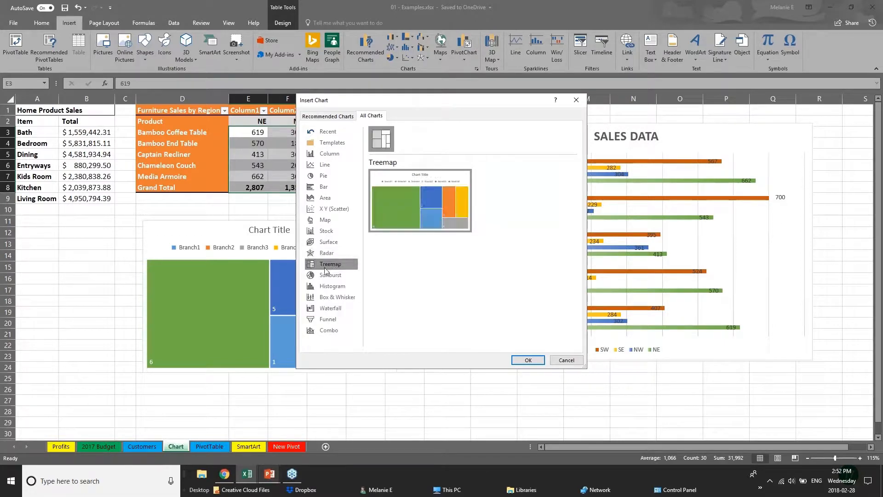
click(344, 298)
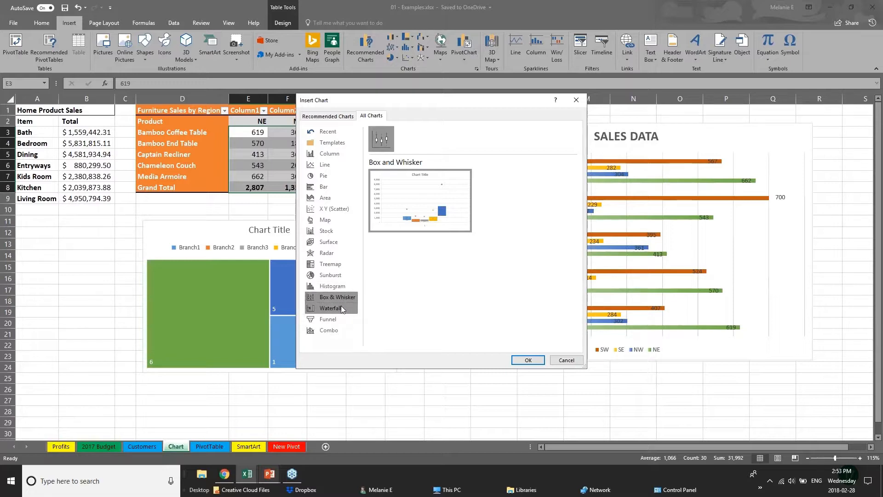
click(344, 274)
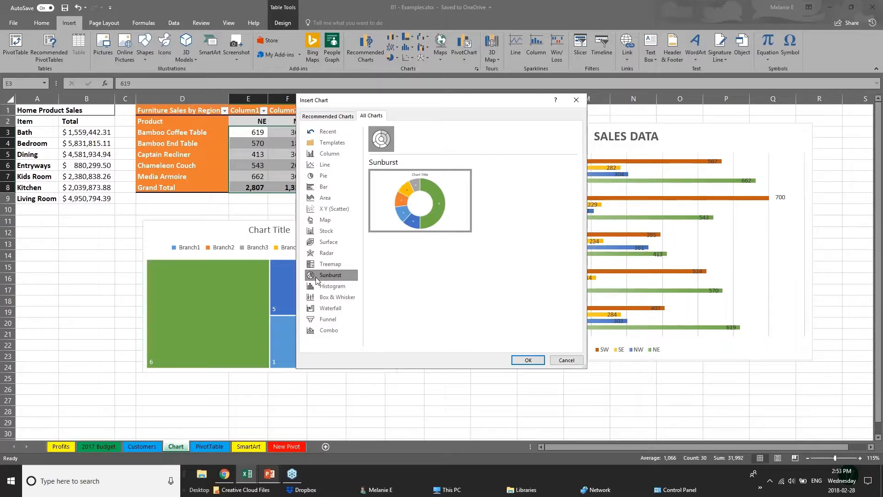
Step: Review the recommended charts, including the Line chart, then cancel without inserting anything
click(320, 116)
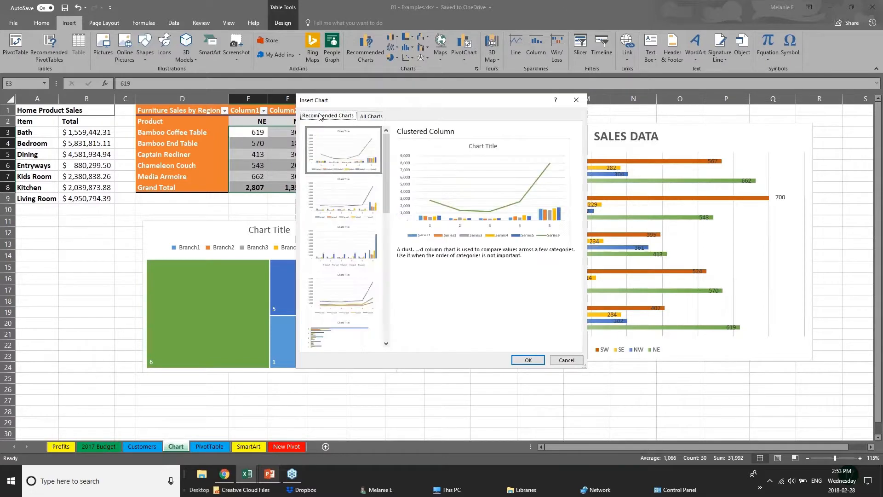
click(344, 205)
click(344, 267)
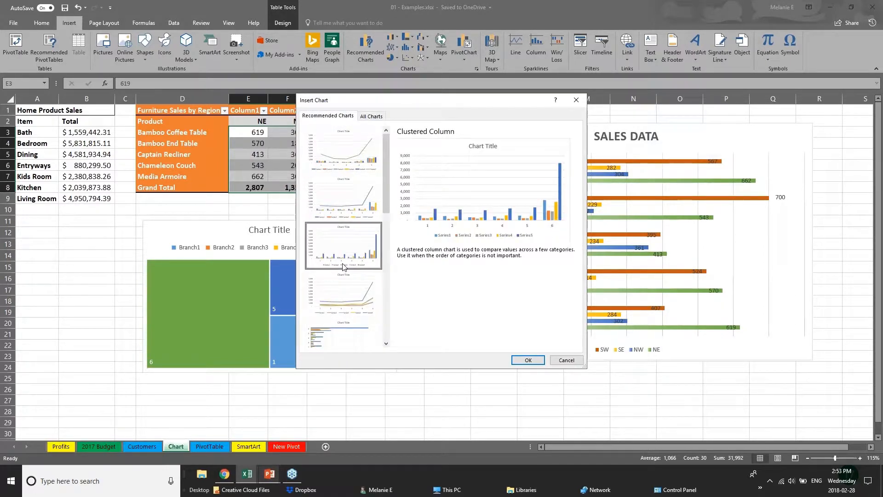
click(346, 292)
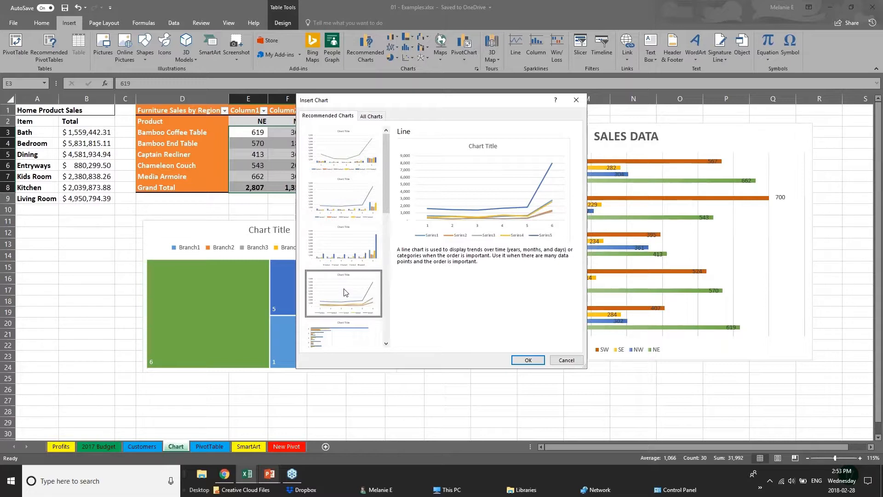
click(562, 361)
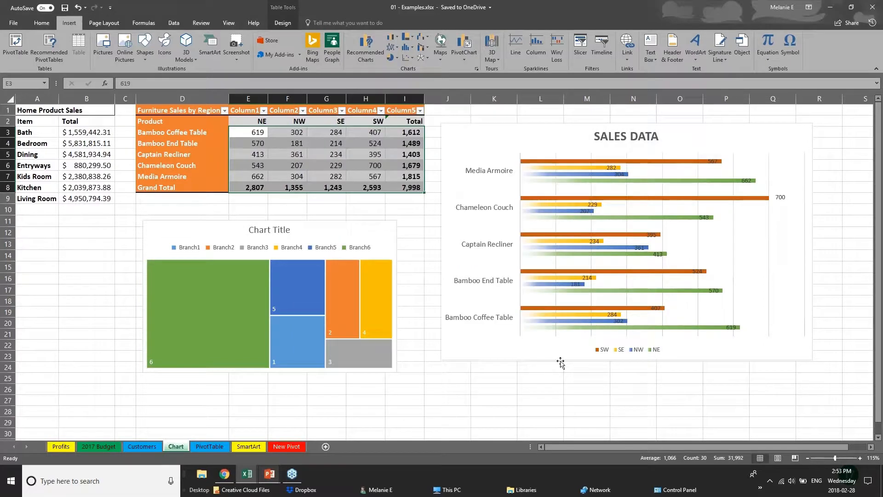
Step: Return to the PowerPoint slide show and advance to the 3D POWER MAPS slide
click(269, 477)
click(319, 435)
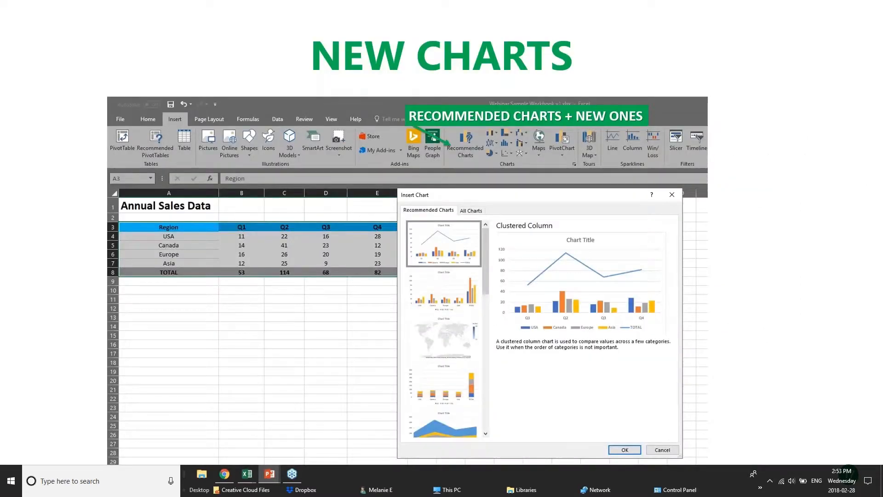
click(406, 306)
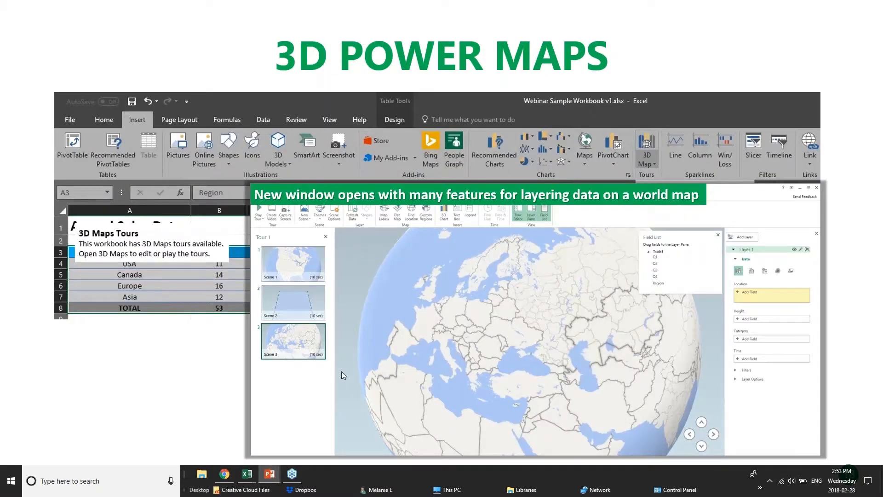
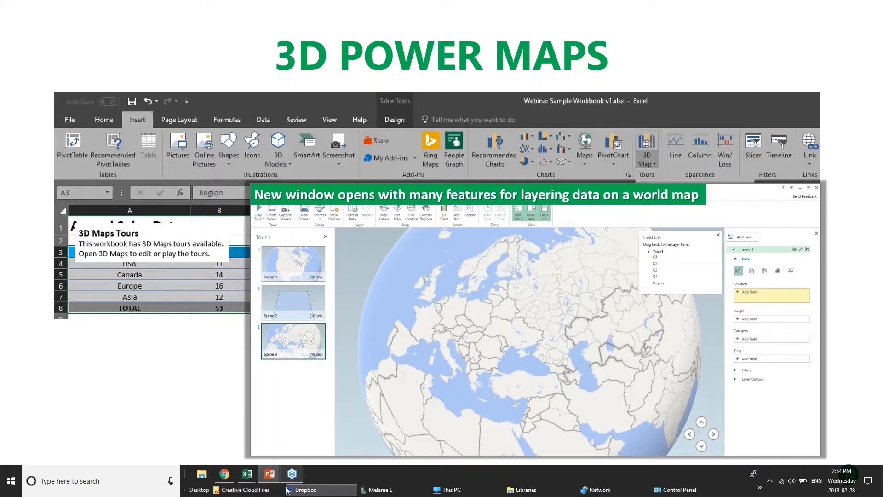
Step: Bring the 01 - Examples.xlsx workbook in Excel to the front from the taskbar
mouse_move(247, 474)
click(146, 444)
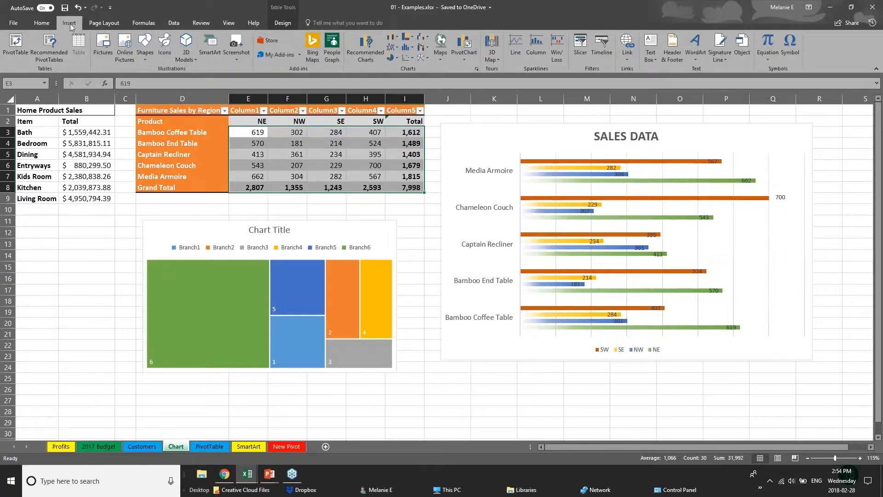
Step: Look over Excel's 3D Map options, then return to the slideshow on the Pivot Tables slide
click(500, 63)
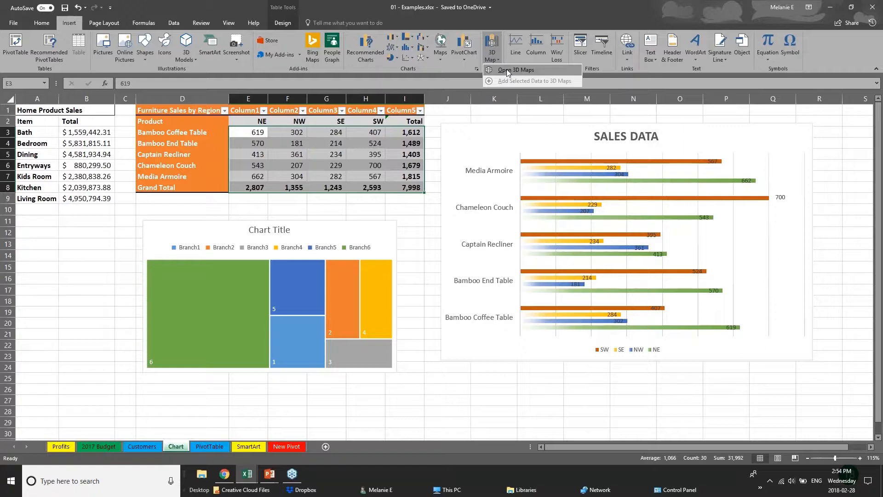
key(alt+Tab)
key(Right)
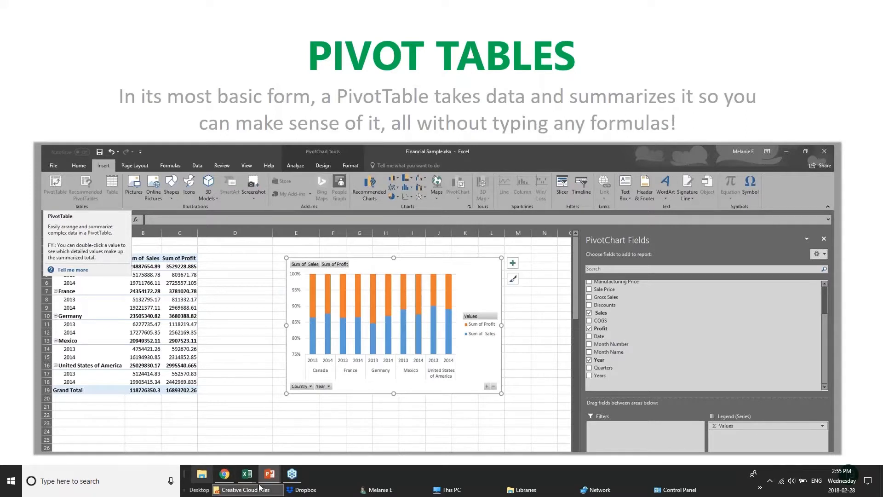
Step: Bring the pivotTables.xlsx workbook to the front from Excel's taskbar previews
click(245, 475)
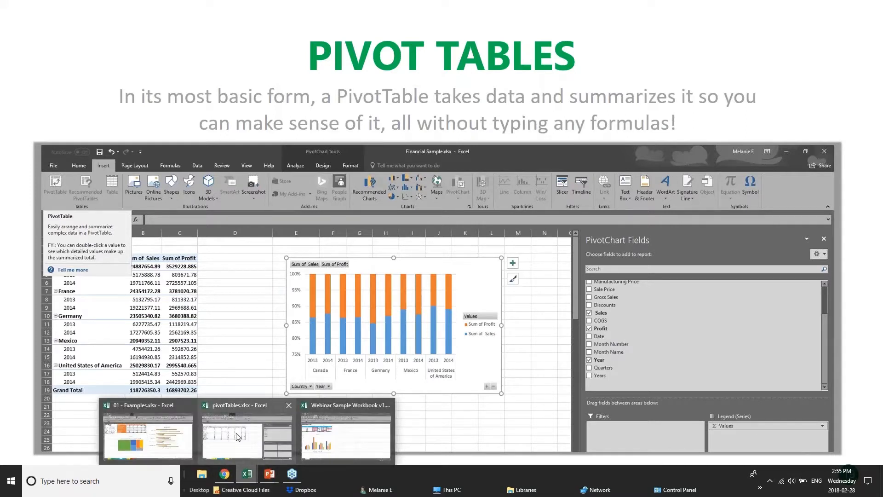
click(262, 435)
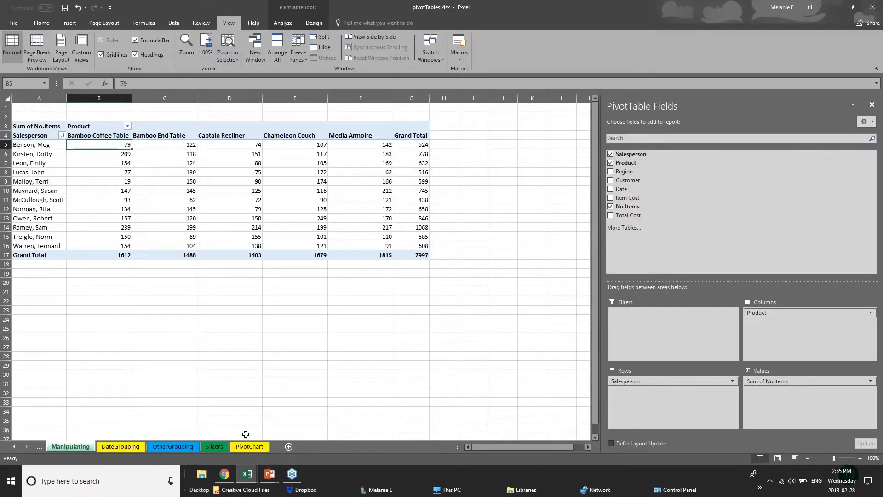
Step: Browse the DateGrouping, OtherGrouping and Slicers sheets and select the Salesperson by Customer pivot
click(135, 449)
click(187, 448)
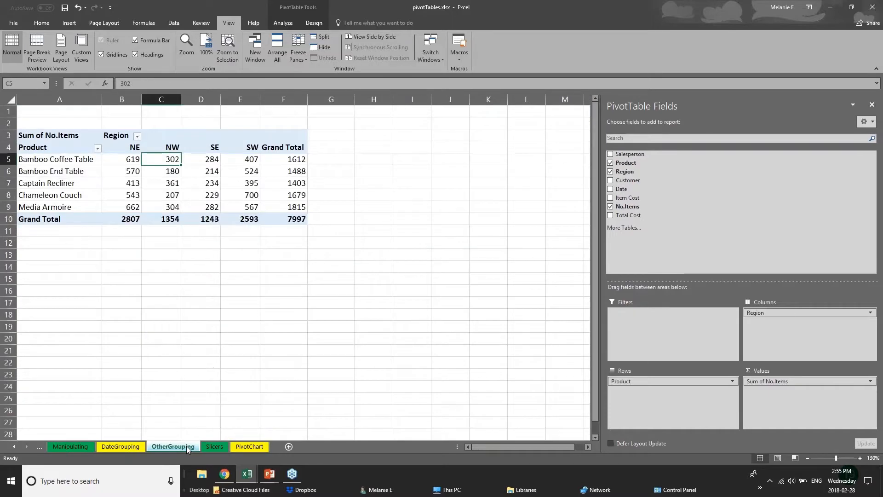
click(223, 448)
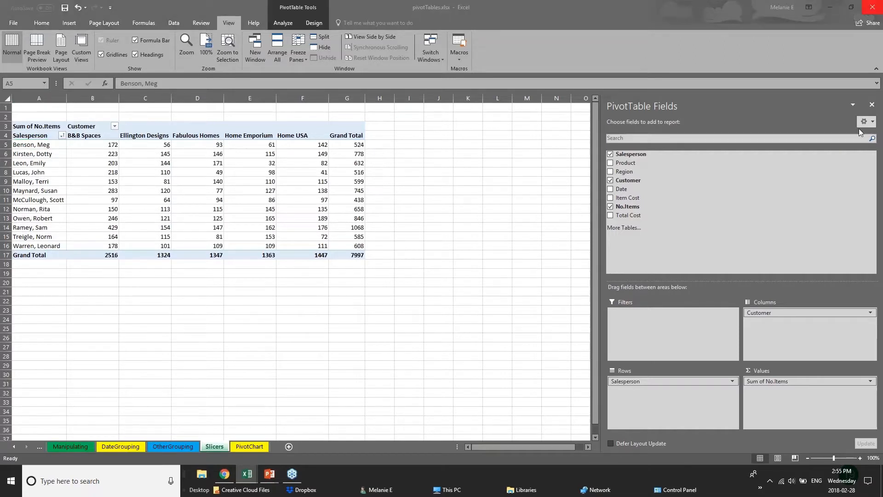
click(871, 105)
click(273, 233)
click(95, 247)
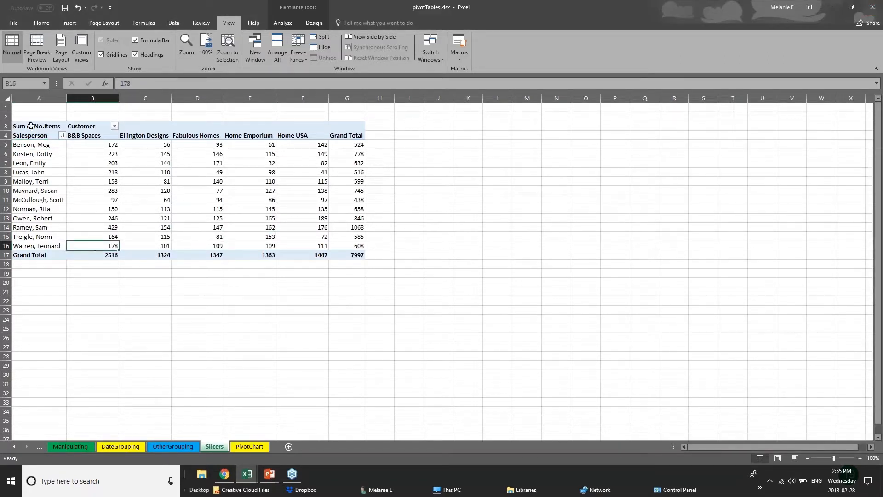
click(33, 121)
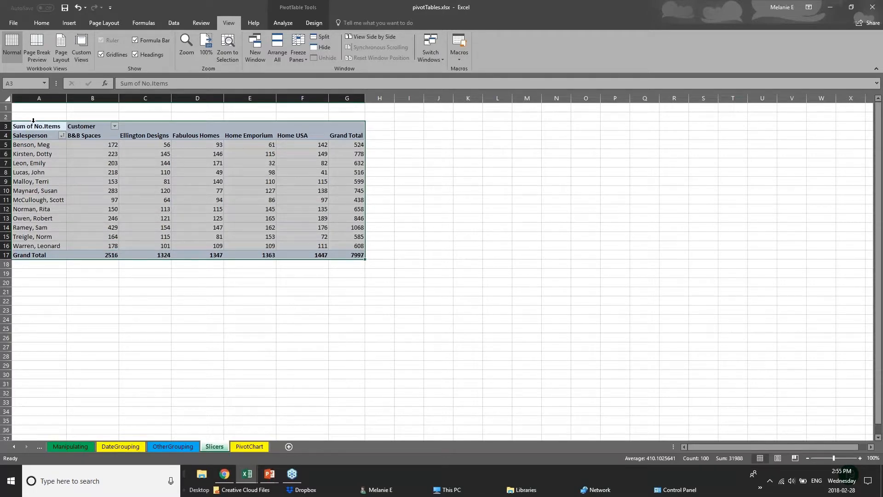
Step: Glance back at the slideshow, then return to the pivotTables workbook
click(270, 475)
click(295, 441)
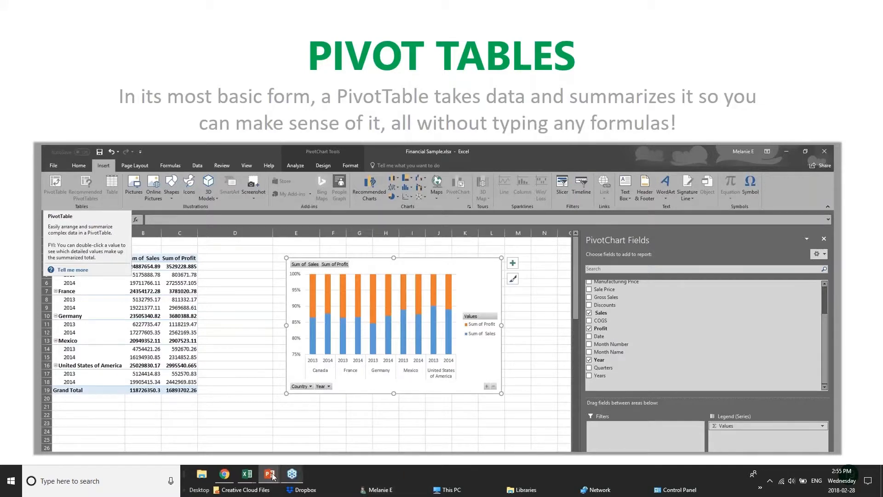
mouse_move(254, 474)
click(262, 441)
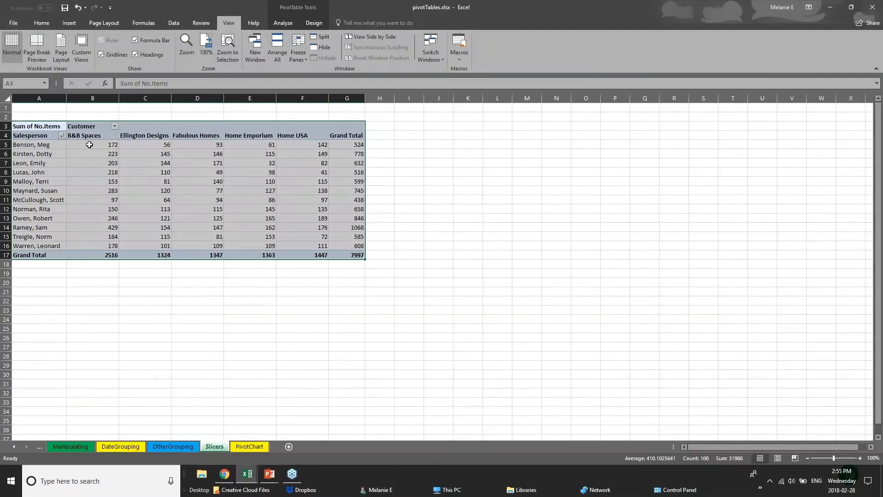
Step: Point out cells in the pivot, including the Ellington Designs column and its C17 total
click(102, 156)
click(24, 147)
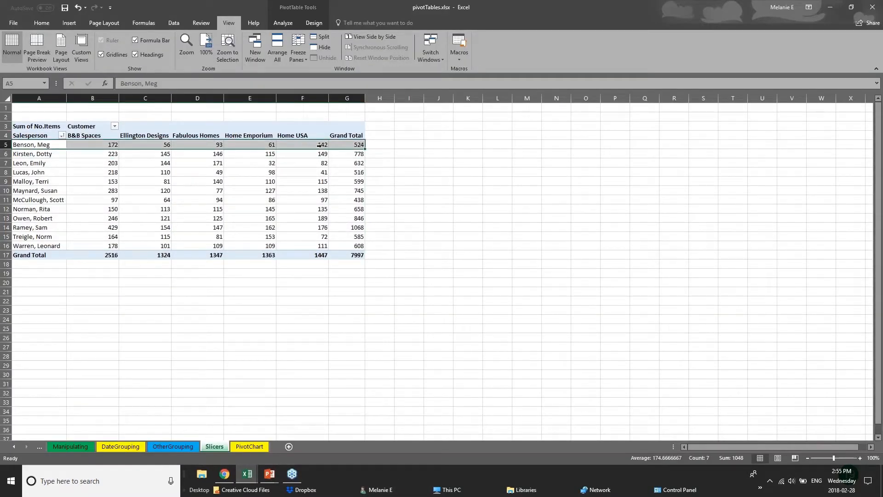
click(380, 145)
drag(57, 163, 109, 169)
drag(144, 137, 148, 256)
click(148, 256)
click(189, 284)
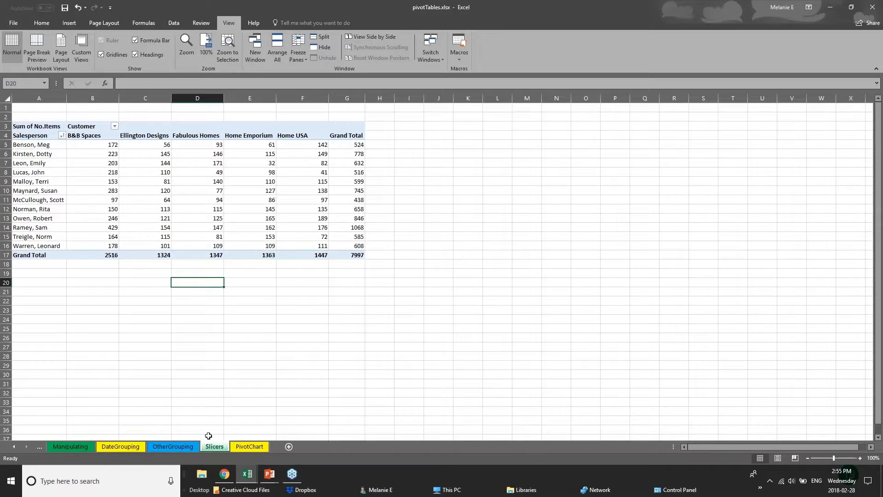
Step: Move through the OtherGrouping sheet to the PivotChart sheet
click(184, 449)
click(238, 447)
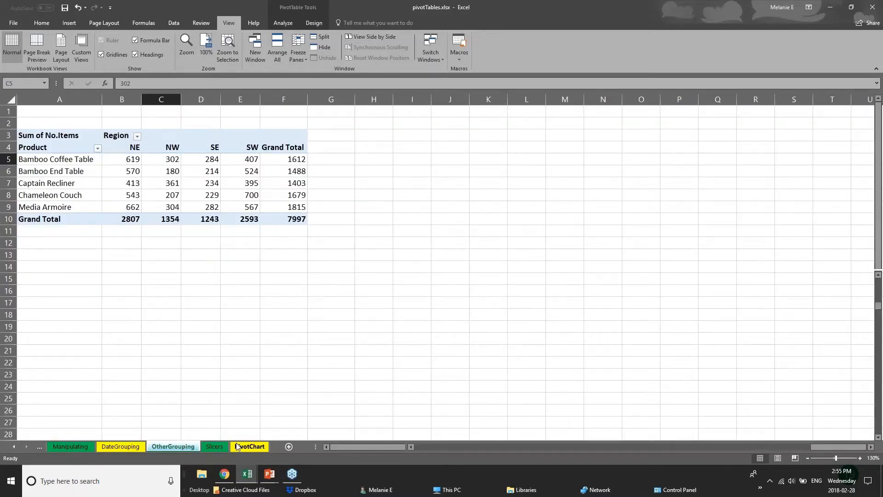
click(222, 448)
Step: In 01 - Examples, delete the existing pivot table on the PivotTable sheet
mouse_move(246, 474)
click(183, 448)
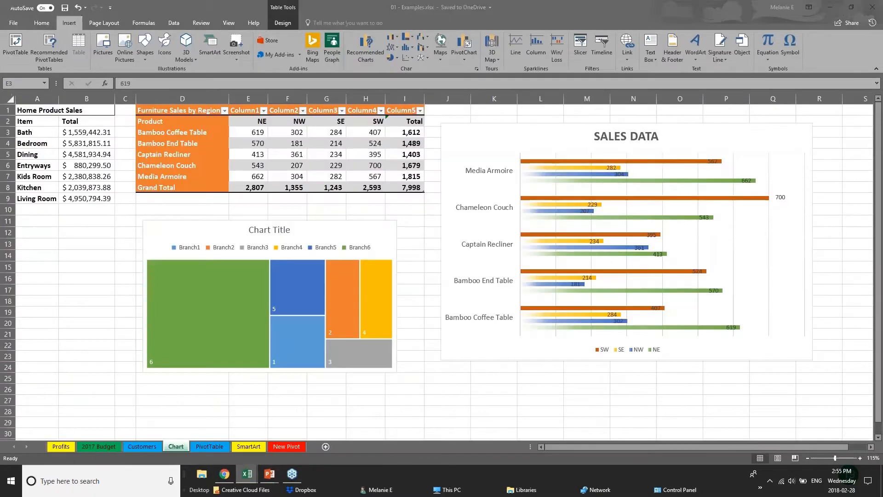
click(215, 448)
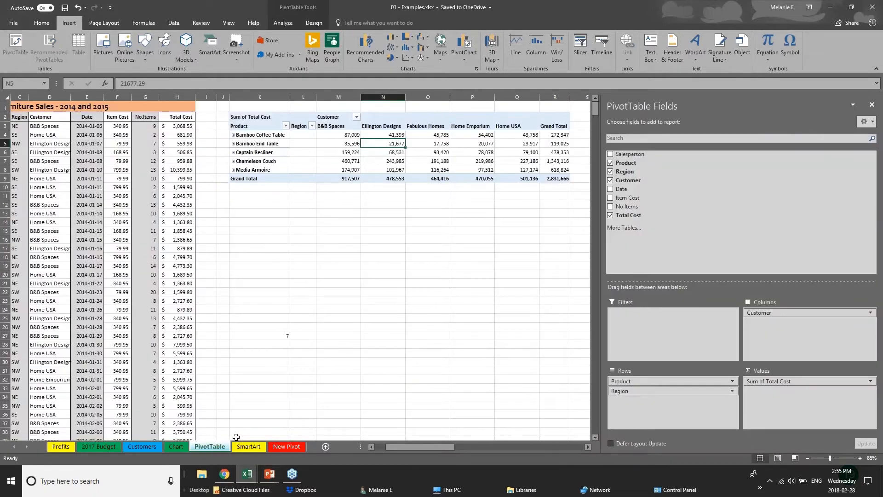
click(871, 104)
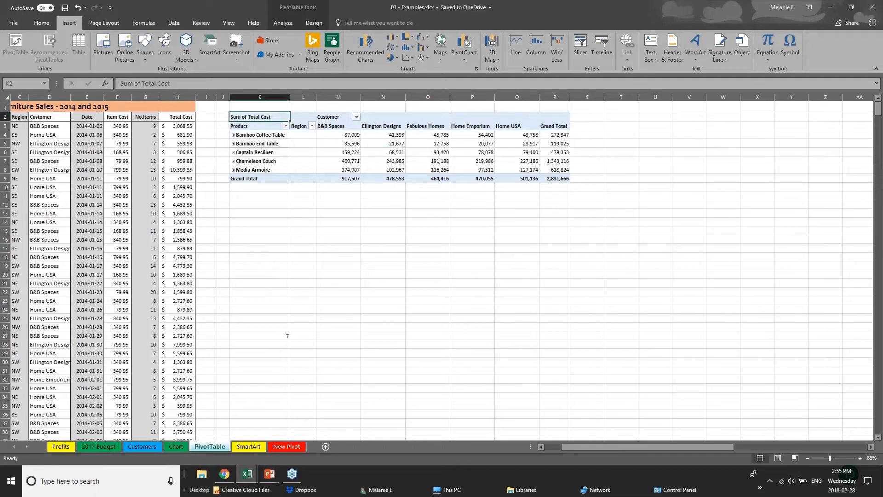
drag(239, 105, 623, 193)
key(Delete)
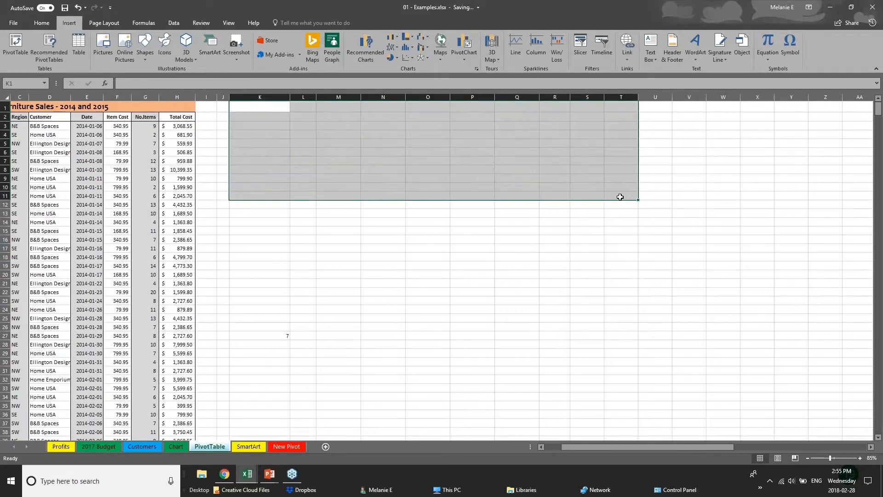
Step: Review the Furniture Sales 2014 and 2015 data, checking the Total Cost formula in H10
click(123, 186)
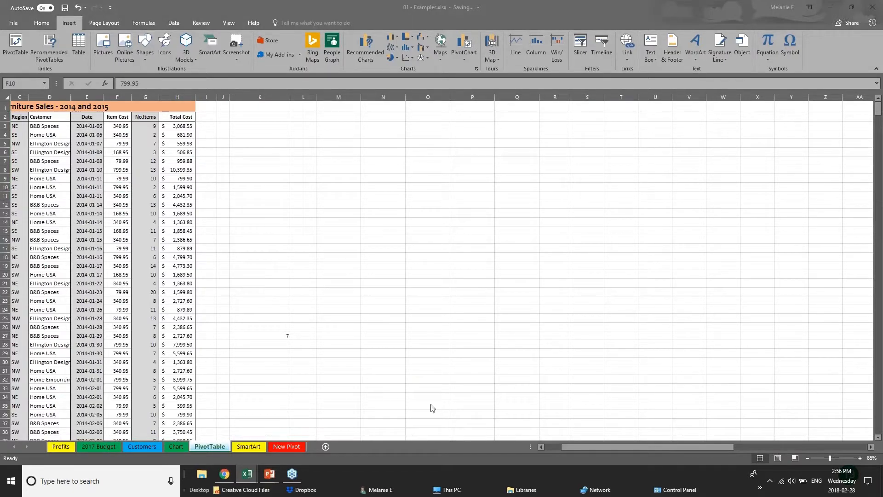
click(575, 444)
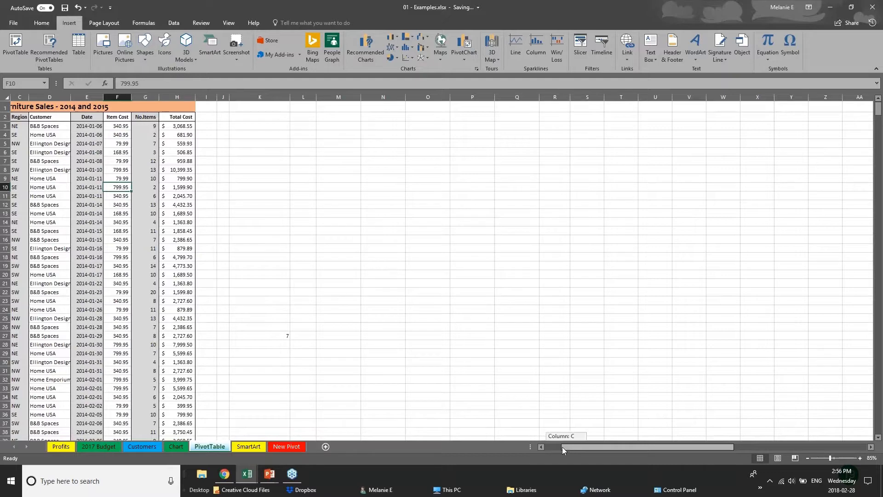
drag(562, 447, 546, 447)
click(41, 144)
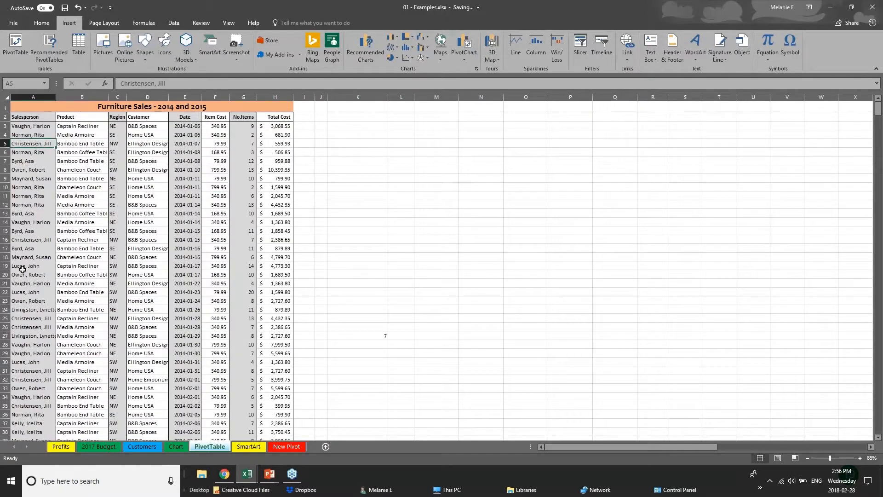
scroll(22, 269, down, 5)
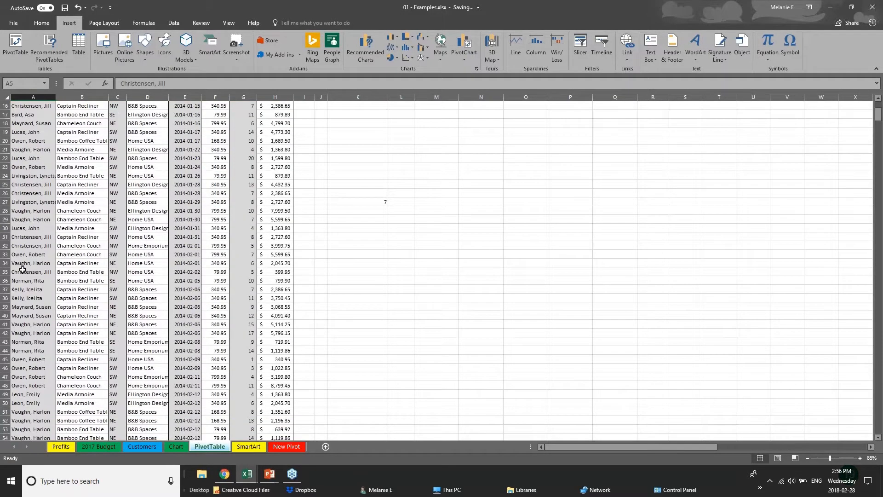
scroll(270, 129, up, 5)
click(269, 128)
click(272, 184)
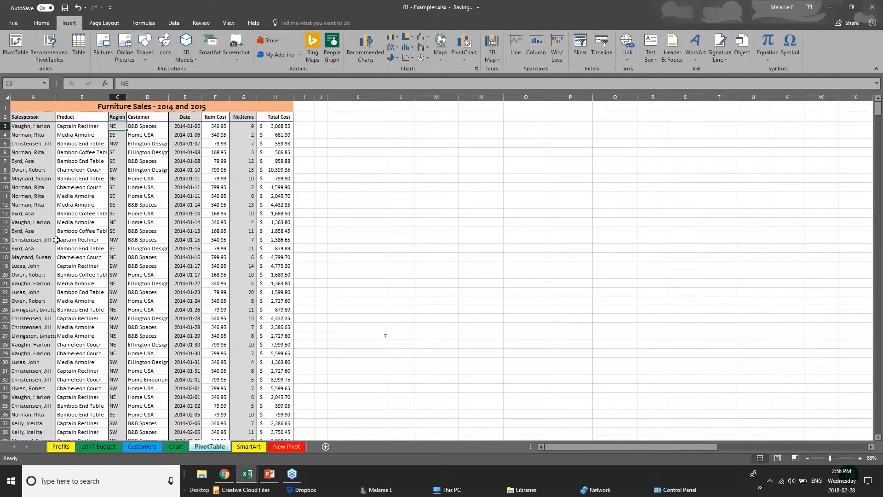
Step: Scroll through the rest of the sales data and select the whole sheet, then cell K14
click(52, 258)
scroll(58, 367, down, 5)
scroll(58, 367, down, 20)
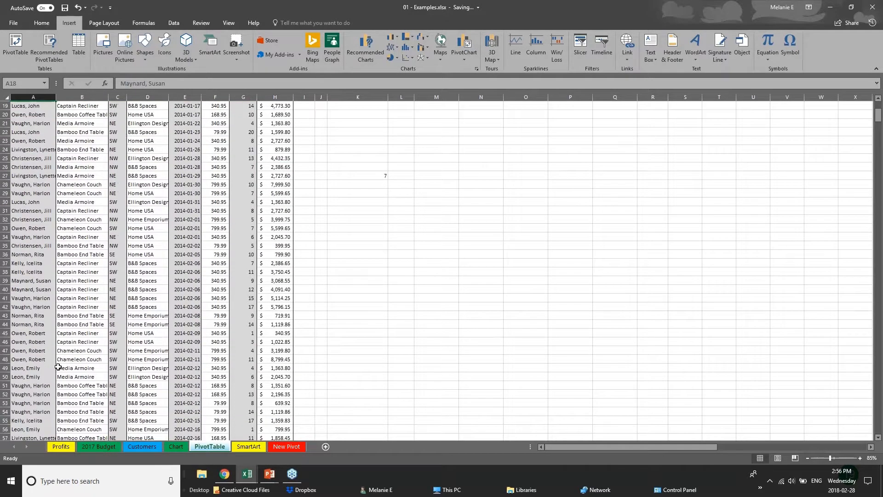
scroll(58, 366, up, 9)
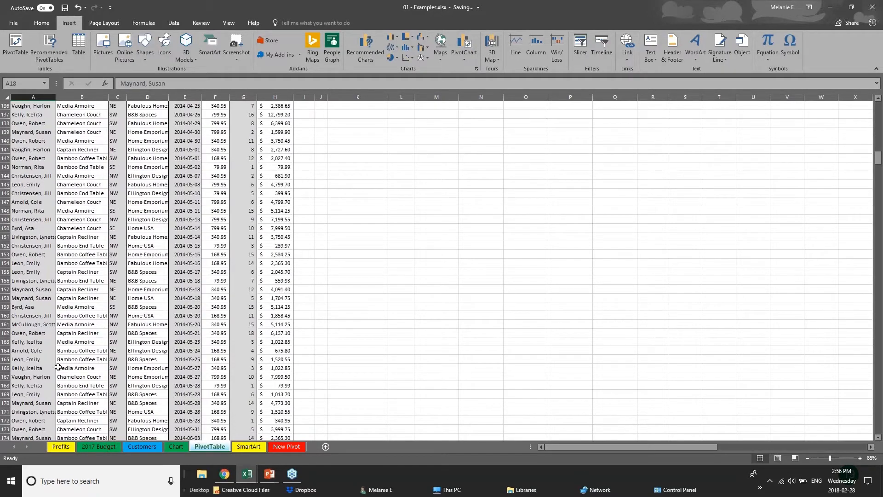
scroll(58, 366, up, 19)
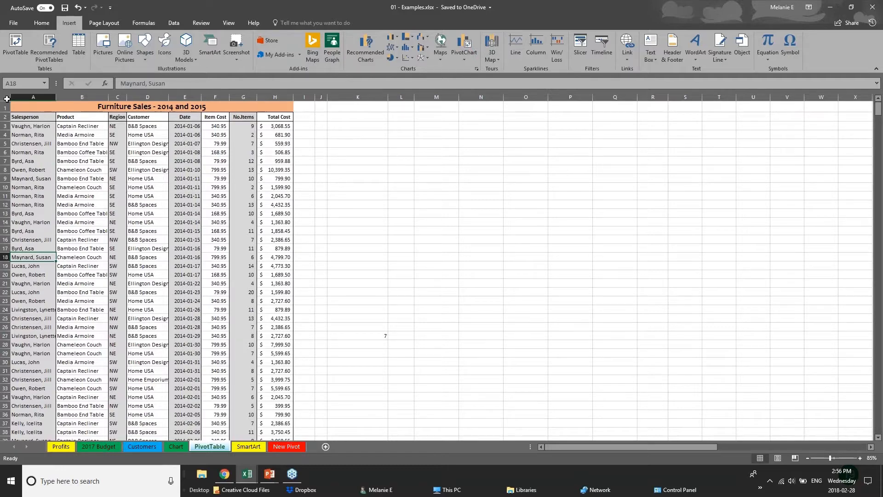
click(6, 99)
click(359, 221)
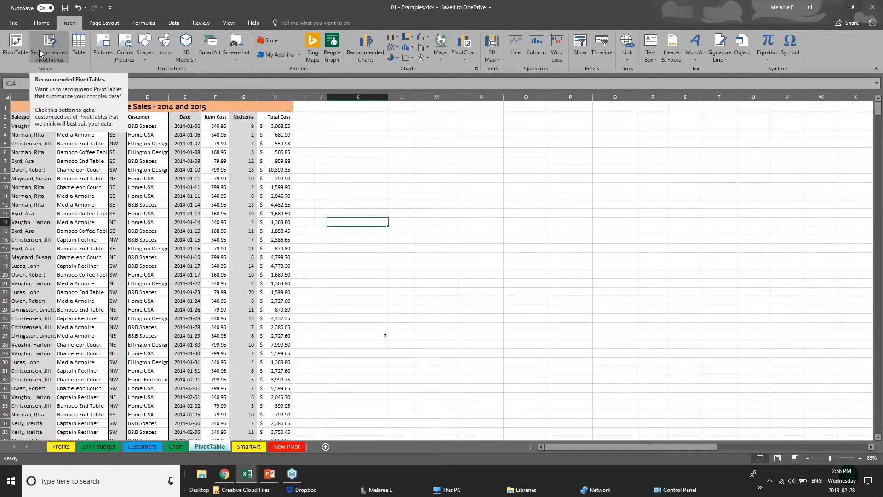
Step: Try making a PivotTable from the whole sheet, hit invalid field name errors, and cancel
click(13, 55)
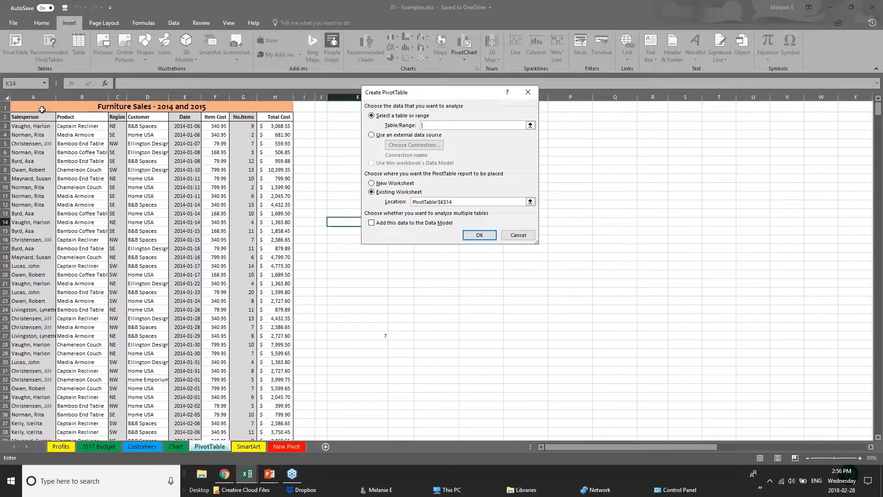
click(37, 97)
click(25, 106)
key(Escape)
click(5, 96)
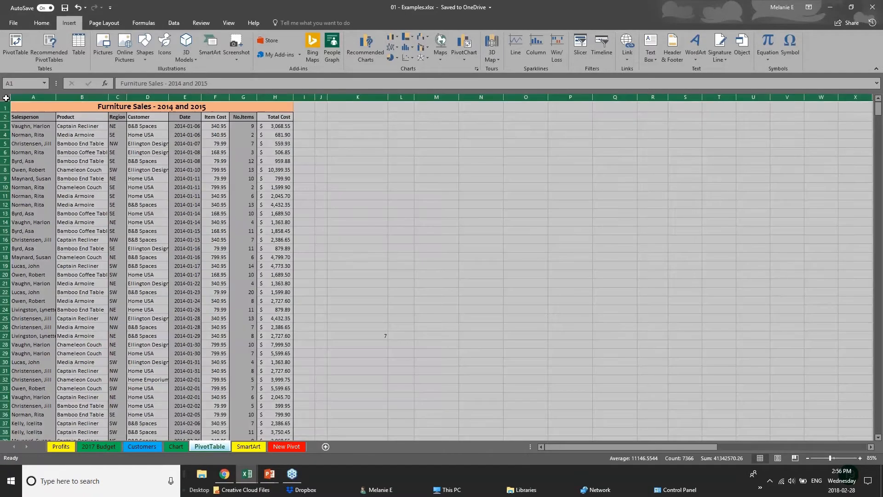
click(14, 41)
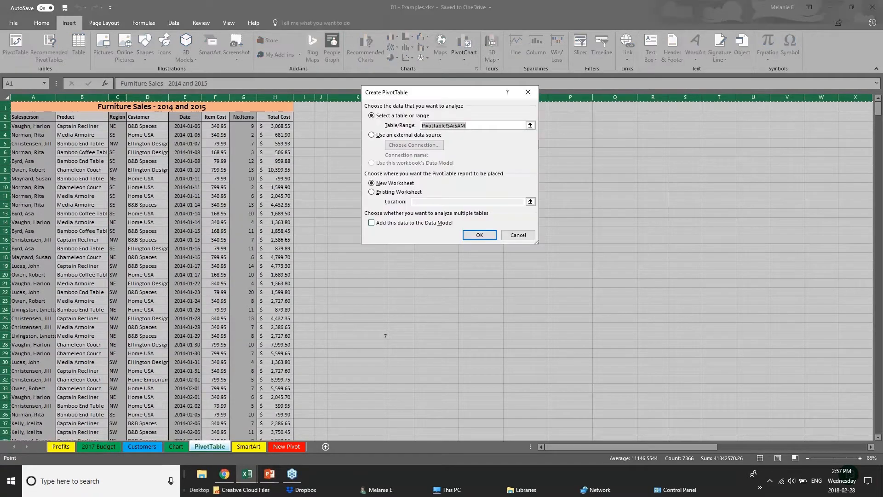
click(480, 237)
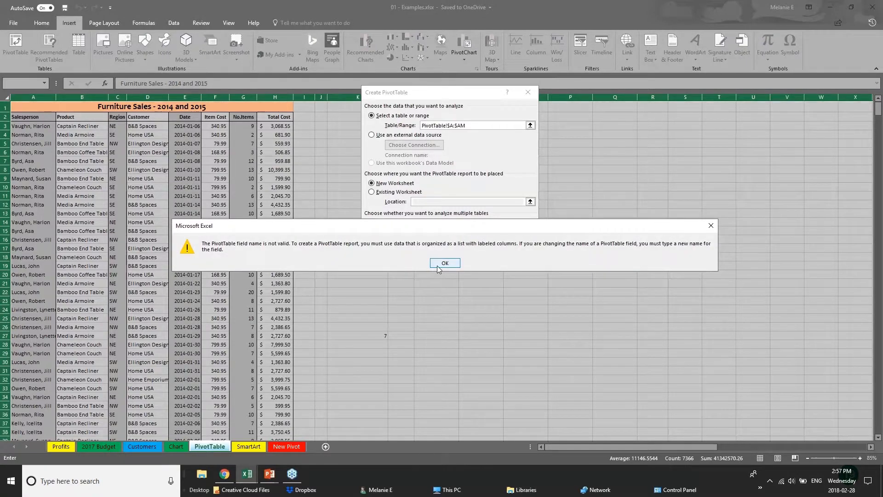
click(445, 263)
click(478, 236)
click(446, 263)
click(518, 235)
Step: Create the PivotTable on a new worksheet from columns A to H
click(147, 135)
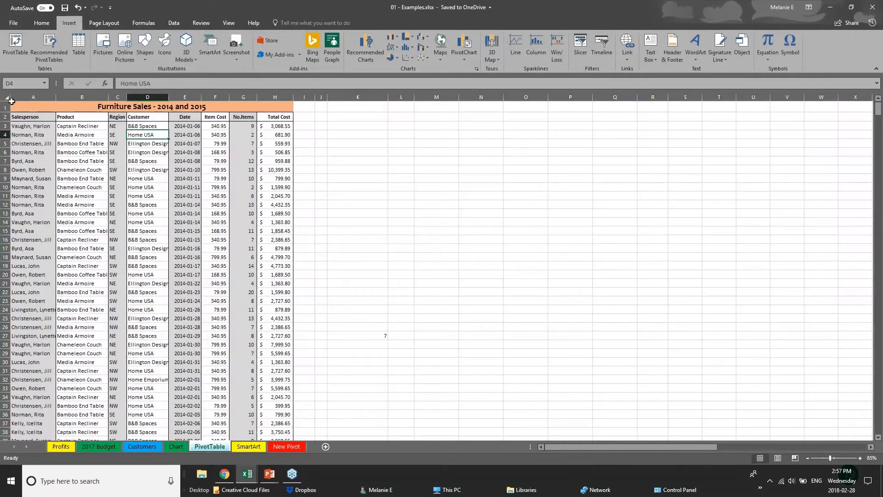
drag(17, 96, 33, 97)
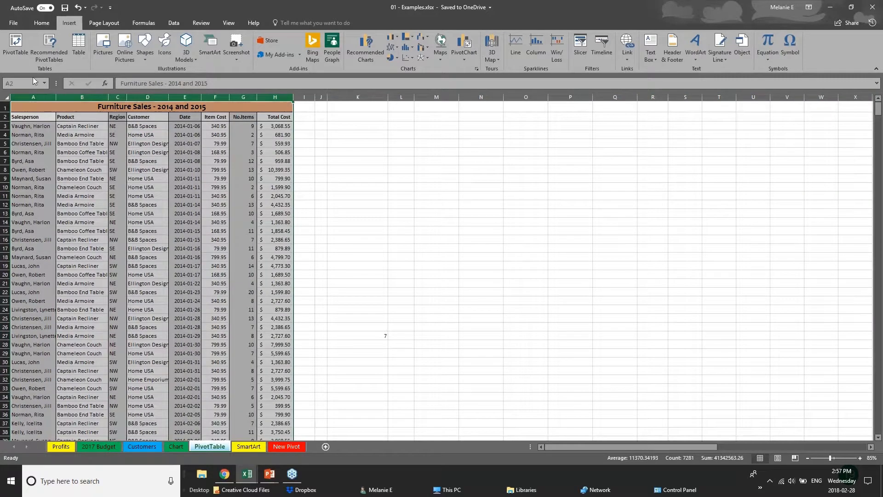
click(16, 47)
click(481, 236)
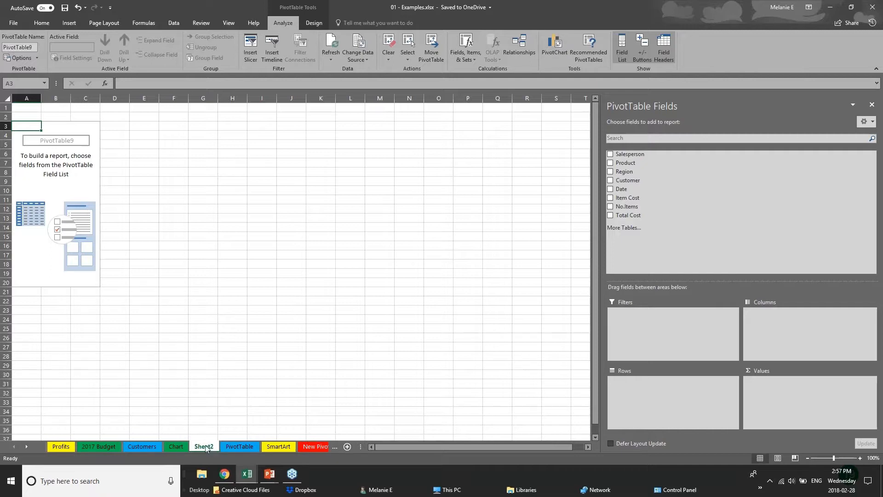
Step: Rename the Sheet2 tab to 'PIVOT 2'
double_click(213, 448)
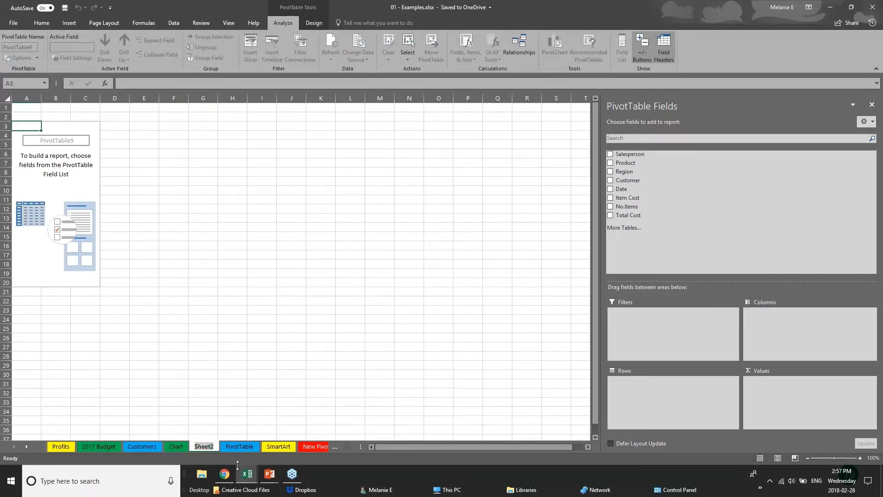
text(PIVO)
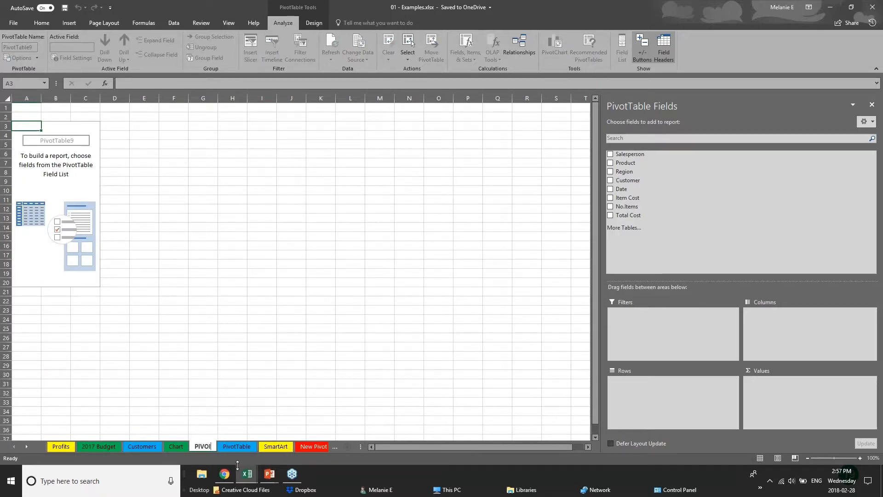
text(T 2)
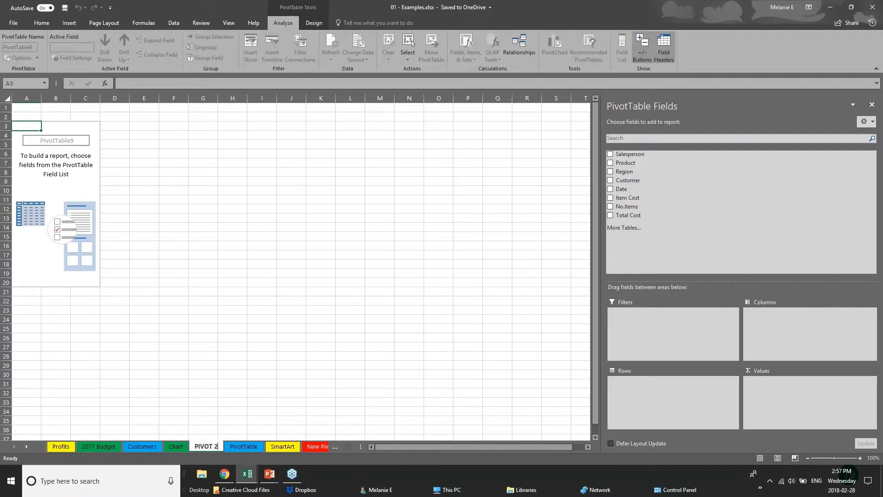
click(66, 143)
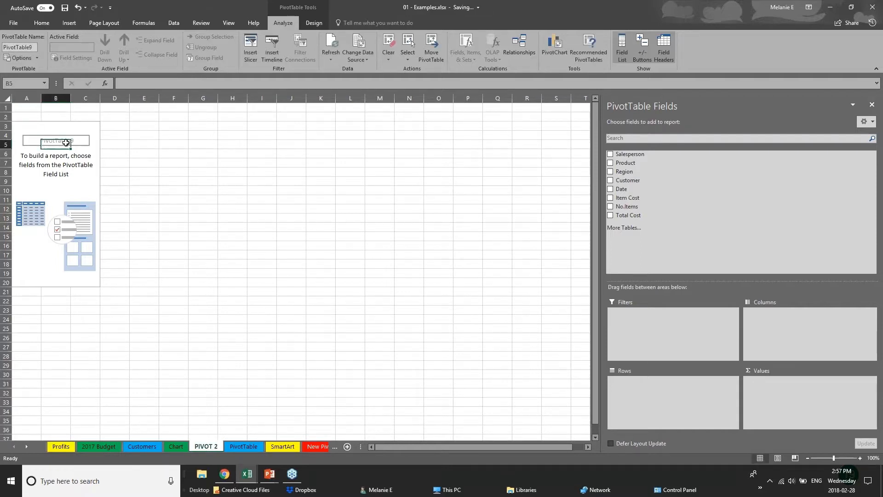
Step: Add Region to the pivot's rows, listing NE, NW, SE and SW
key(Up)
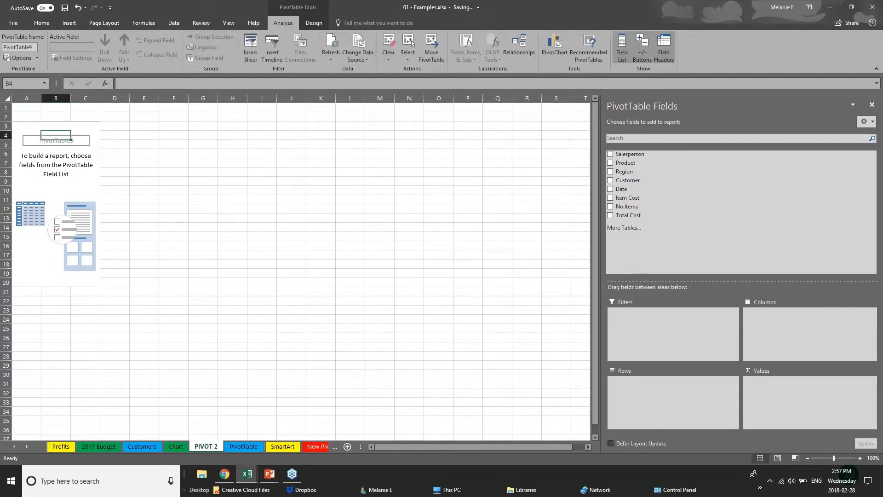
click(869, 7)
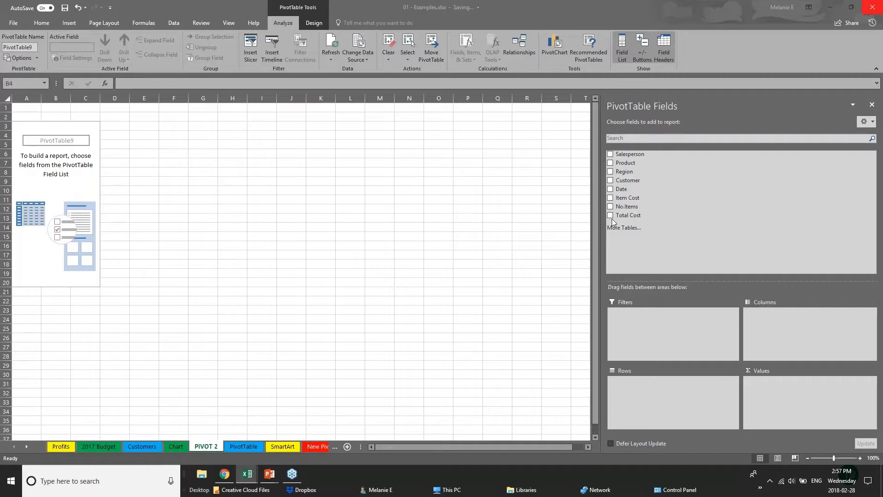
click(611, 172)
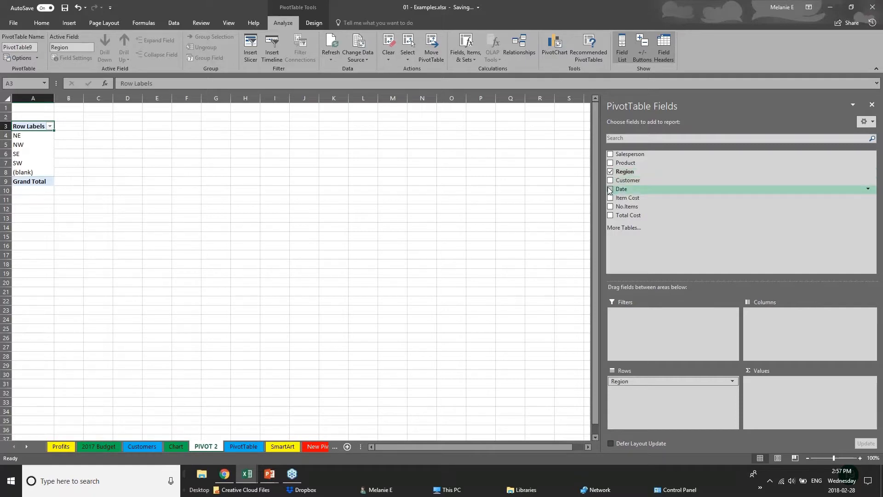
Step: Add Years under Region, sum Total Cost (Grand Total 2831665.67), and widen column A
click(610, 190)
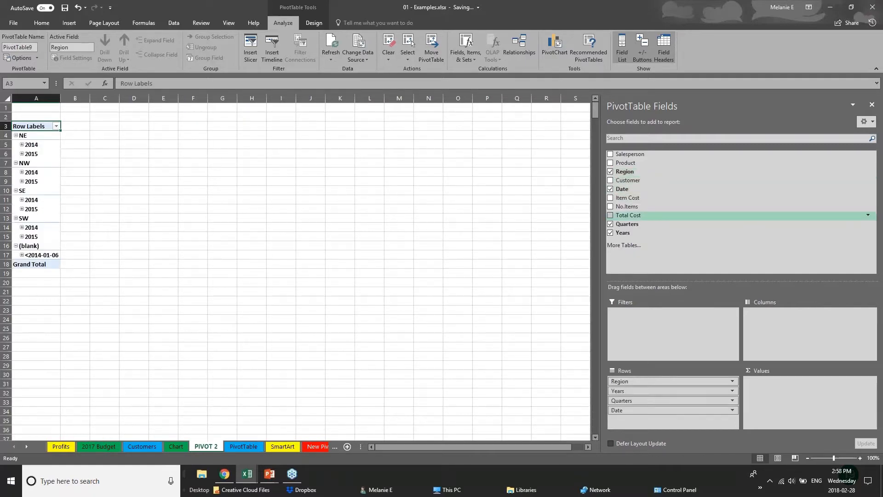
click(611, 224)
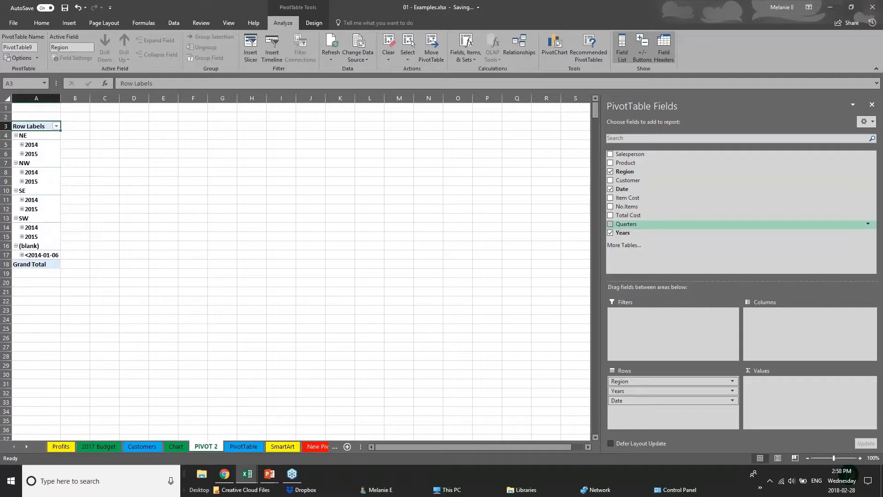
click(610, 189)
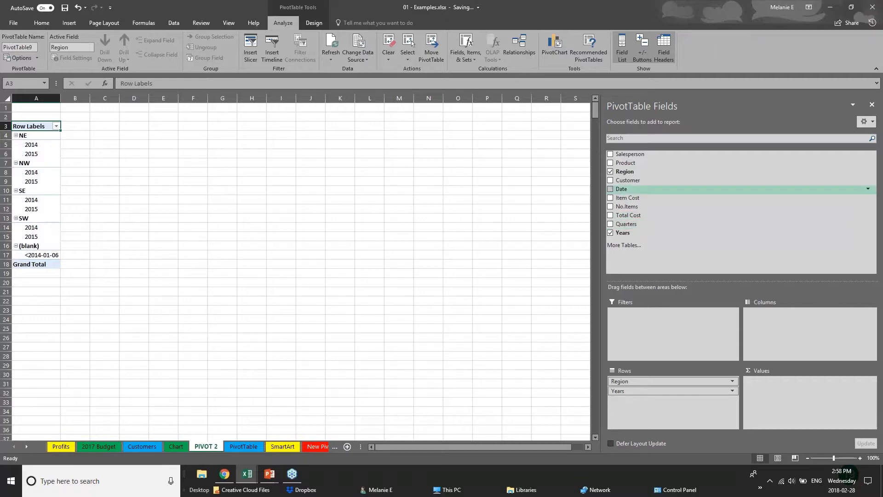
click(611, 217)
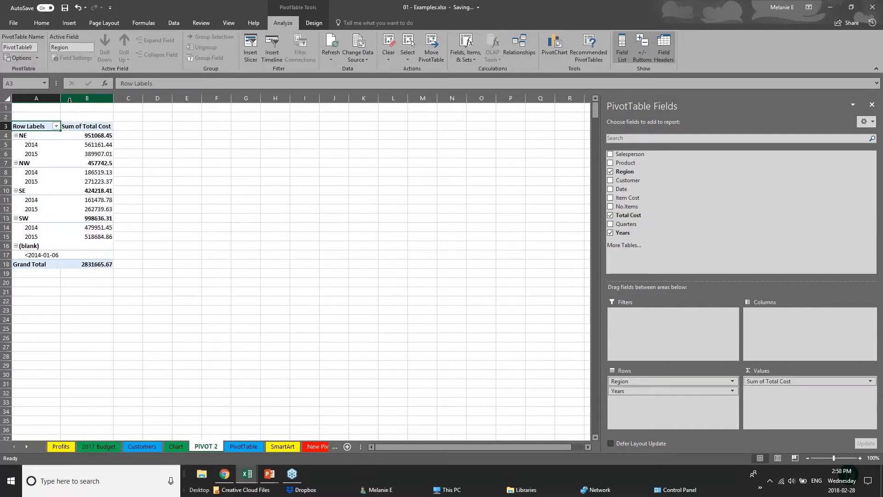
drag(61, 98, 206, 98)
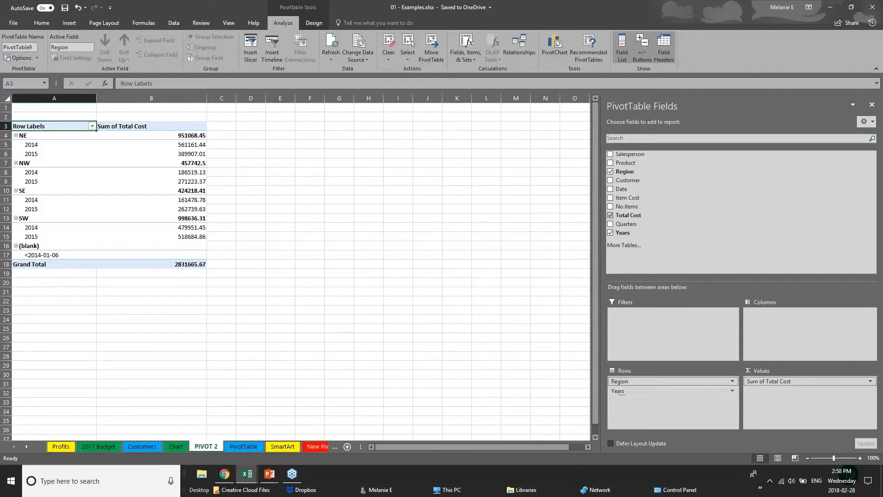
click(646, 391)
click(659, 392)
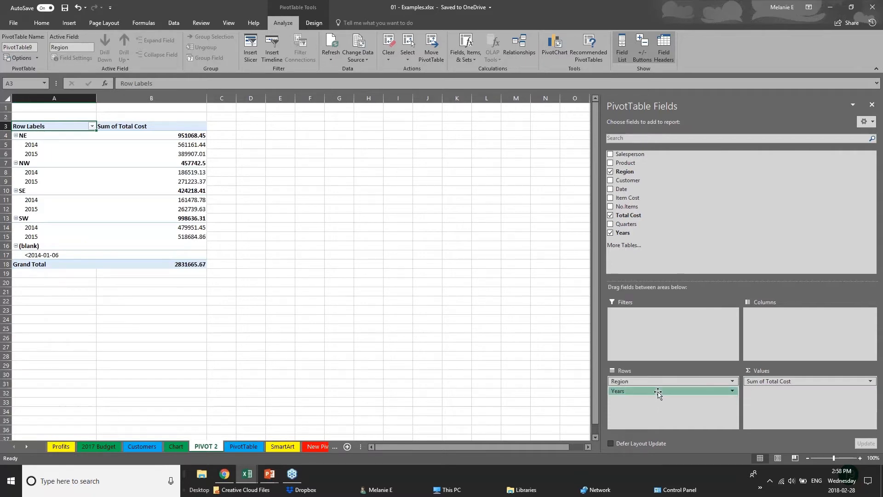
Step: Move Years into the columns to compare regional 2014 and 2015 totals, then back to rows
drag(659, 392, 785, 327)
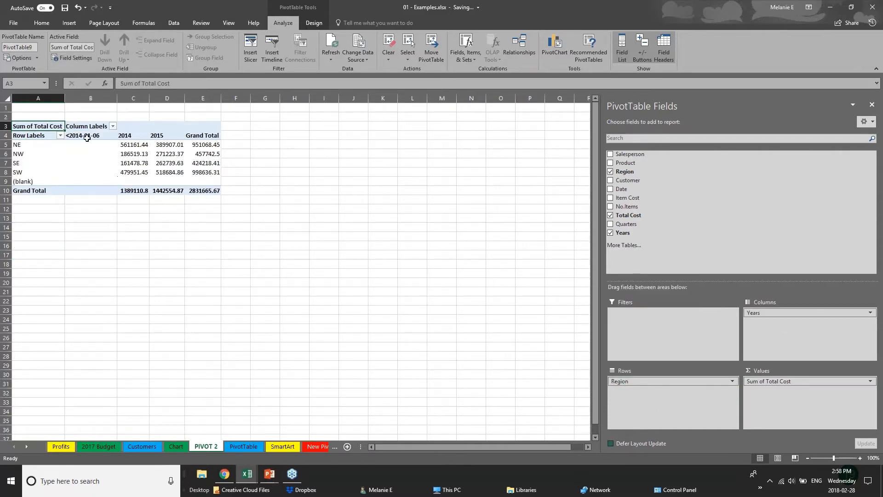
click(21, 144)
click(20, 173)
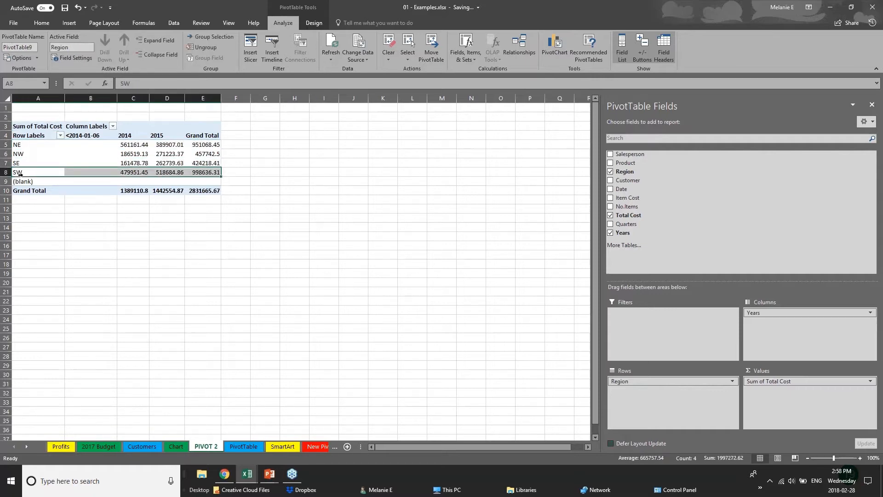
click(123, 145)
click(123, 163)
click(179, 136)
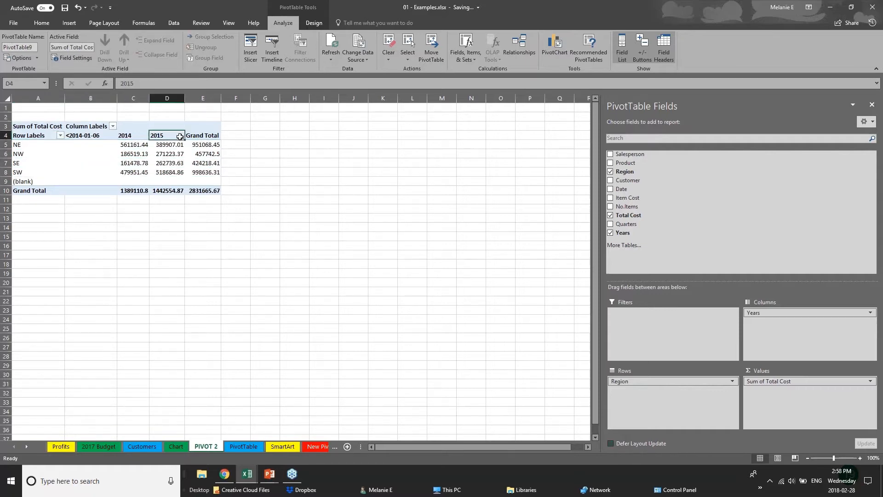
click(179, 154)
click(174, 172)
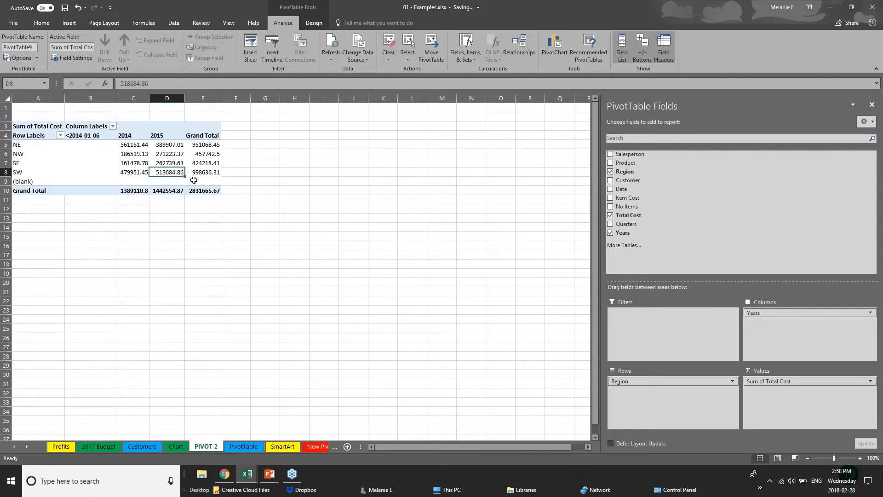
mouse_move(782, 312)
mouse_down()
mouse_move(672, 322)
mouse_move(670, 391)
mouse_move(782, 315)
mouse_up()
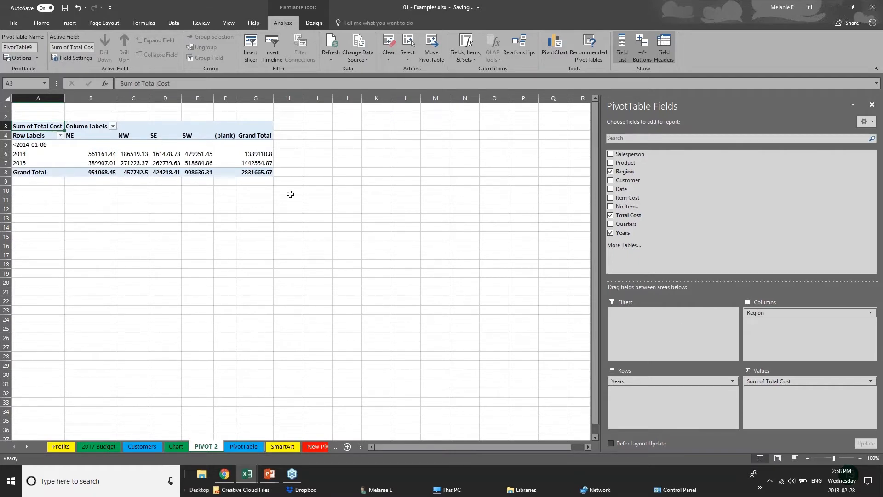
Step: Add Customer as columns and Date, expanding and collapsing the 2014 and 2015 monthly rows
click(610, 181)
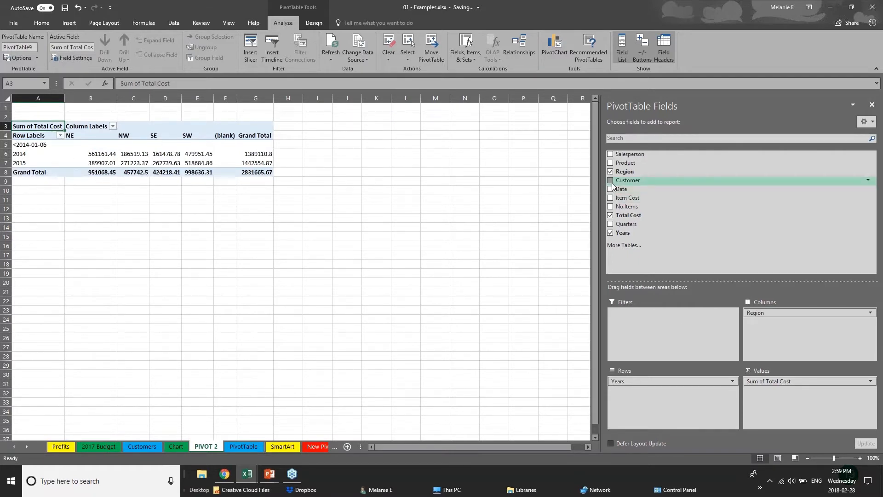
click(611, 189)
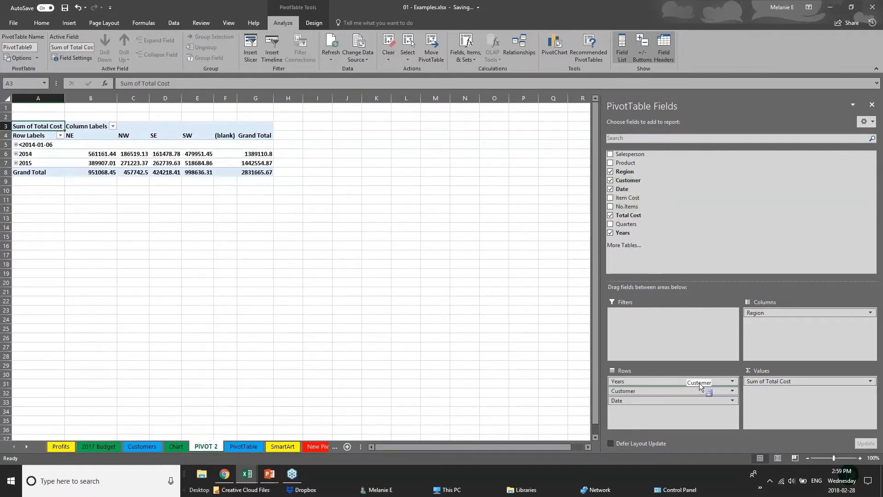
drag(702, 391, 791, 327)
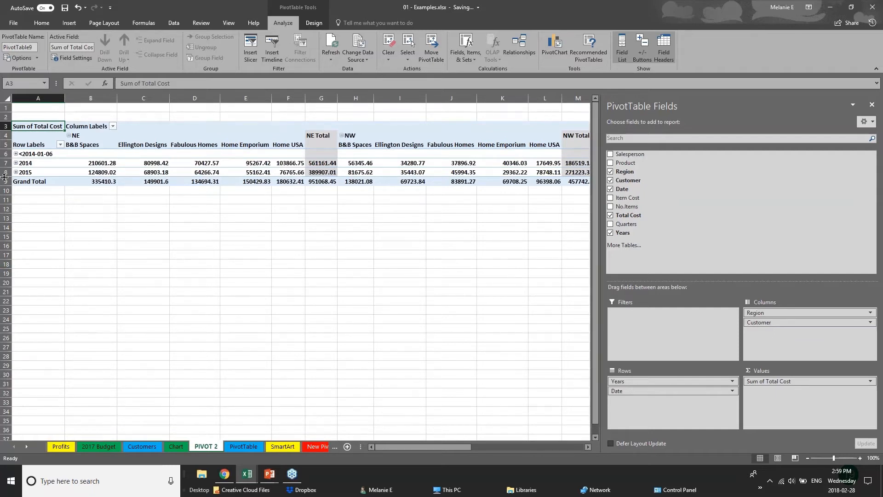
click(16, 154)
click(15, 154)
click(16, 163)
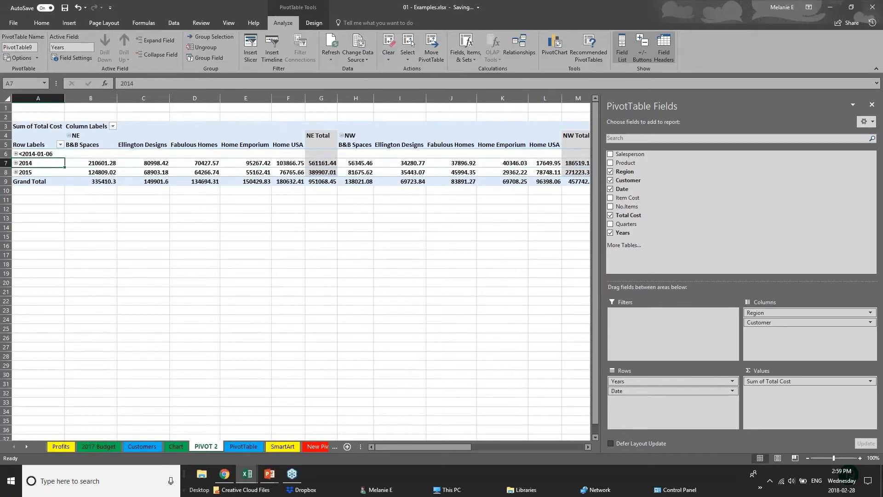
click(16, 163)
click(15, 172)
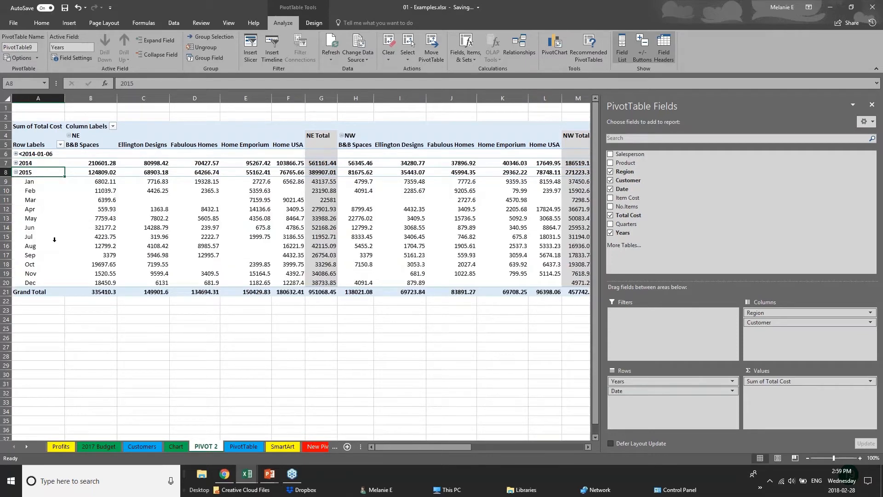
click(16, 172)
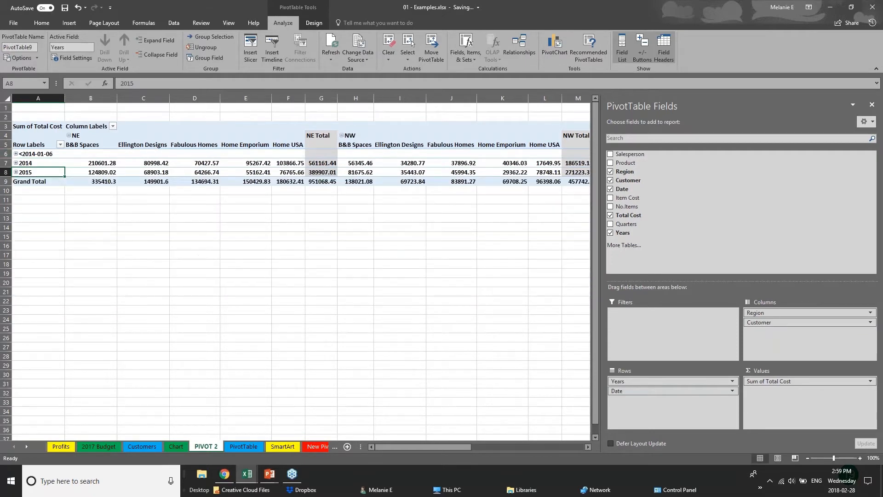
click(354, 225)
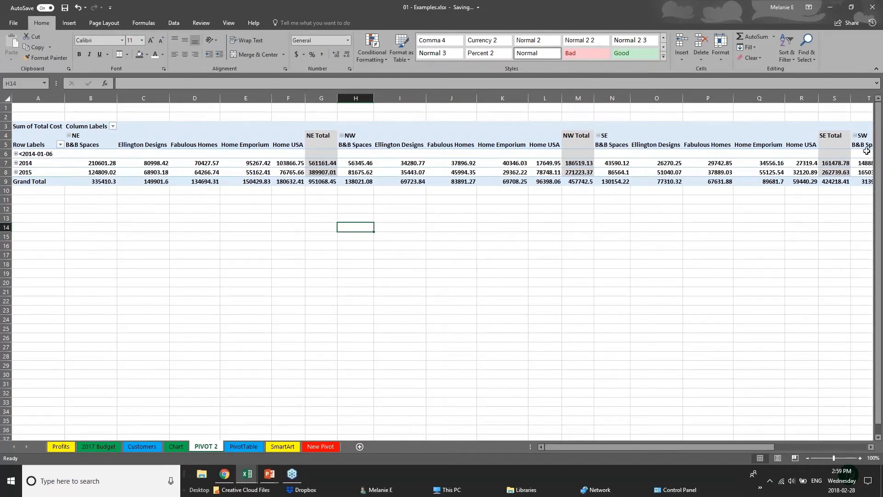
Step: Remove Customer and Date, leaving Total Cost with regions across and years down
click(645, 154)
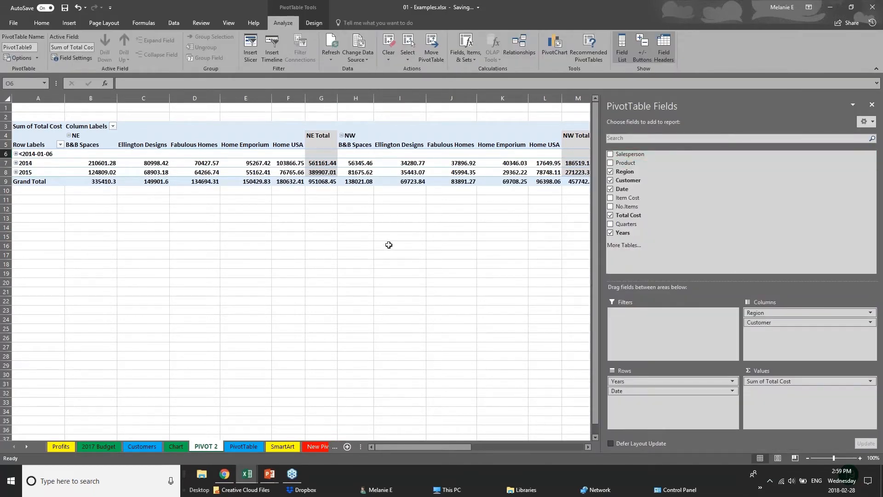
click(44, 216)
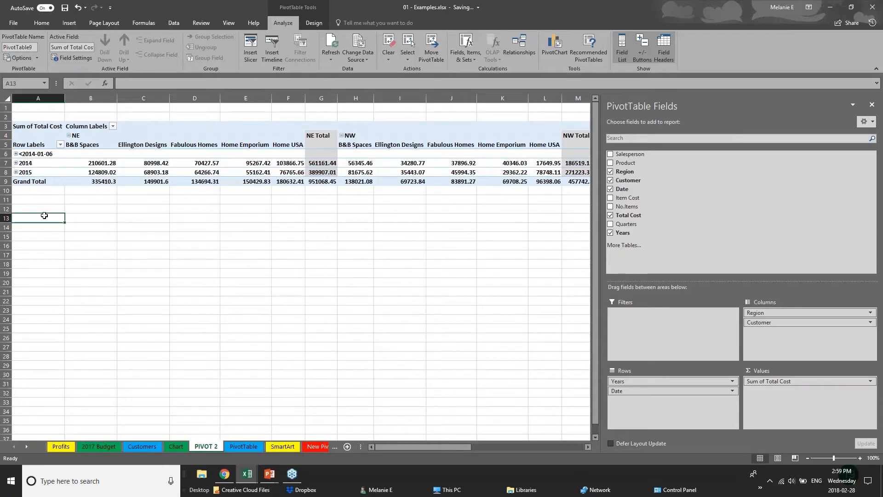
click(312, 172)
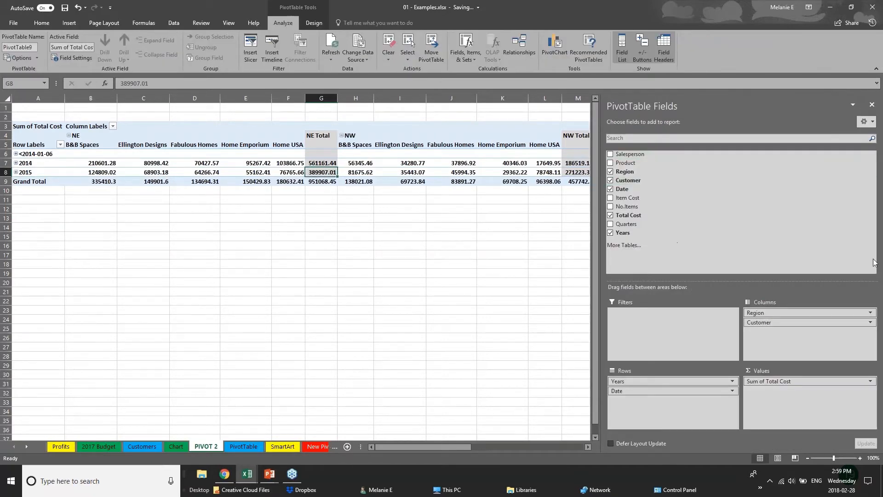
click(611, 180)
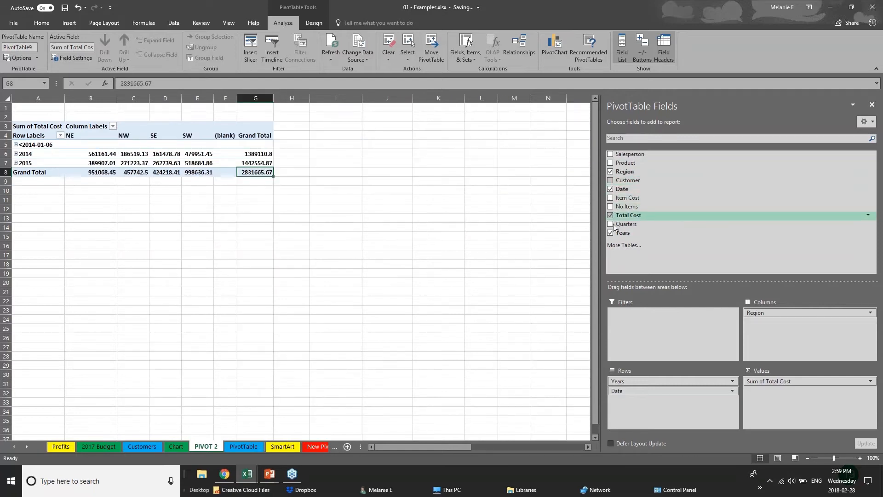
click(610, 189)
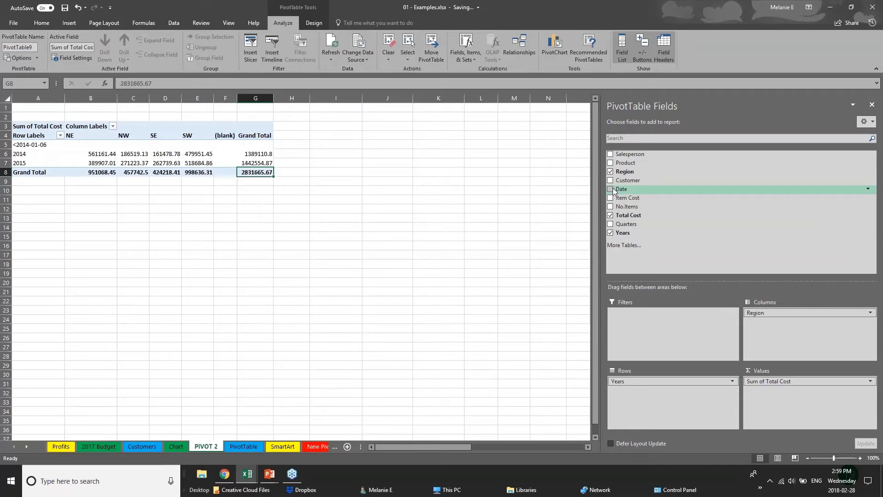
click(54, 198)
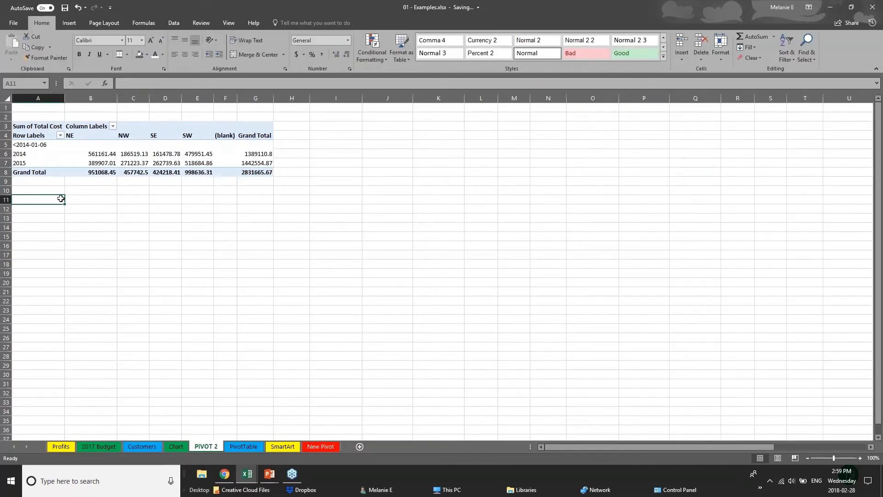
click(141, 169)
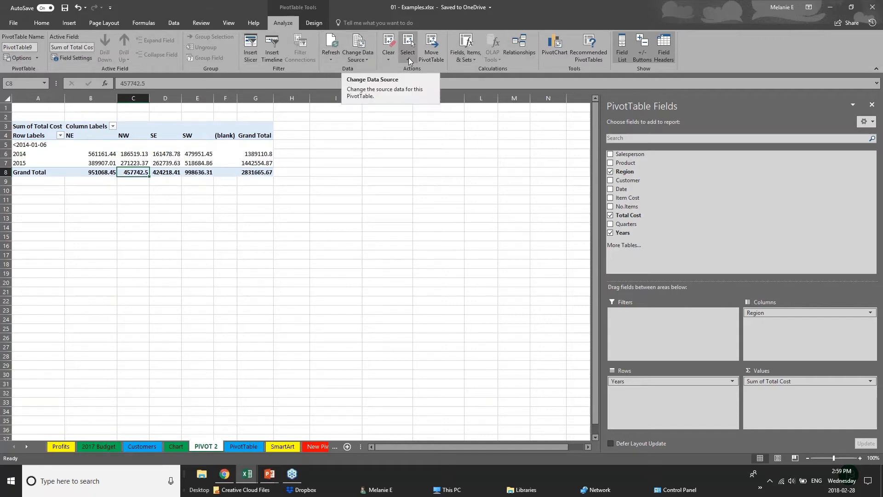
Step: Insert a clustered-column PivotChart of Total Cost and place it beside the pivot table
click(556, 48)
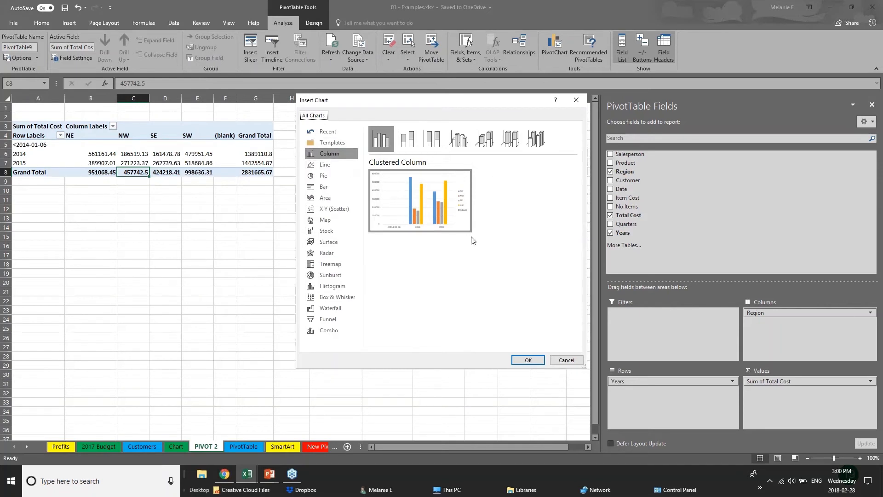
click(528, 360)
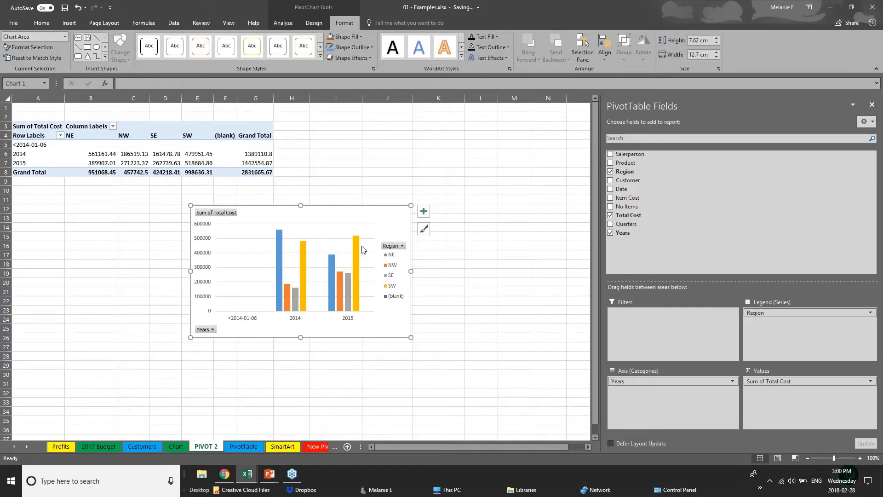
drag(363, 248, 509, 126)
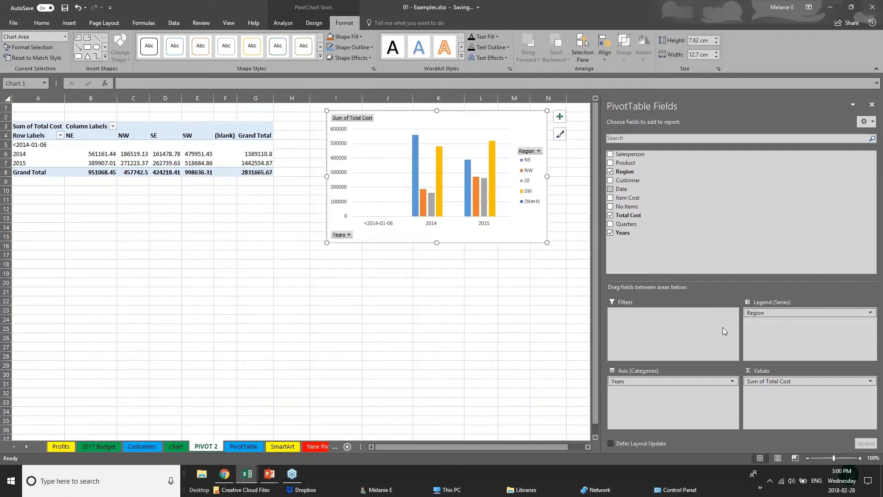
click(680, 381)
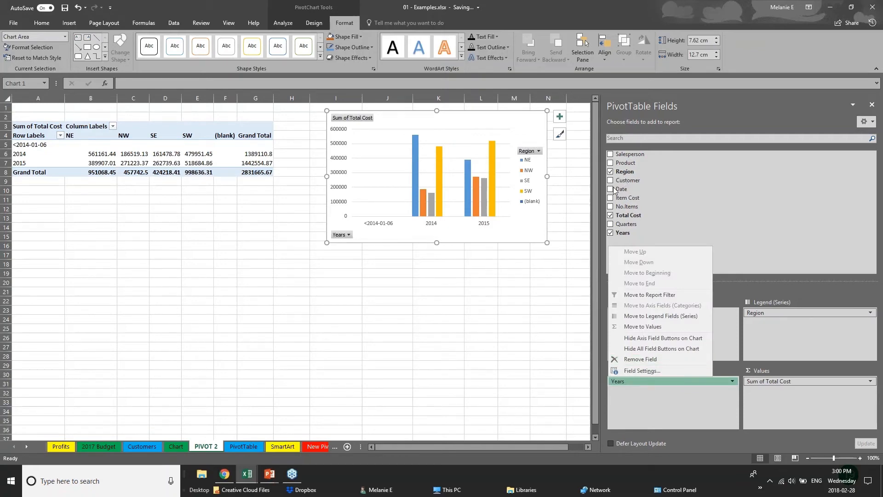
Step: Regroup the chart with Region as categories and Customer and Product as series
click(610, 163)
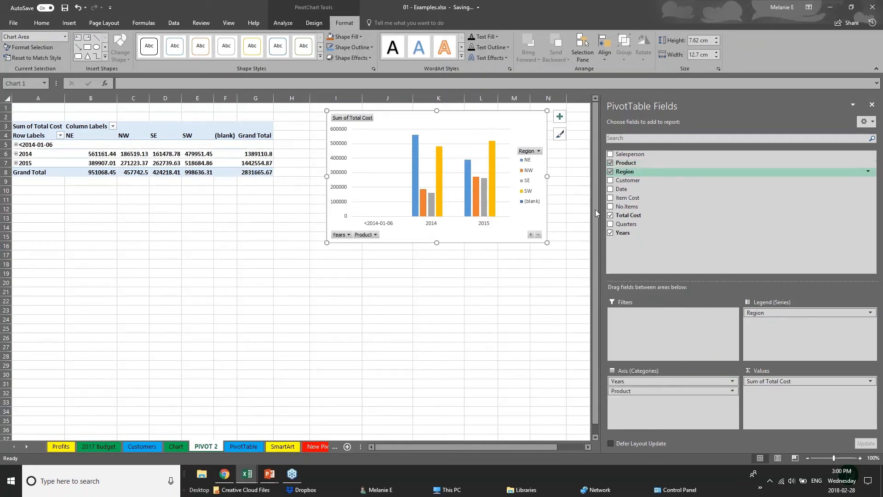
click(610, 180)
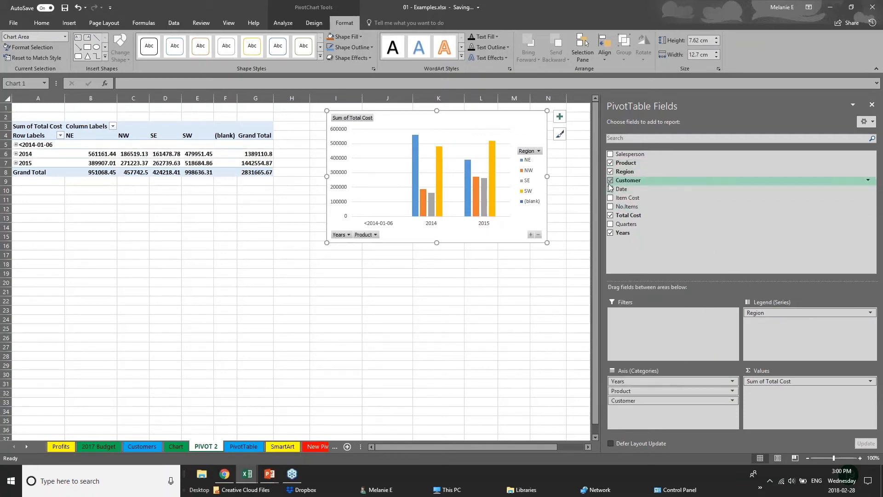
click(405, 235)
click(404, 235)
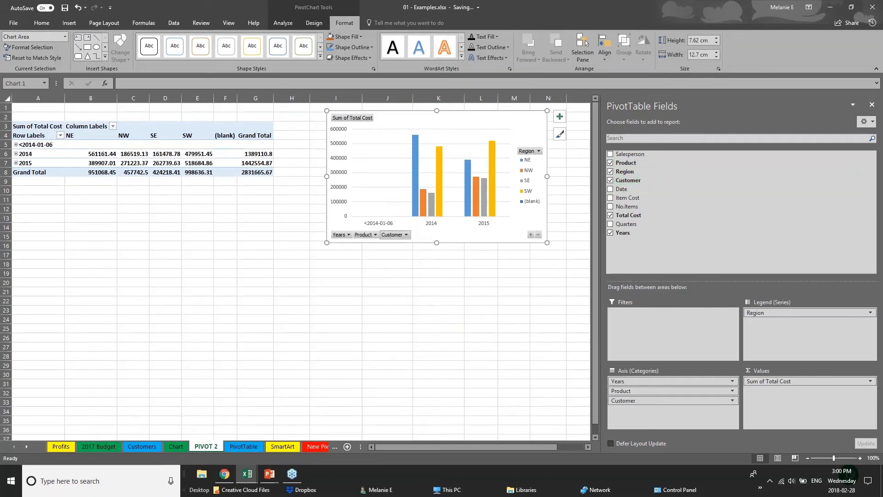
click(406, 235)
click(406, 235)
drag(670, 401, 795, 325)
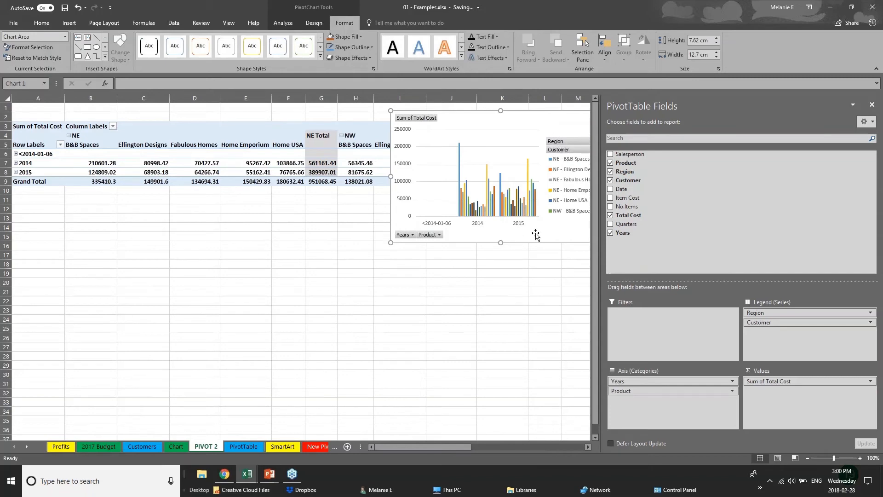
drag(554, 123, 396, 307)
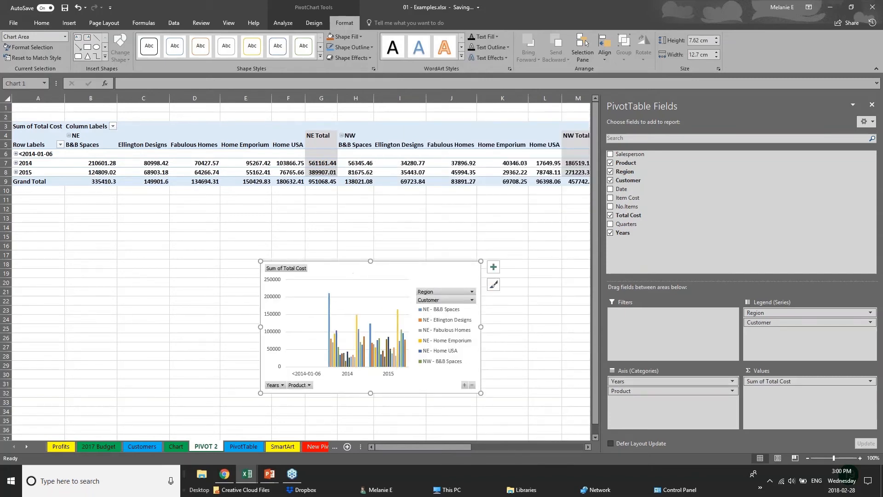
drag(764, 313, 664, 422)
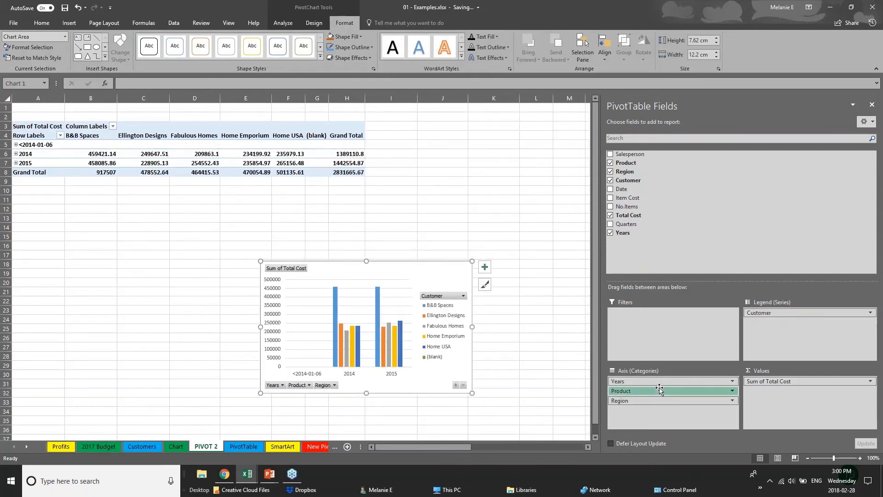
drag(660, 391, 798, 330)
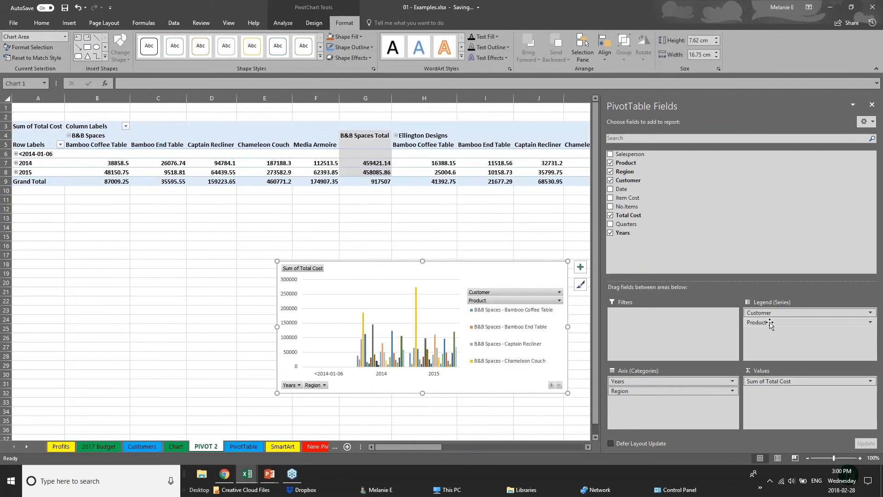
Step: Return to the PowerPoint slide show and advance to the Thank you slide
click(69, 22)
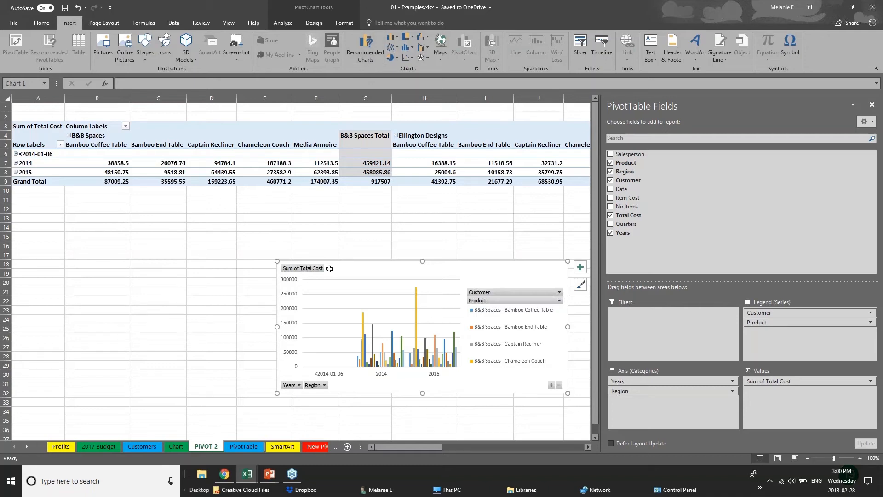
click(253, 274)
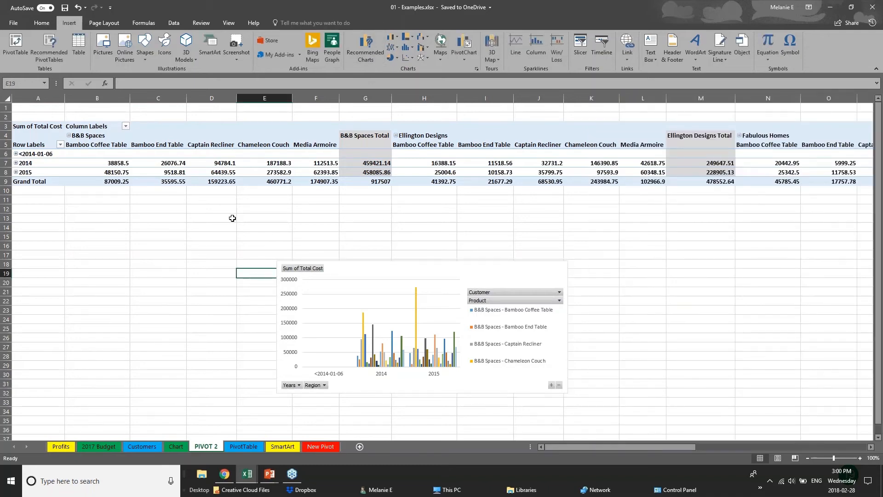
click(271, 473)
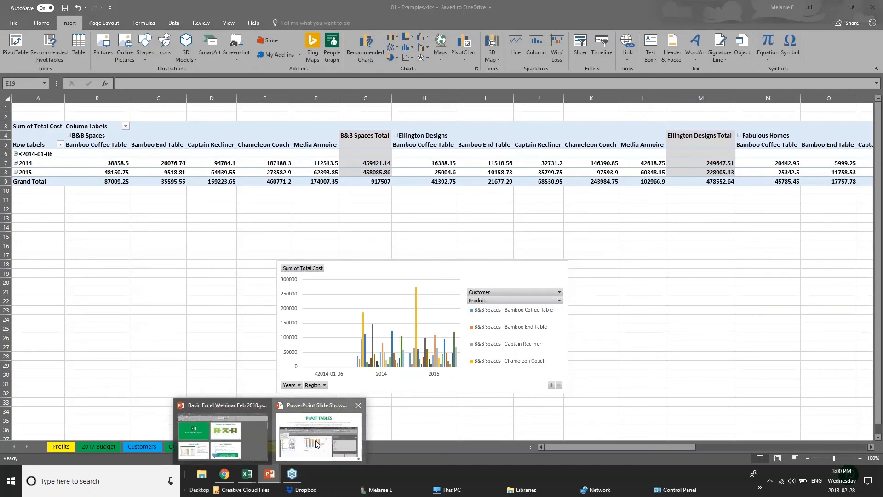
click(316, 444)
key(Right)
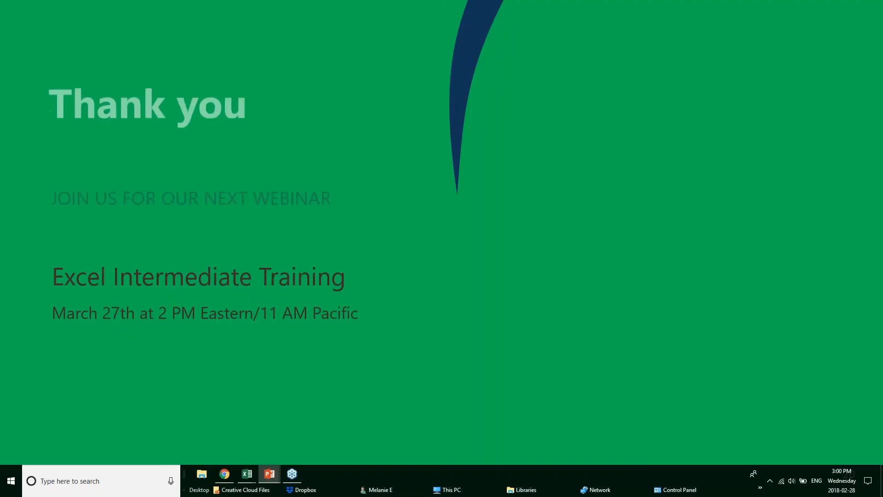